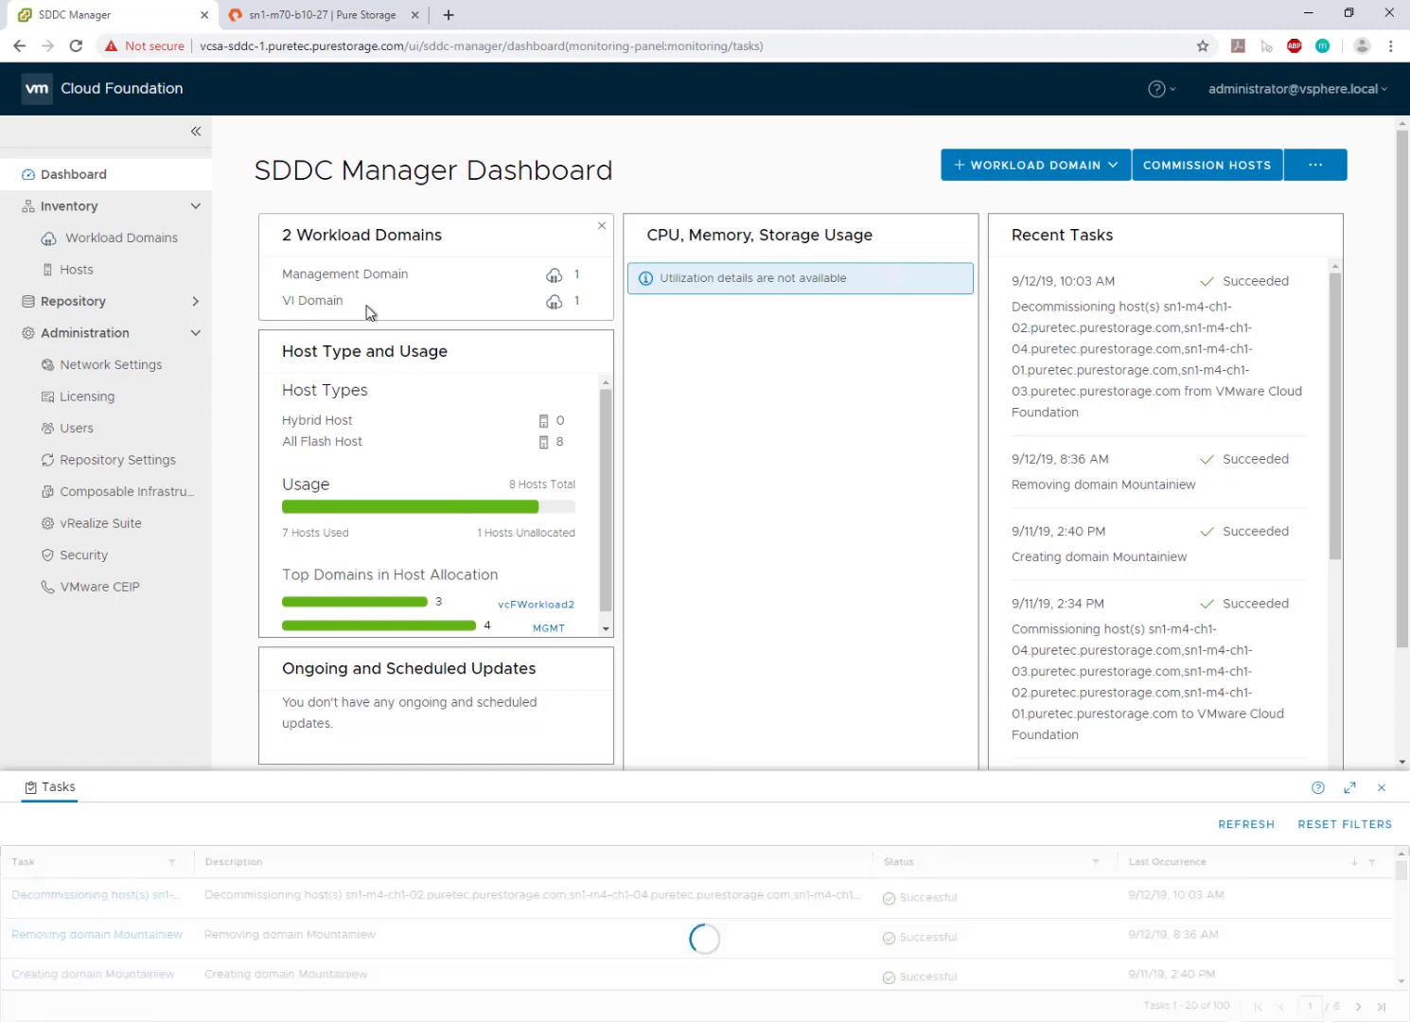
- Show the Hosts inventory with all 8 hosts, 7 used and 1 unallocated
left_click(59, 270)
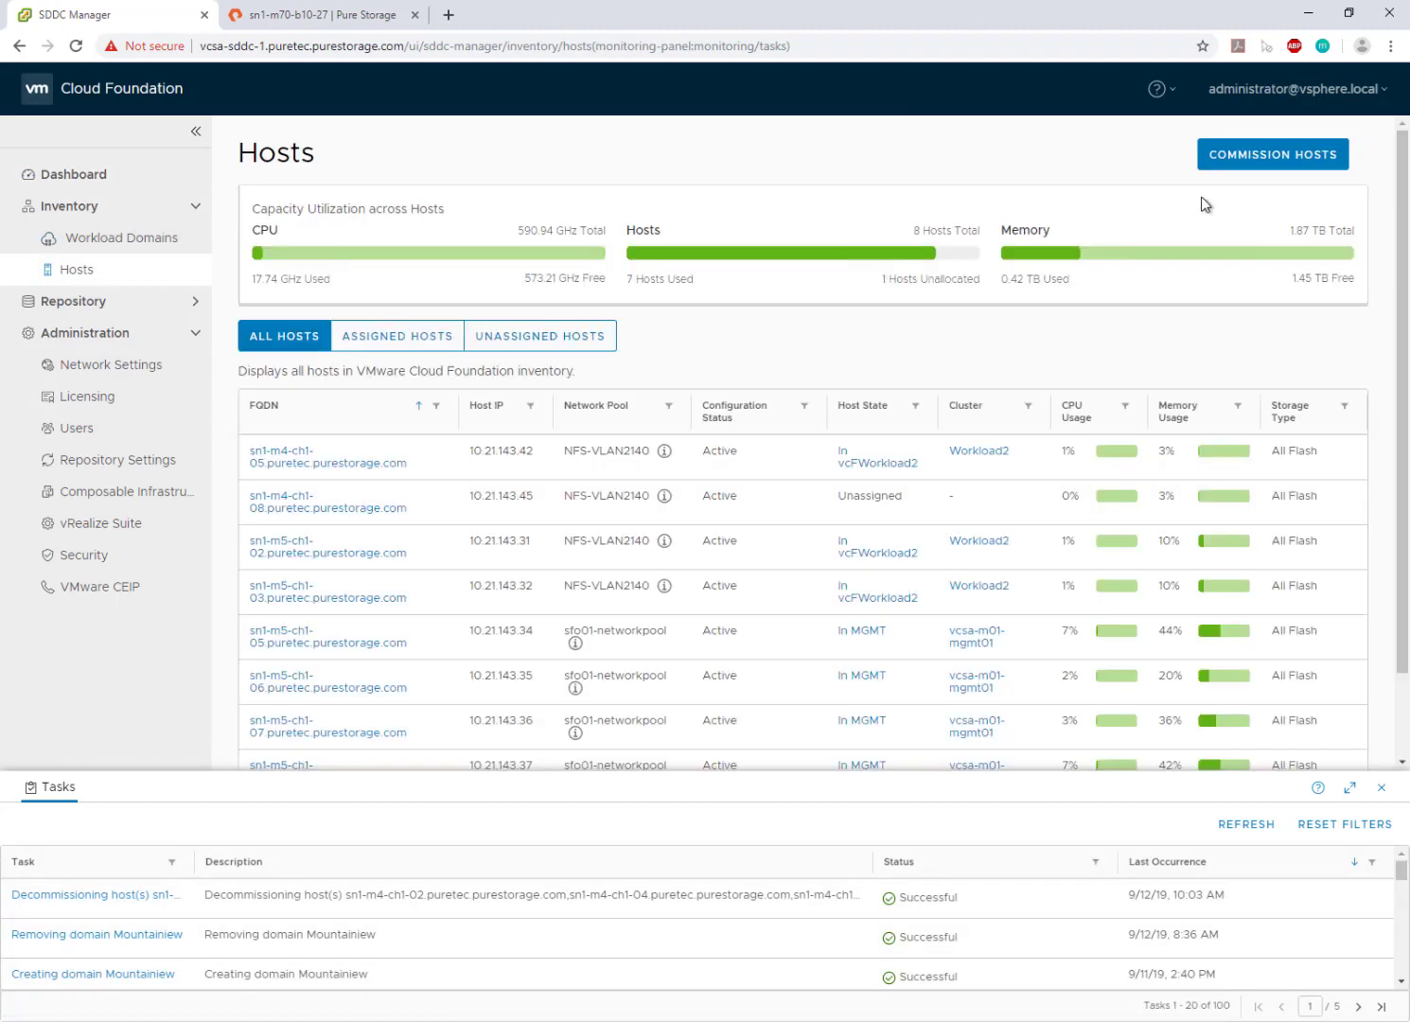
- Start host commissioning, accept all checklist prerequisites, and enter host sn1-m4-ch1-01's FQDN
left_click(1243, 161)
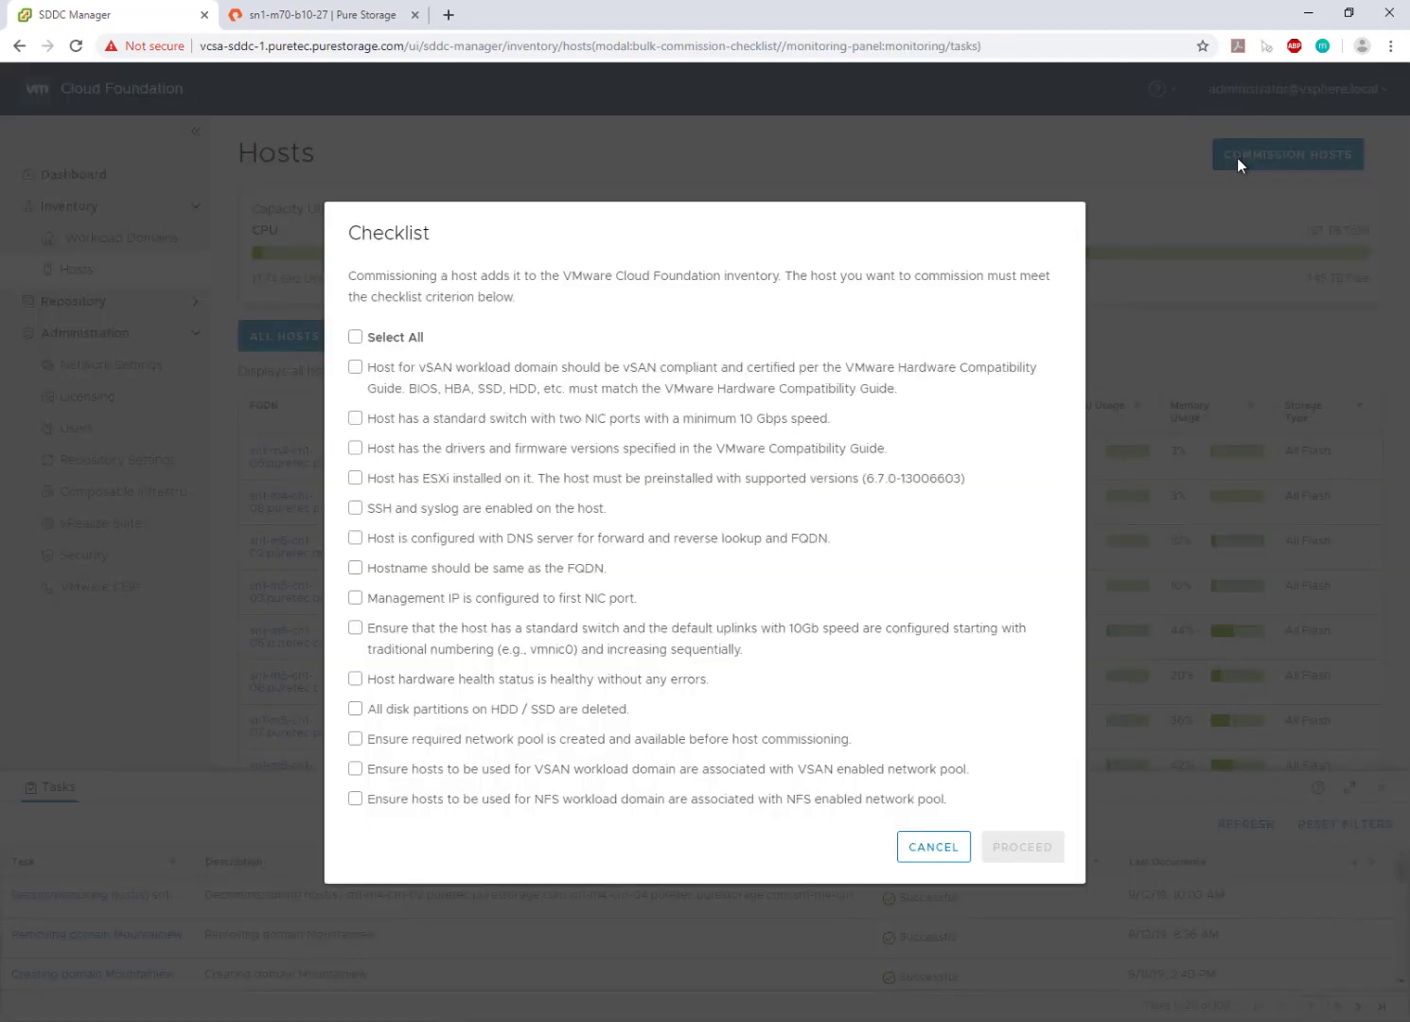
left_click(365, 337)
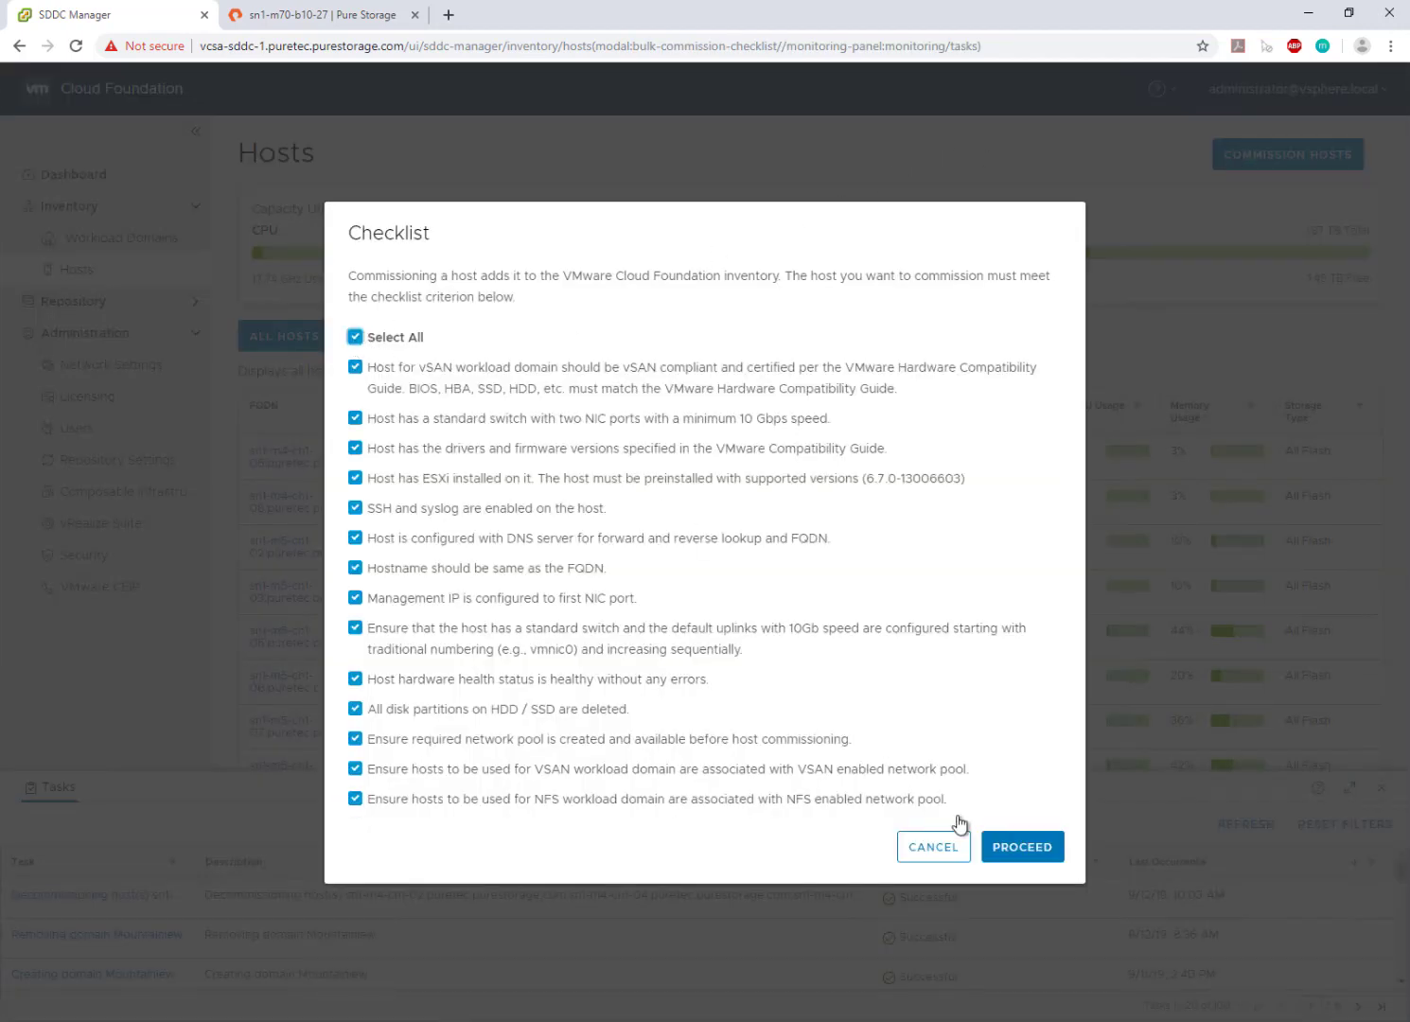
left_click(1022, 847)
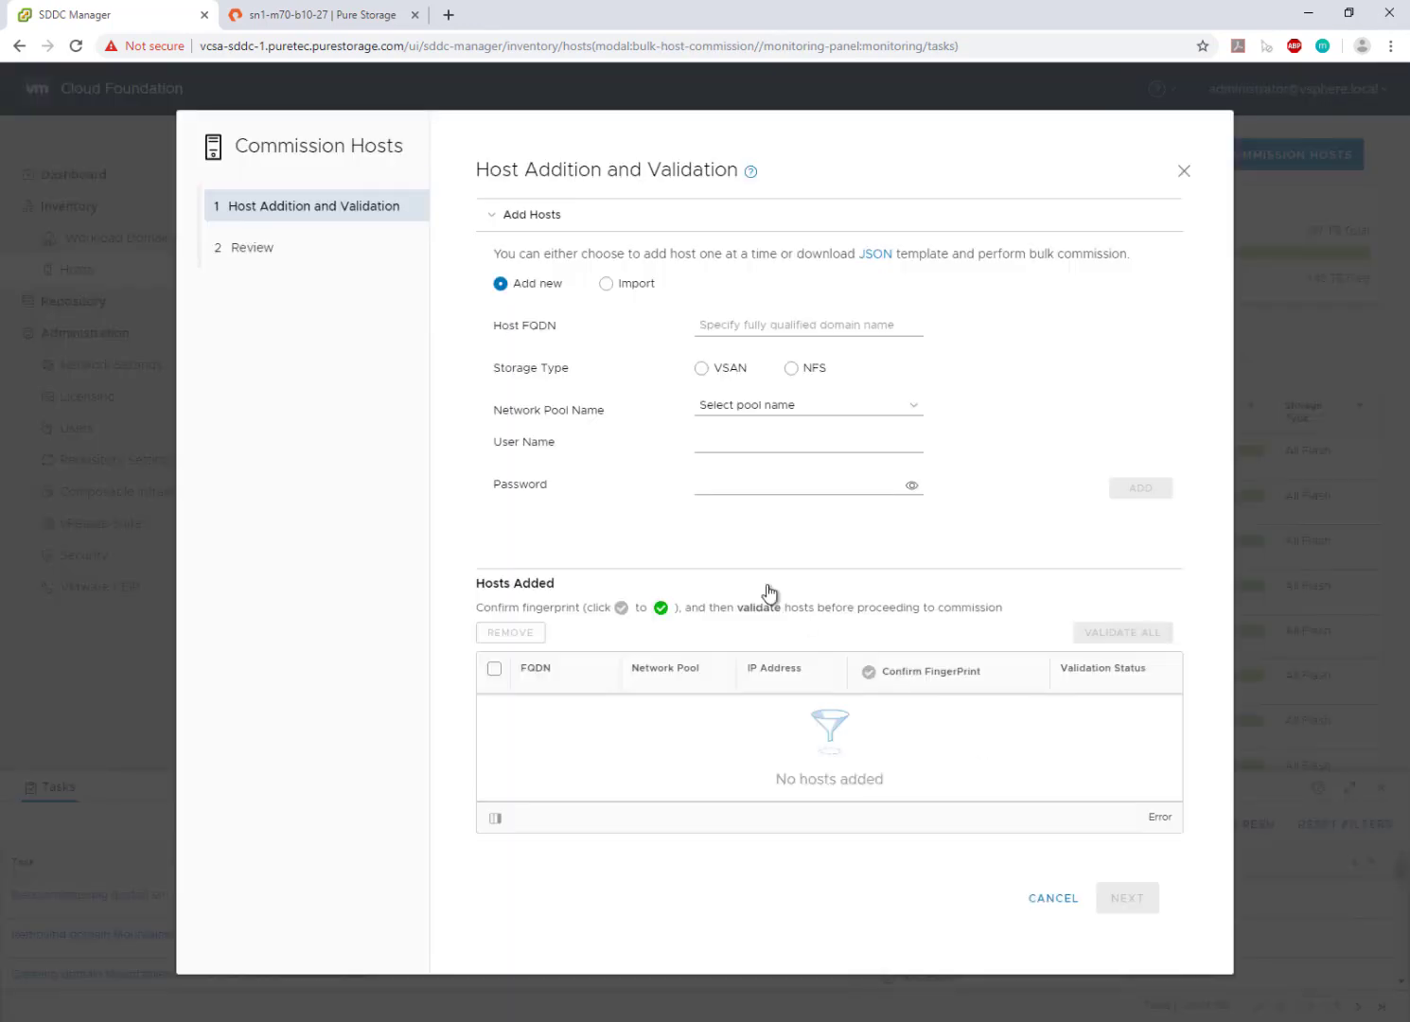
left_click(762, 321)
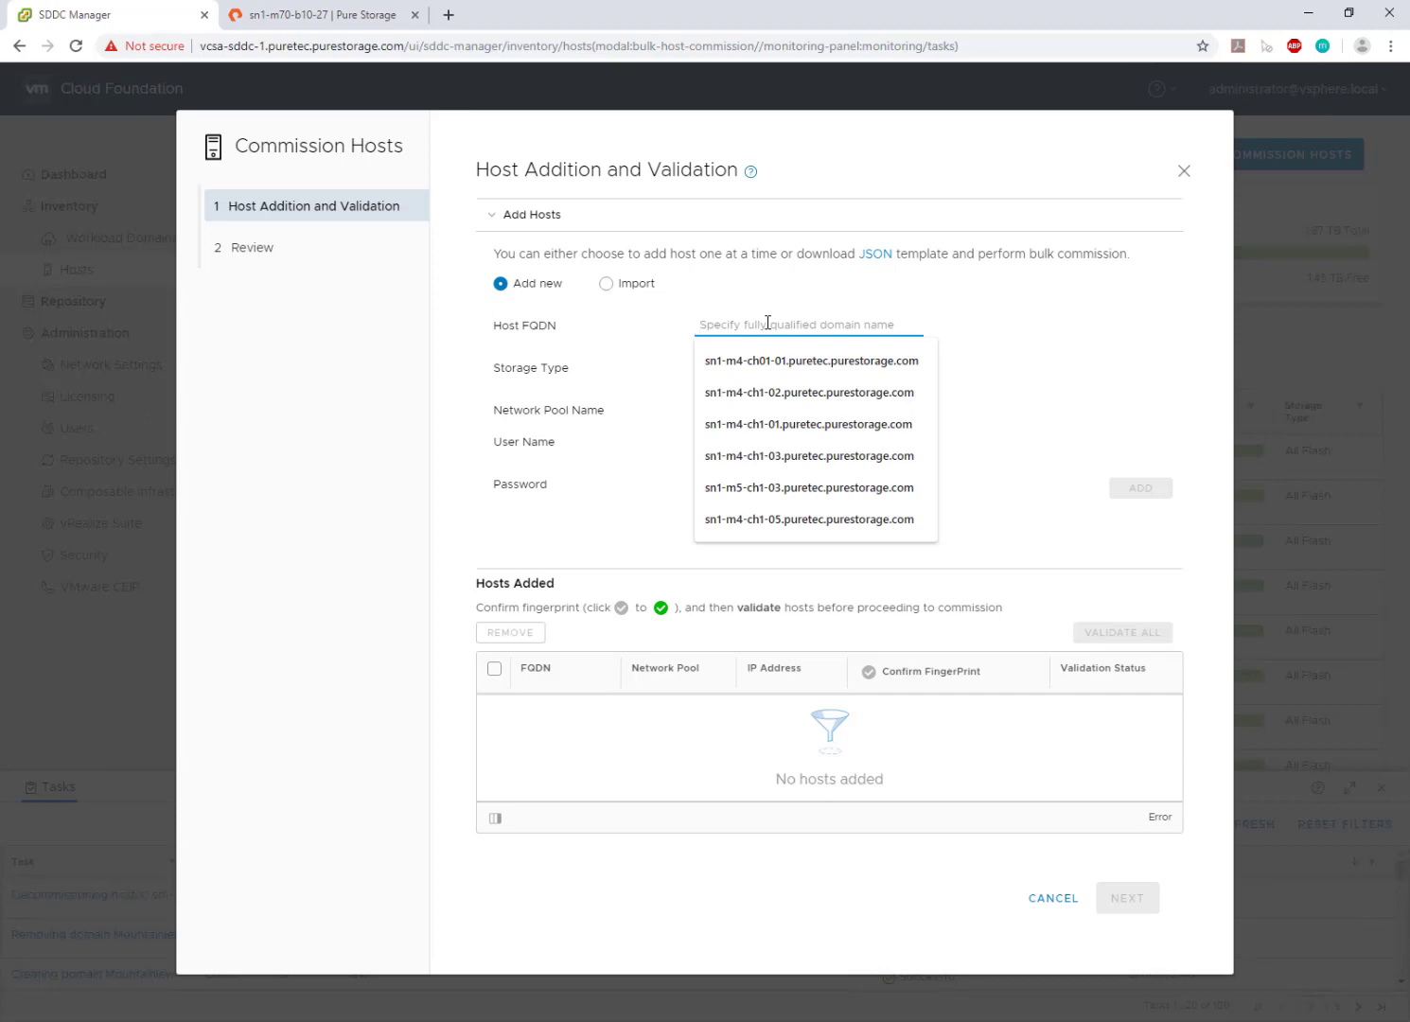
left_click(847, 422)
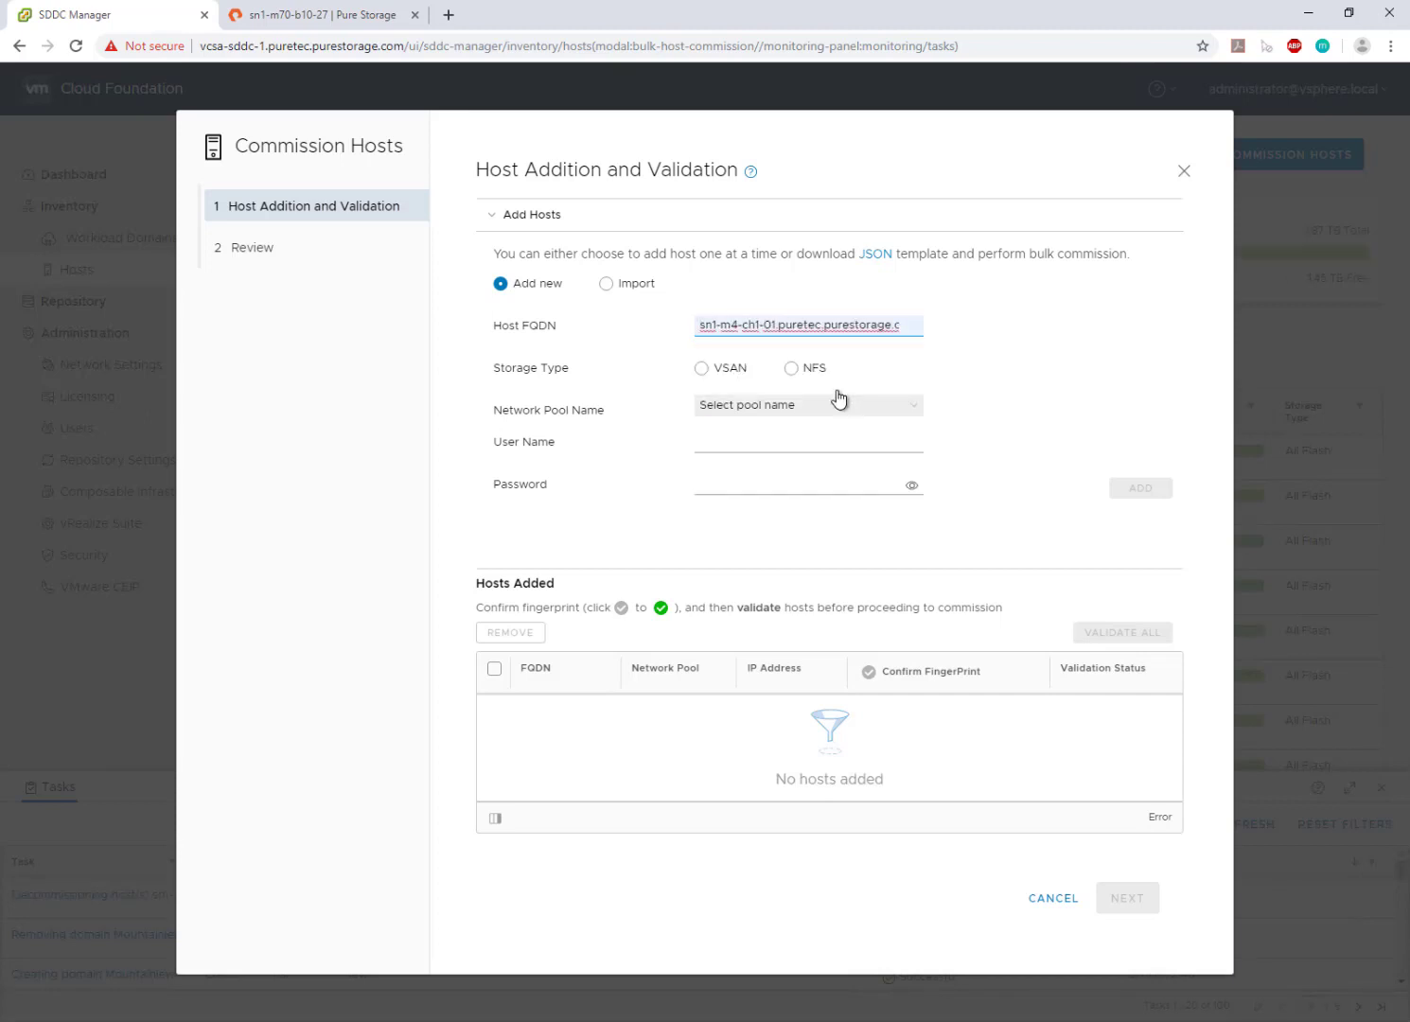
triple_click(819, 326)
right_click(819, 325)
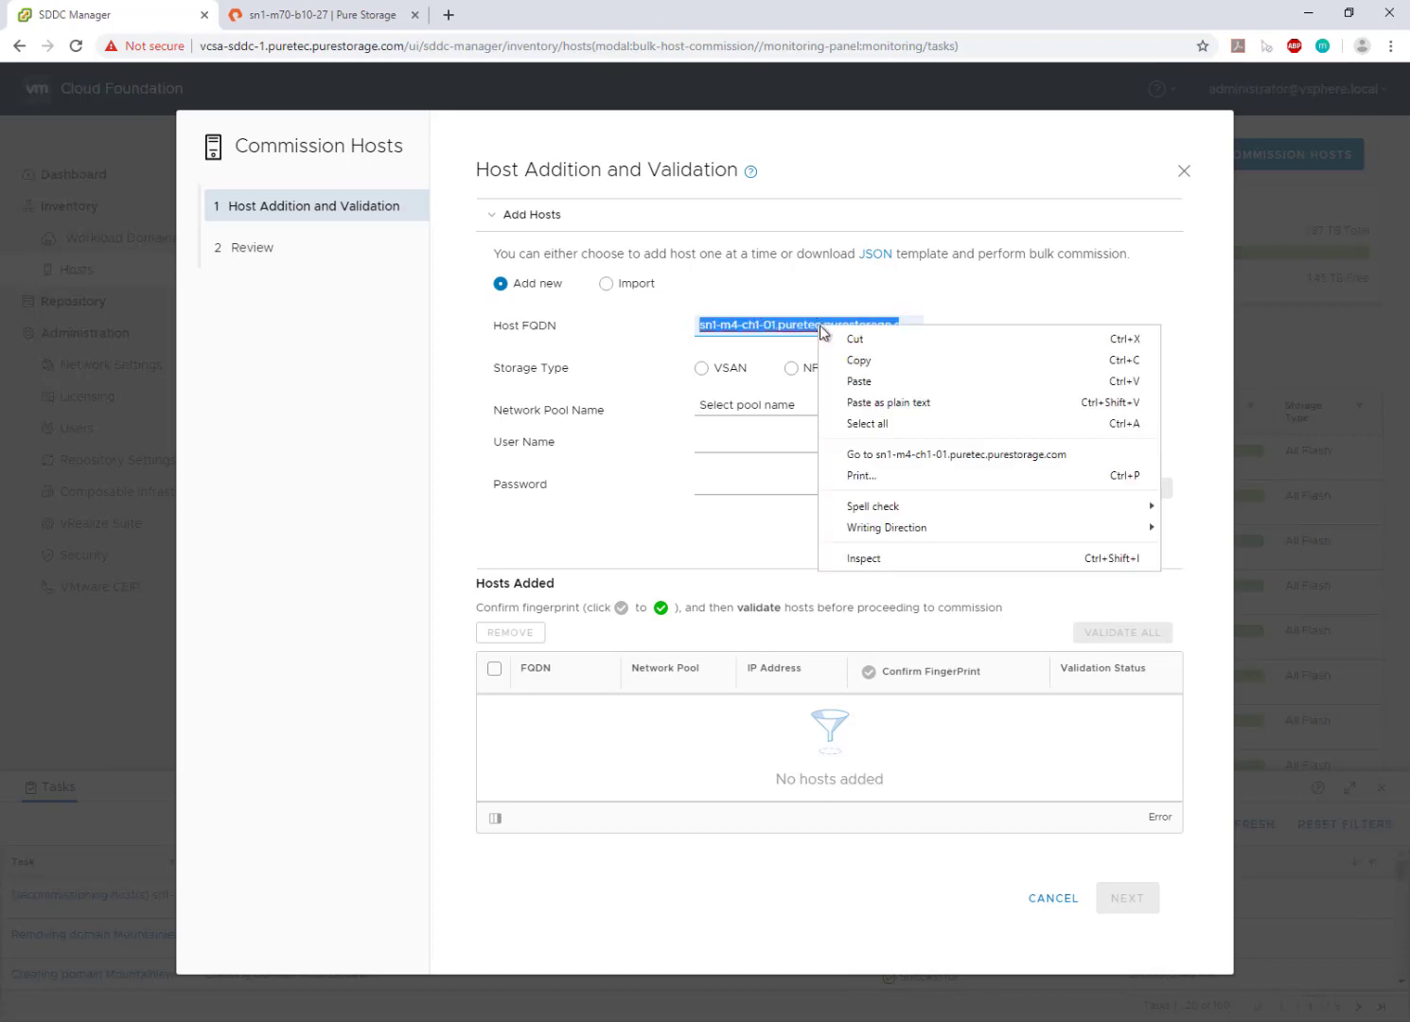
left_click(857, 360)
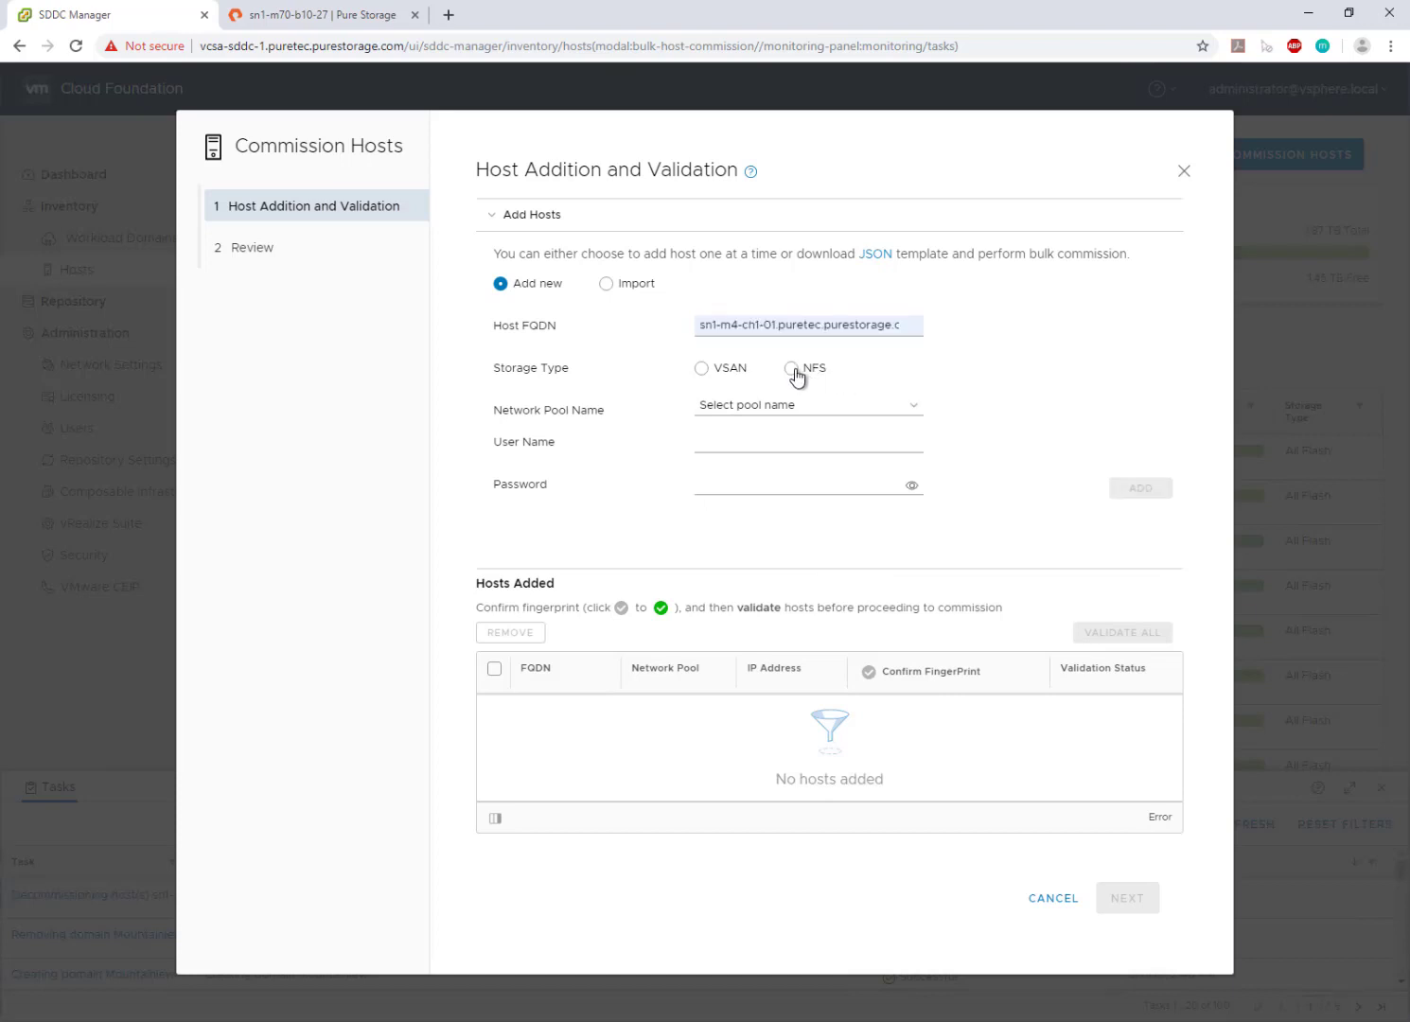
- Give the host NFS storage, the NFS-UseThis pool and root credentials, and add it
left_click(798, 371)
left_click(823, 409)
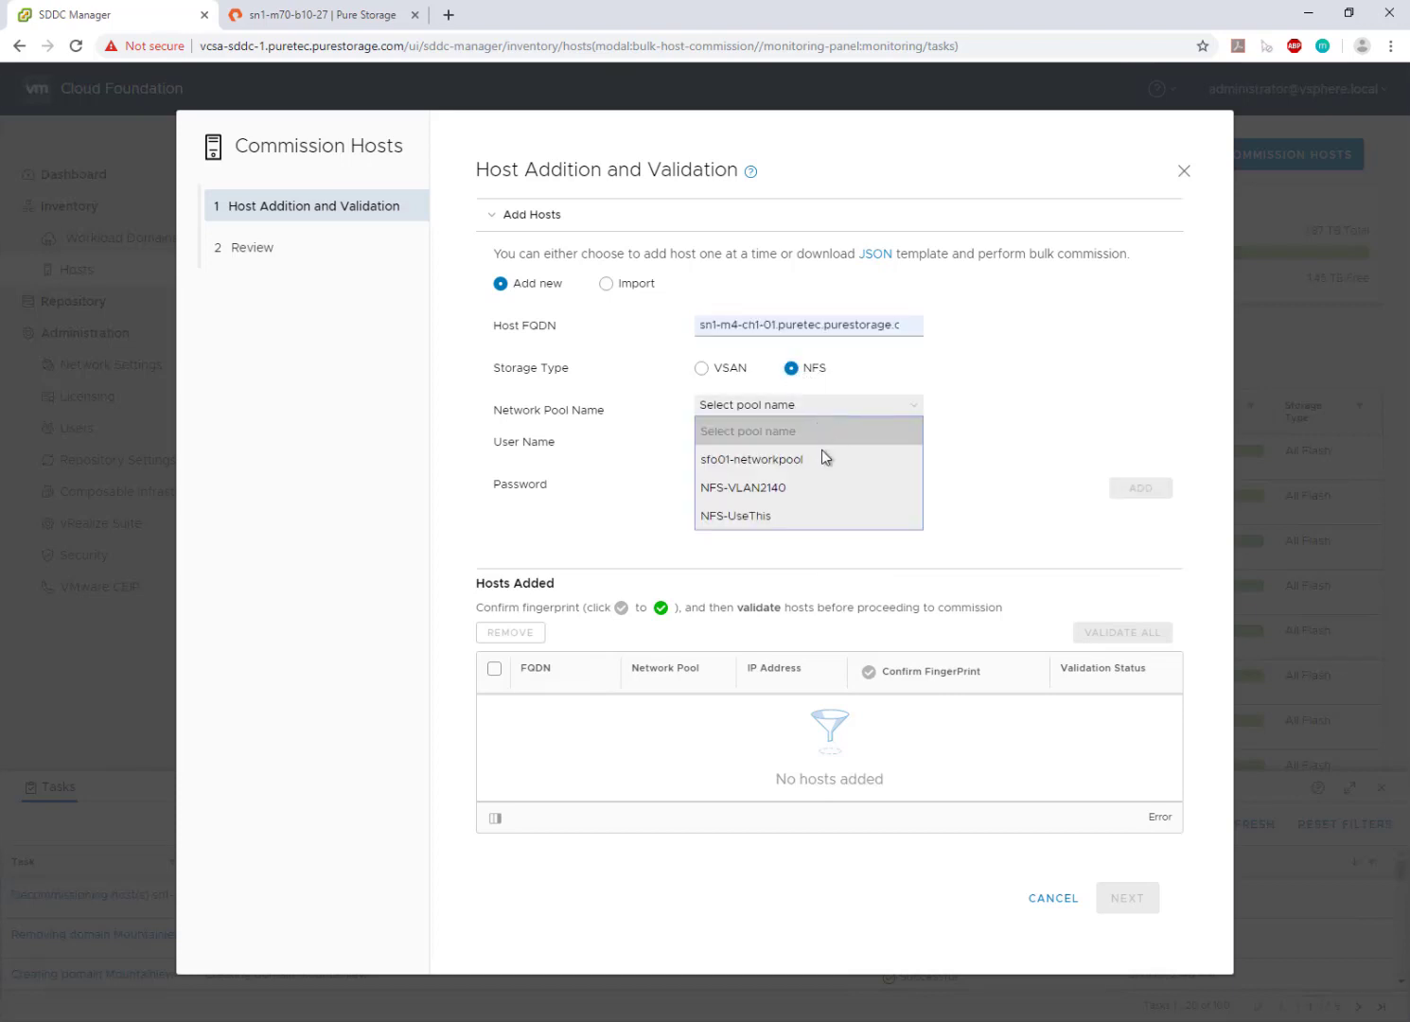
left_click(796, 516)
left_click(771, 442)
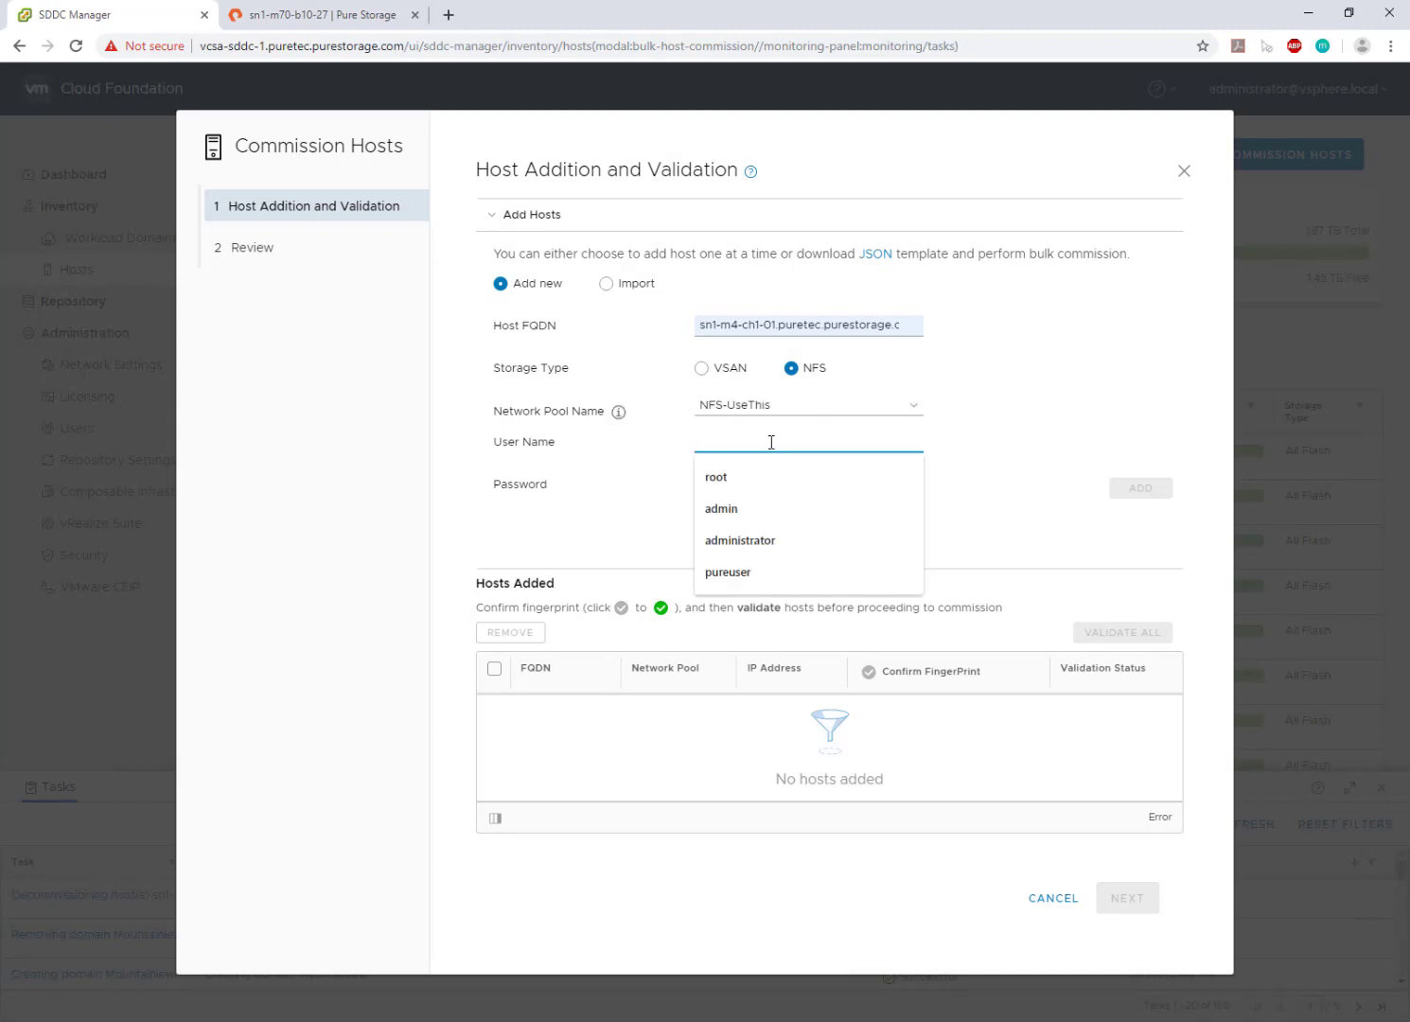
type("root")
key("Tab")
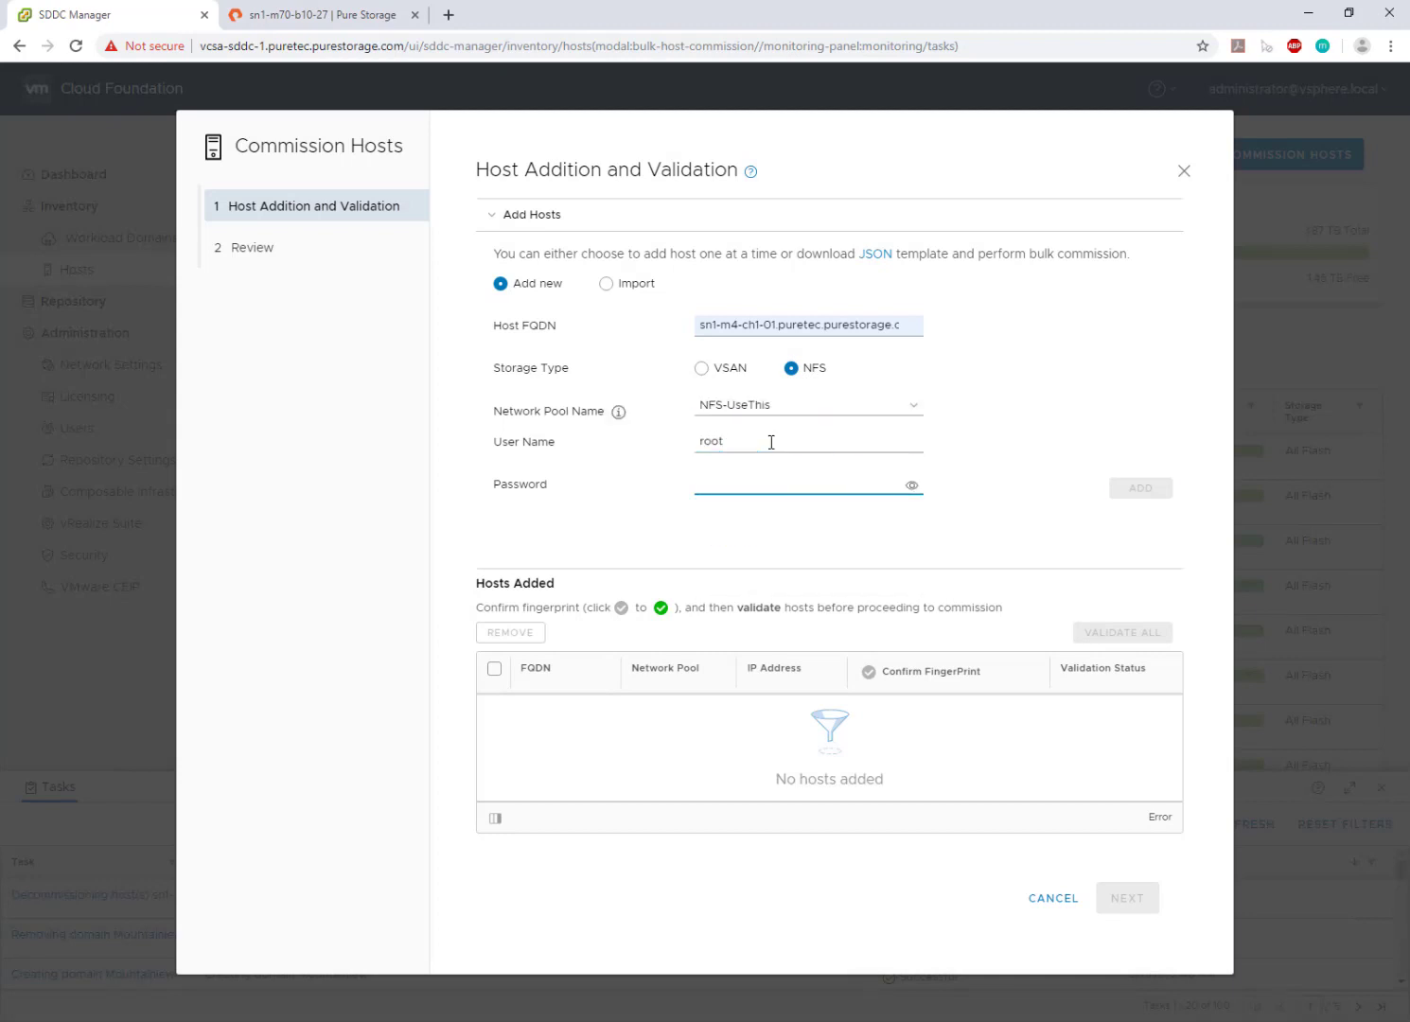
type("•••")
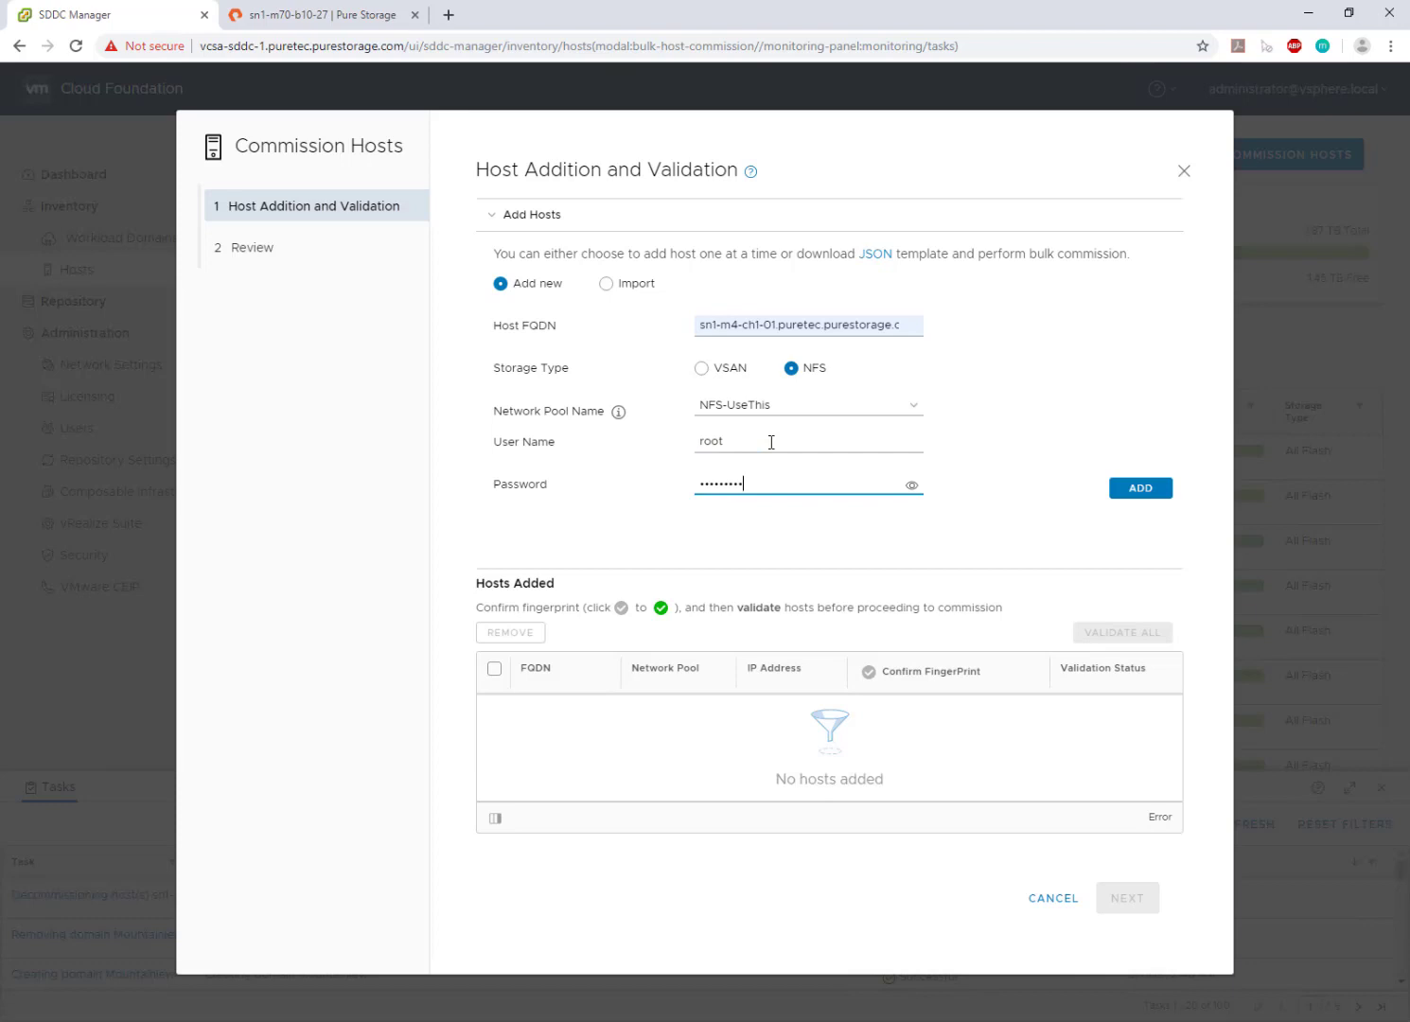
type("••••••")
left_click(1140, 487)
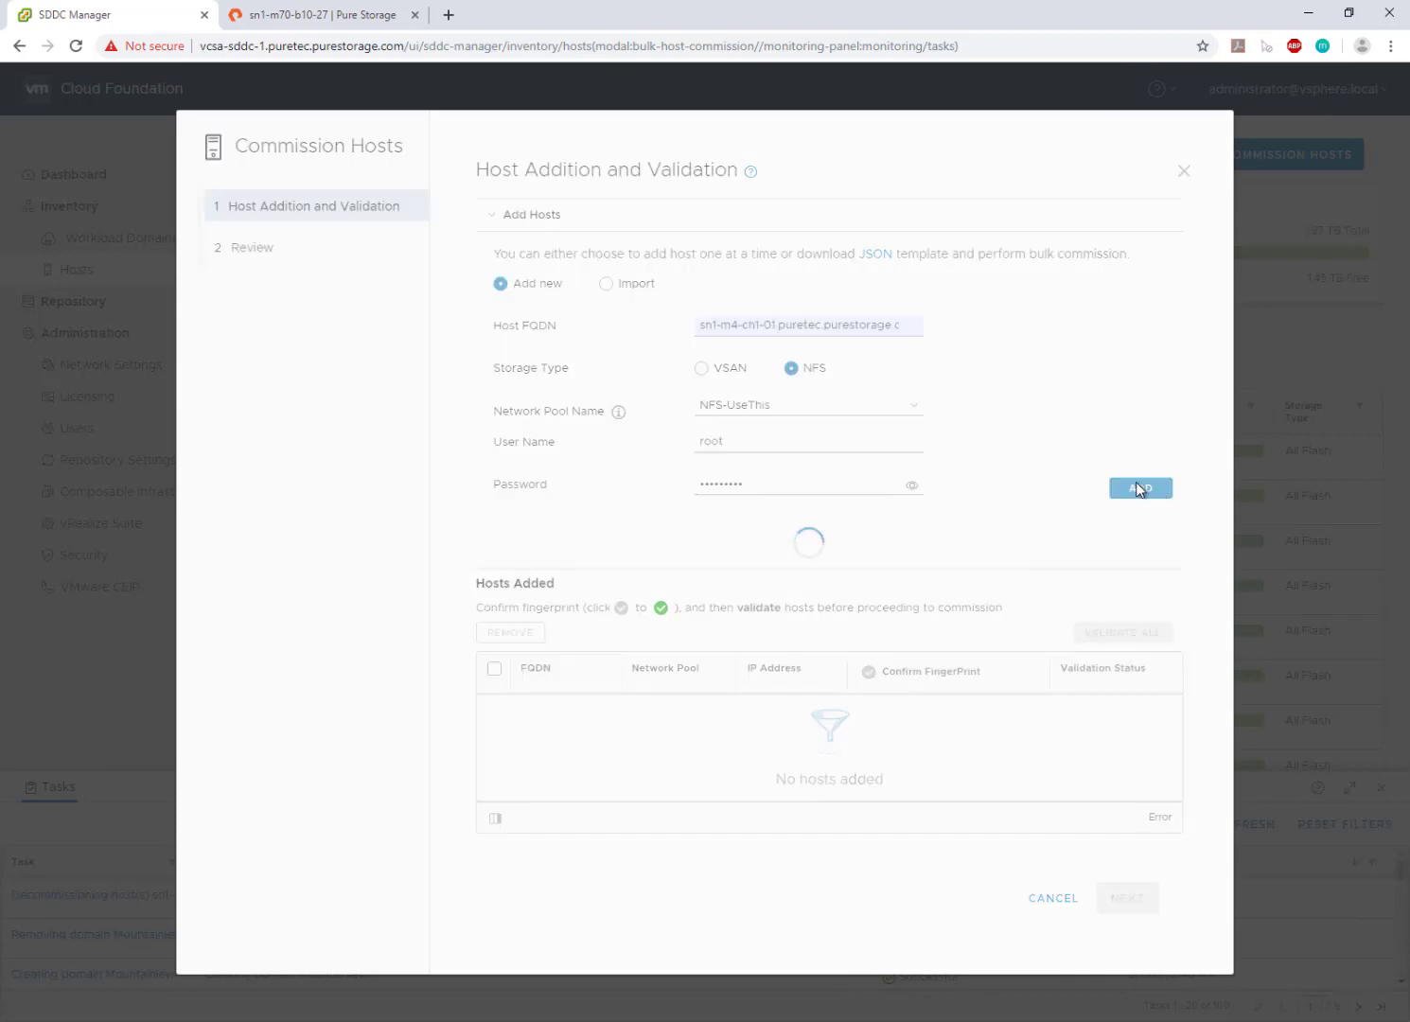
- Add host sn1-m4-ch1-02 with NFS storage, NFS-UseThis pool and root credentials
left_click(797, 335)
left_click(798, 359)
left_click(769, 325)
key("BackSpace")
type("2")
left_click(791, 368)
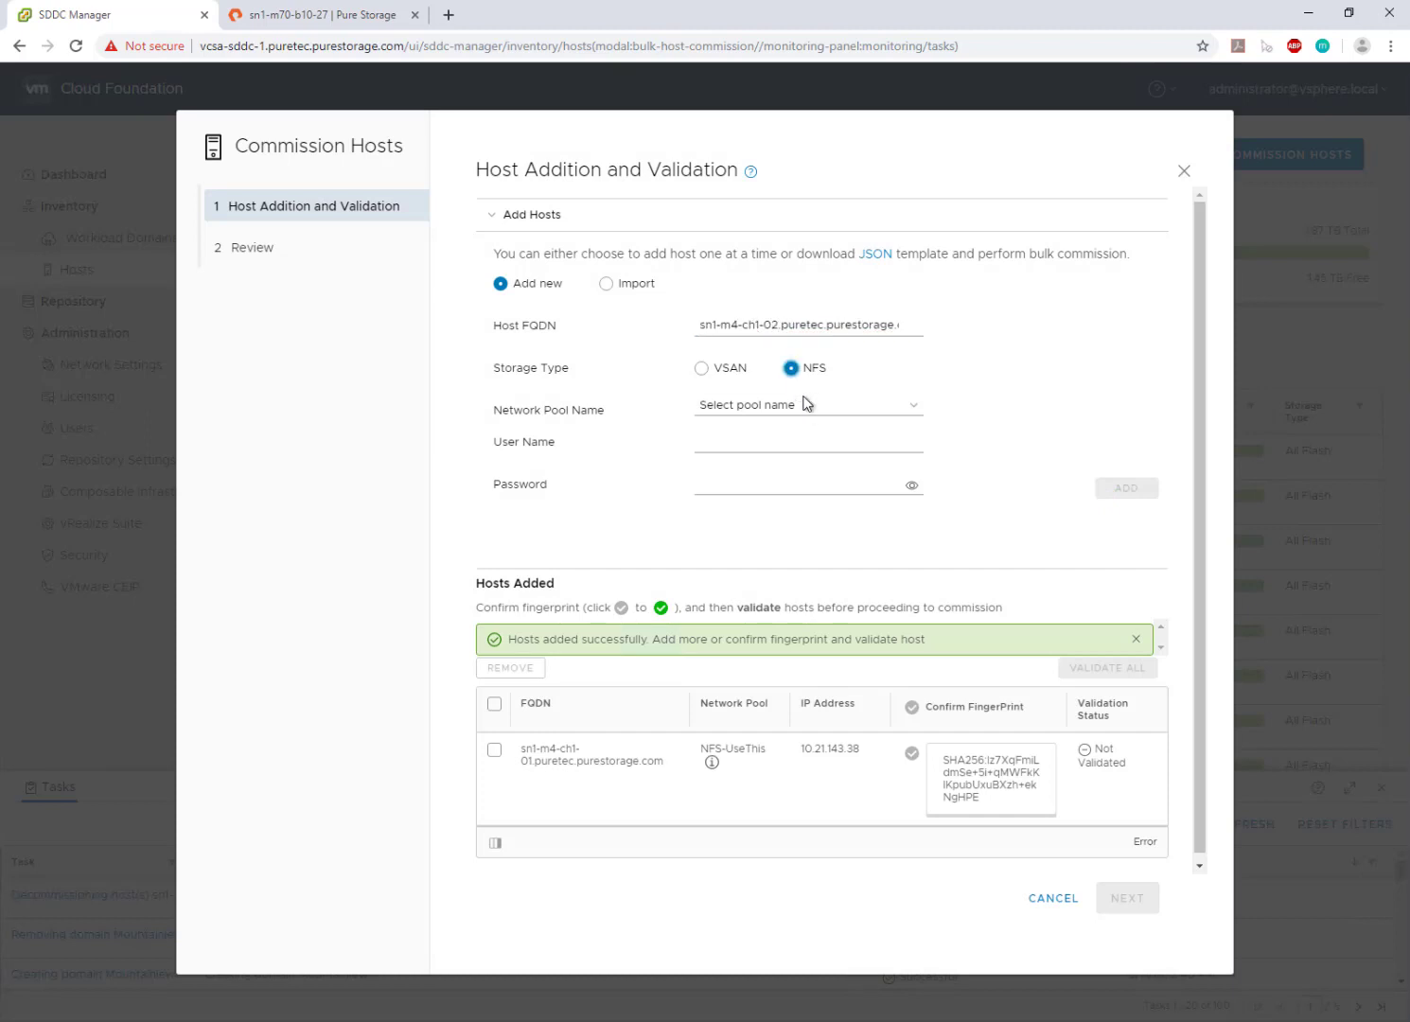
left_click(807, 405)
left_click(780, 518)
left_click(739, 442)
type("root")
key("Tab")
type("••")
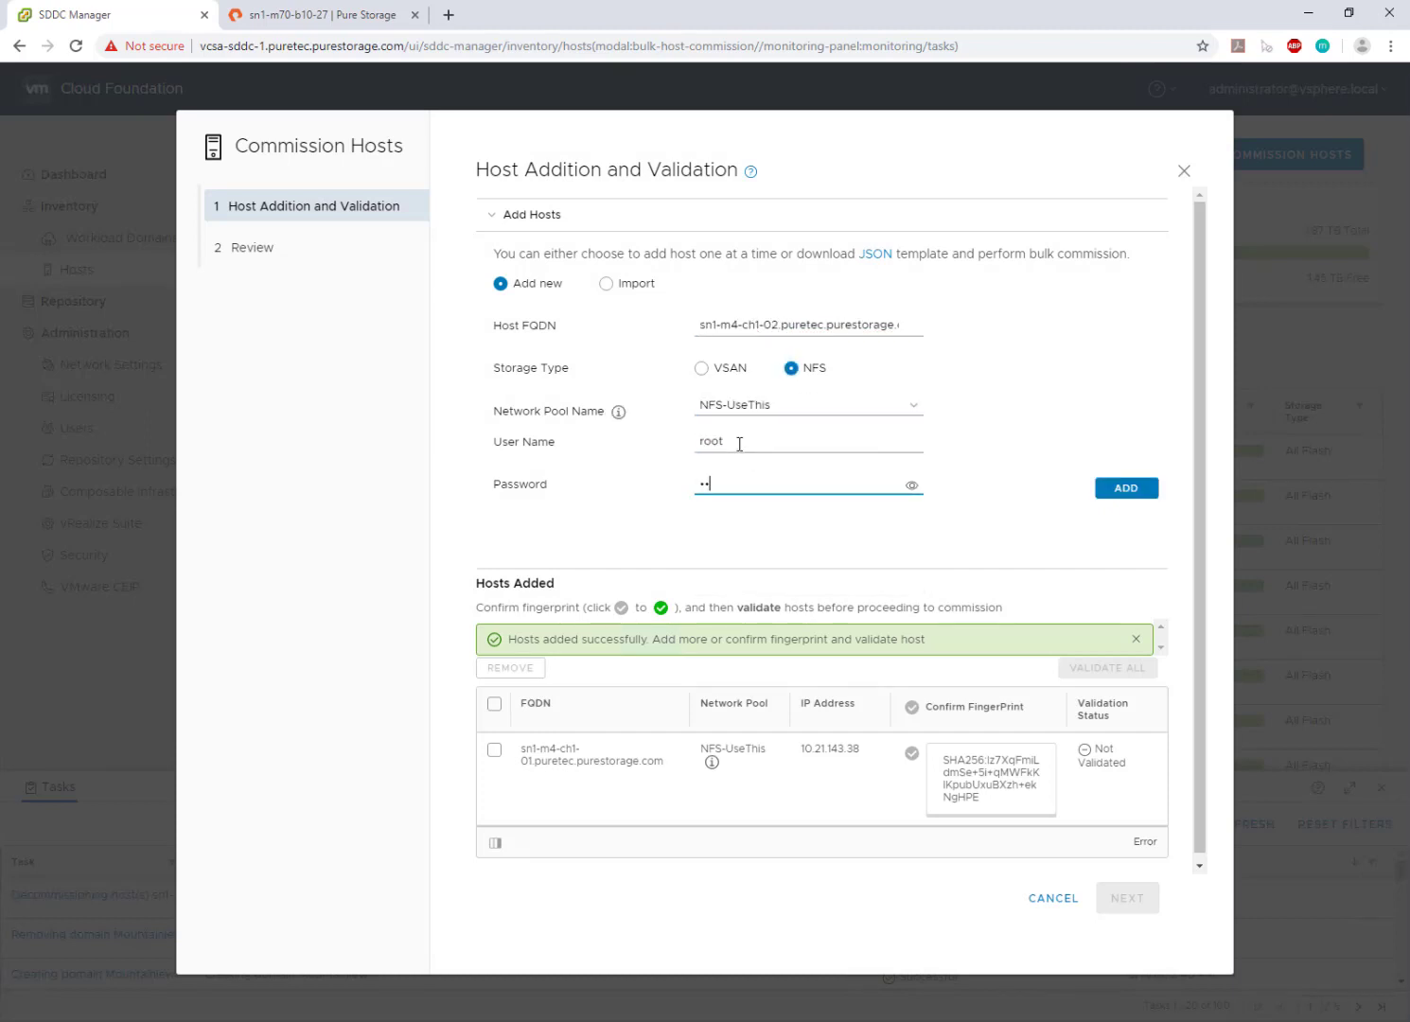
left_click(1144, 492)
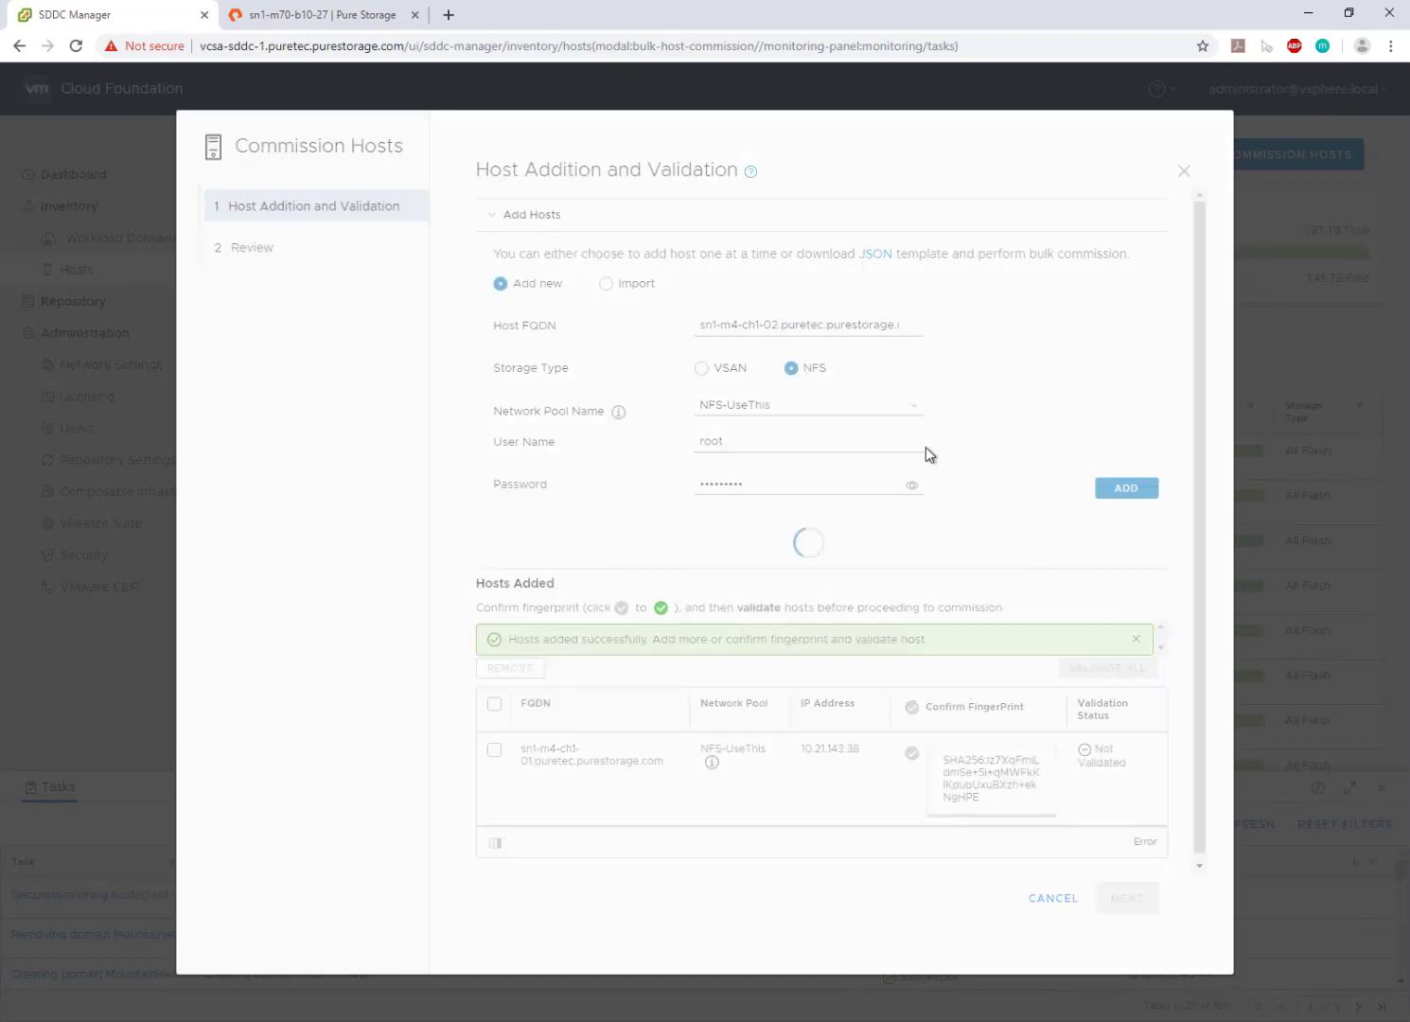
- Add host sn1-m4-ch1-03 with NFS storage, NFS-UseThis pool and root credentials
left_click(738, 321)
left_click(808, 449)
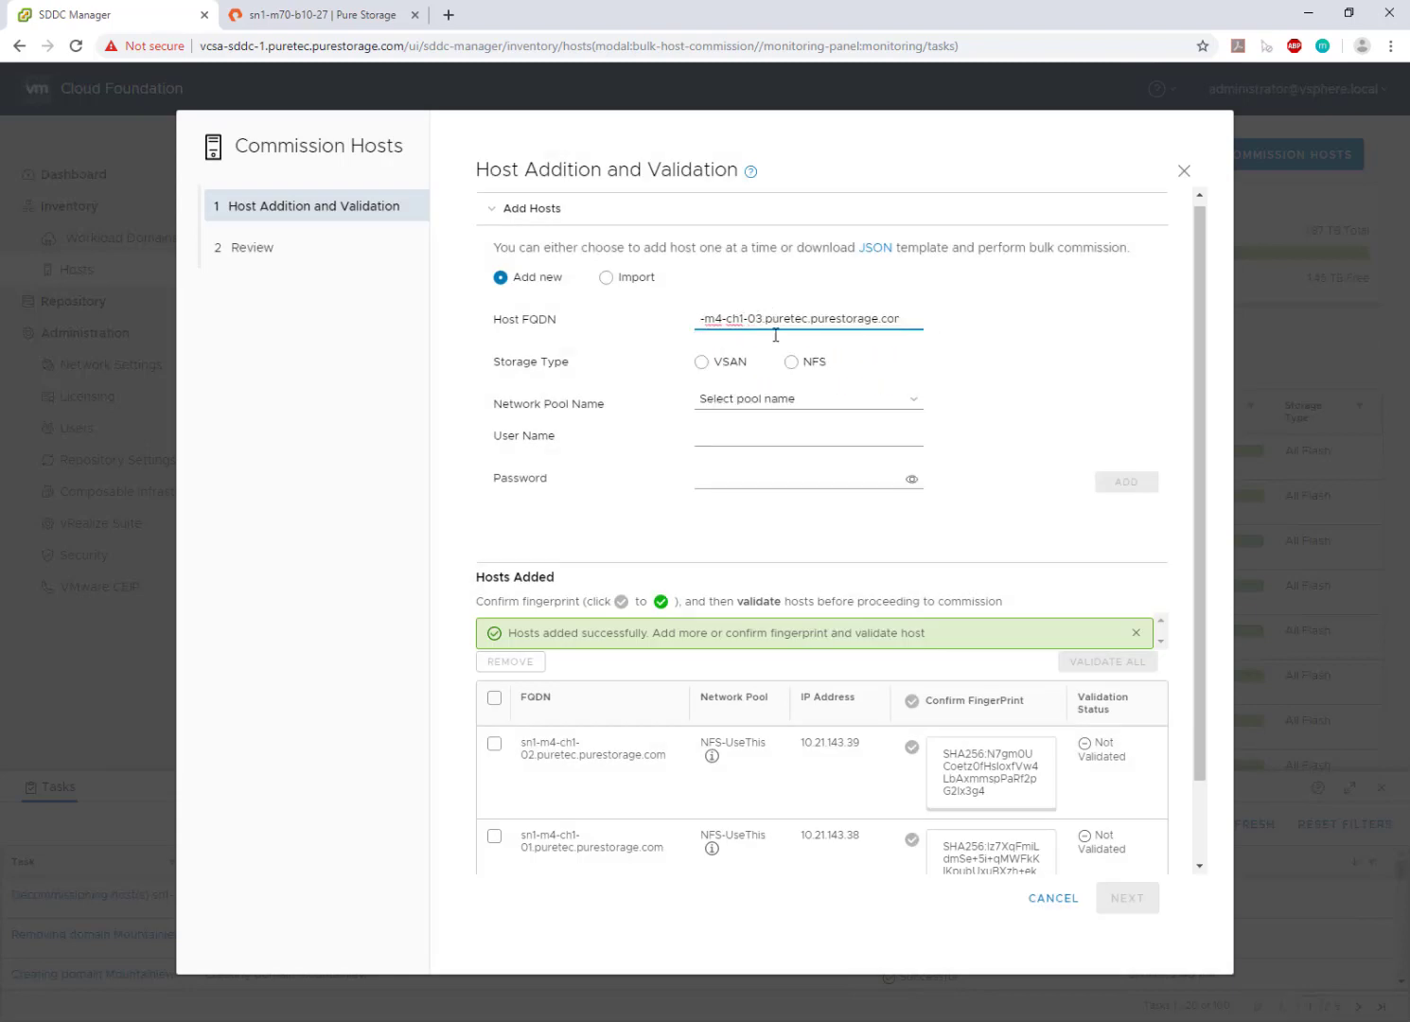
left_click(791, 361)
left_click(806, 399)
left_click(736, 509)
left_click(741, 439)
type("root")
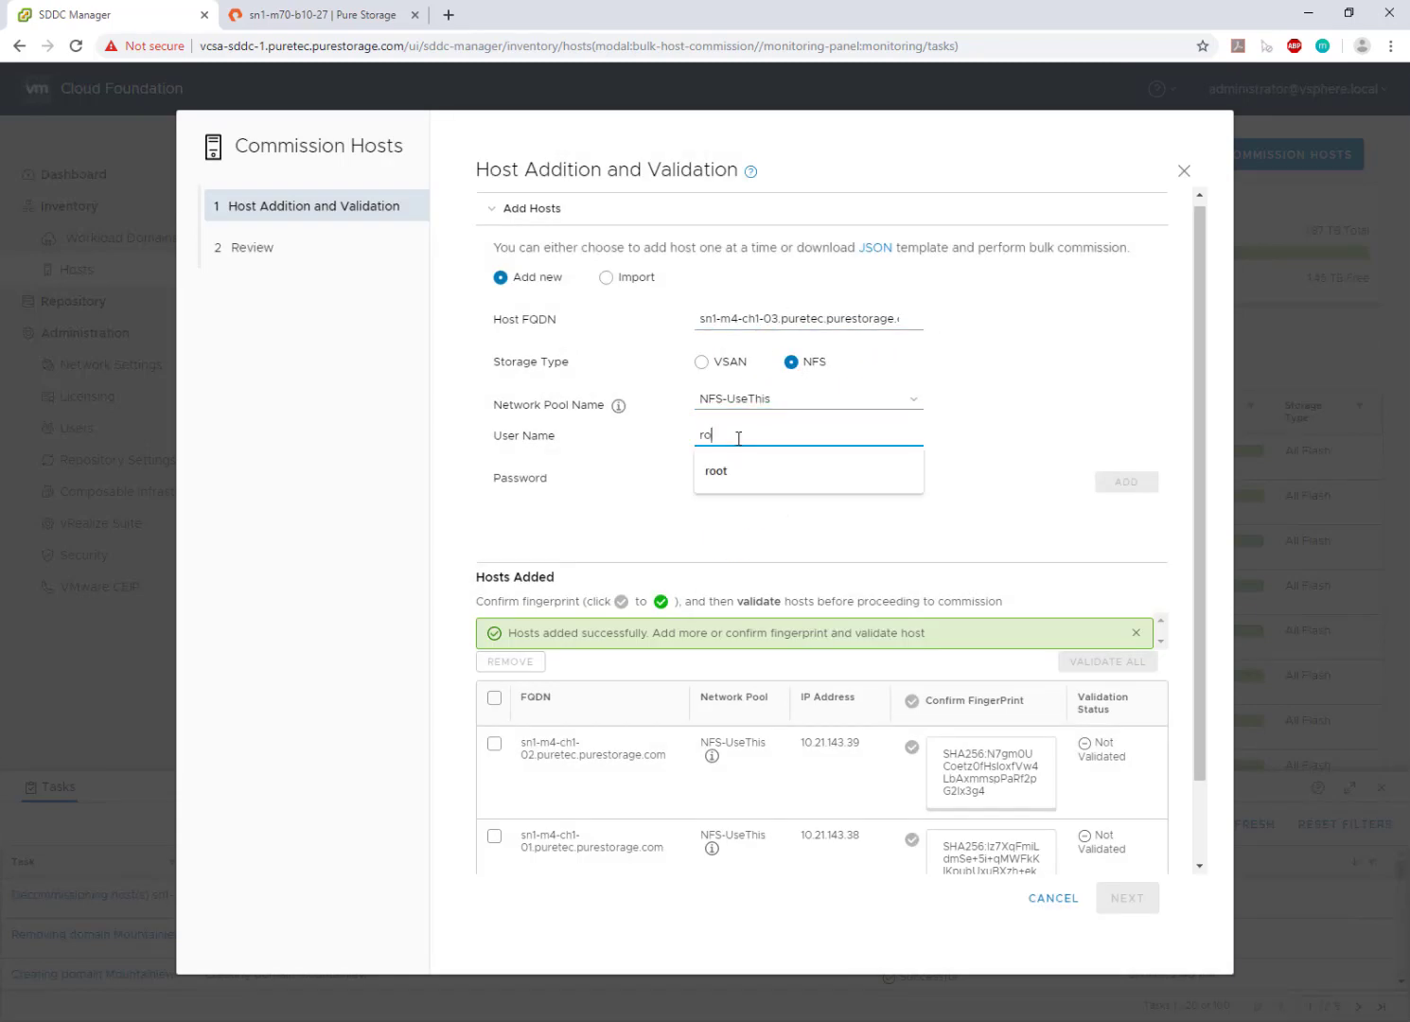
key("Tab")
type("•••••••")
left_click(1131, 482)
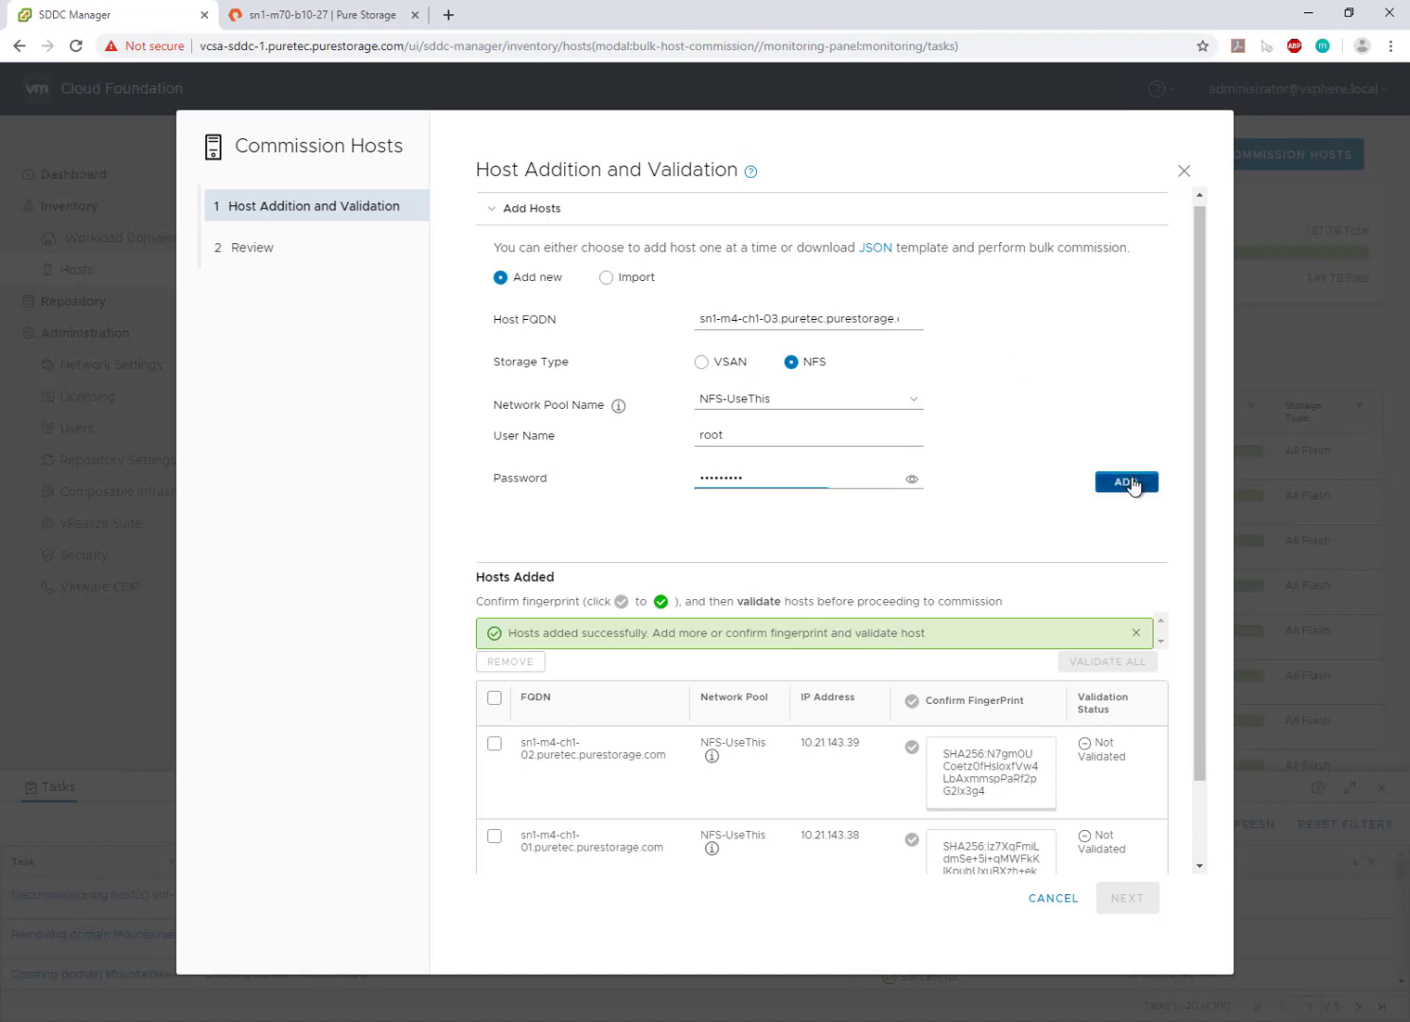
- Add host sn1-m4-ch1-04 the same way, then select all four added hosts
scroll(1202, 255, "up", 1)
left_click_drag(1203, 250, 1202, 228)
left_click(756, 310)
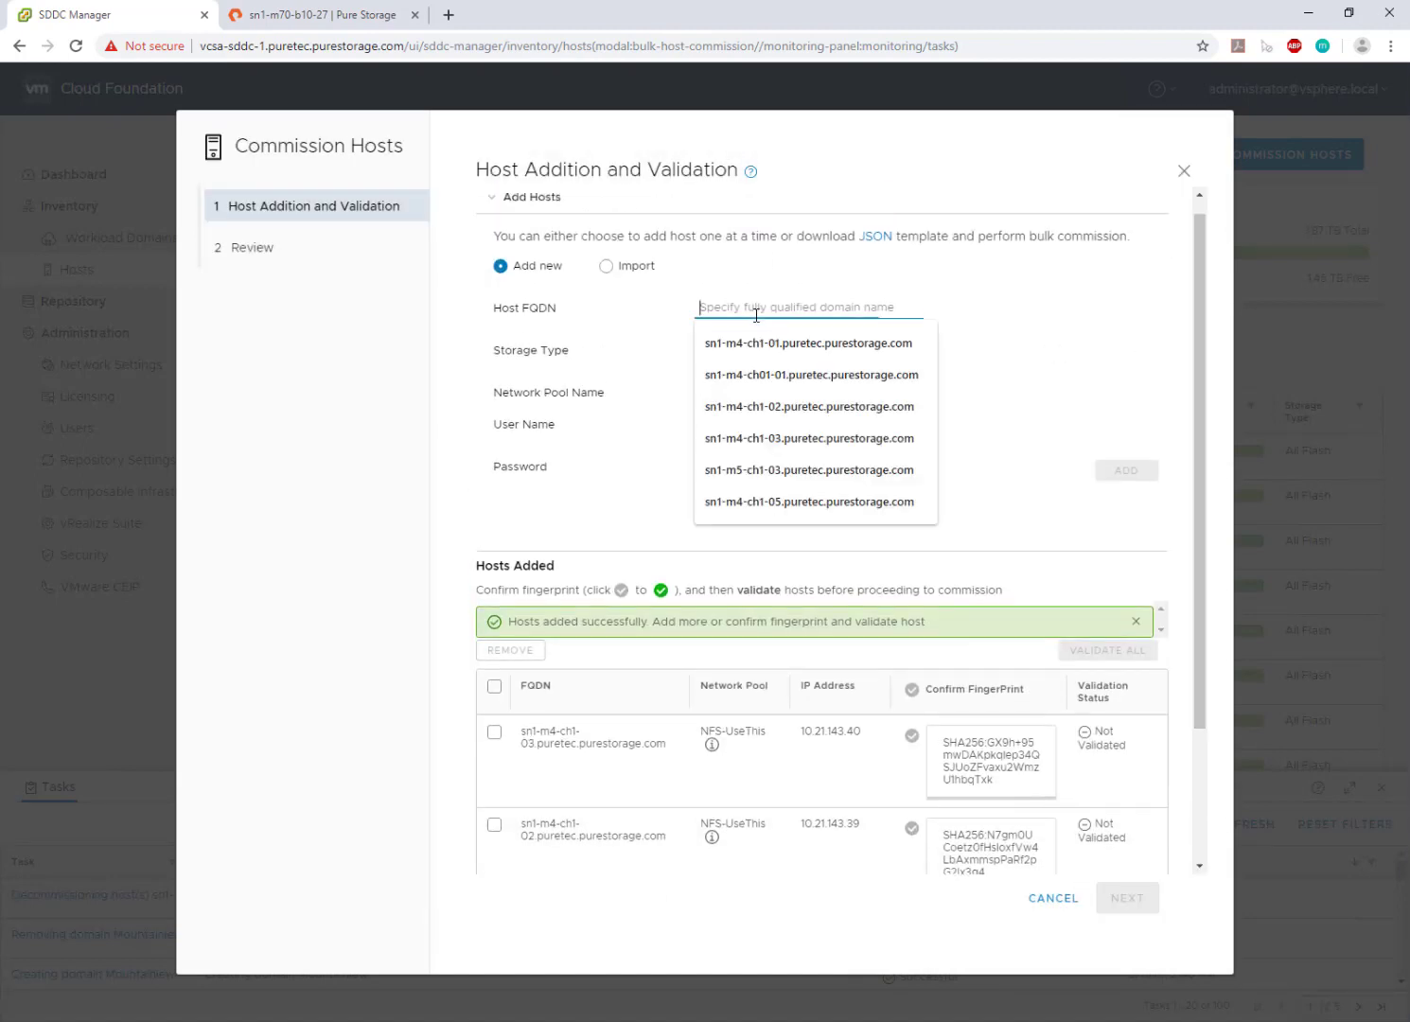
type("sn1-m4-ch1-01.puretec.purestorage.com")
left_click(760, 307)
key("BackSpace")
type("4")
left_click(791, 351)
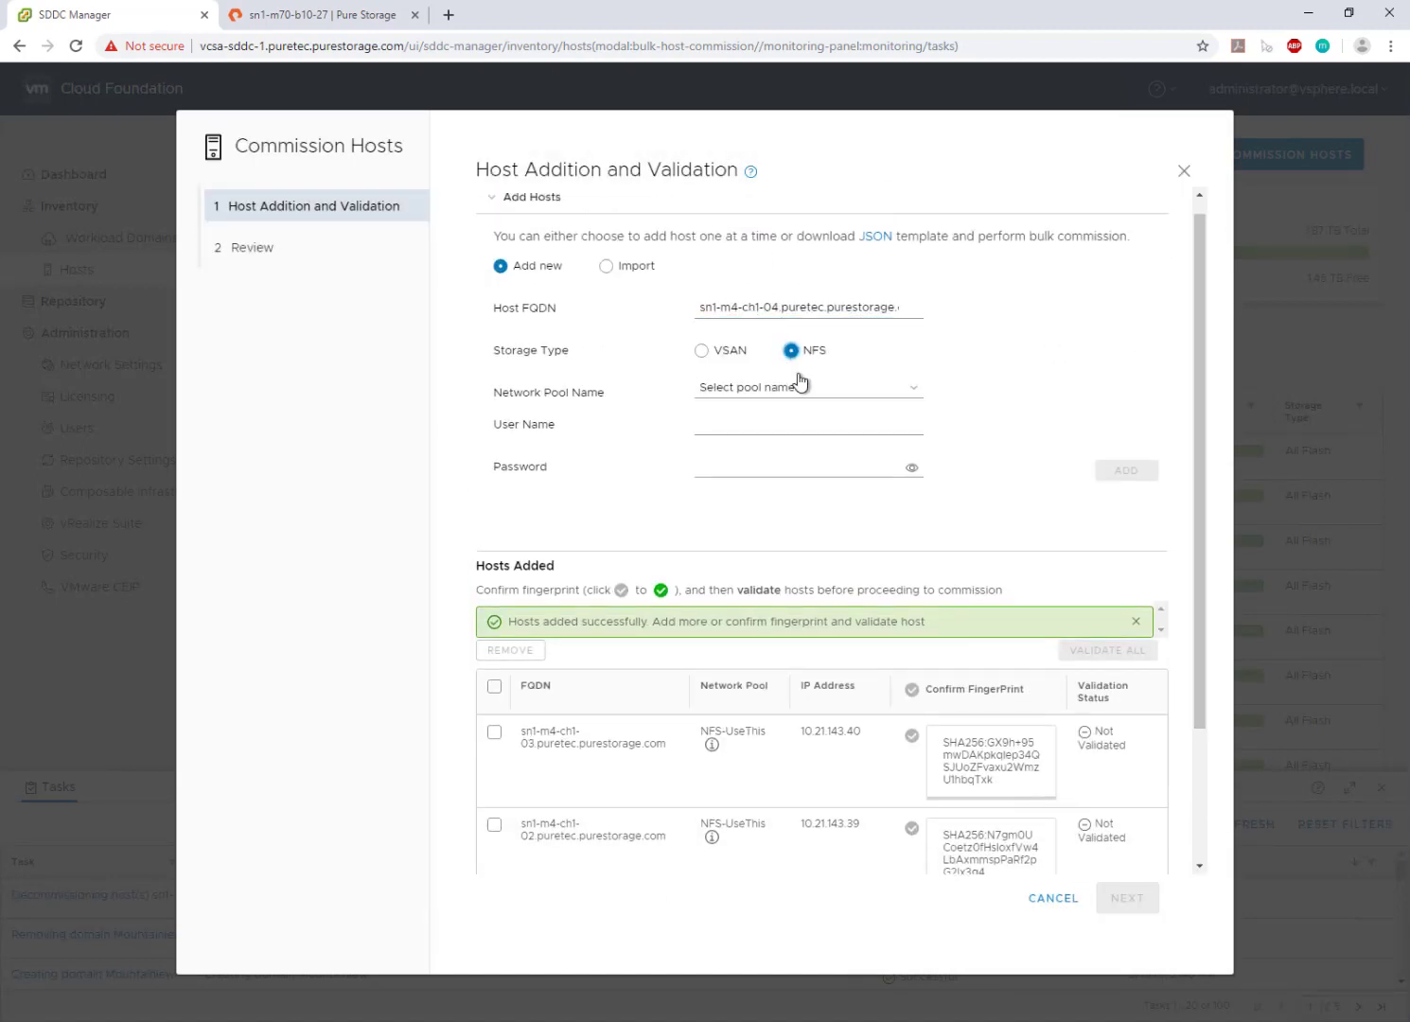
left_click(799, 387)
left_click(757, 473)
left_click(736, 427)
type("root")
key("Tab")
type("•••••••")
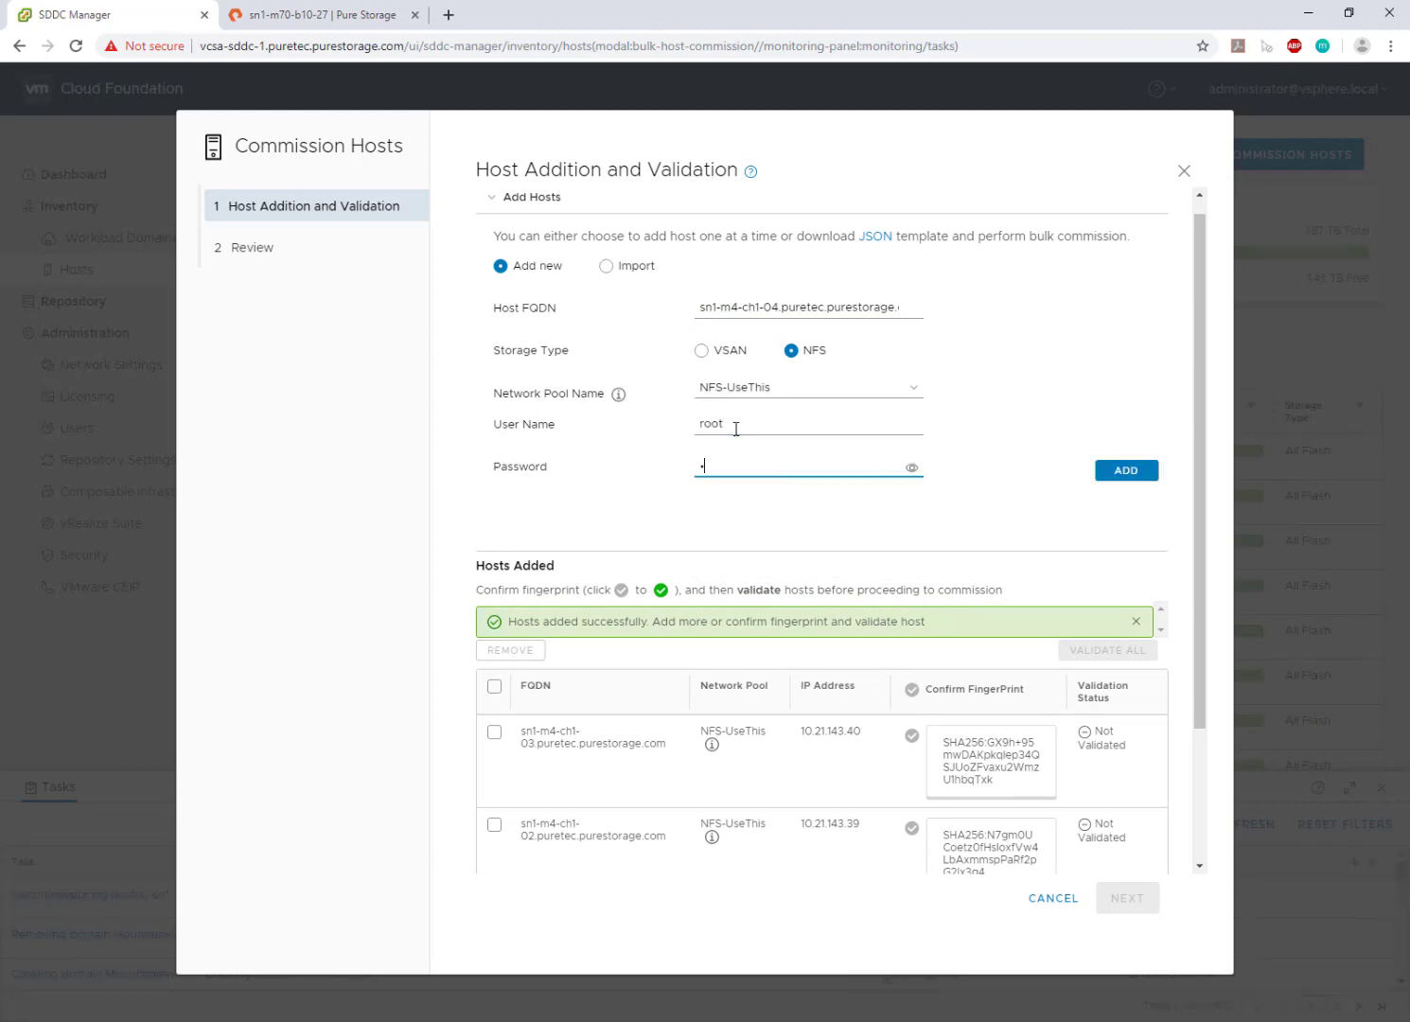
left_click(1126, 471)
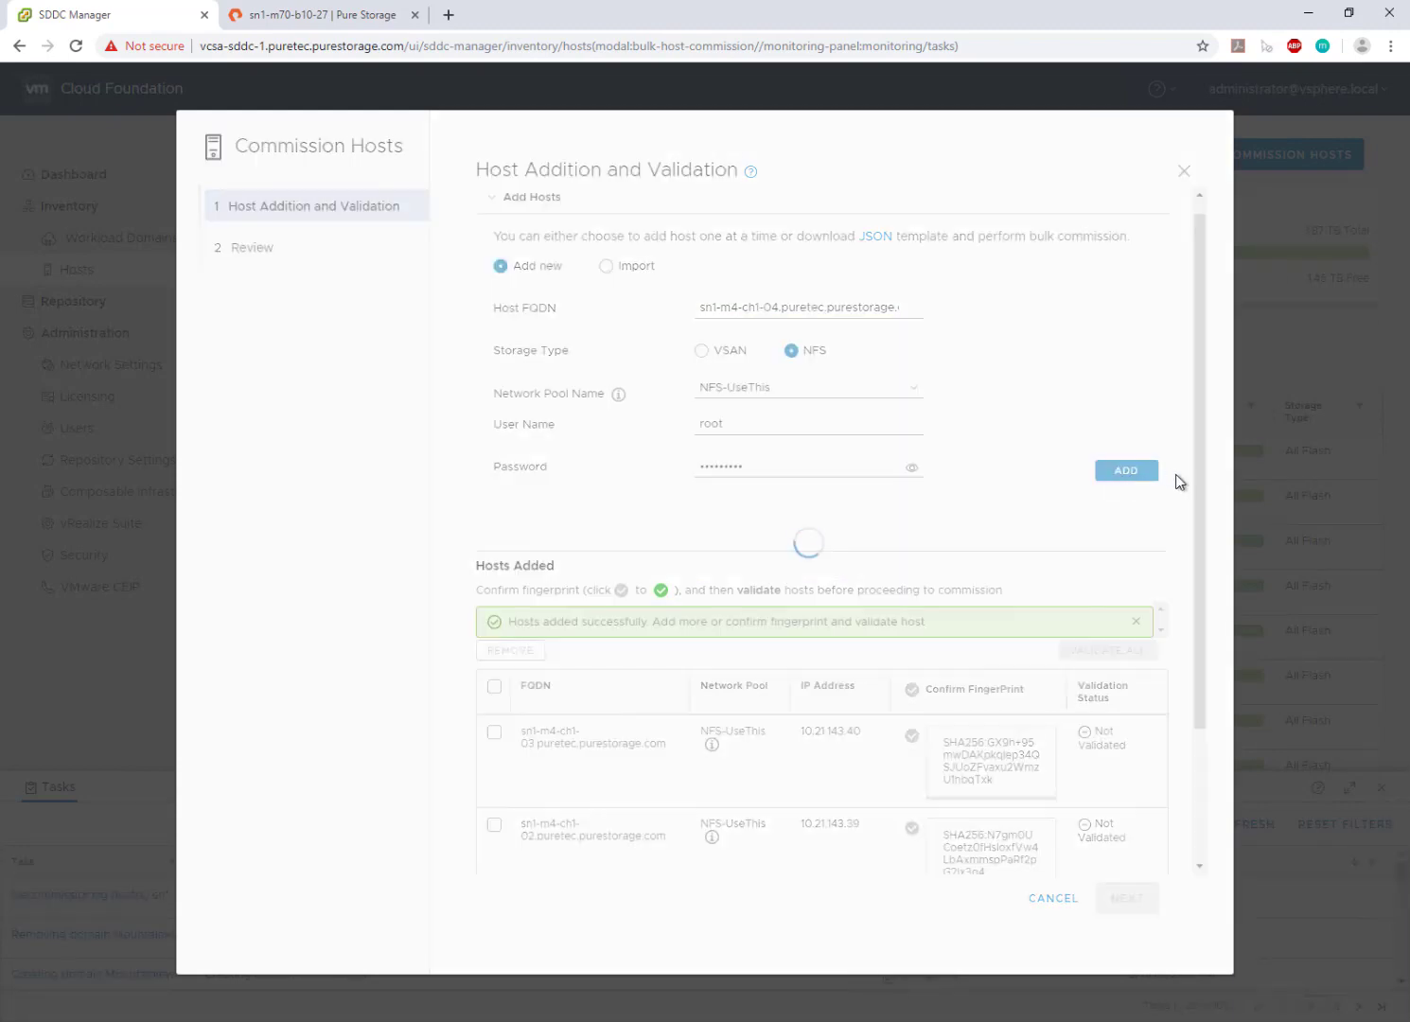
scroll(1188, 478, "down", 3)
left_click(494, 420)
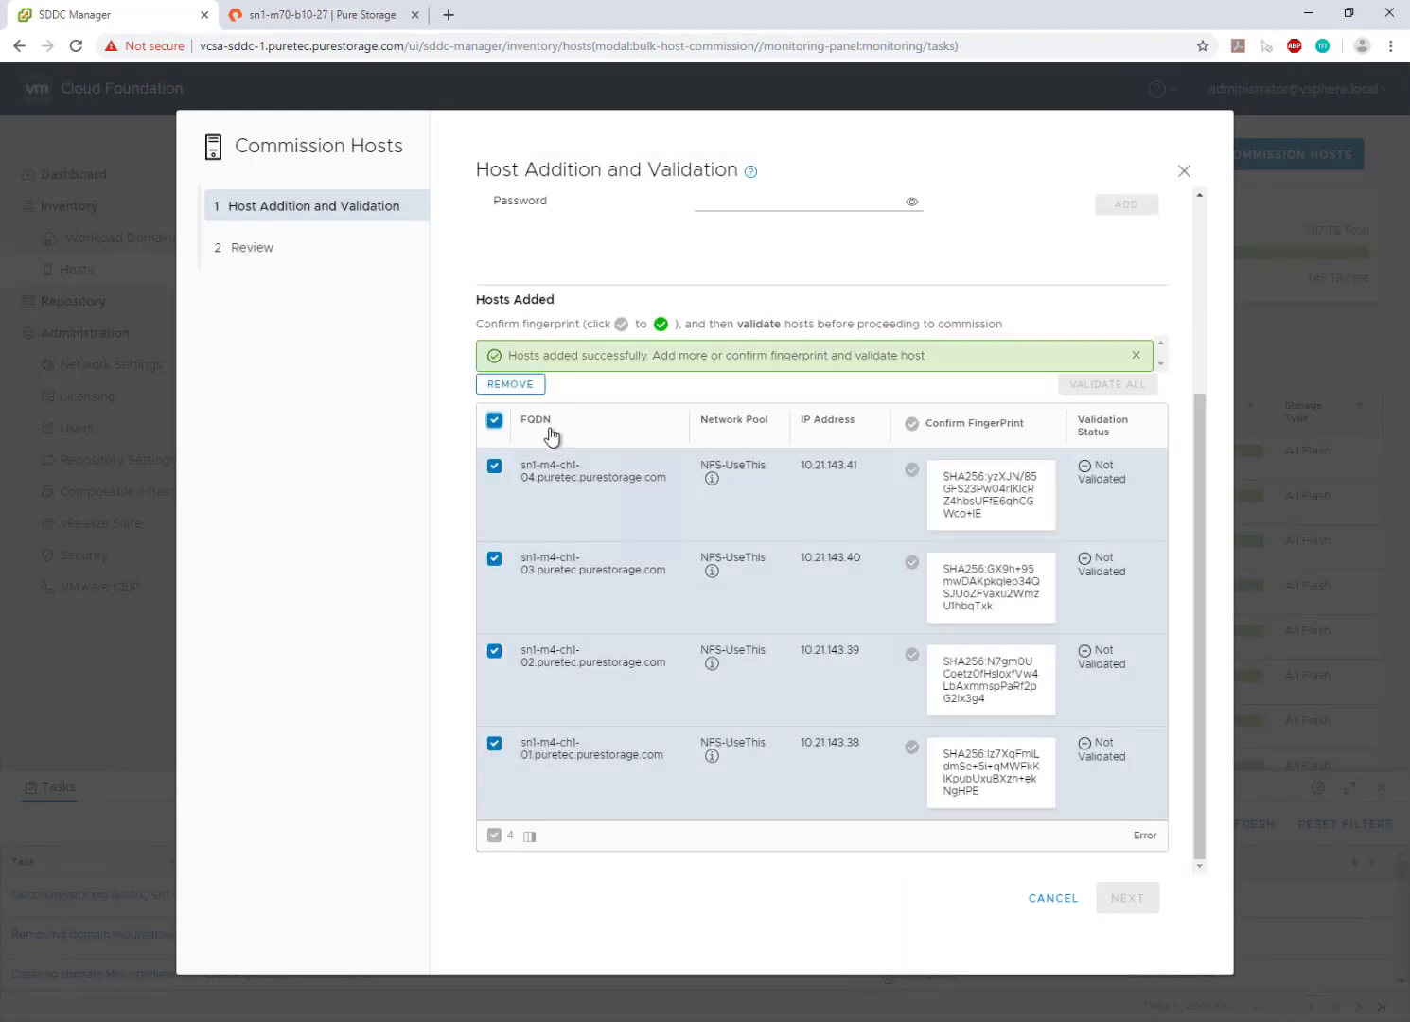
- Confirm the fingerprints, validate and commission the four hosts
left_click(910, 424)
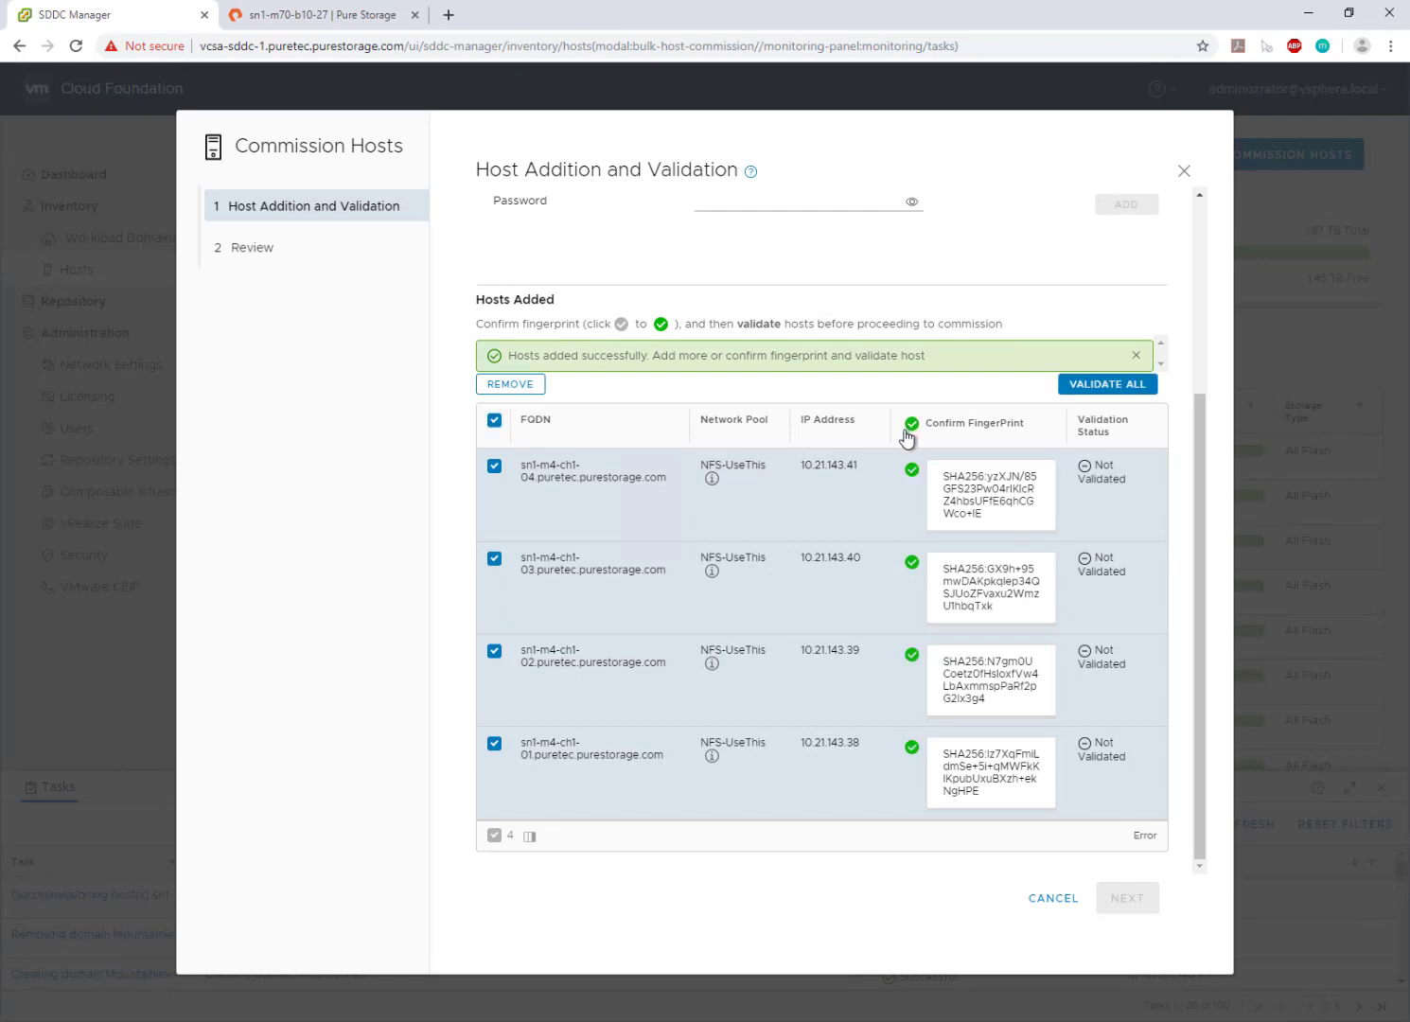
left_click(1082, 395)
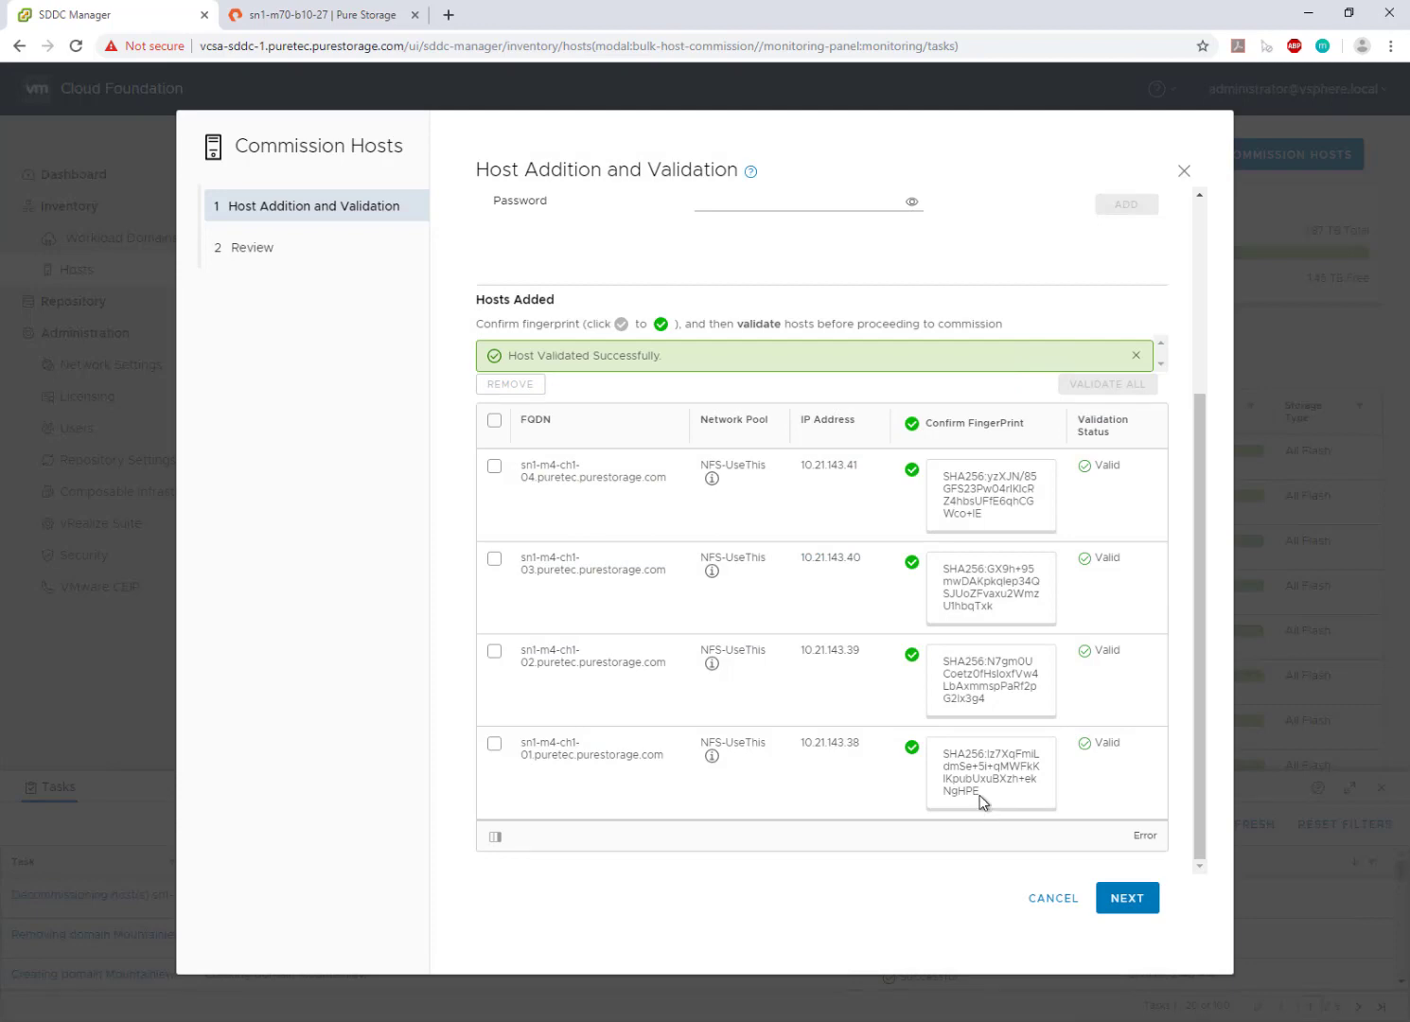
left_click(1130, 906)
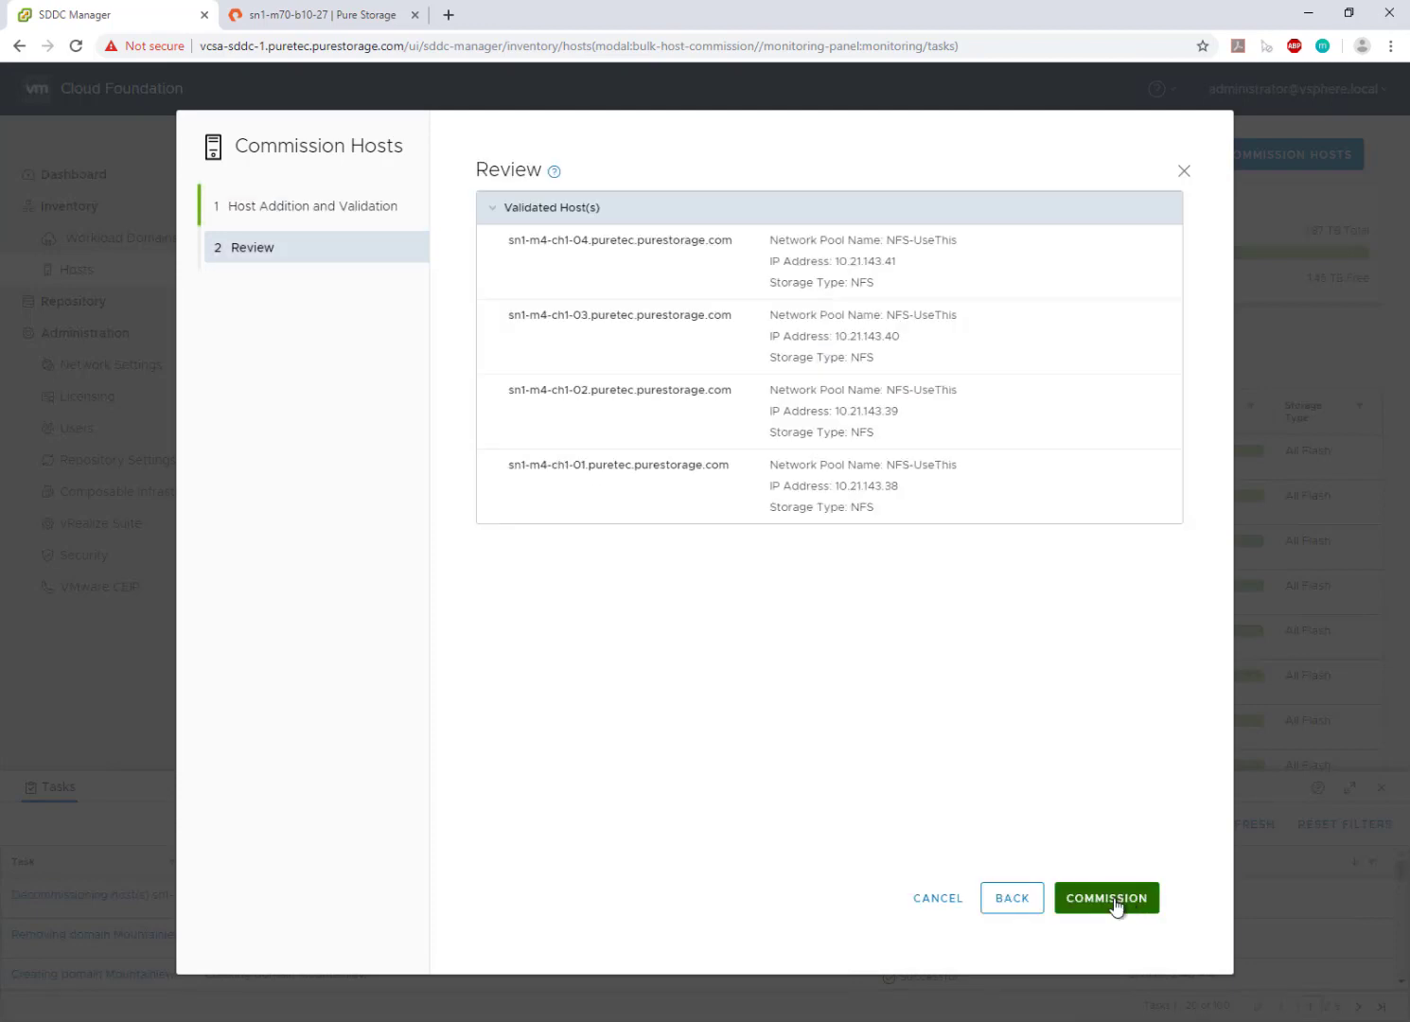
left_click(1118, 903)
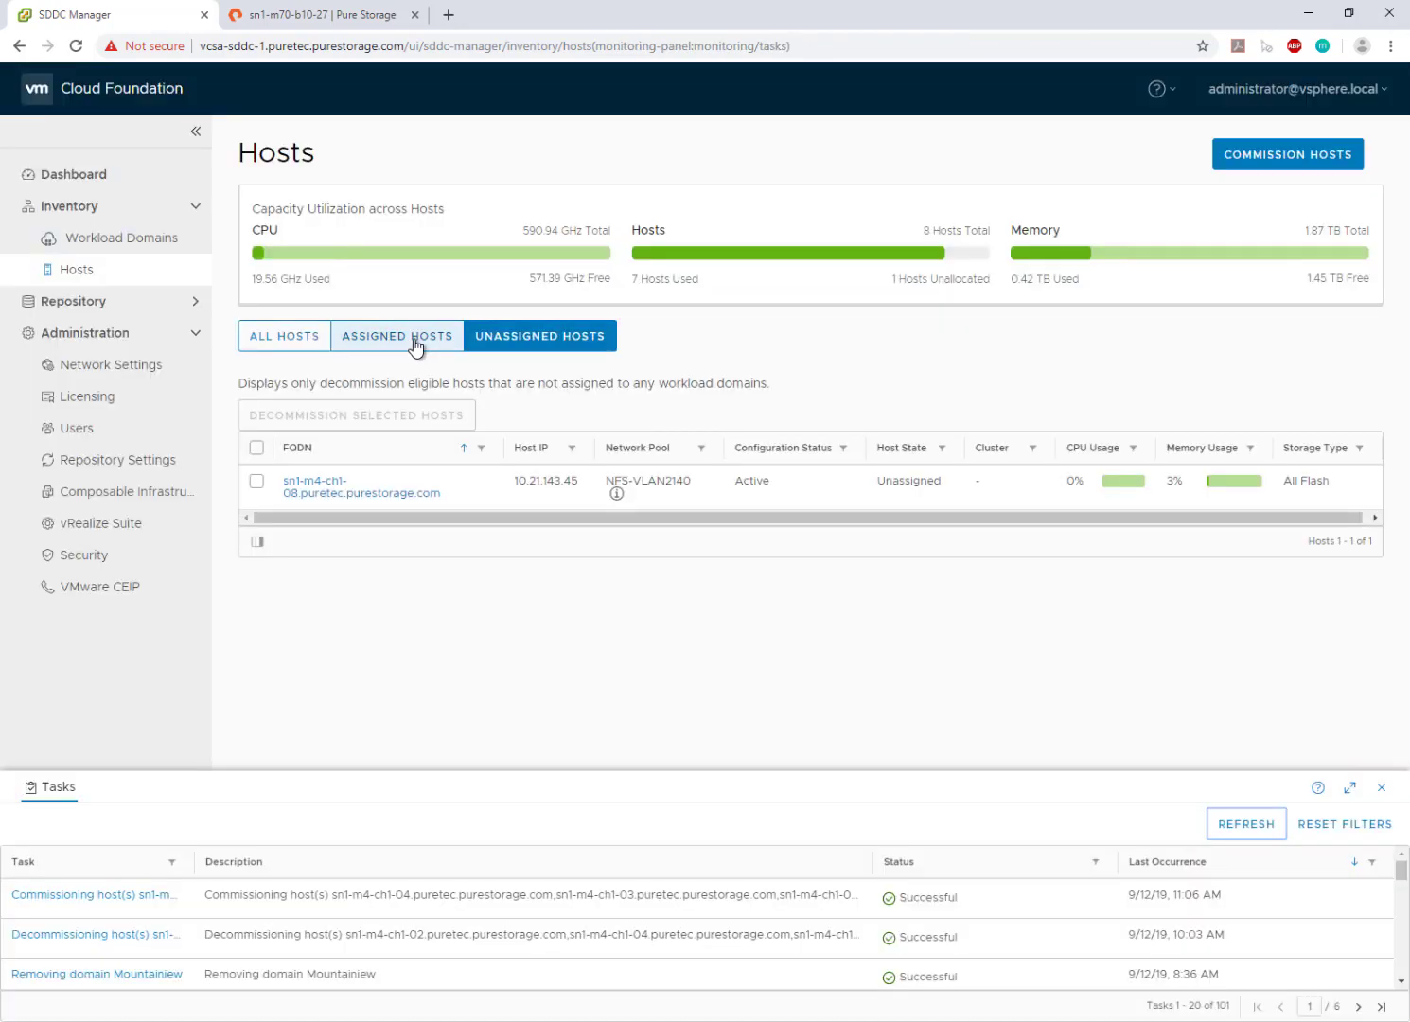
- Review the assigned and unassigned host counts on the Dashboard
left_click(410, 338)
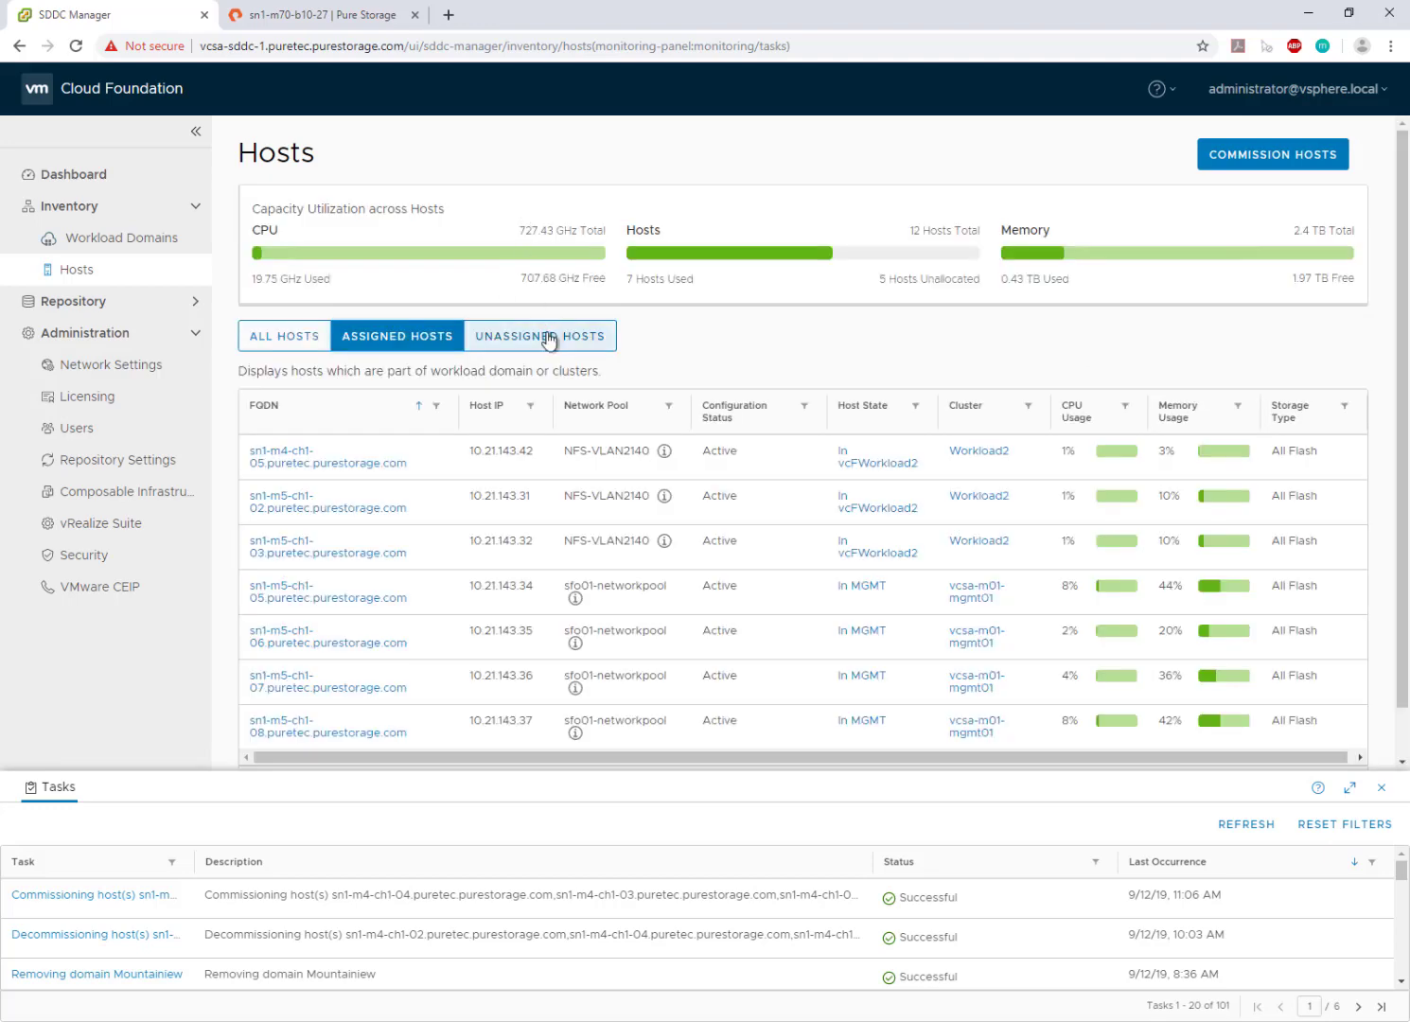
left_click(549, 336)
scroll(662, 604, "down", 1)
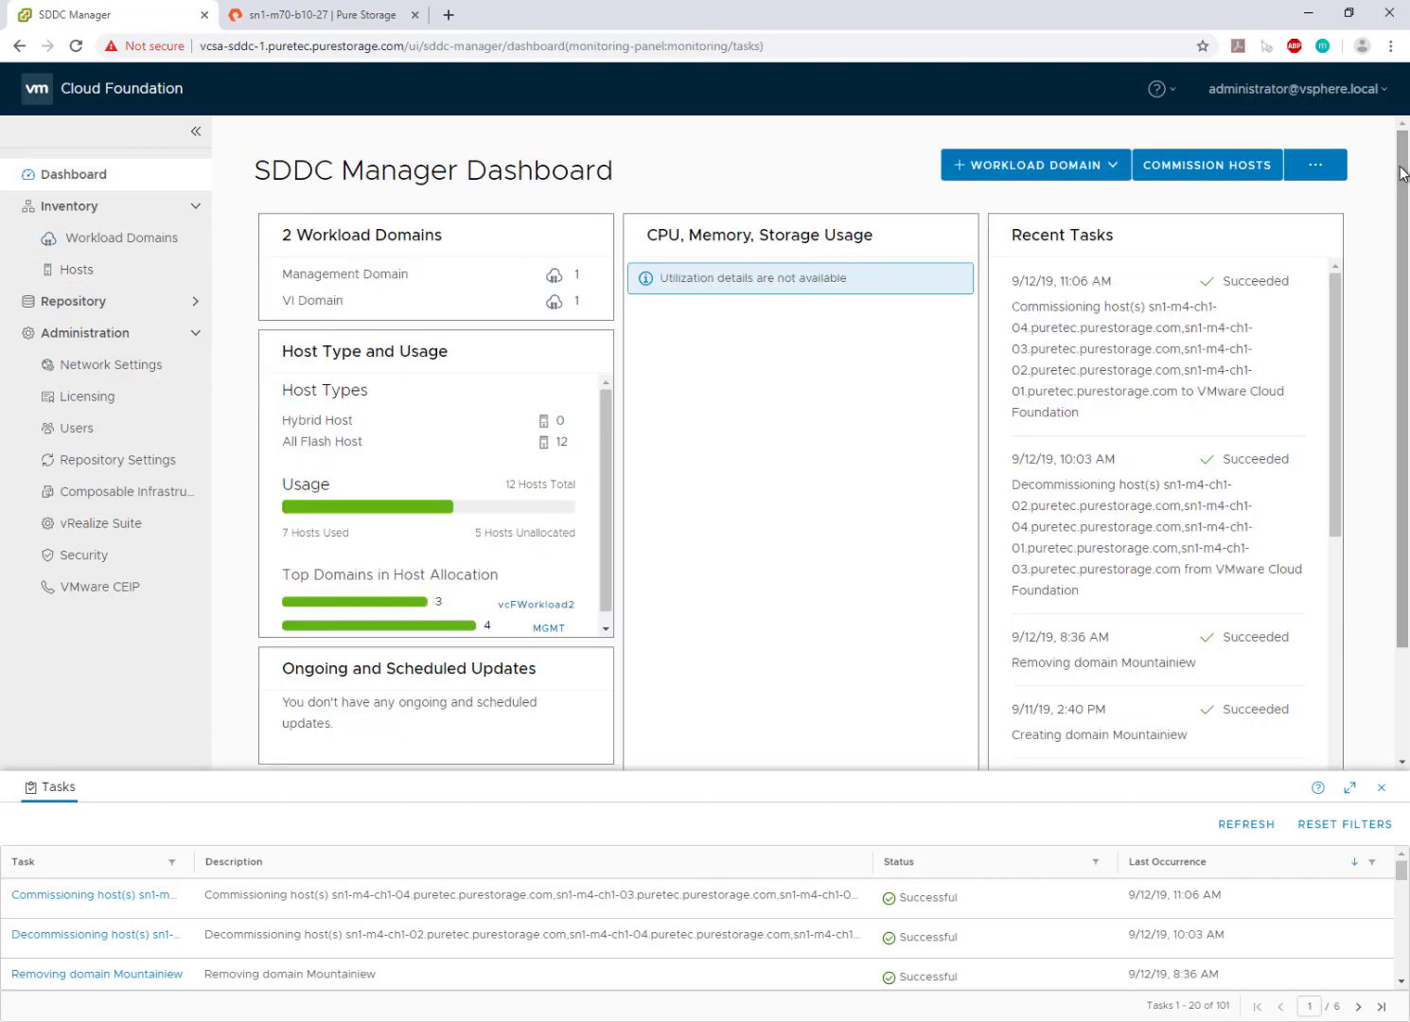
- Start a new VI workload domain using NFS storage
left_click(1078, 165)
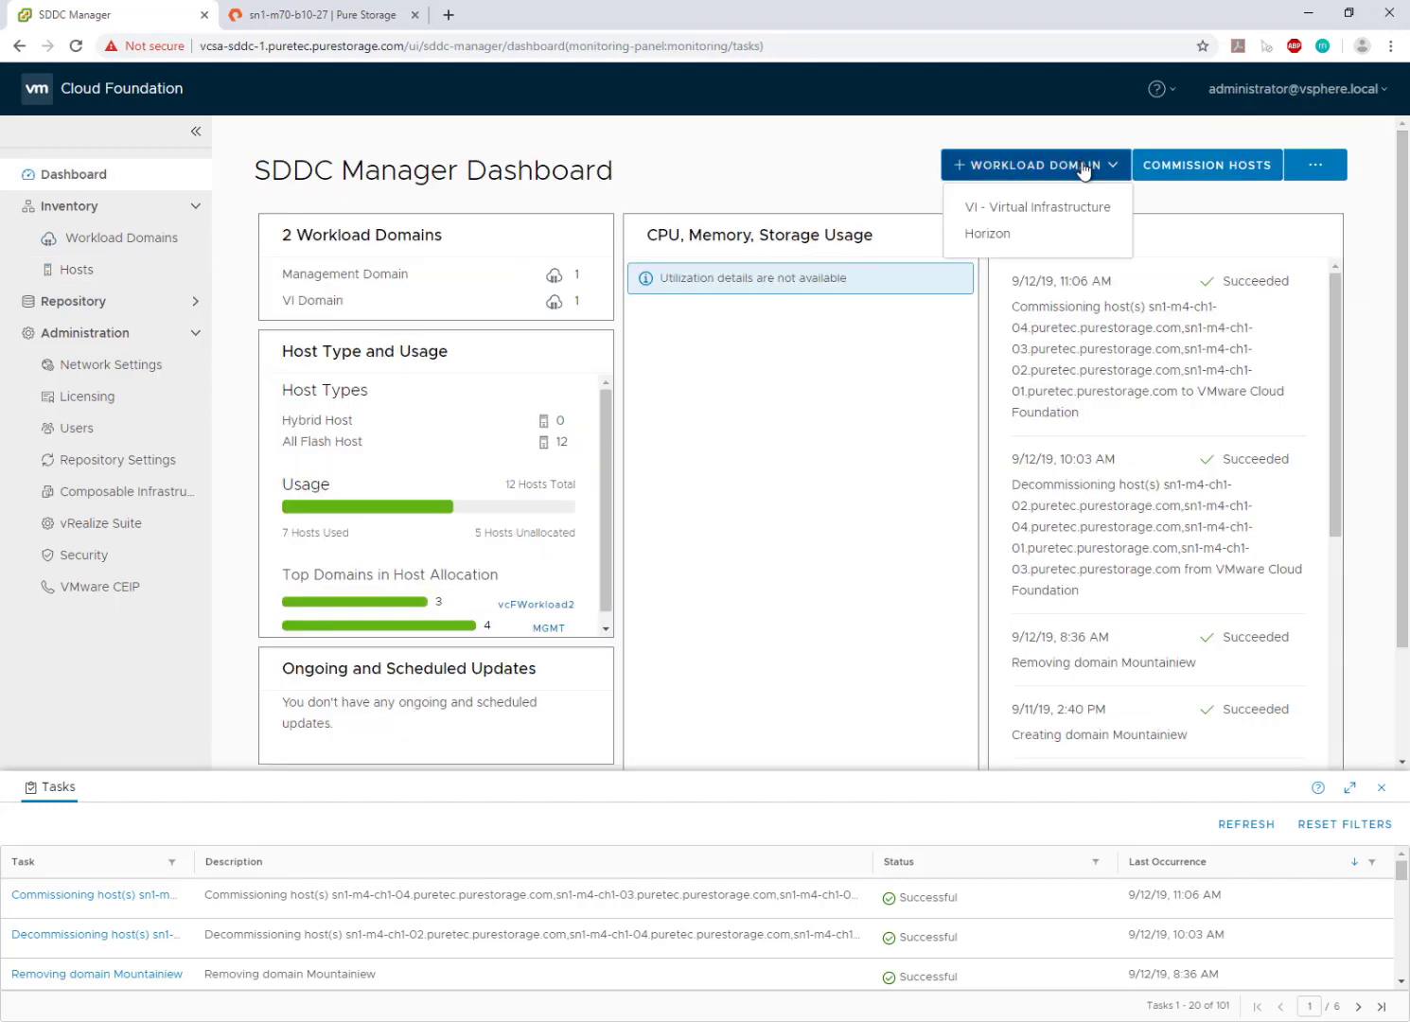
left_click(1046, 207)
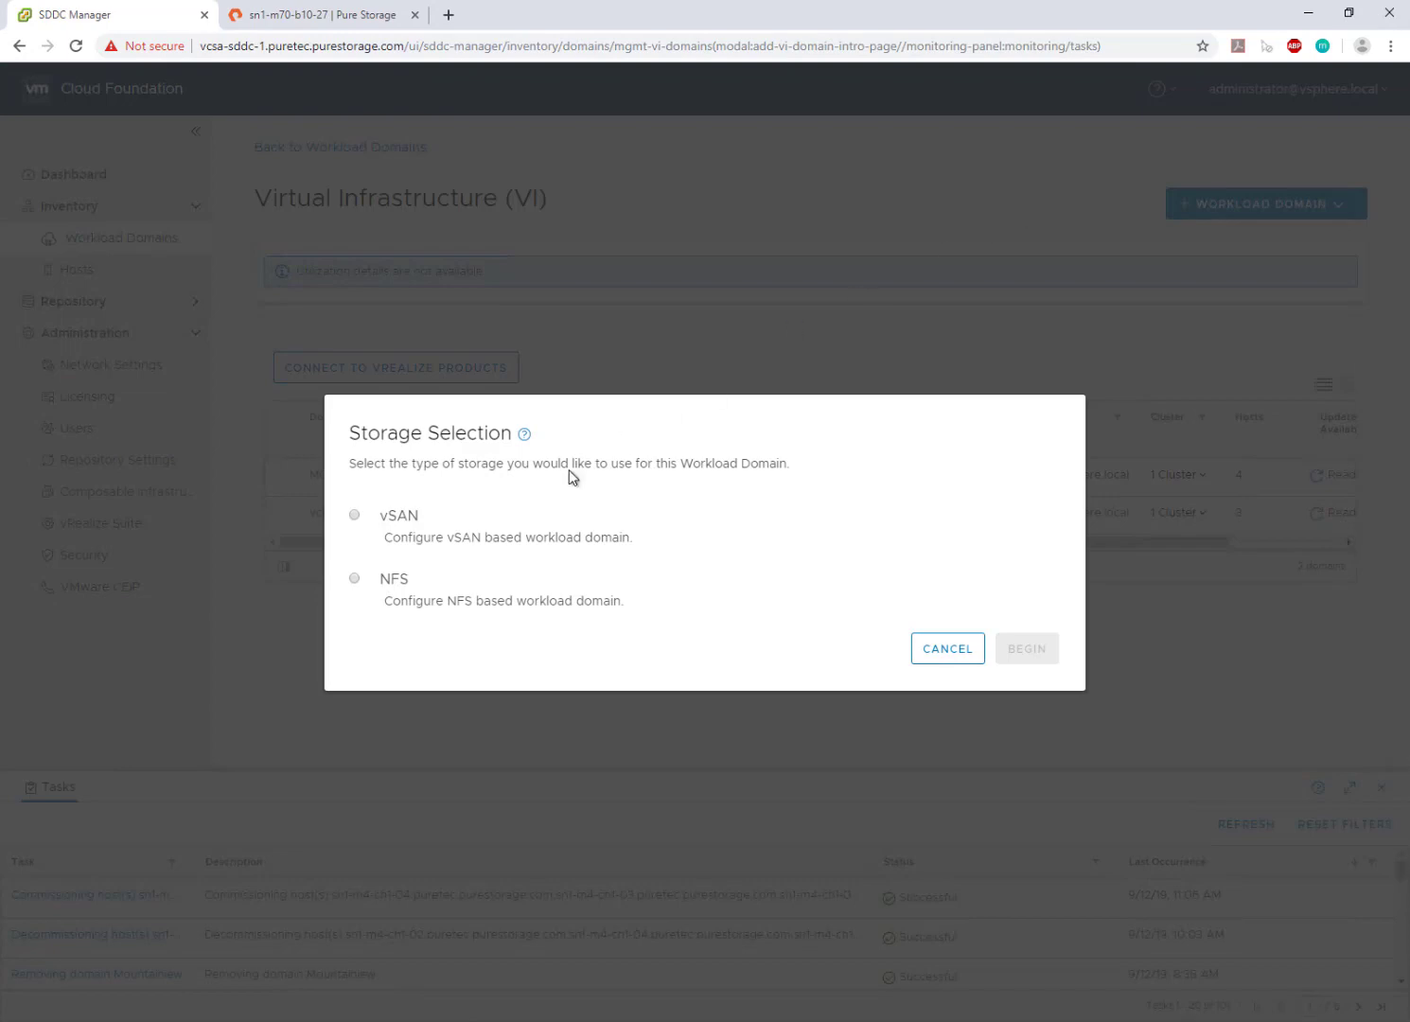
left_click(357, 582)
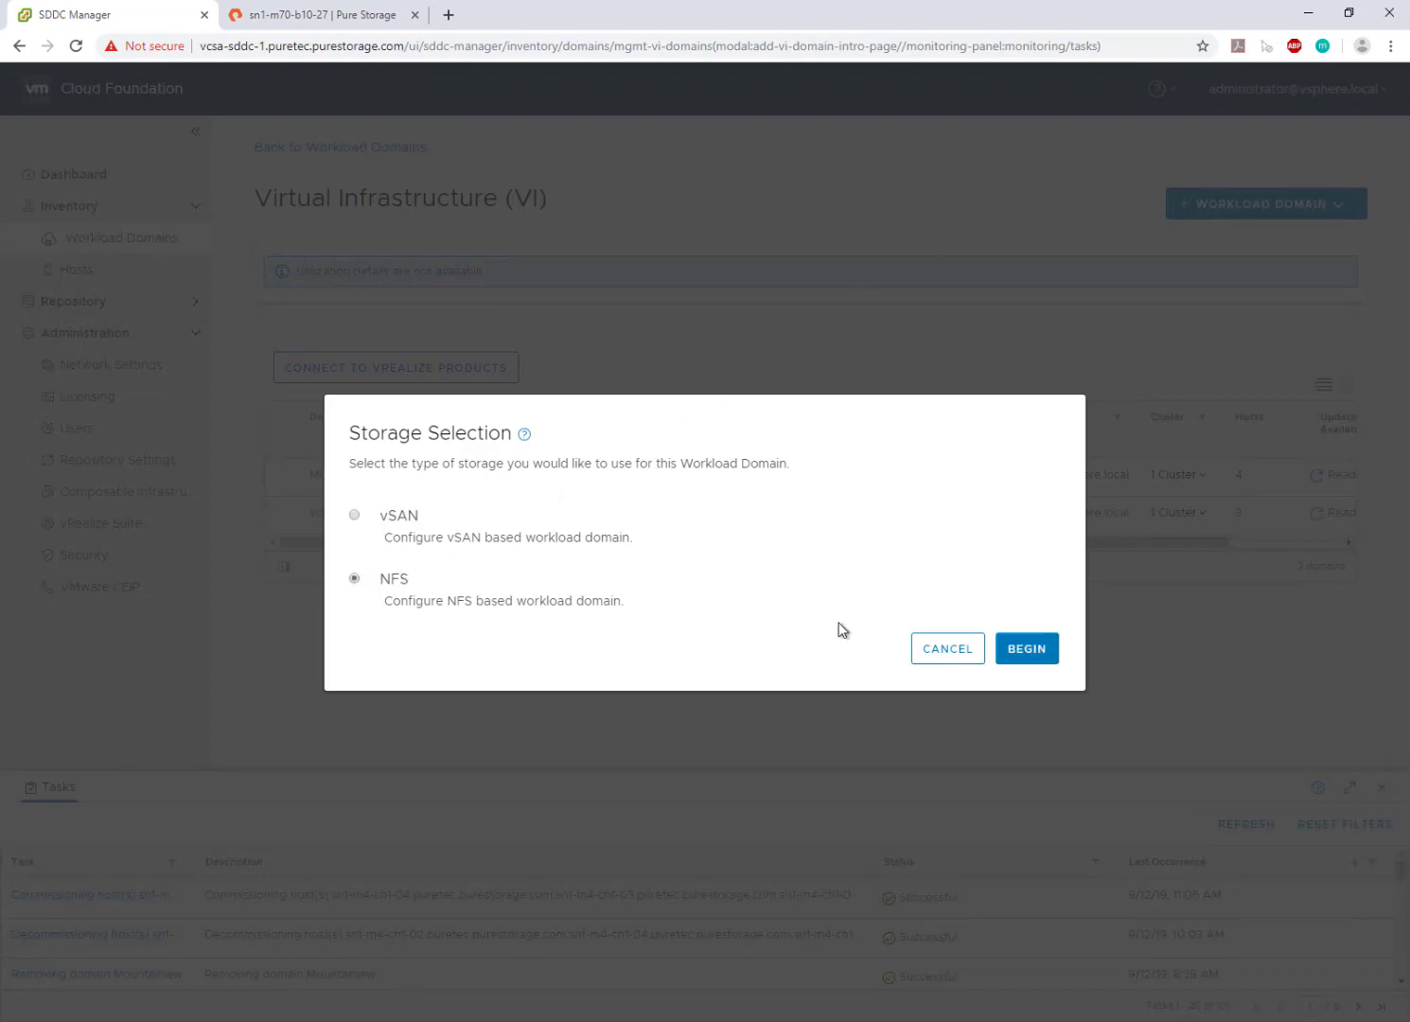
left_click(1020, 654)
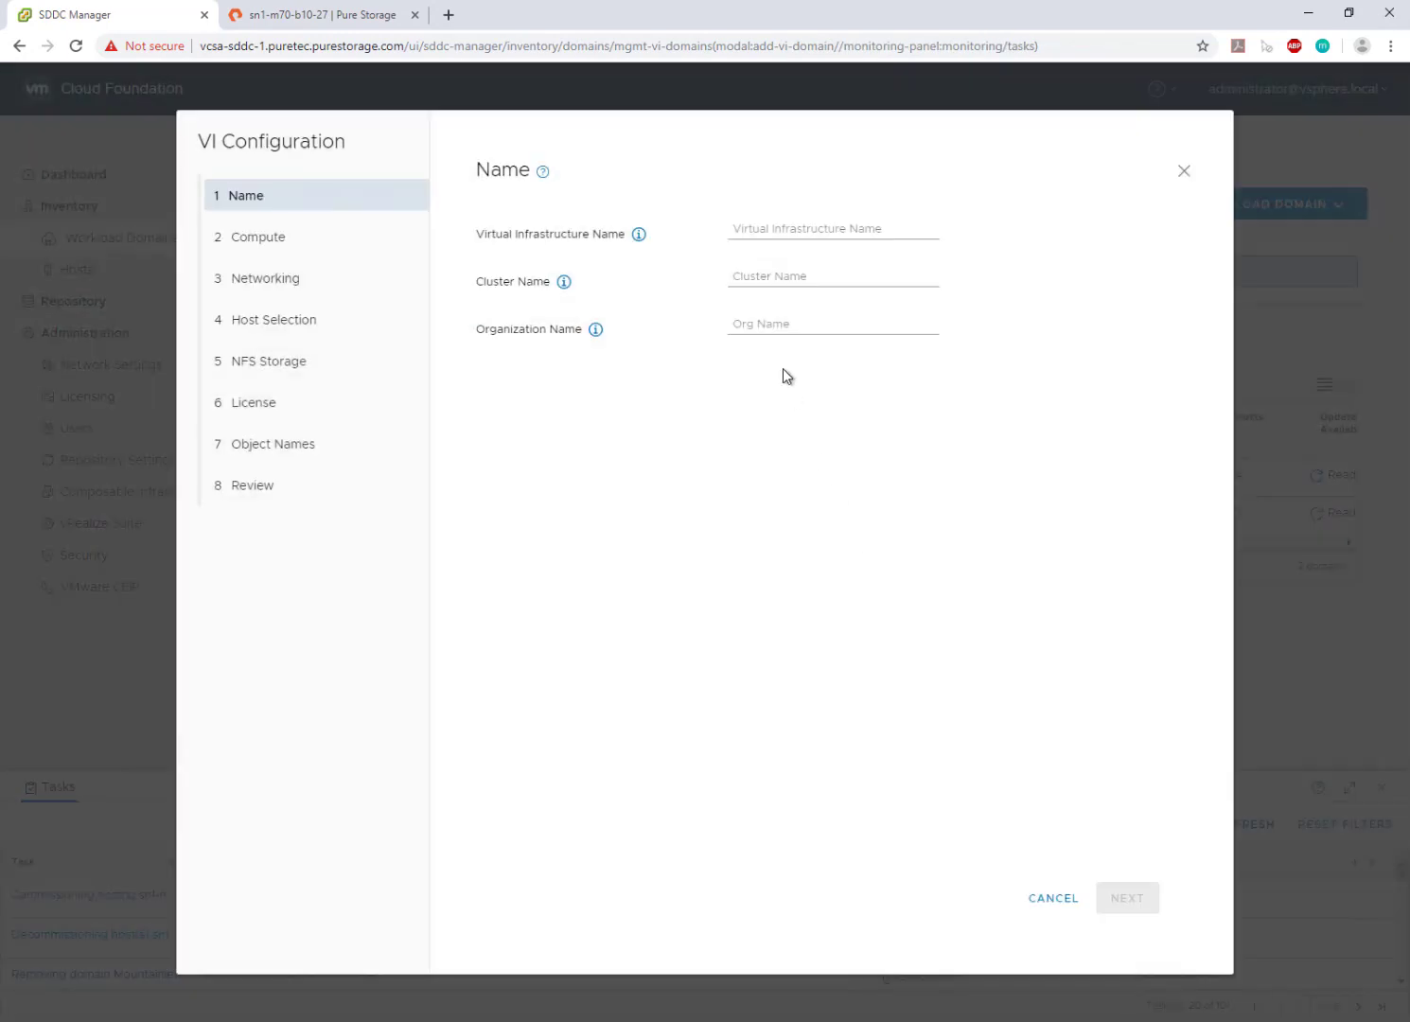
- Name the domain DC01 with cluster Finance and organization Accounting
left_click(796, 227)
type("DC01")
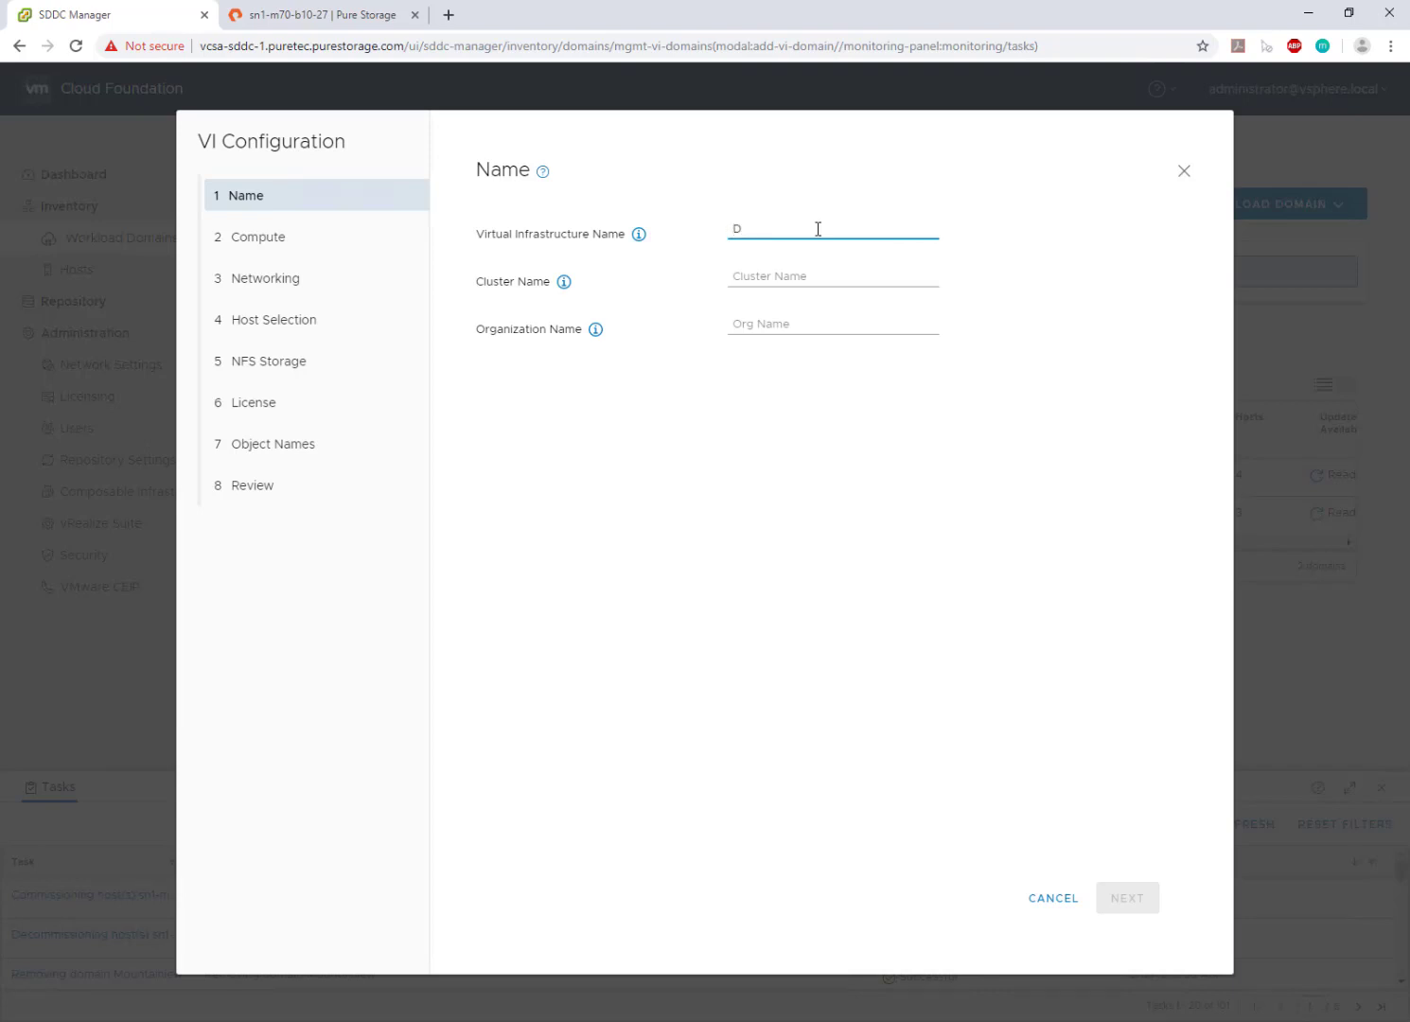
key("Tab")
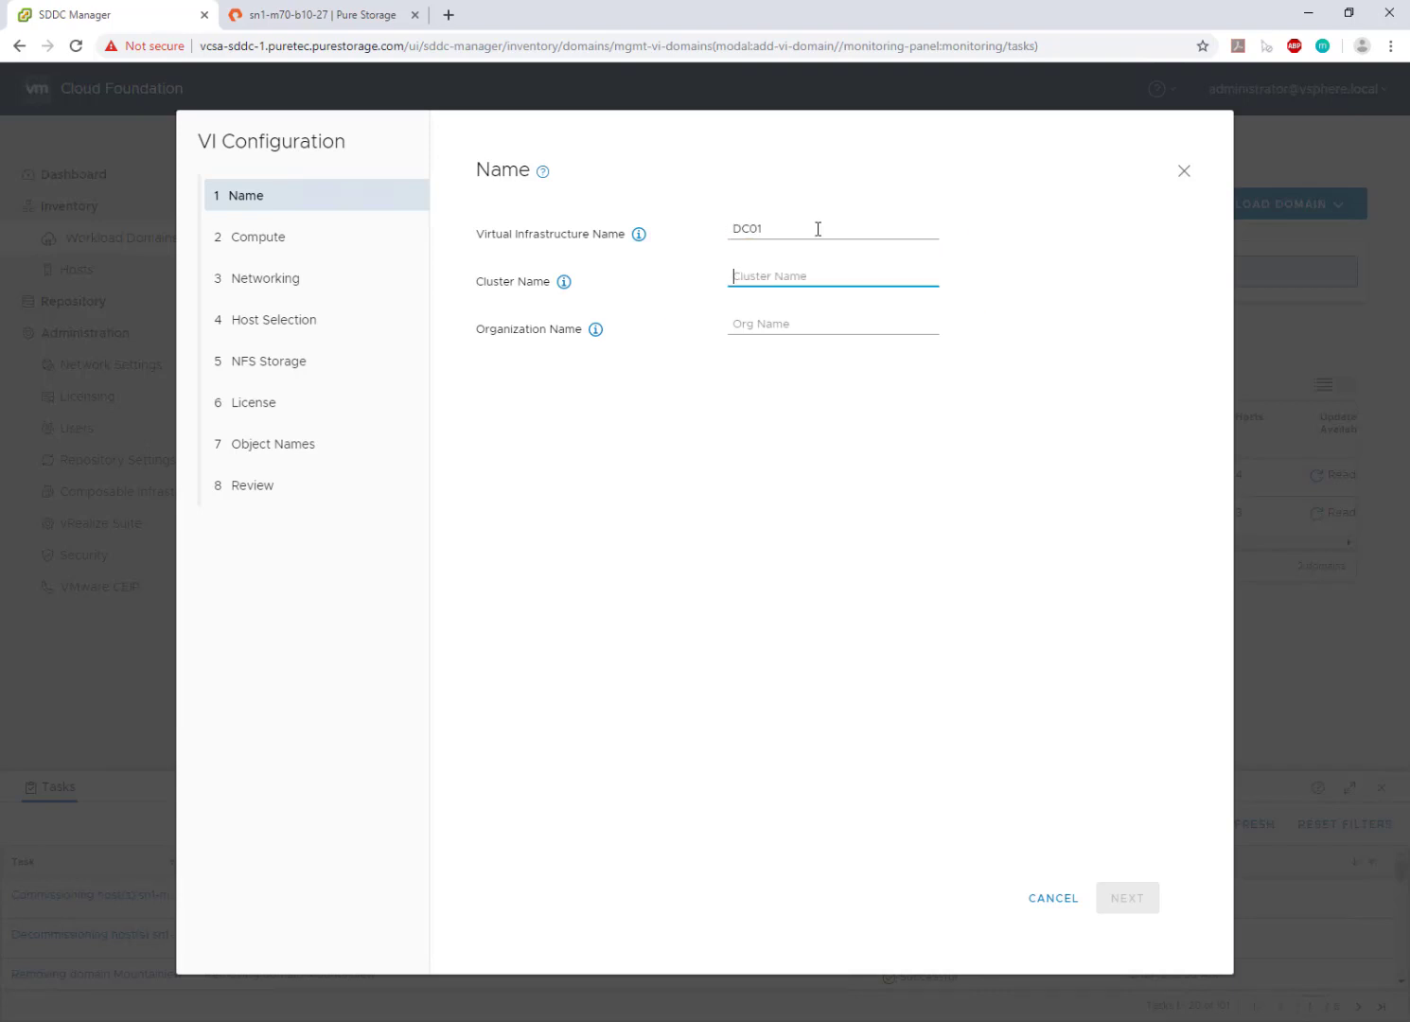
type("Finance")
key("Tab")
type("Accounting")
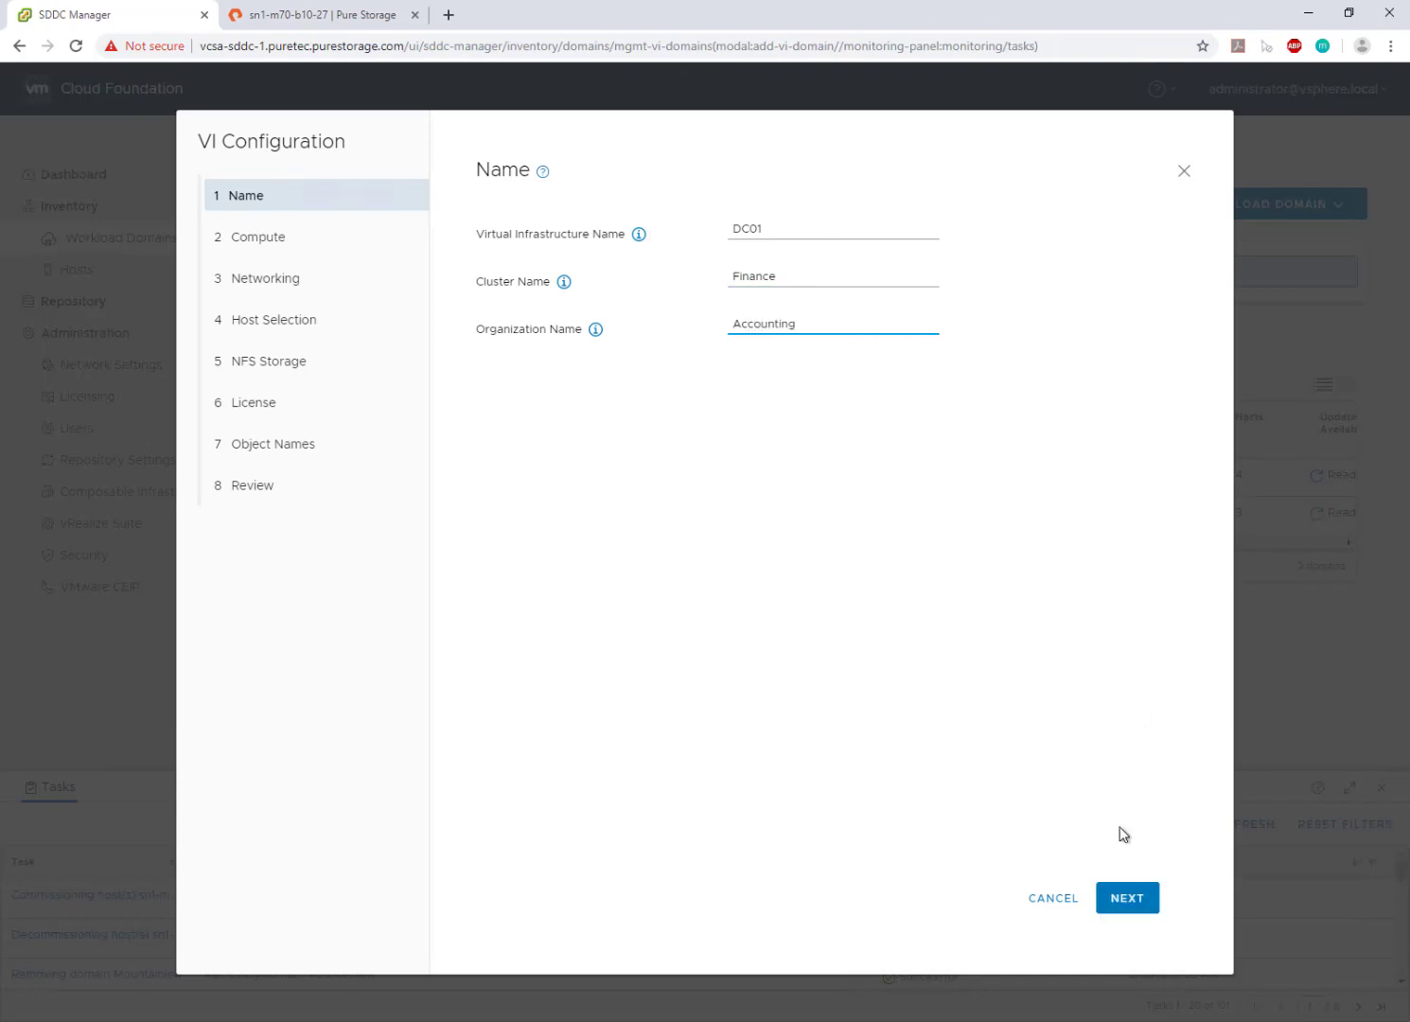
left_click(1127, 894)
- Enter vCenter IP 10.21.143.140, its FQDN and the root password
left_click(798, 266)
type("10.2")
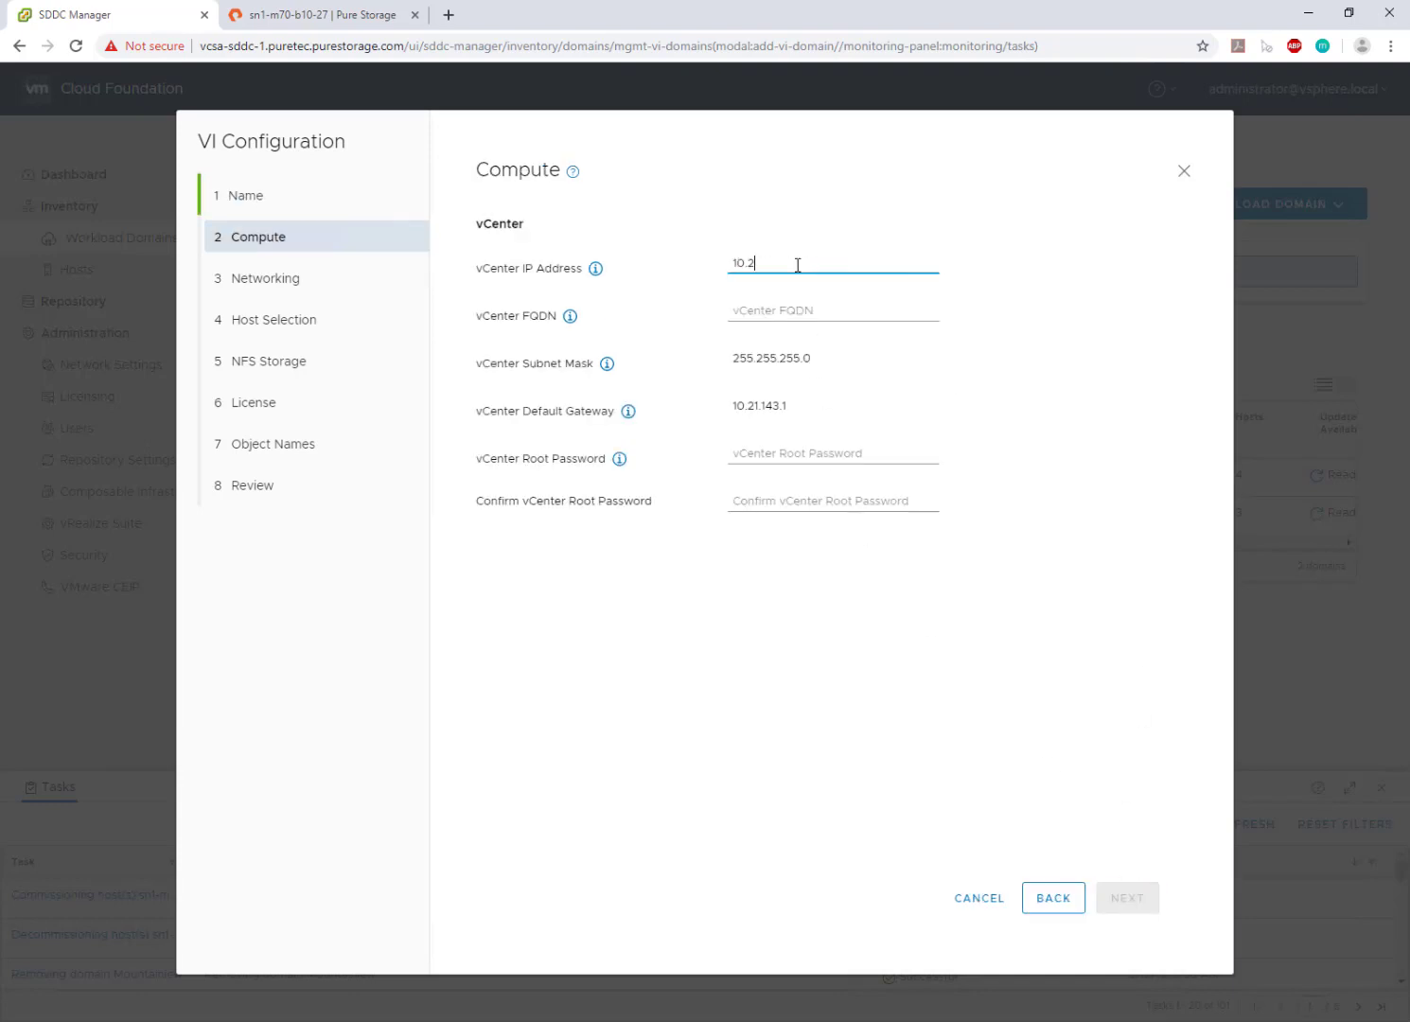
type("1.143.140")
key("Tab")
key("ctrl+v")
left_click(761, 450)
type("V")
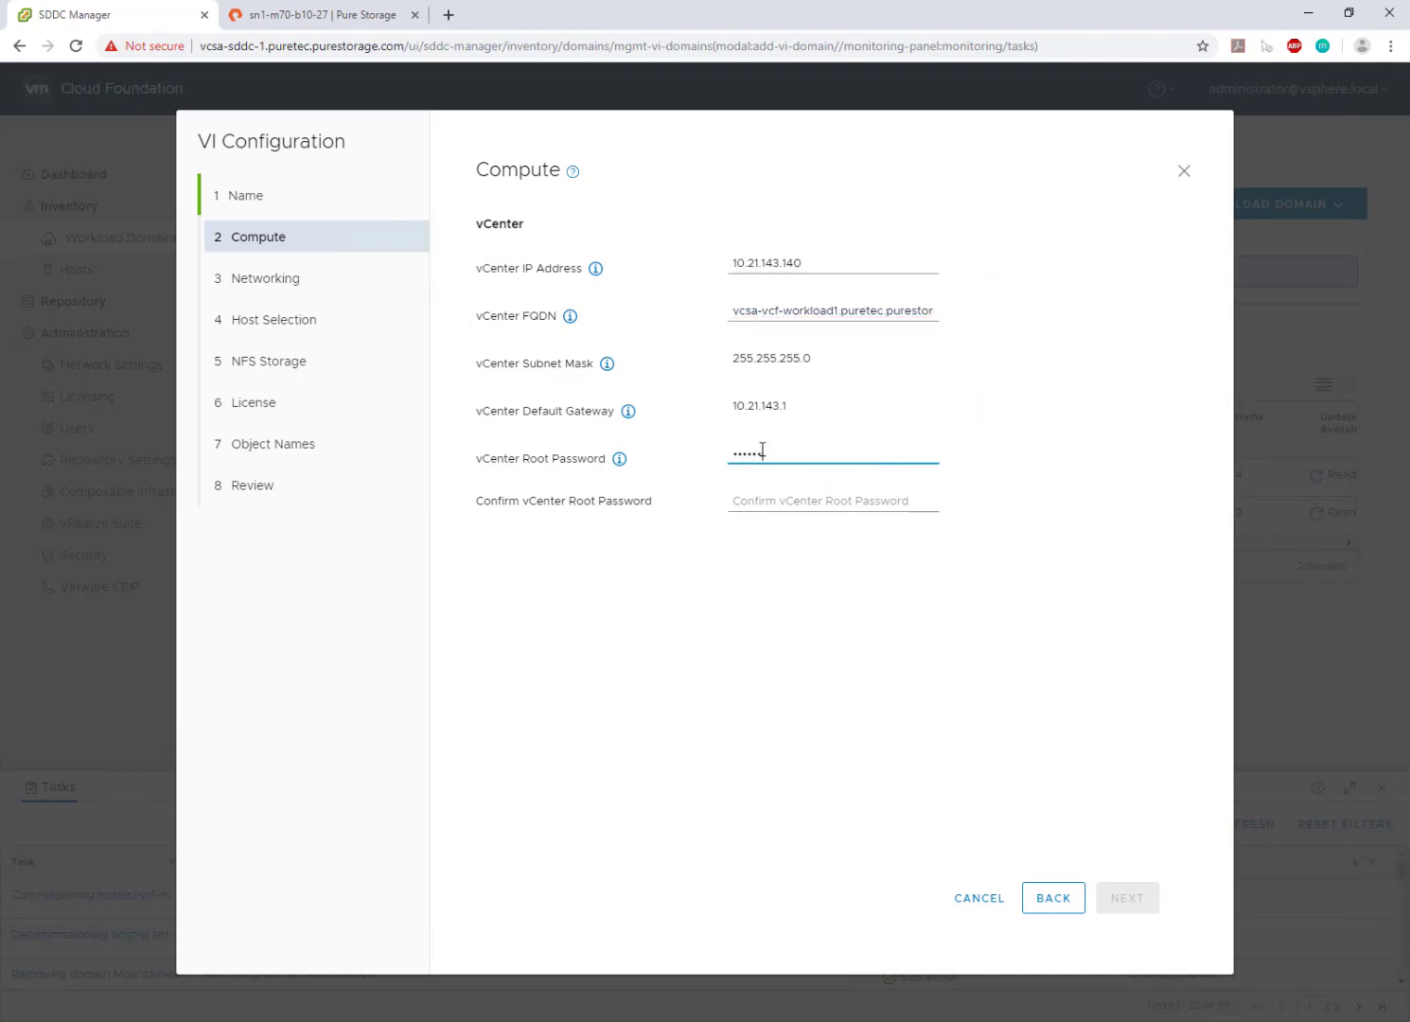
key("Tab")
type("VM")
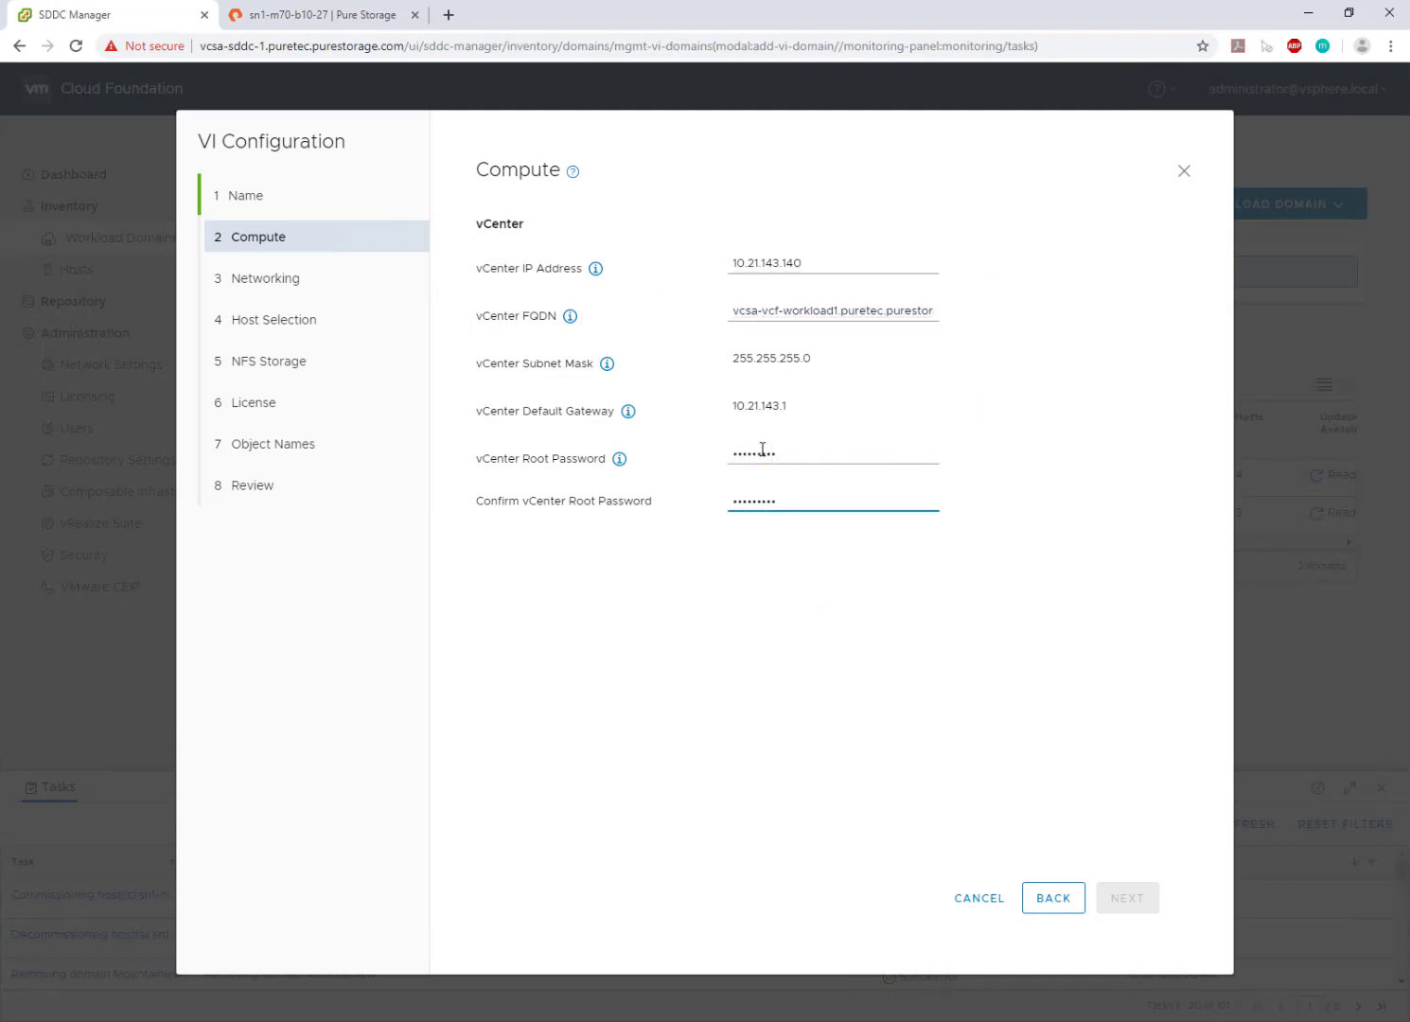
left_click(1140, 905)
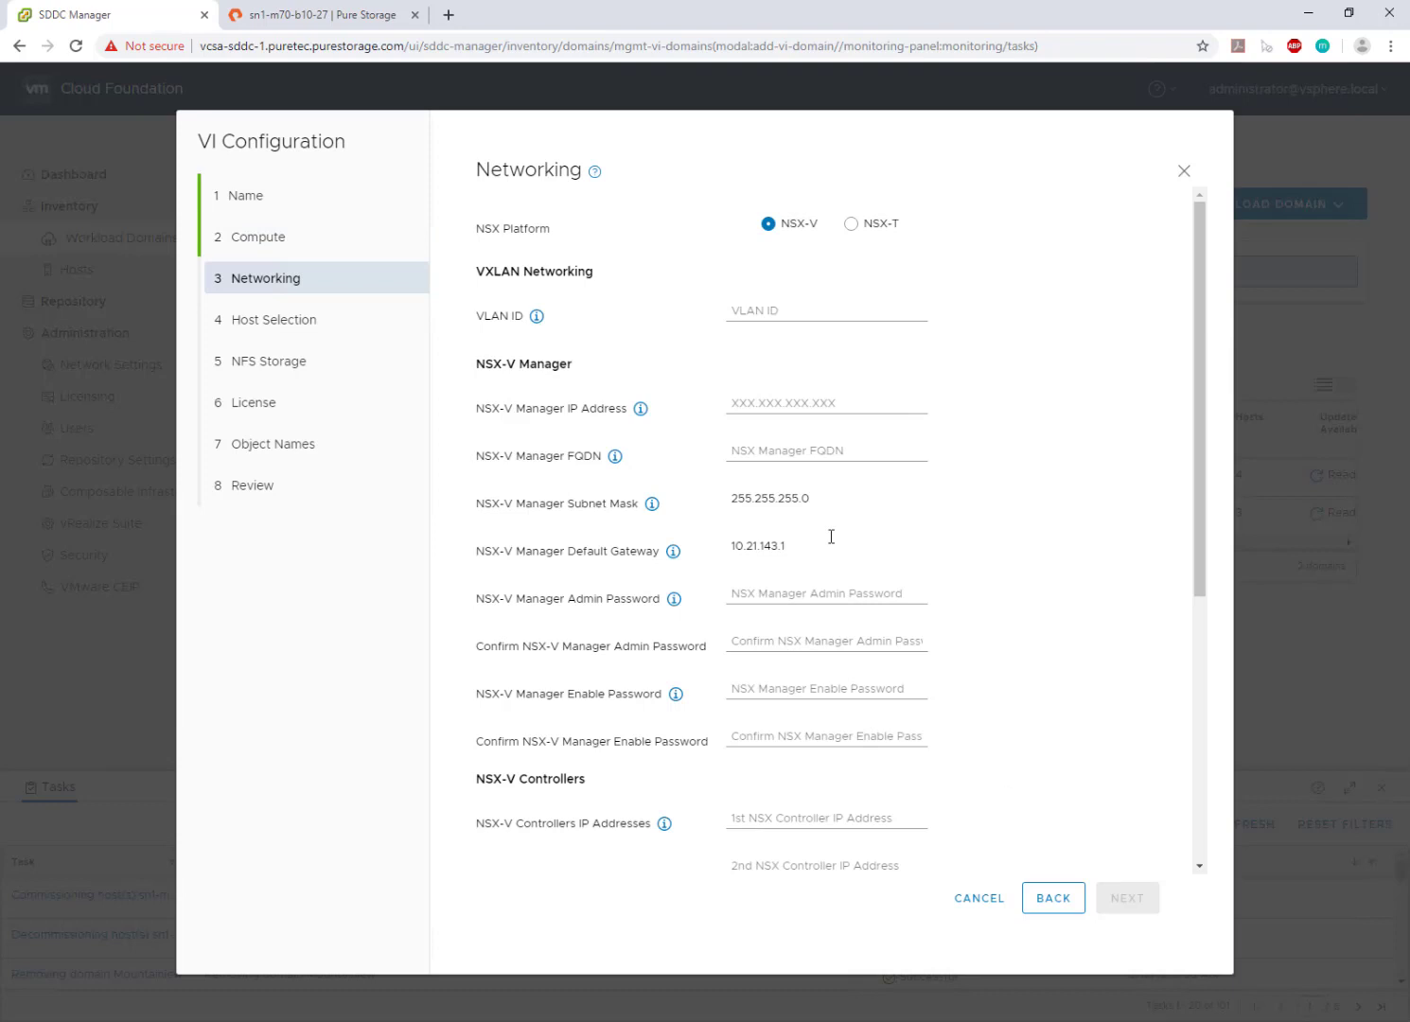
- Set VXLAN VLAN 2143 and the NSX-V Manager IP and nsx-v- prefixed FQDN
left_click(799, 314)
type("2143")
left_click(824, 402)
type("10.21.143.145")
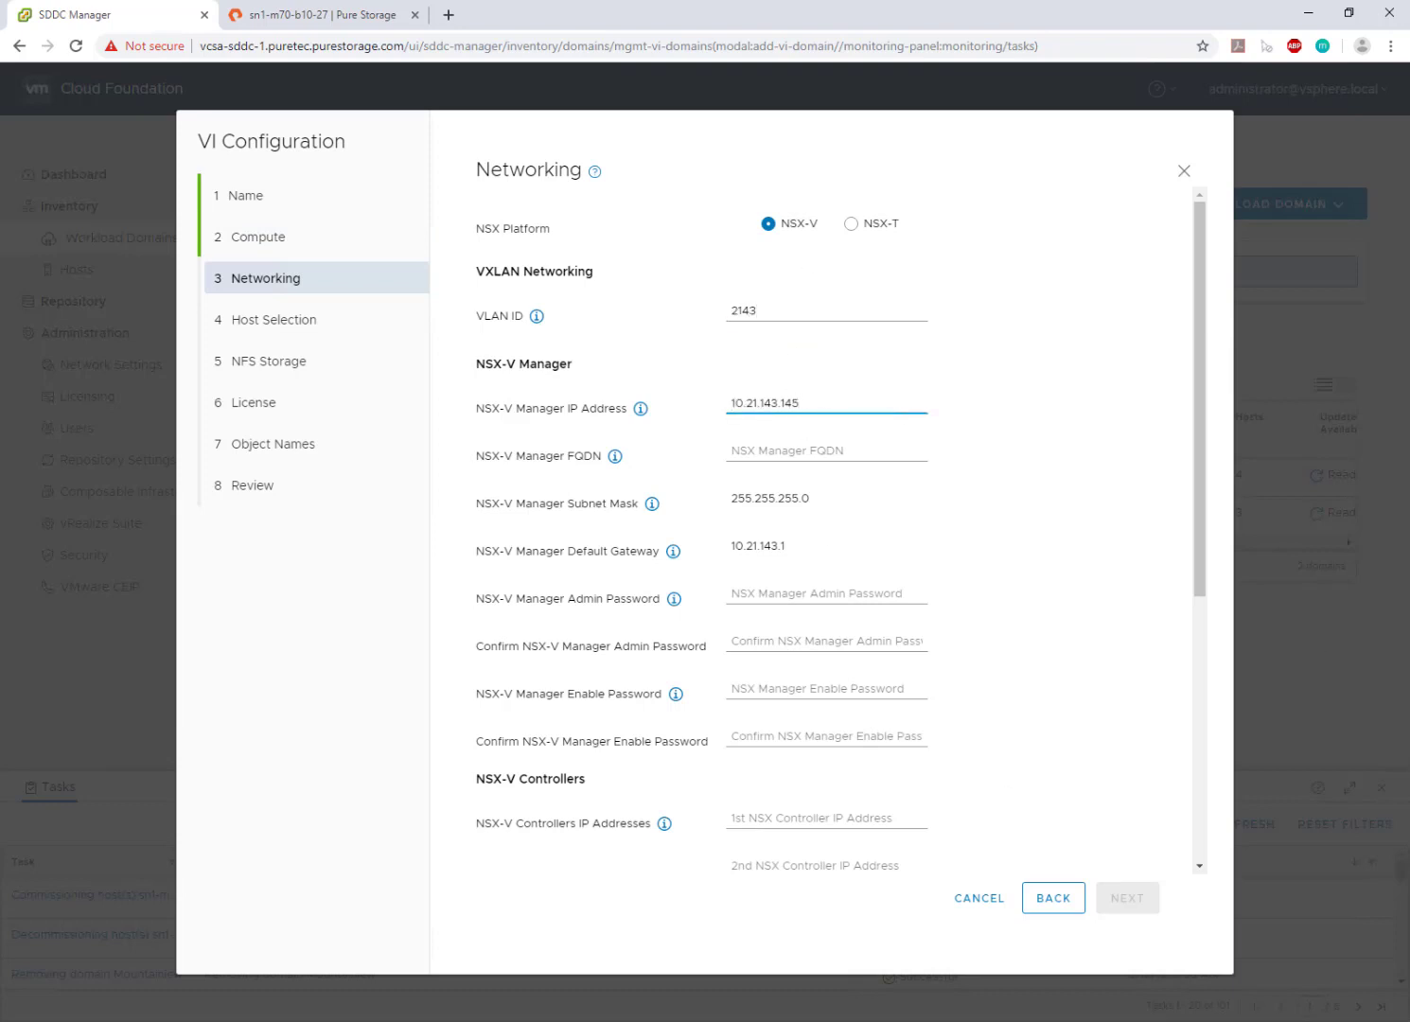
left_click(824, 450)
type("manager.puretec.purestorage.com")
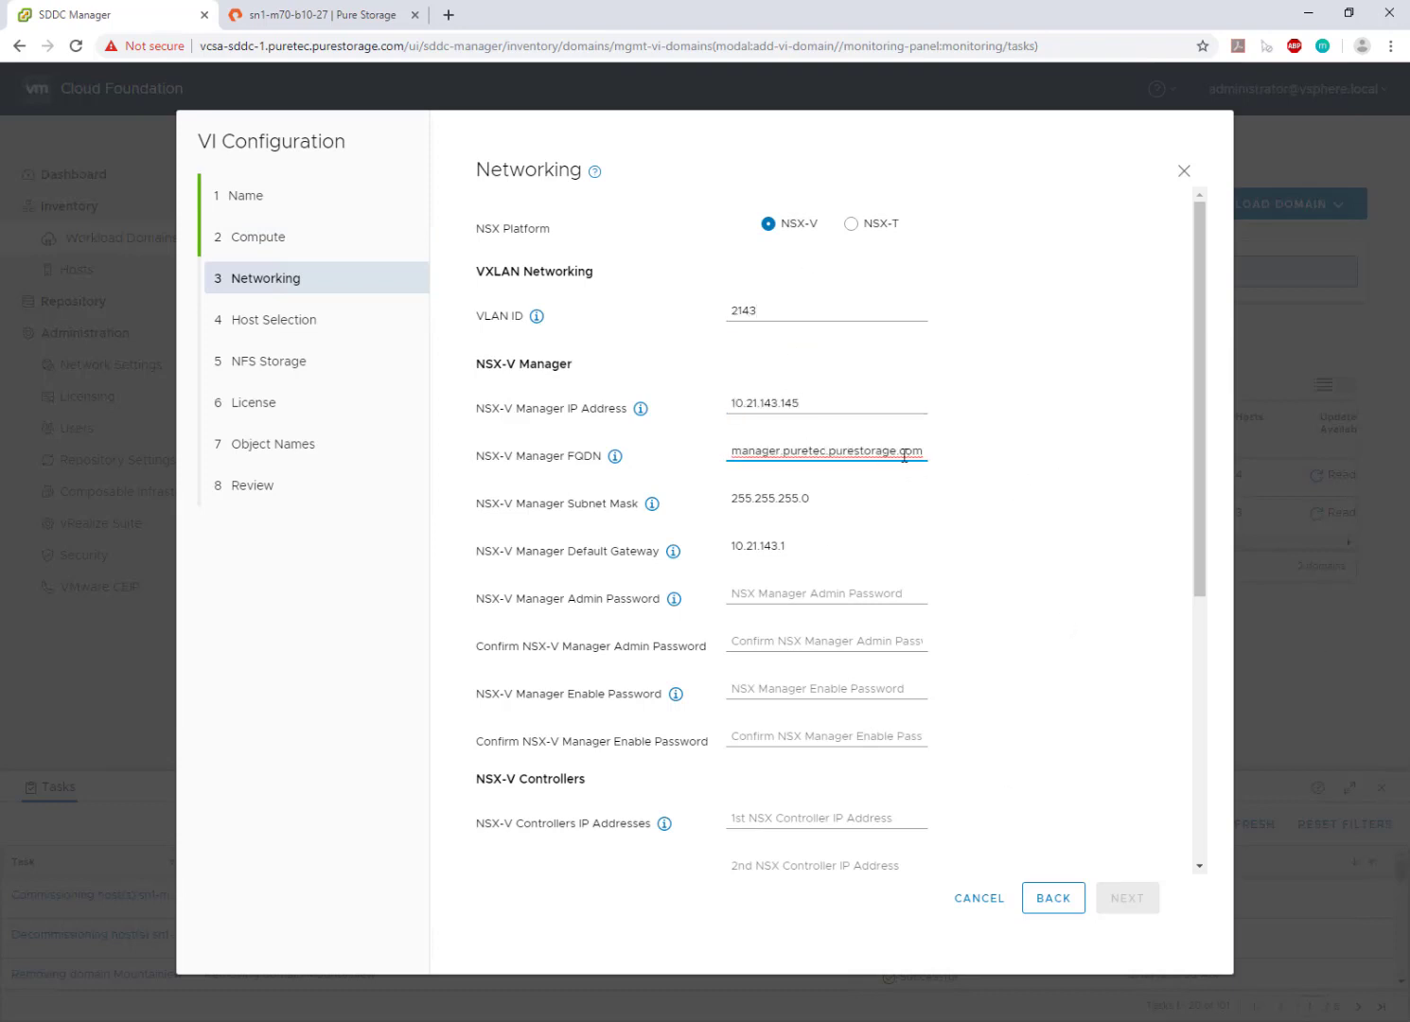
key("Home")
type("nsx-v-")
left_click_drag(1198, 471, 1203, 566)
- Fill in the NSX-V Manager admin and enable passwords with confirmations
left_click(758, 458)
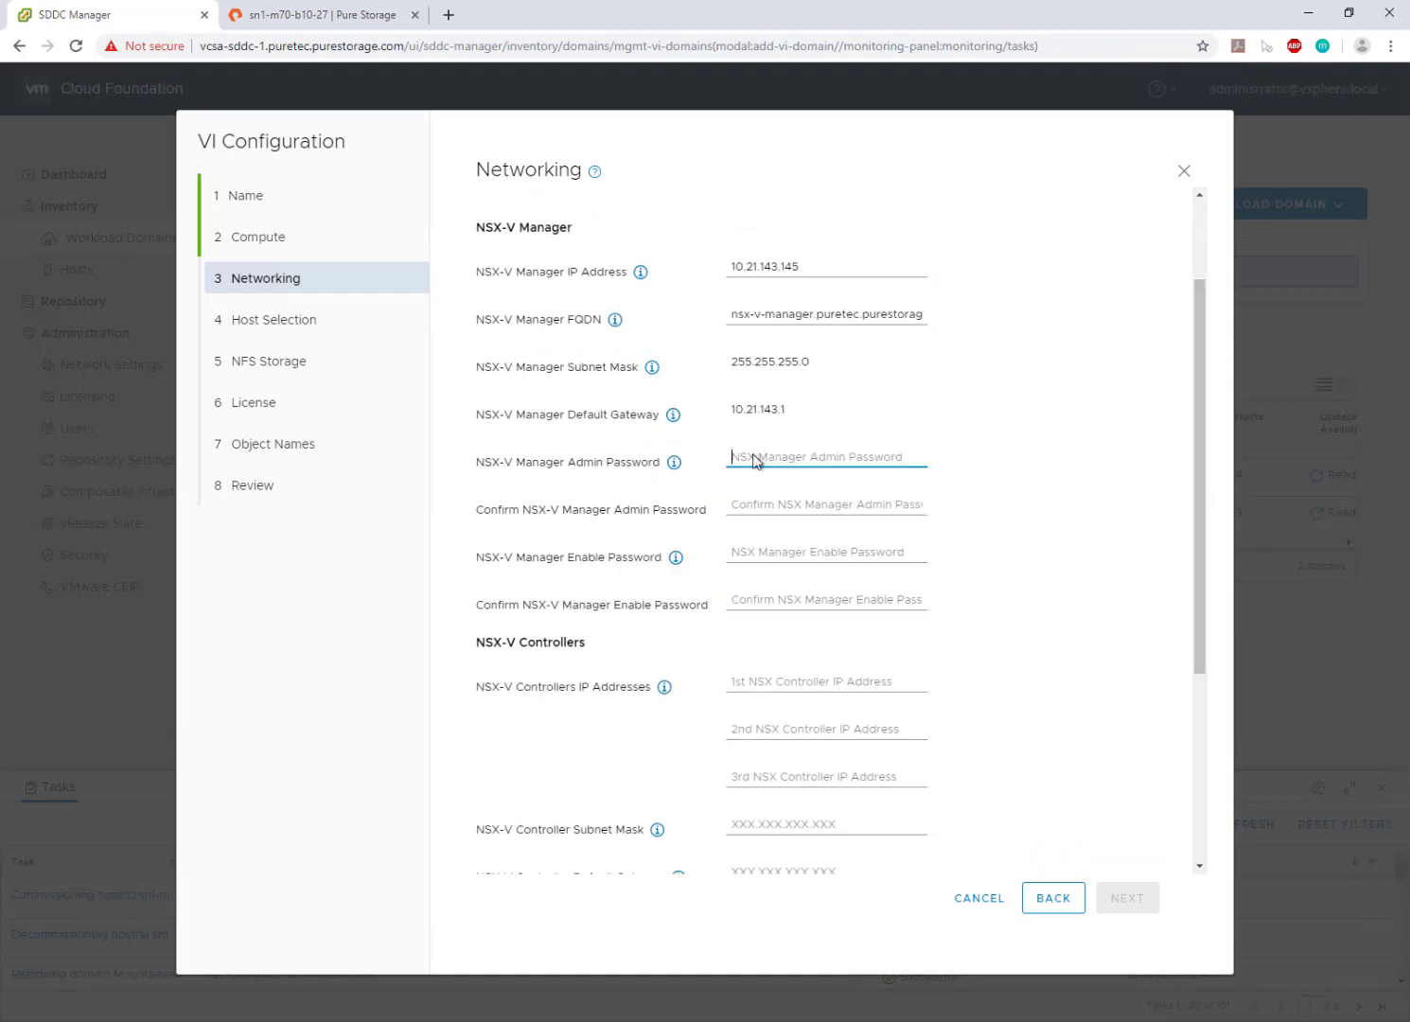
key("ctrl+v")
left_click(758, 503)
key("ctrl+v")
left_click(762, 553)
key("ctrl+v")
left_click(773, 601)
key("ctrl+v")
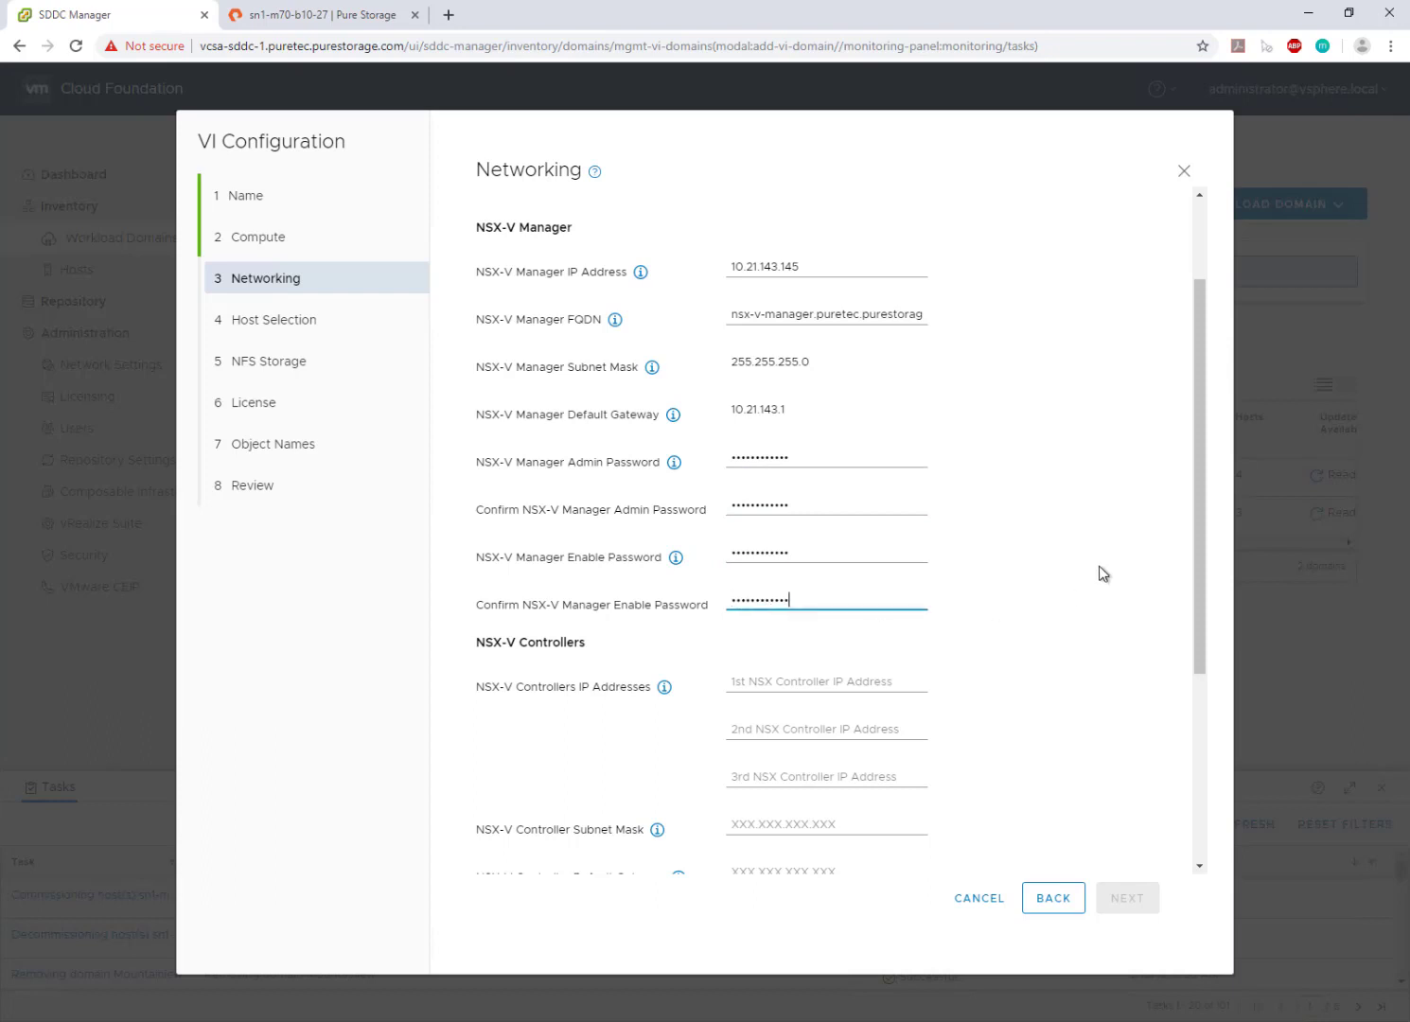
left_click_drag(1198, 553, 1193, 745)
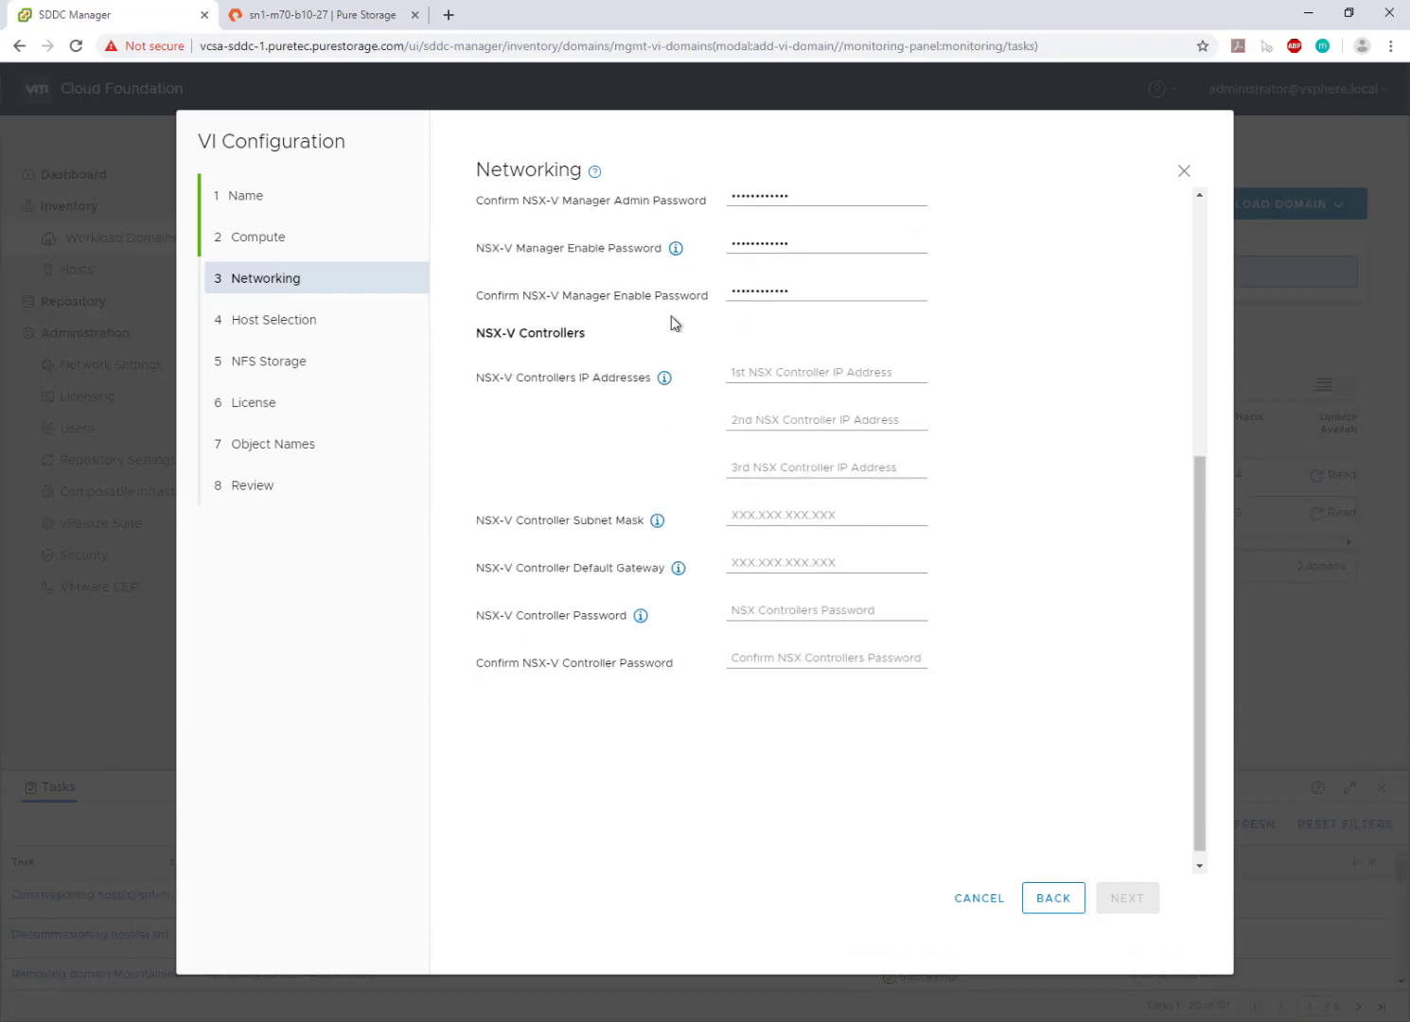
- Enter the three NSX controller IPs, starting 10.21.143.147 and 10.21.143.148
left_click(742, 379)
type("10.21.14")
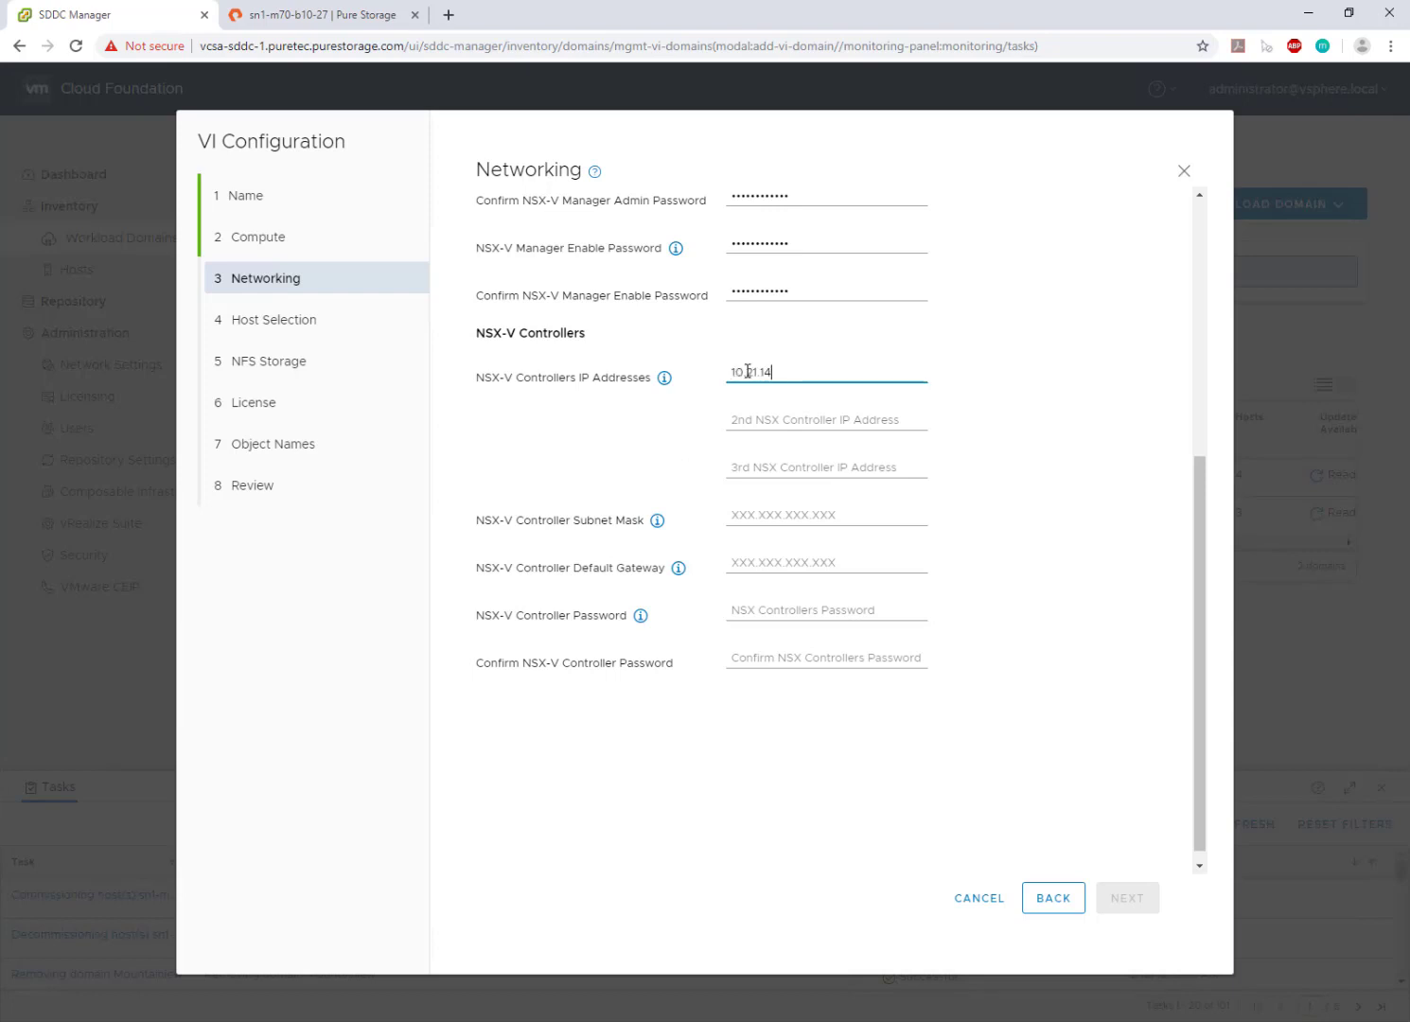
type("3.147")
key("ctrl+a")
key("ctrl+c")
left_click(746, 420)
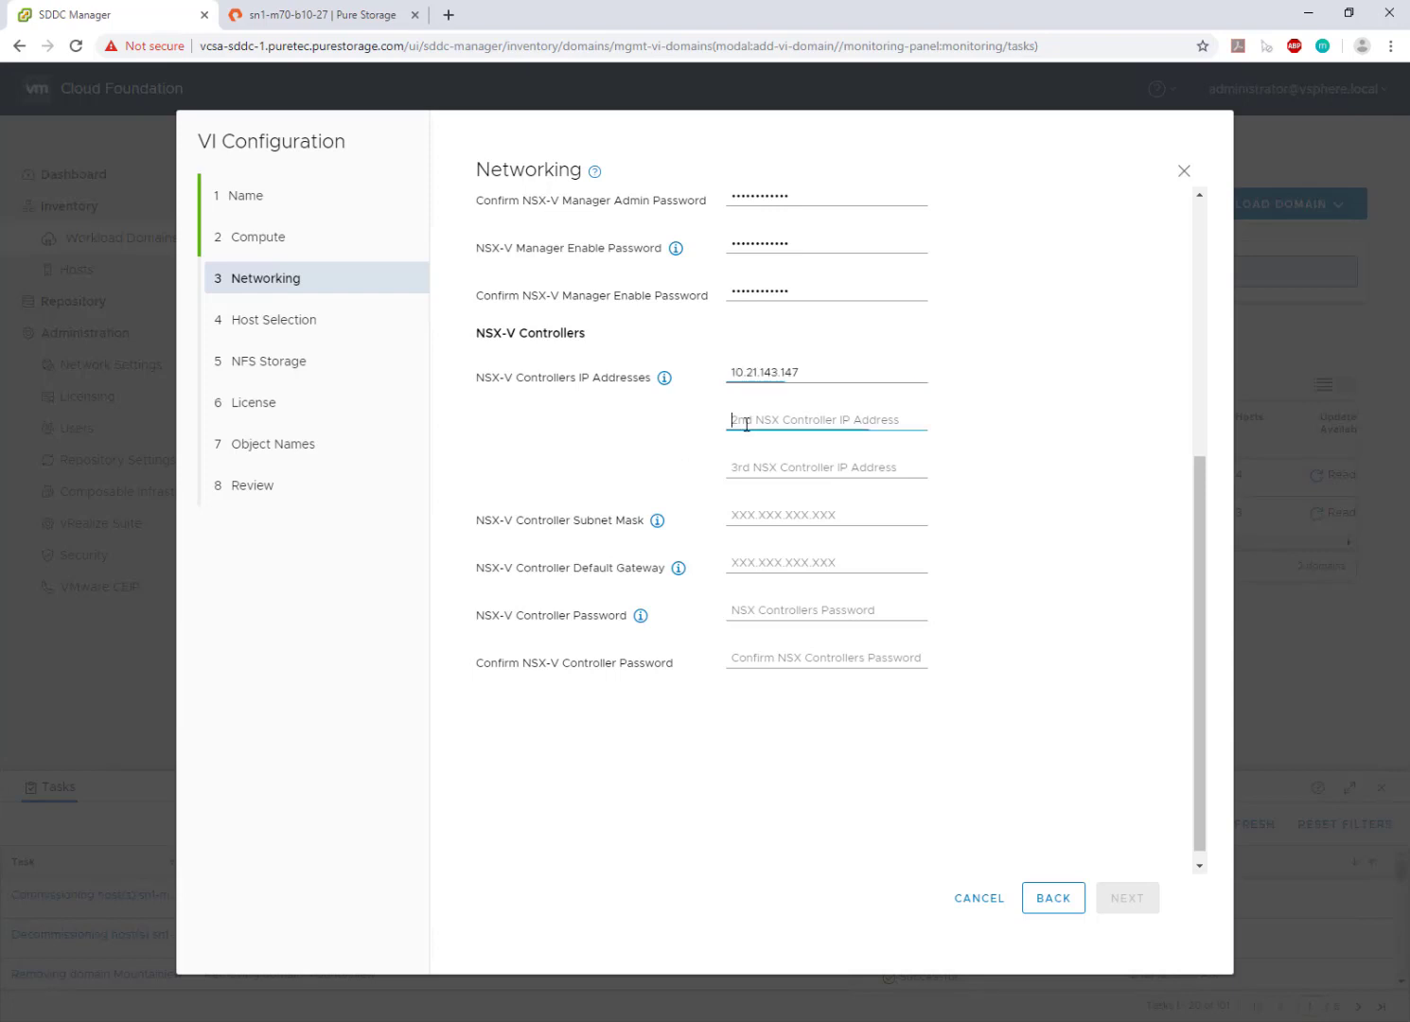
key("ctrl+v")
key("BackSpace")
type("8")
left_click(756, 465)
key("ctrl+v")
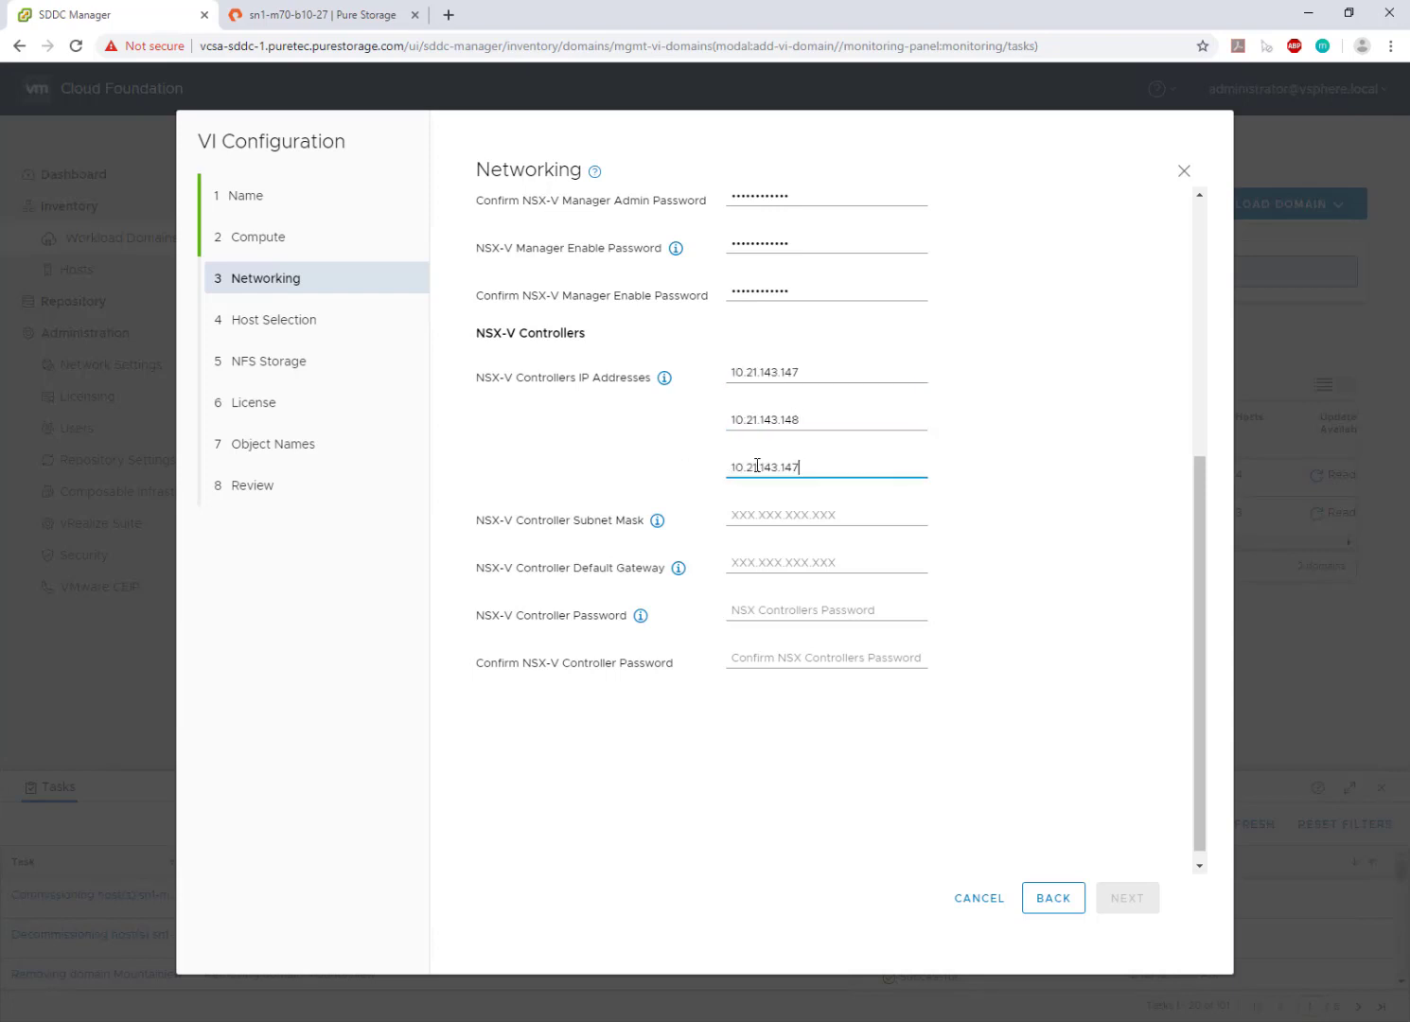
- Set controller mask 255.255.255.0, default gateway and controller password
left_click(766, 521)
type("255.255.2")
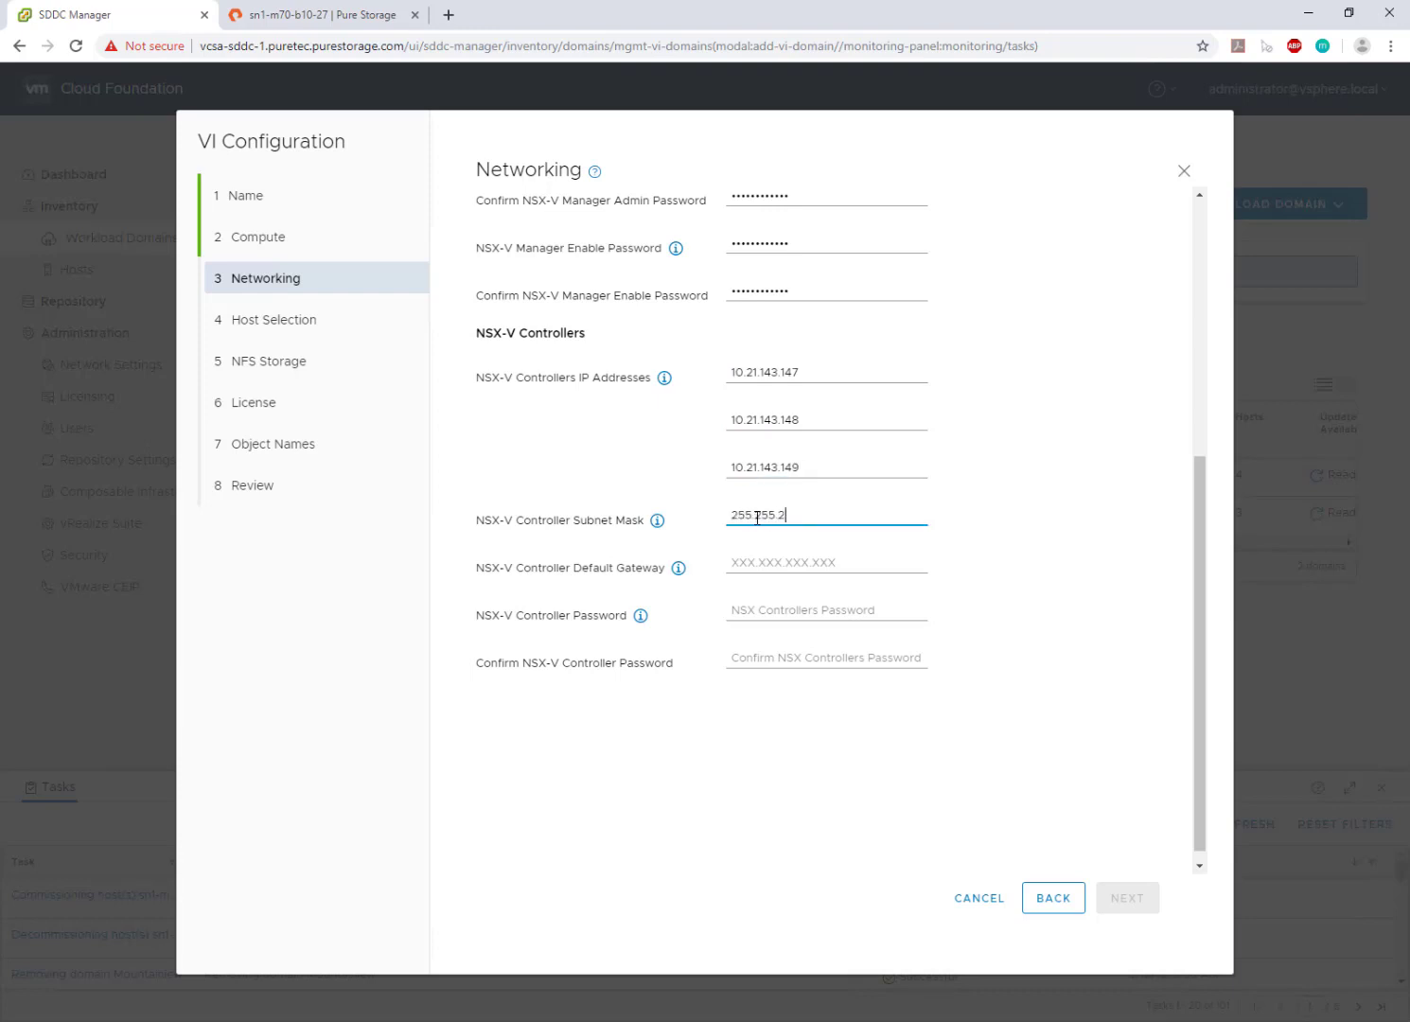
type("55.0")
key("Tab")
type("10.21.1")
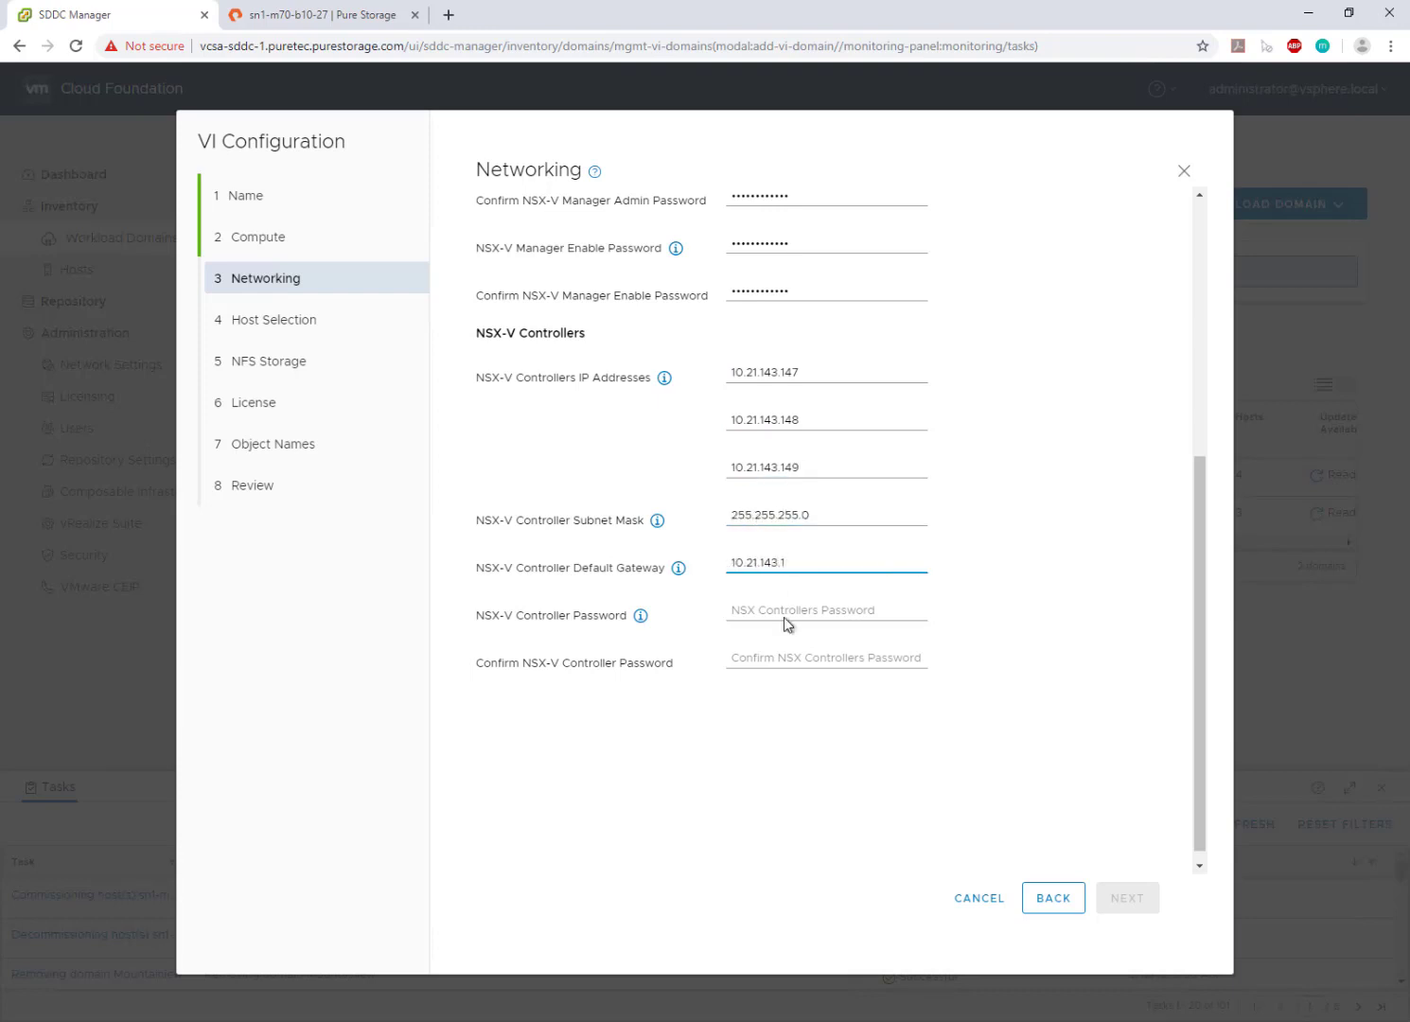
left_click(782, 617)
key("ctrl+v")
left_click(735, 655)
key("ctrl+v")
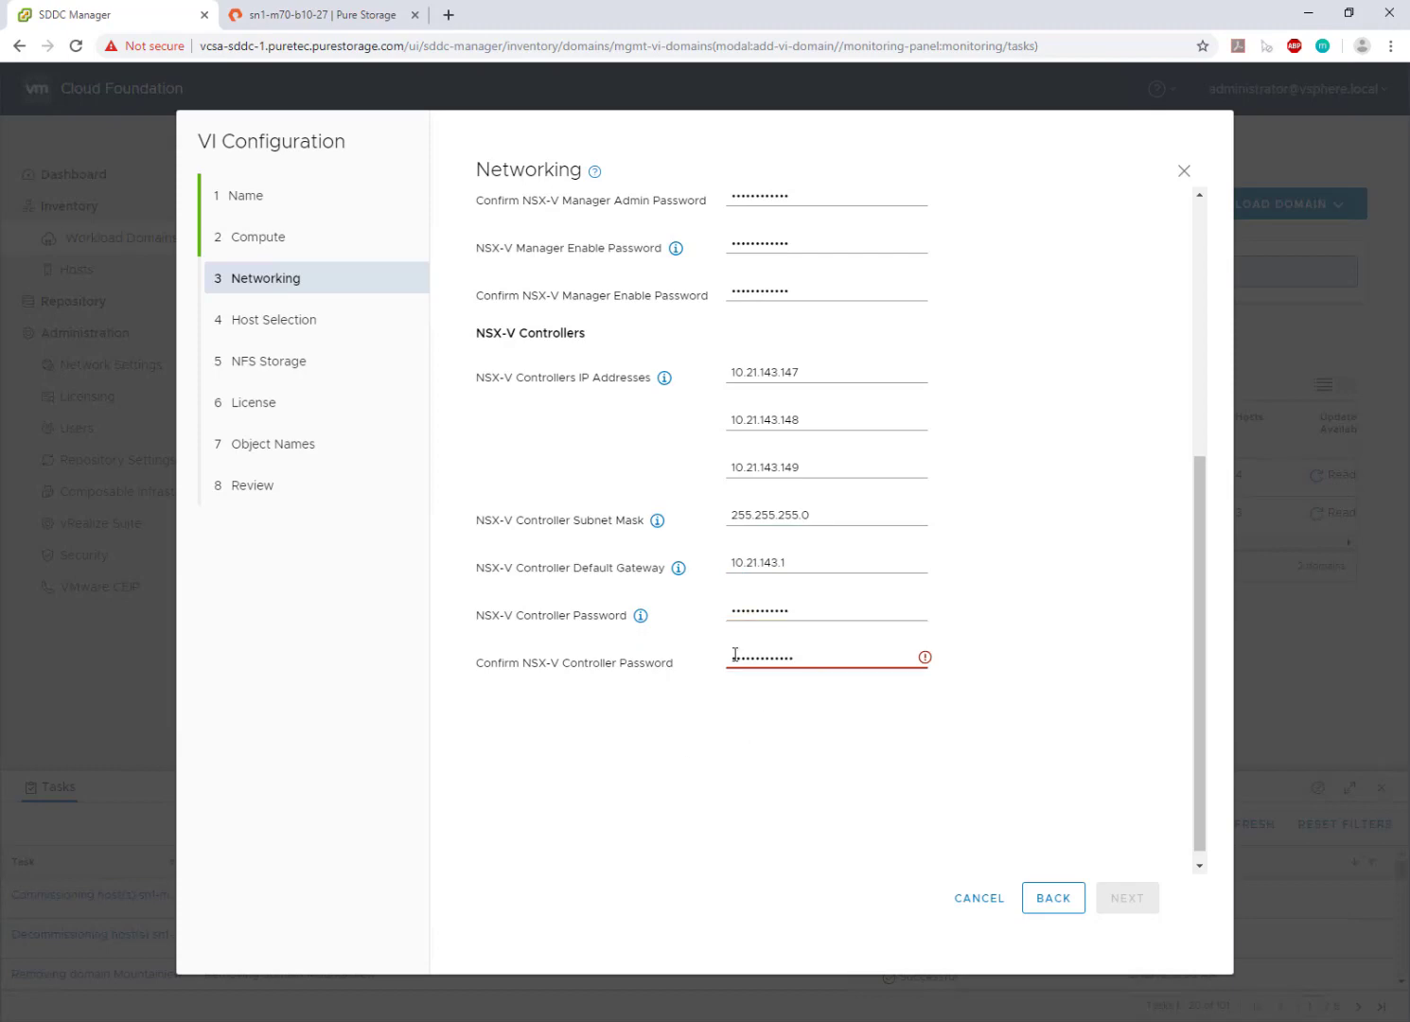
left_click(1125, 897)
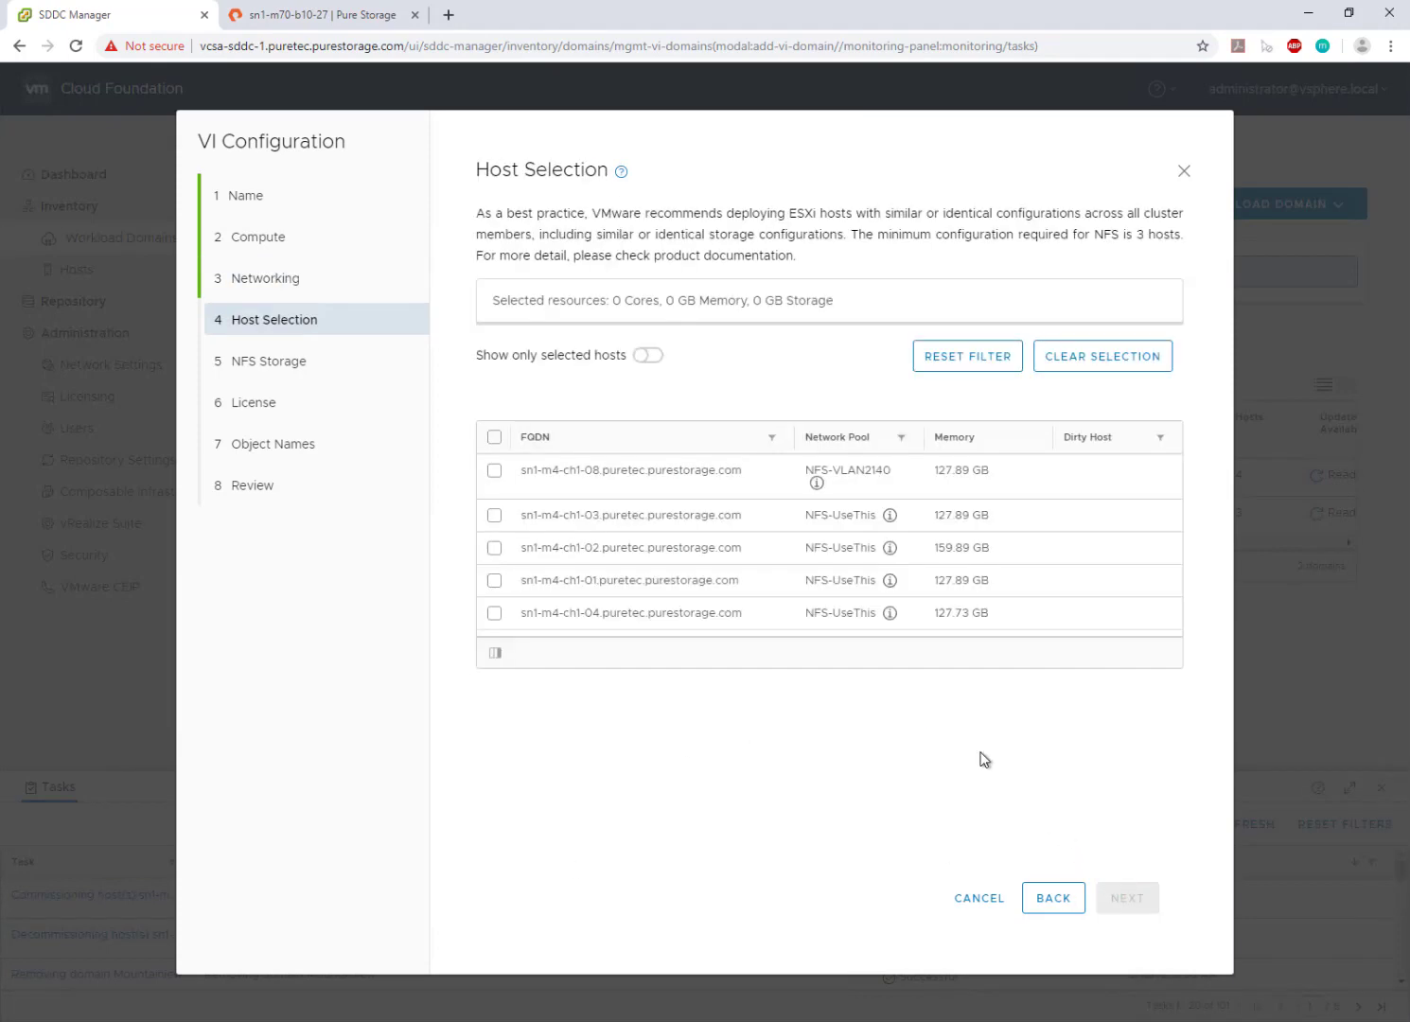
- Select hosts sn1-m4-ch1-01 through -04 for the domain
left_click(494, 514)
left_click(494, 548)
left_click(493, 580)
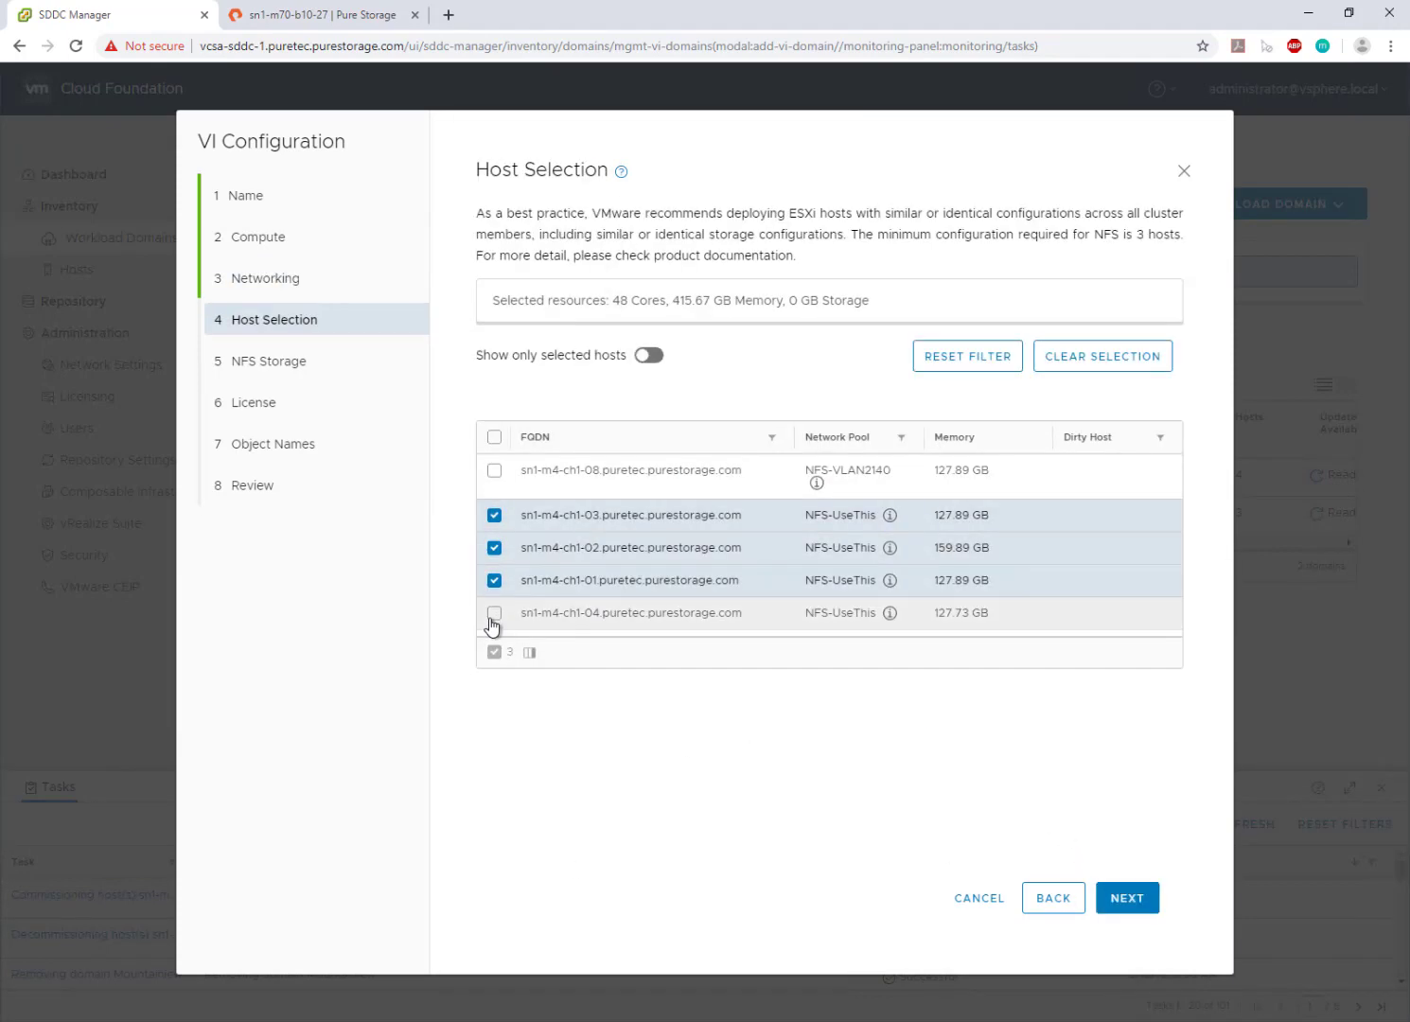
left_click(494, 613)
left_click(1127, 899)
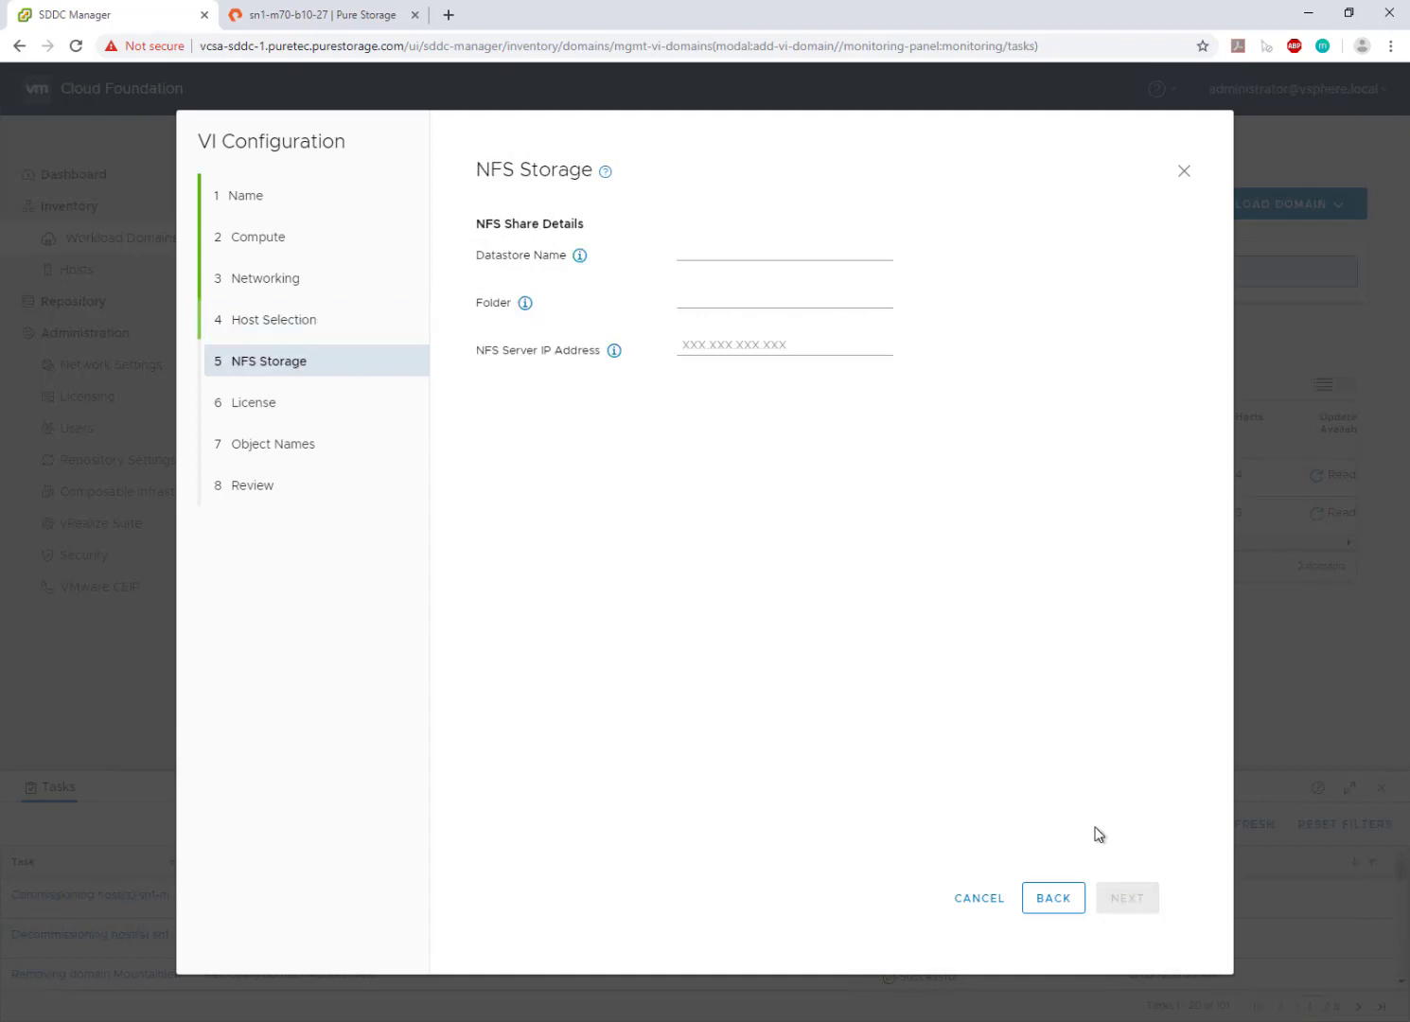
- Define NFS datastore Finance on folder /KG-NFS3 at server 10.21.226.152
left_click(735, 256)
key("Tab")
type("/KG-N")
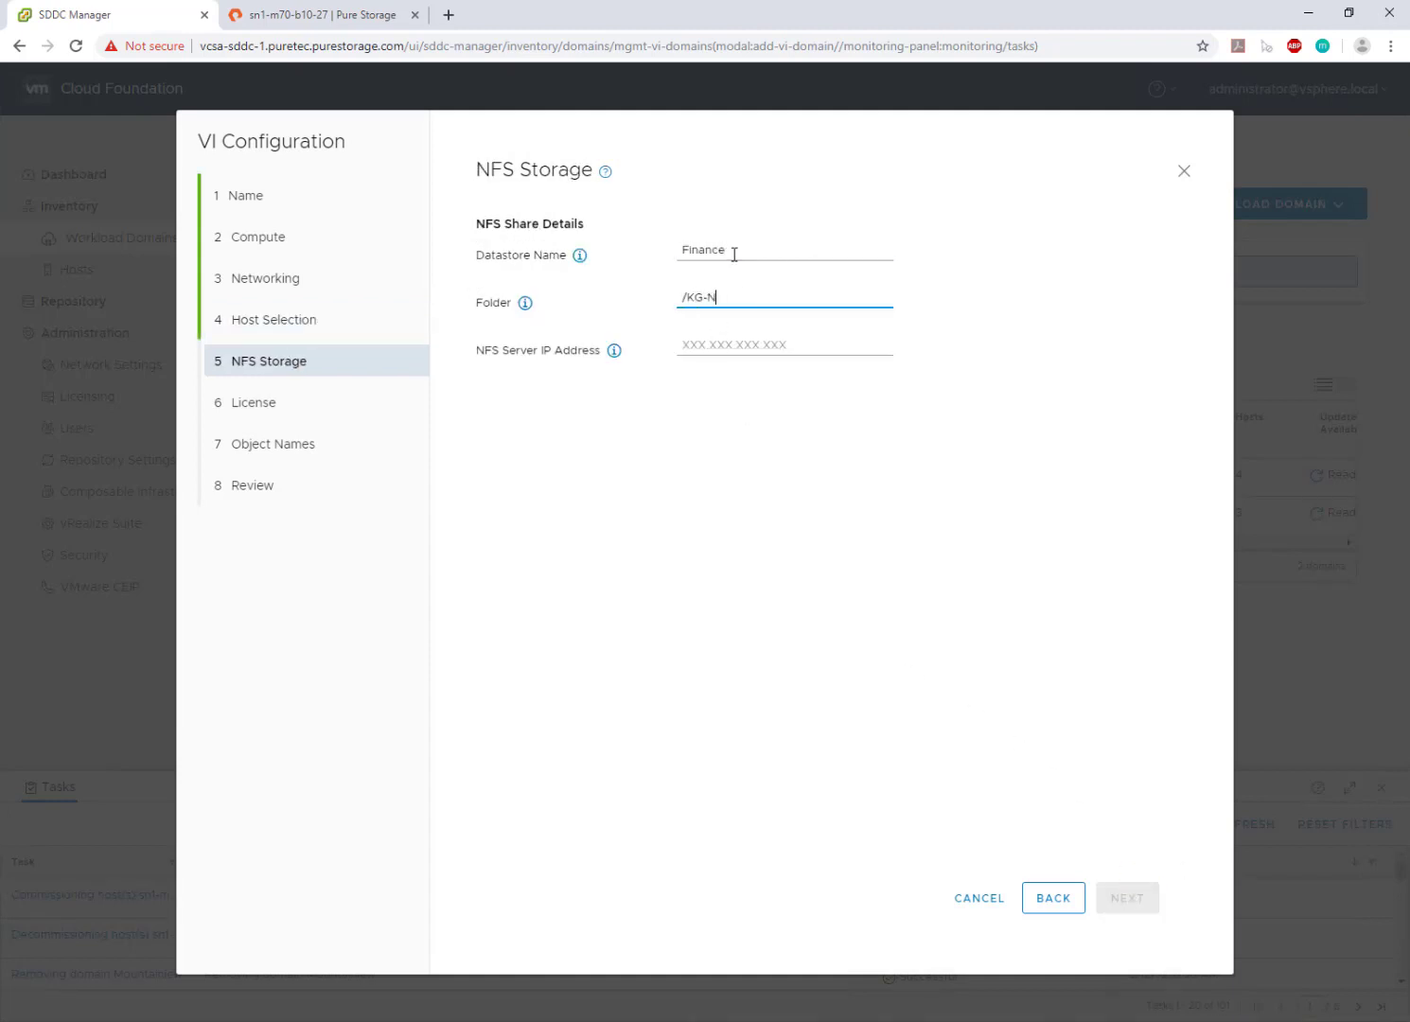
type("FS3")
key("Tab")
type("10.21.226.")
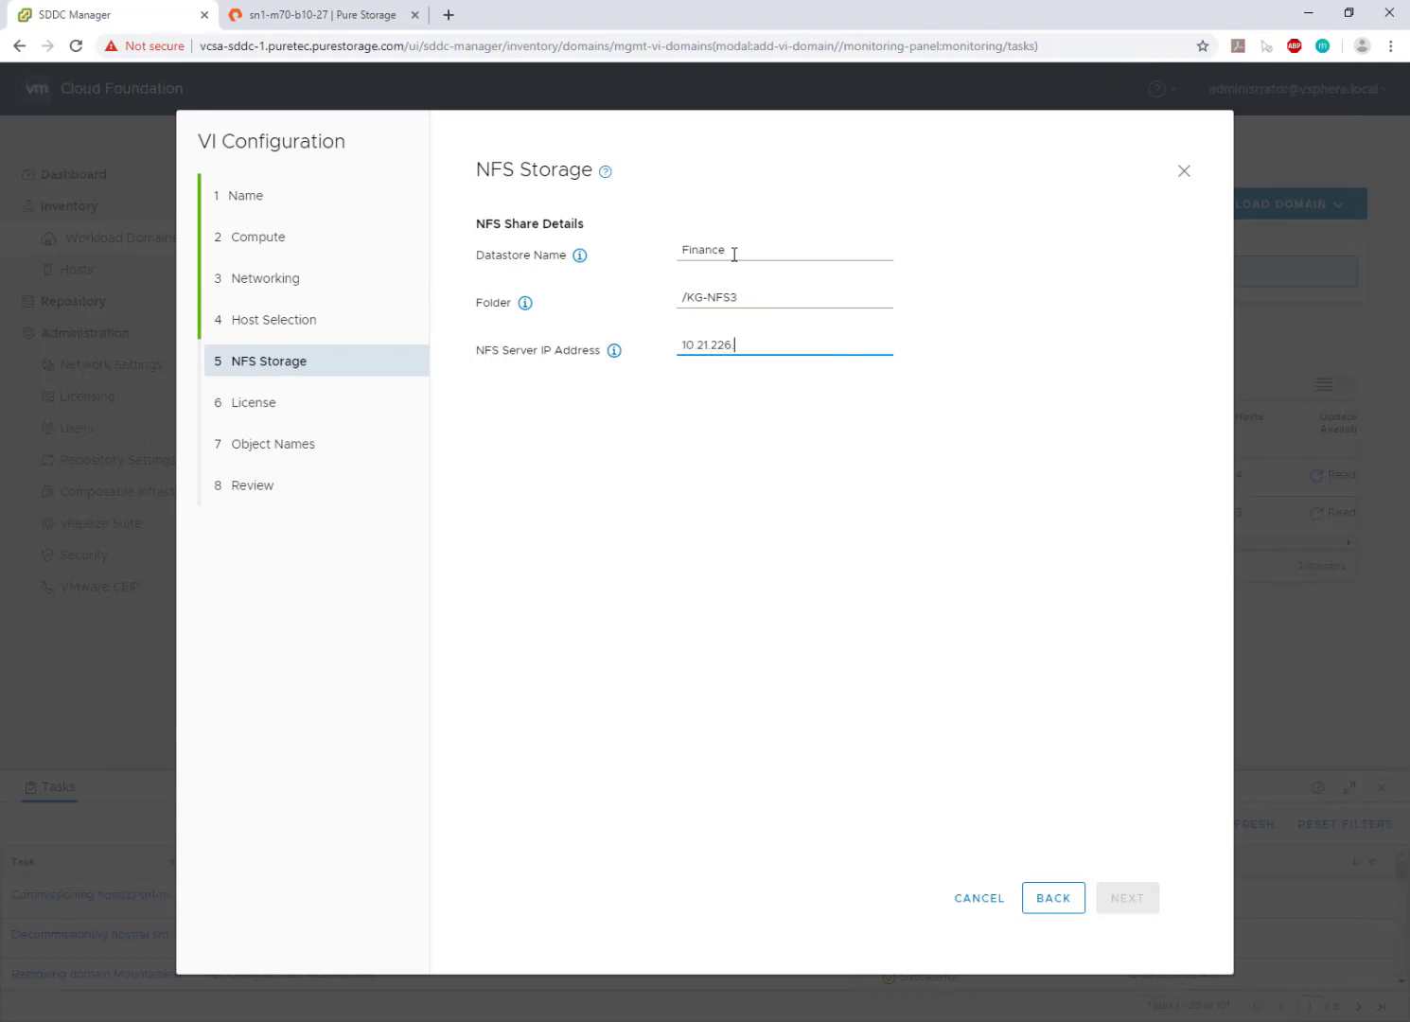
type("152")
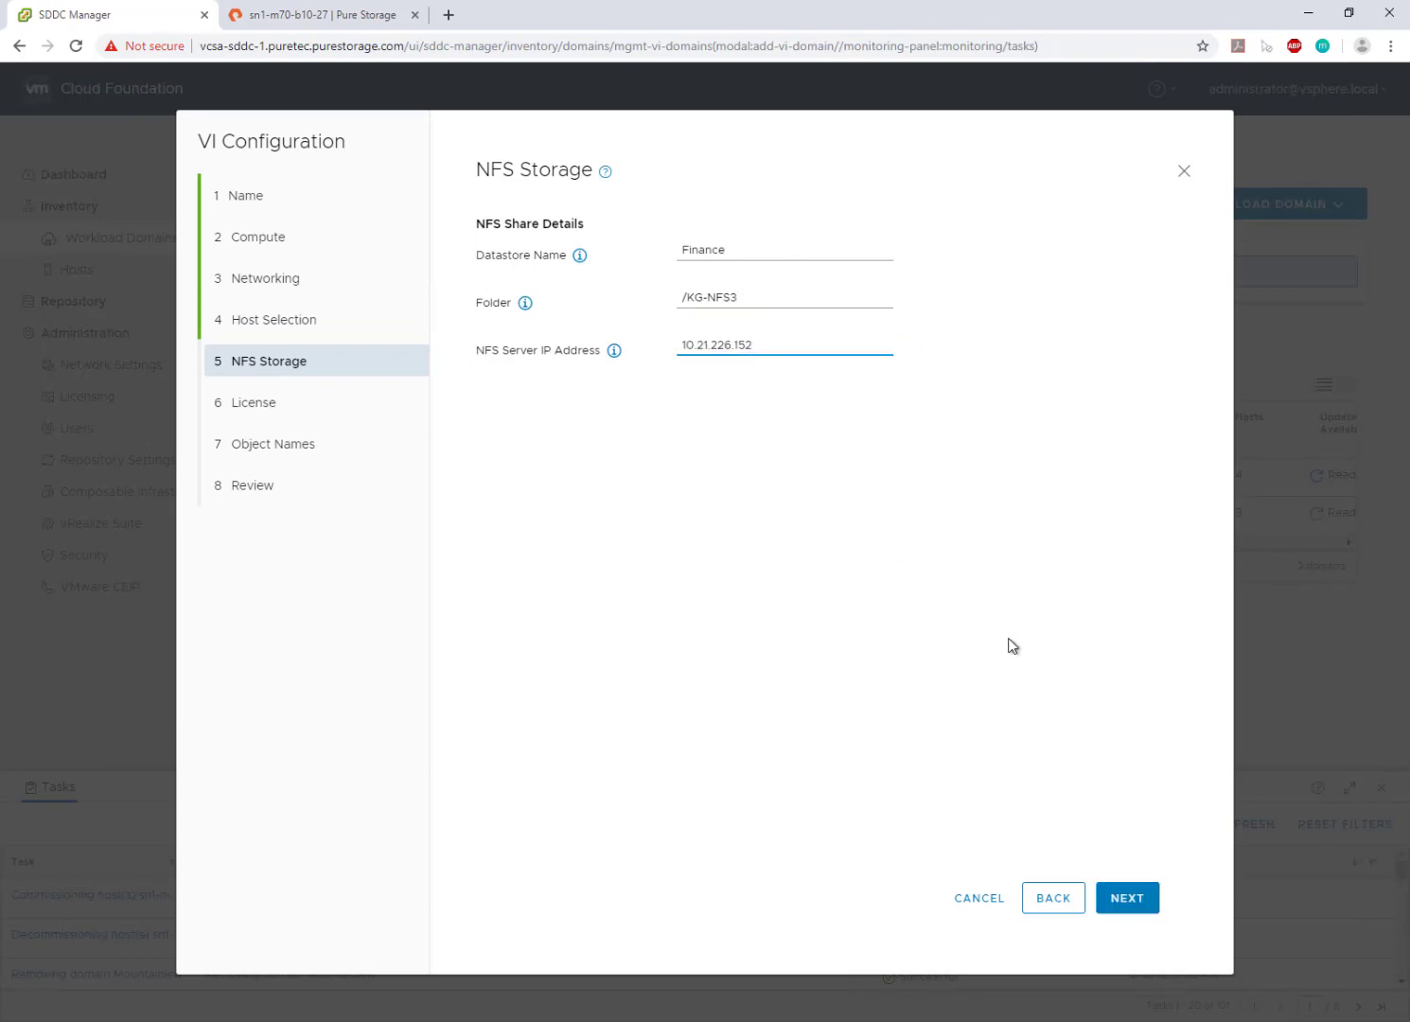
left_click(1132, 897)
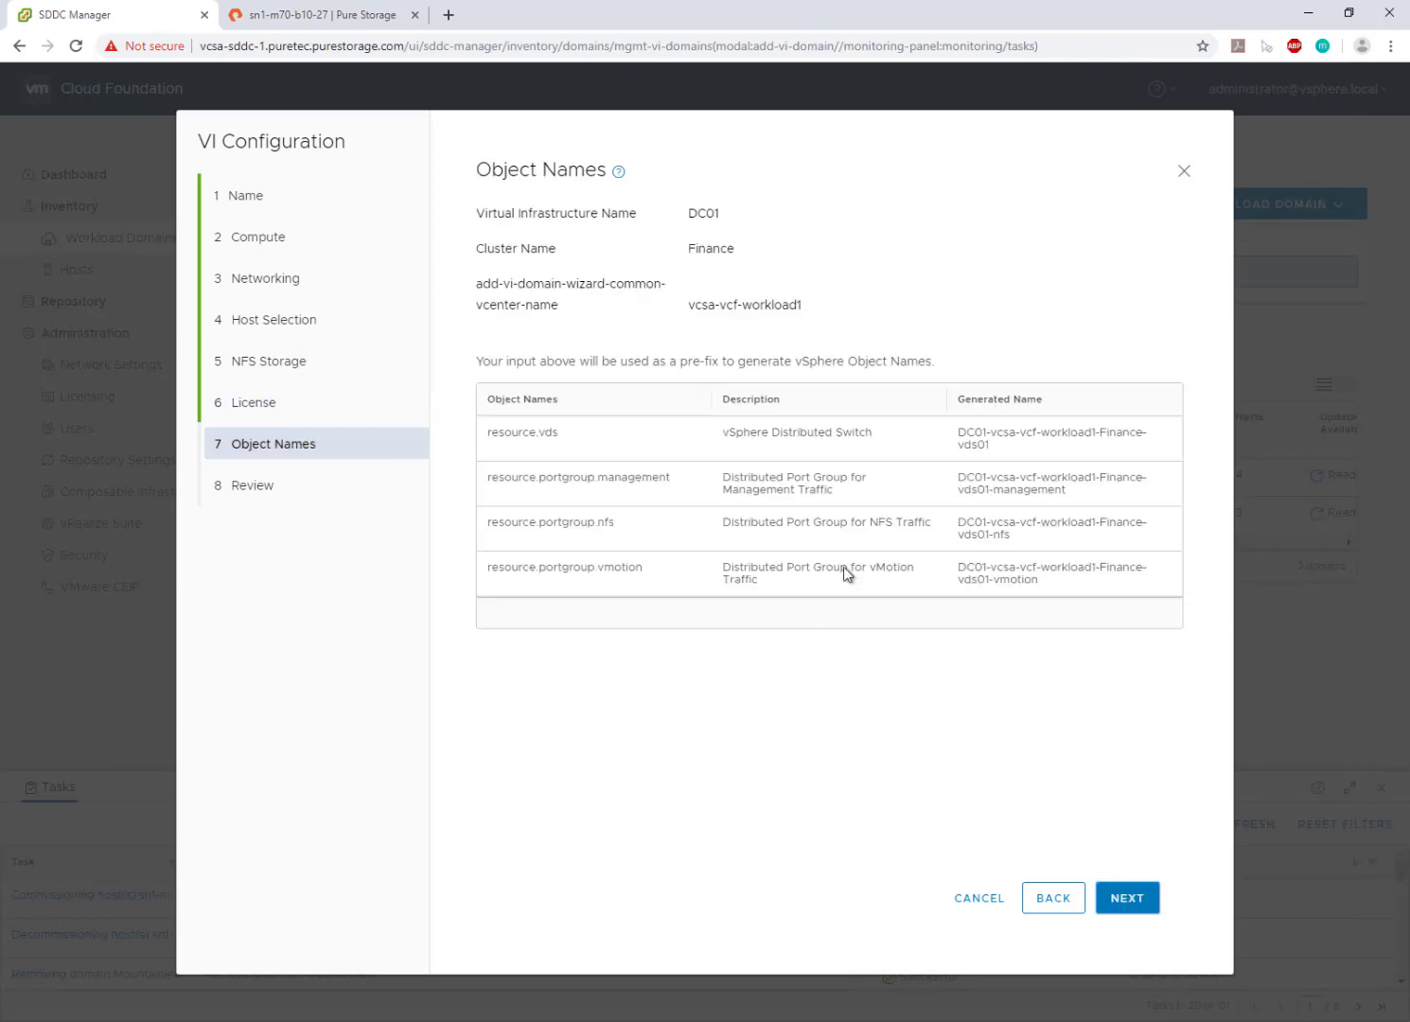
- Check the DC01 review summary and finish to launch the domain creation task
left_click(1128, 896)
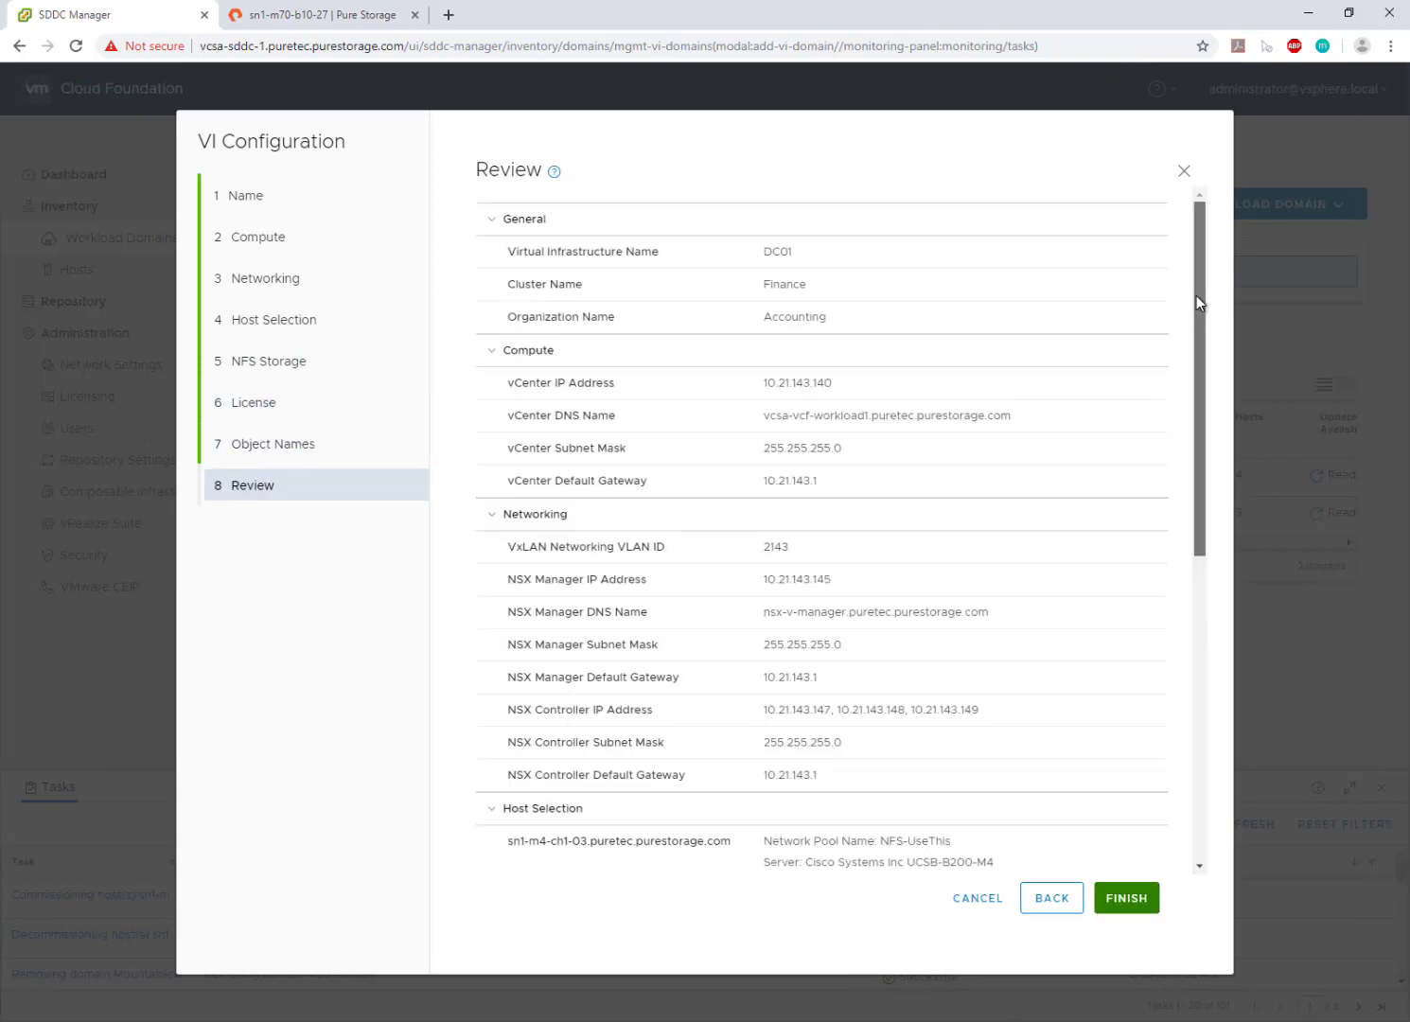
left_click_drag(1198, 295, 1203, 555)
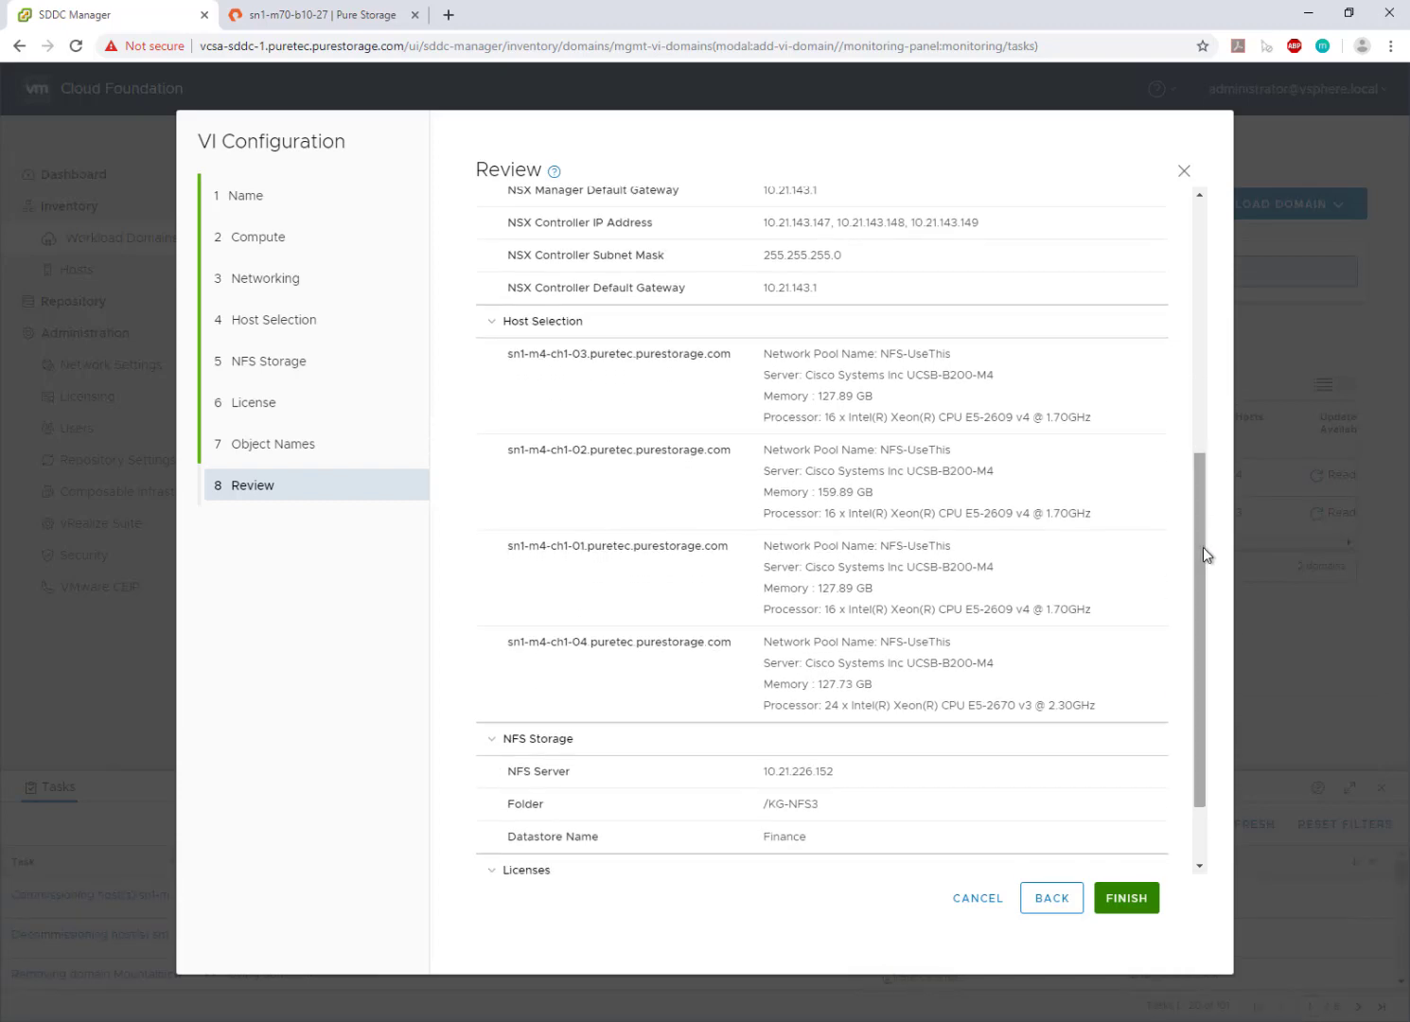
left_click(1117, 903)
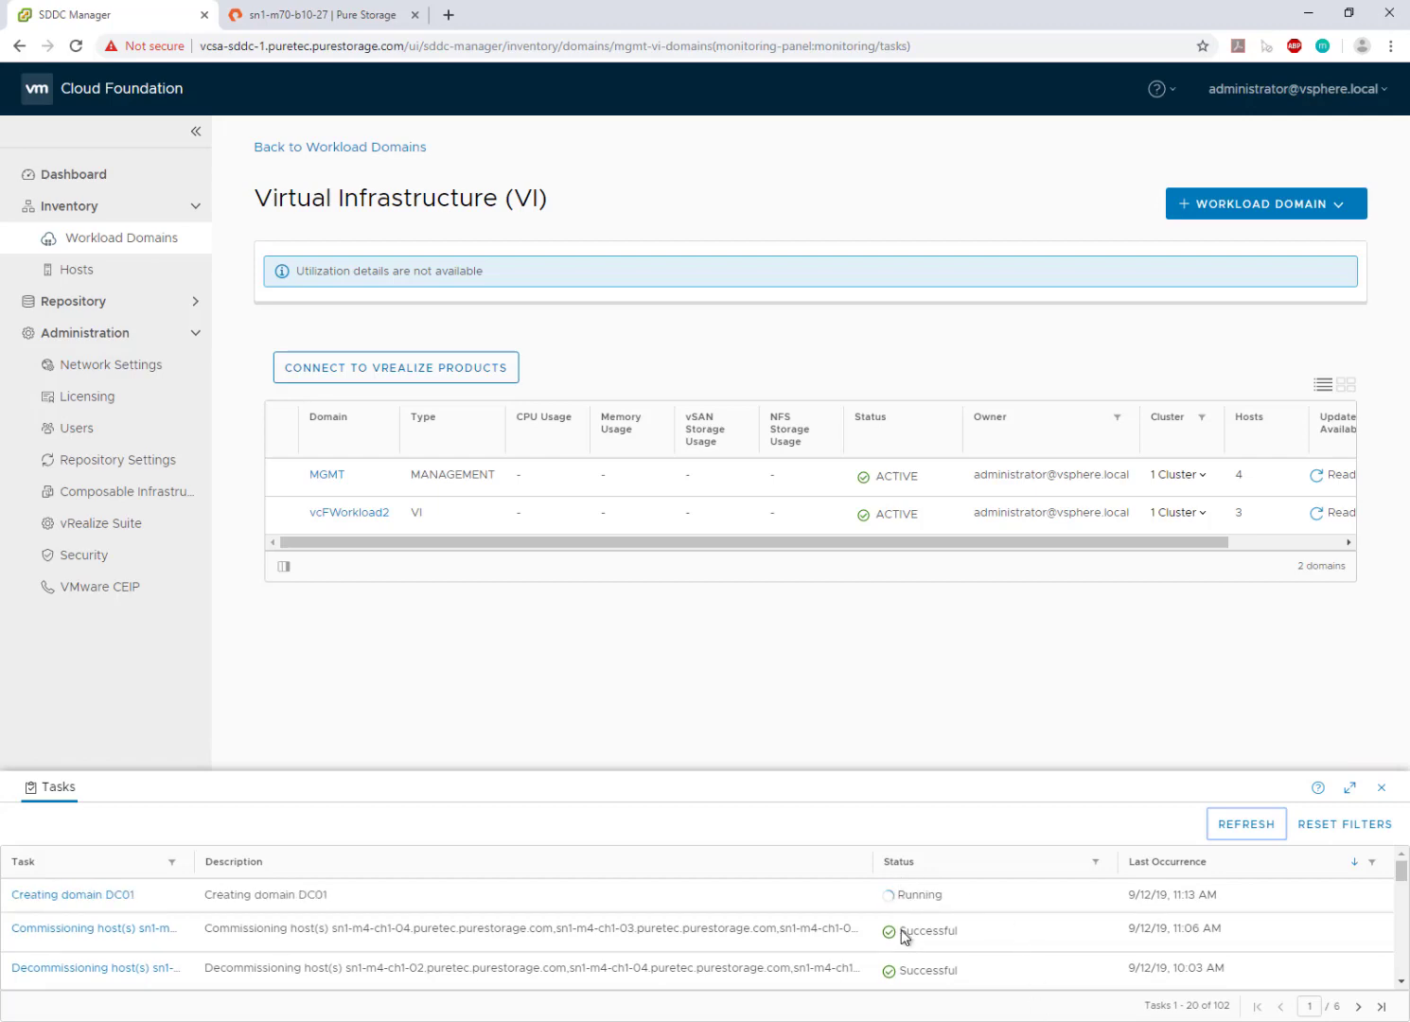
- Enlarge the task list and review the 'Creating domain DC01' subtasks, all completed successfully
left_click(1351, 793)
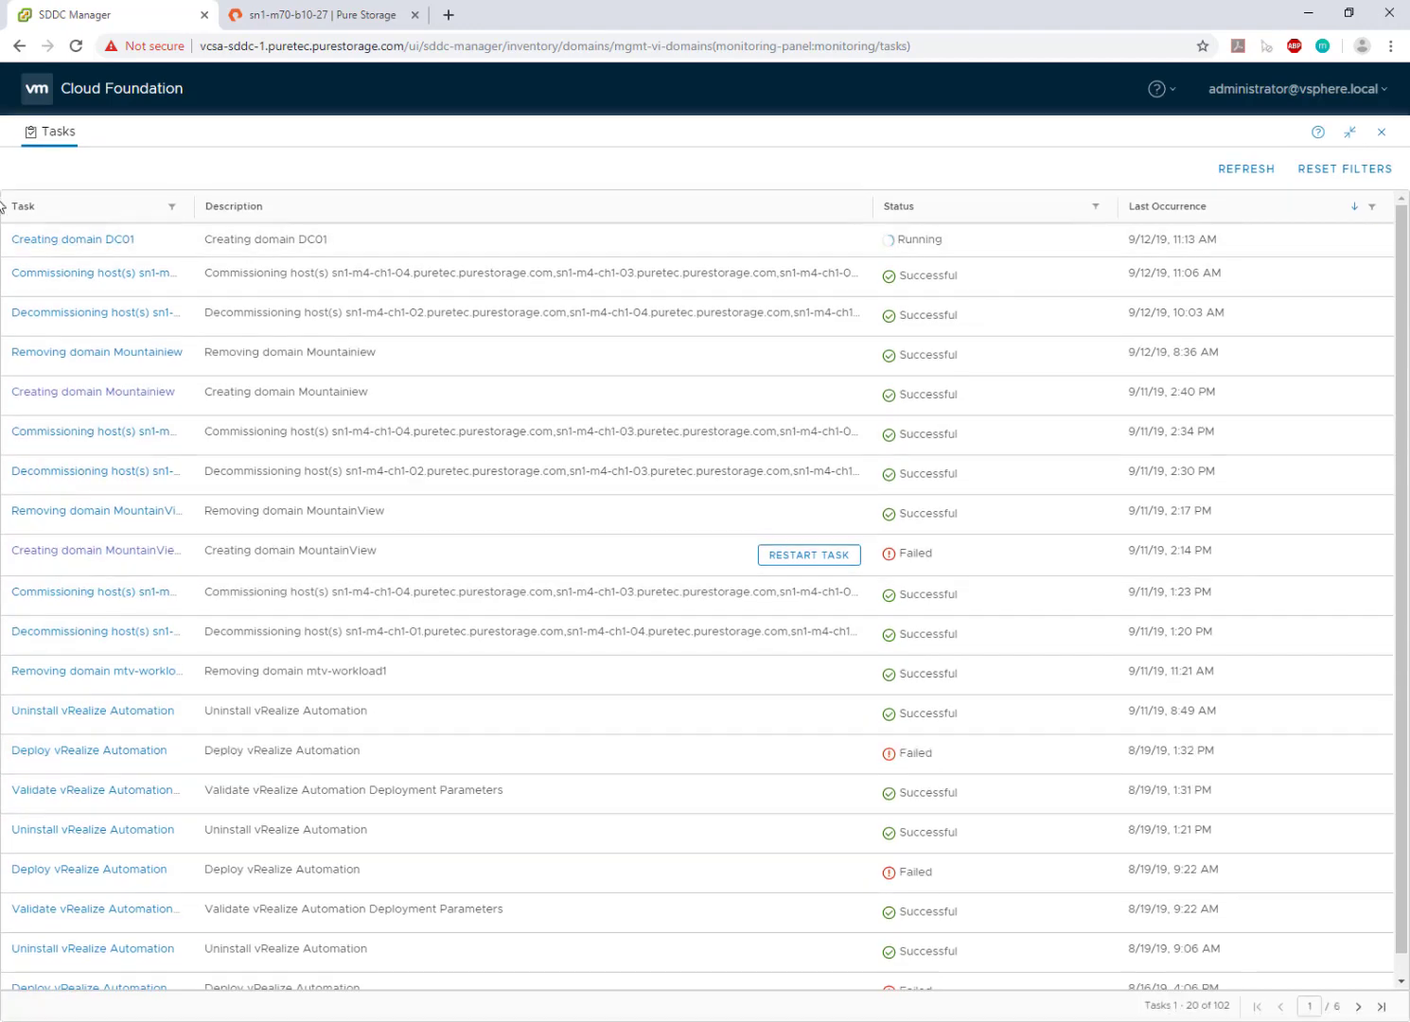
left_click(32, 240)
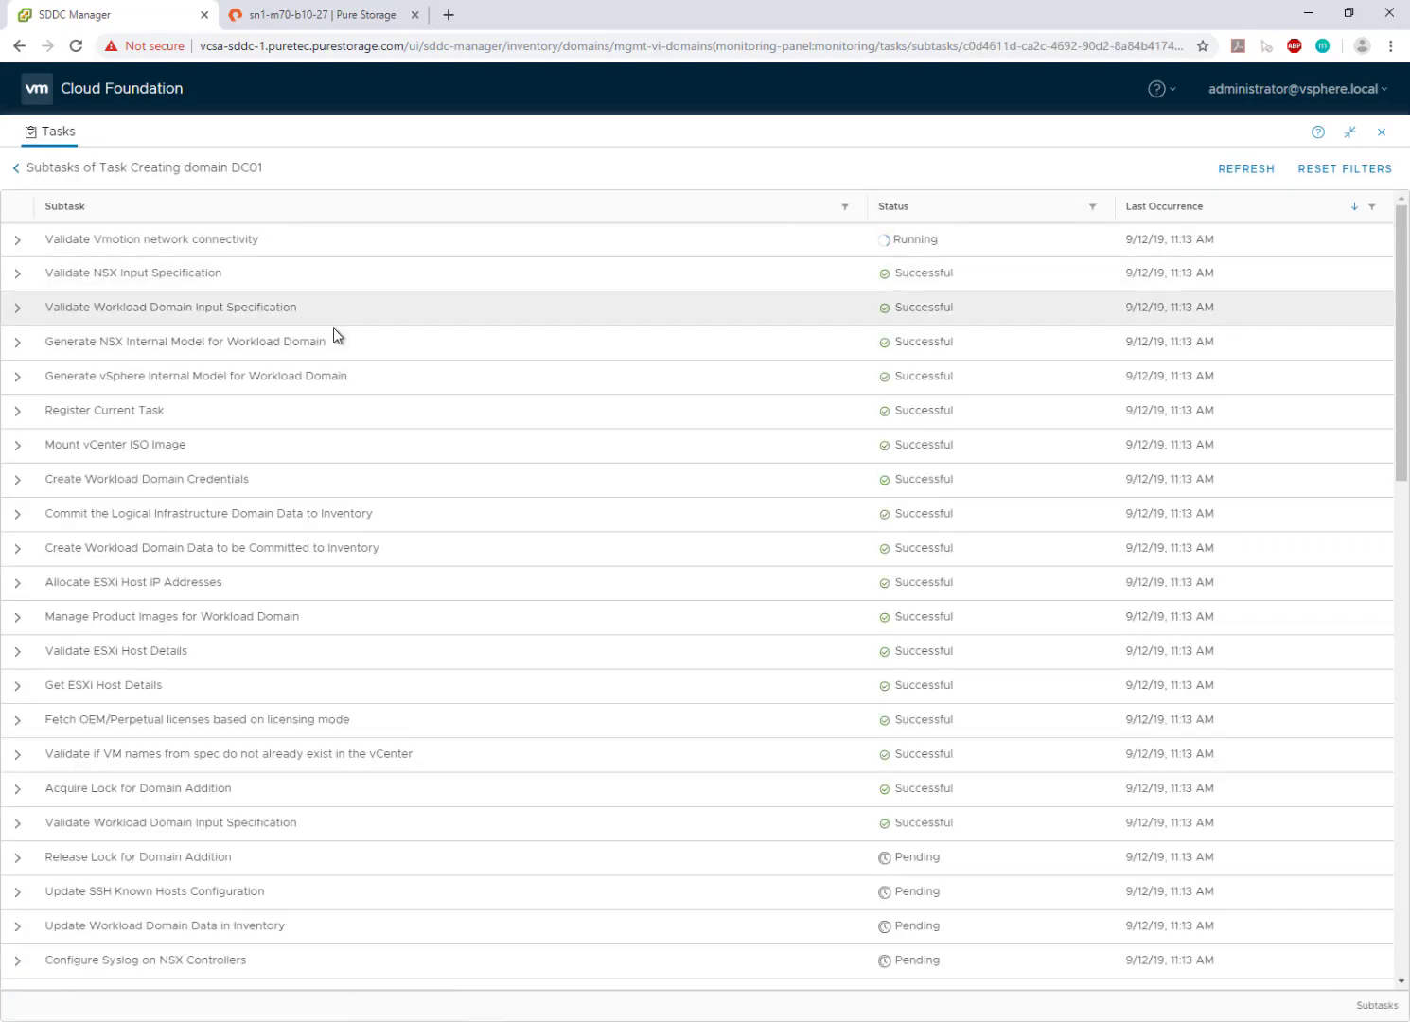
scroll(438, 438, "down", 3)
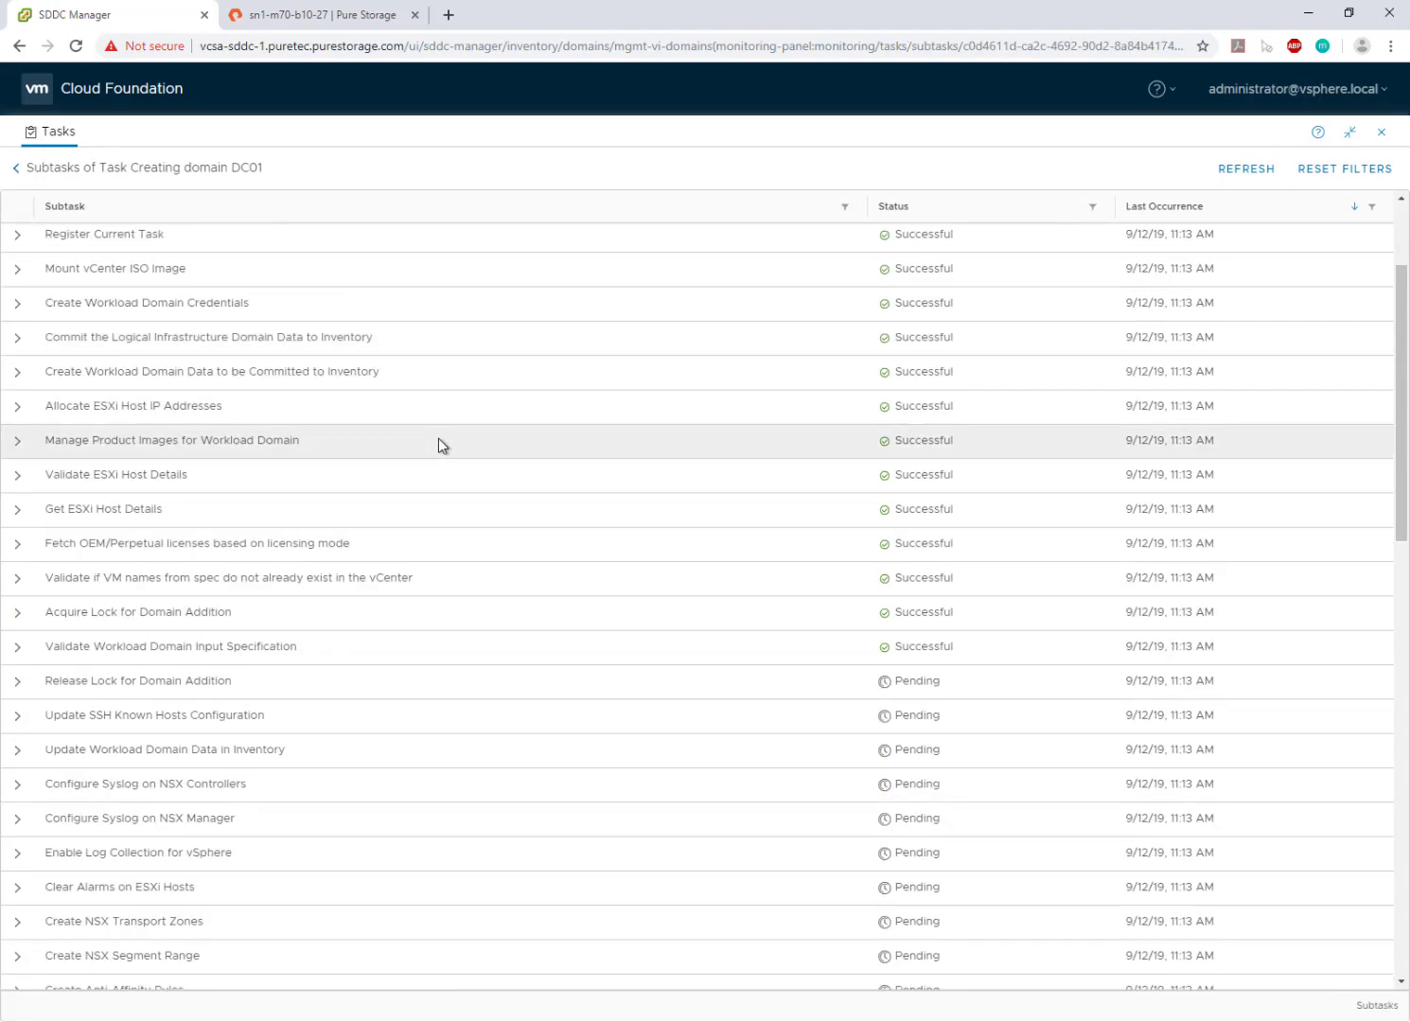
scroll(439, 439, "down", 5)
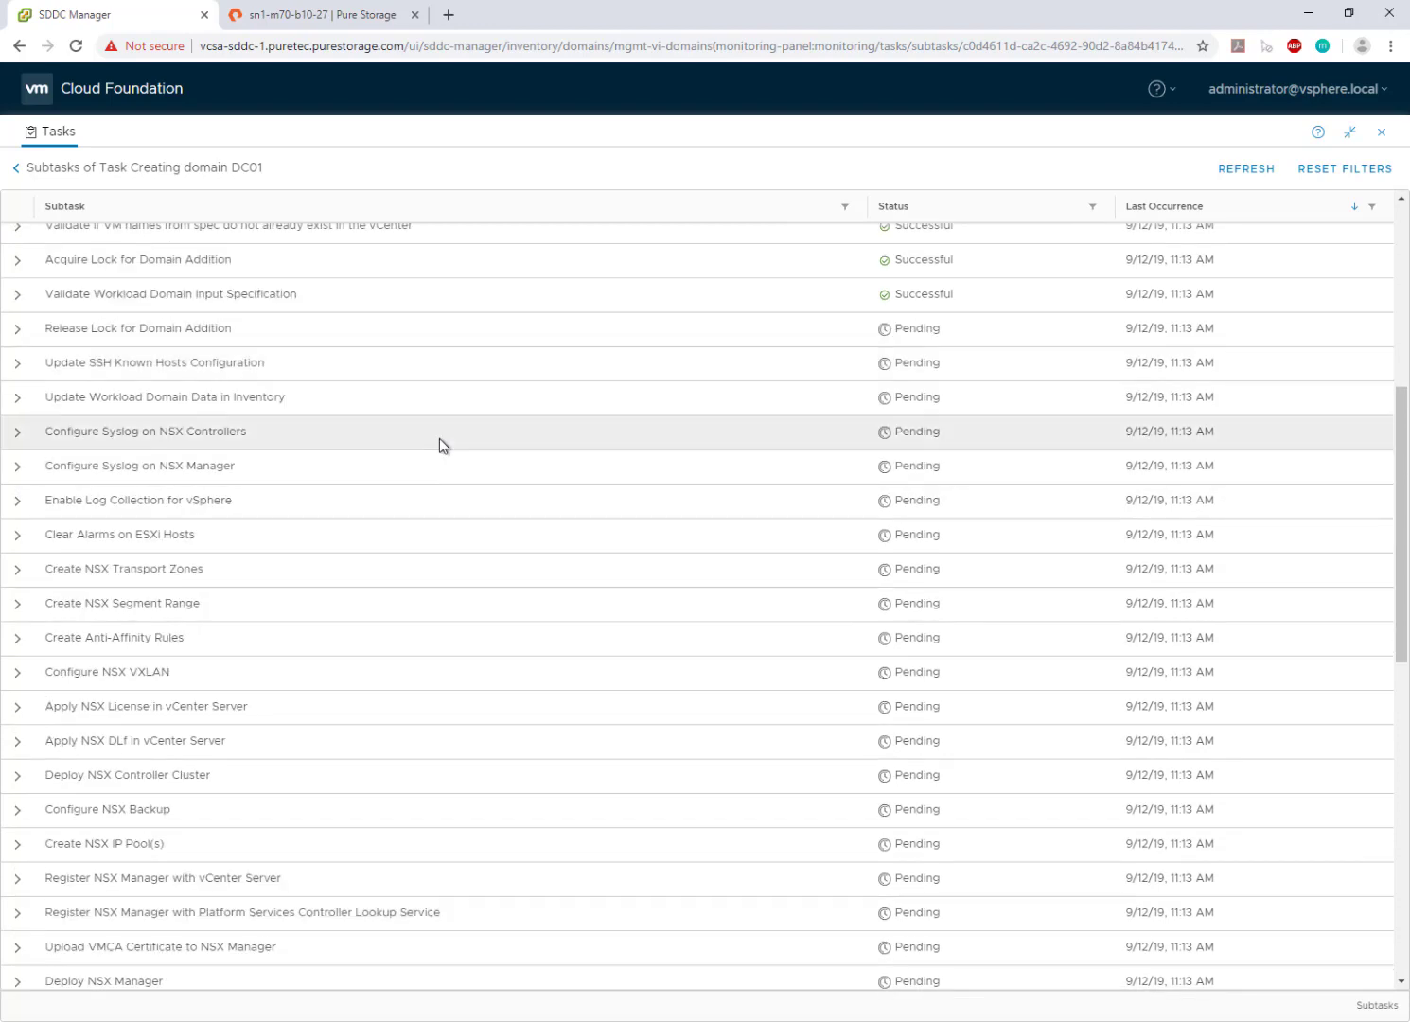
scroll(440, 438, "down", 6)
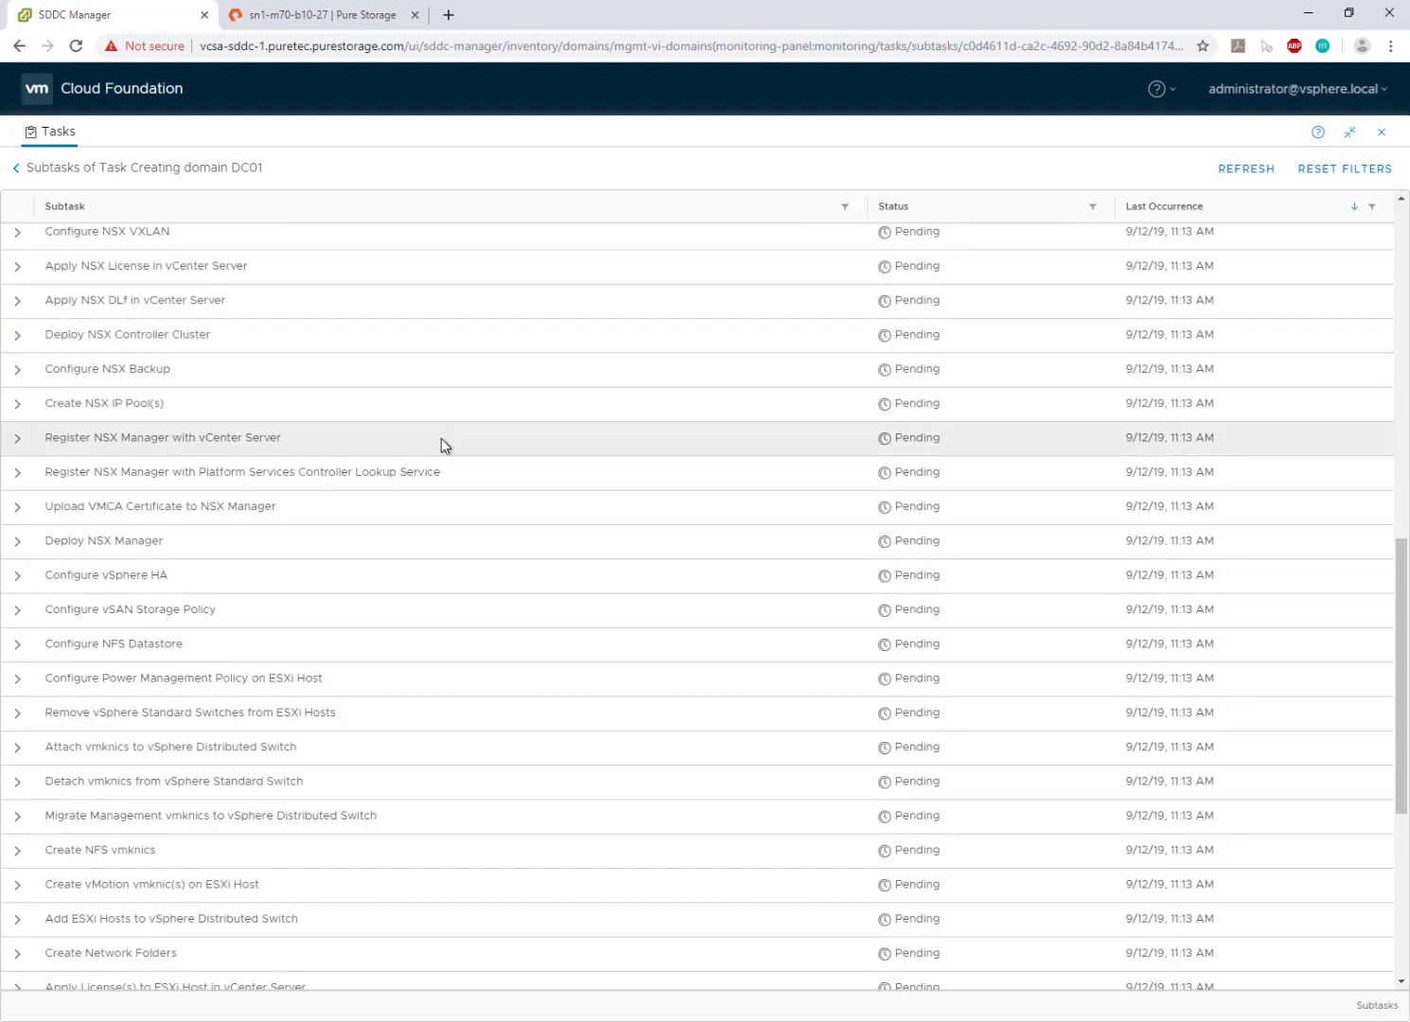
scroll(441, 438, "down", 5)
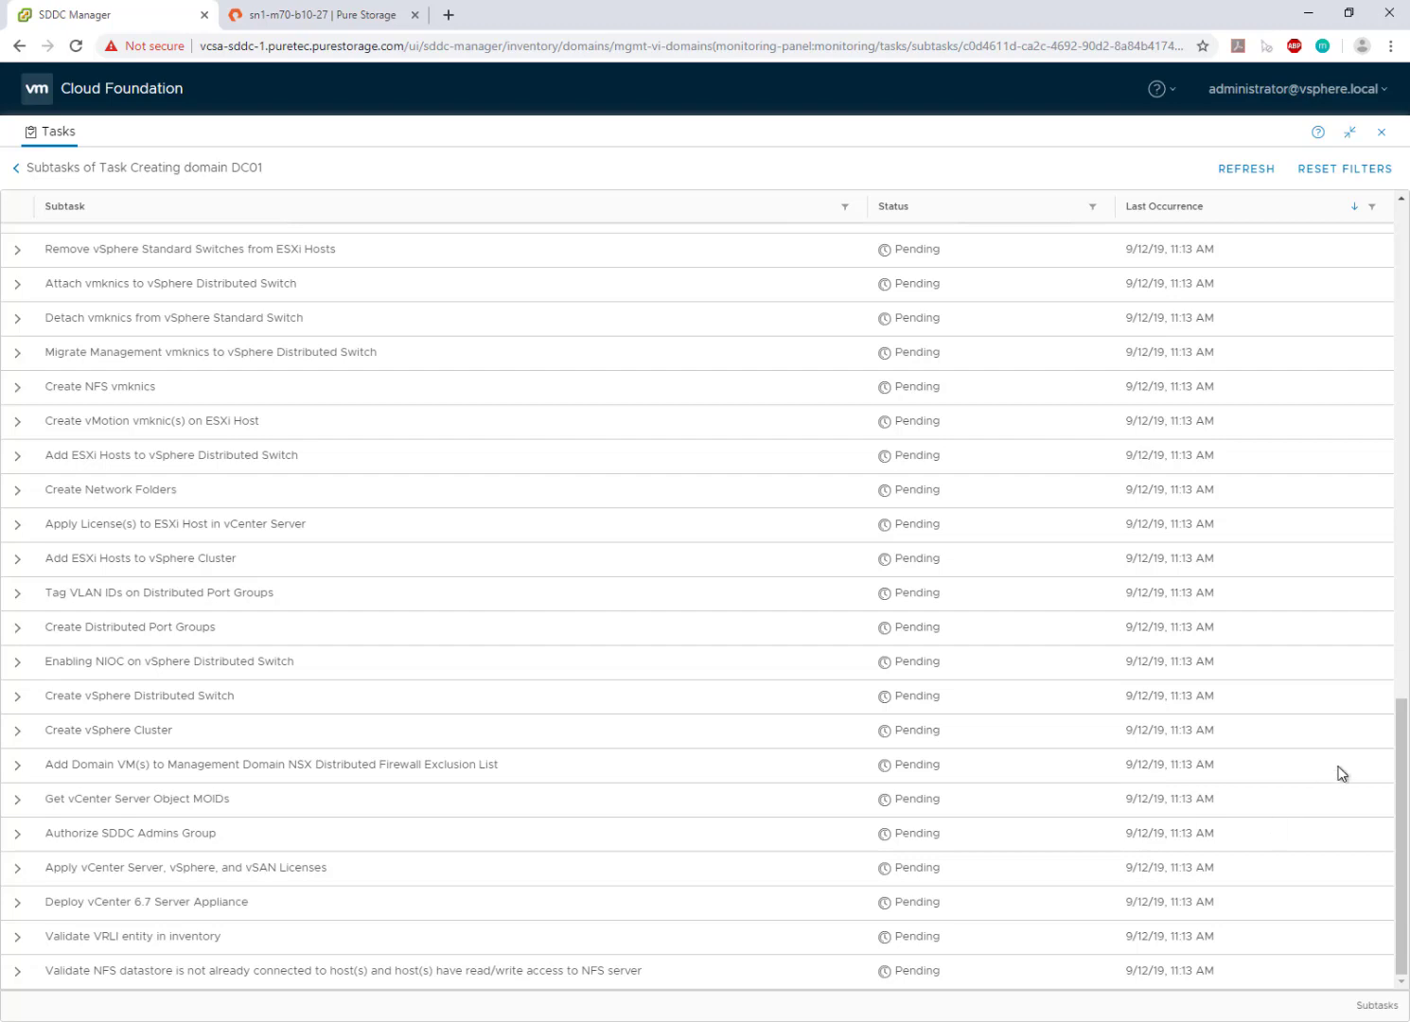
left_click_drag(1401, 786, 1403, 213)
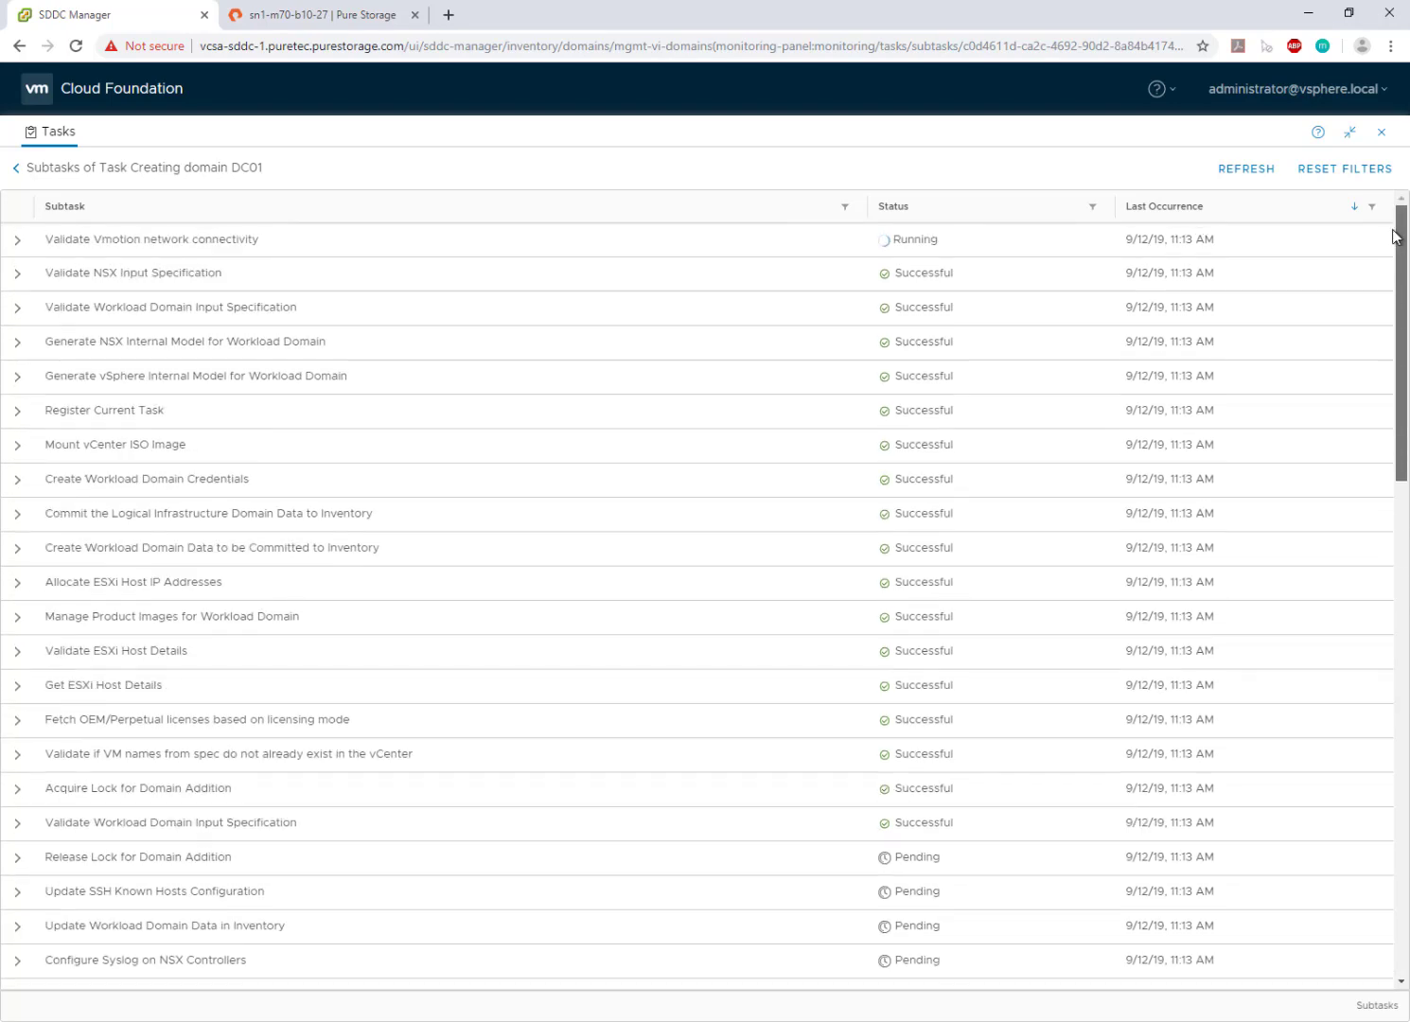
- Return to the full task list and switch to the vSphere Client's DC01-DC summary
left_click(14, 171)
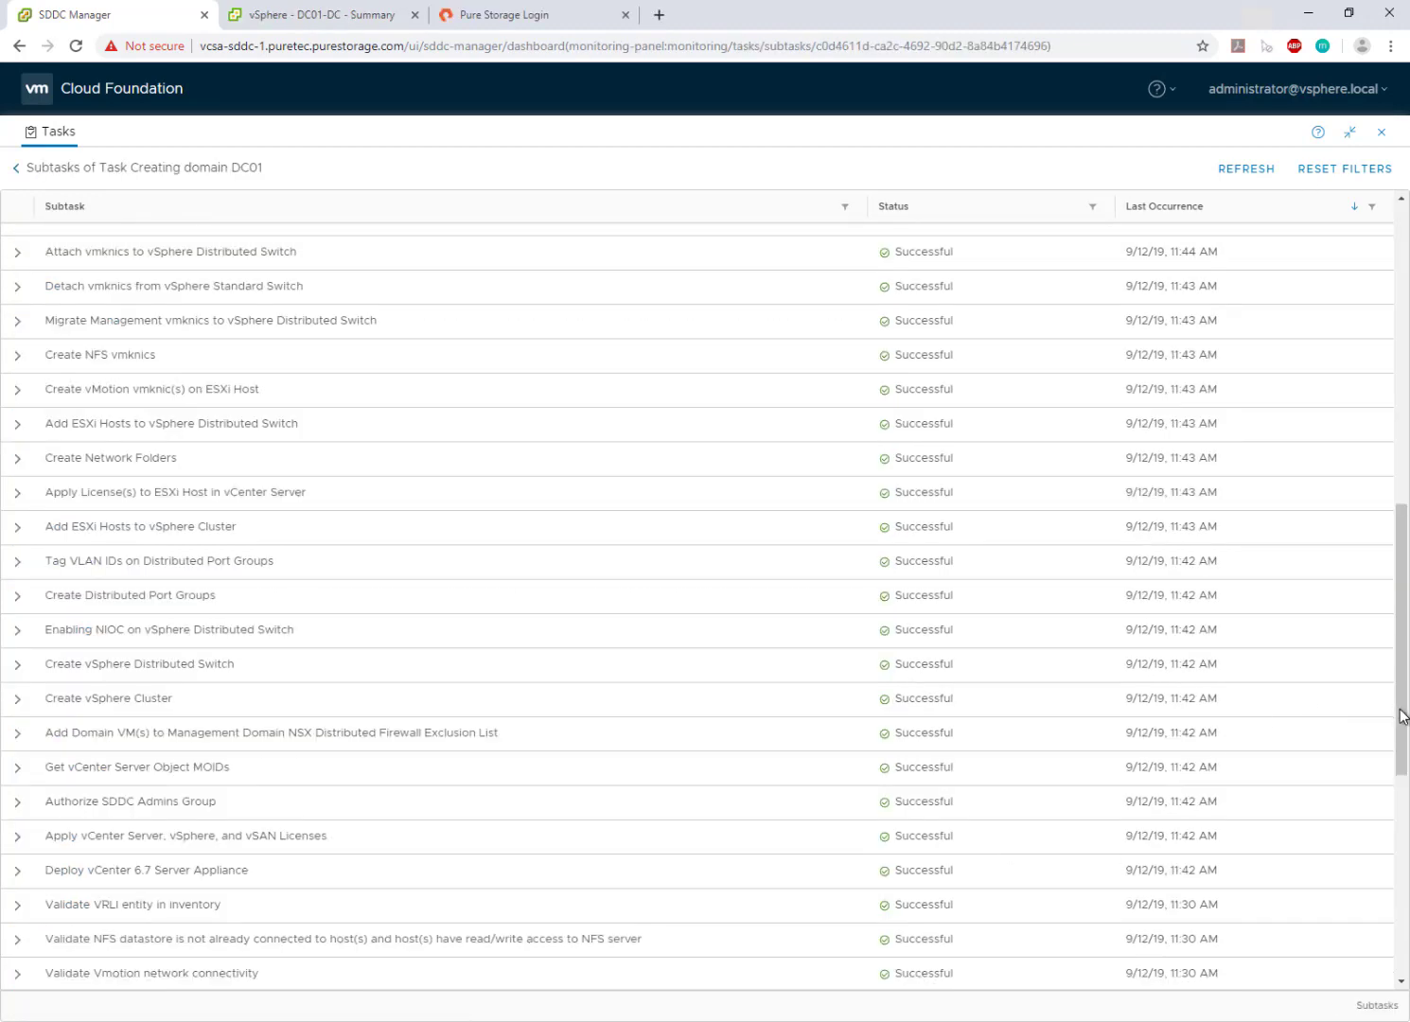
left_click_drag(1402, 716, 570, 514)
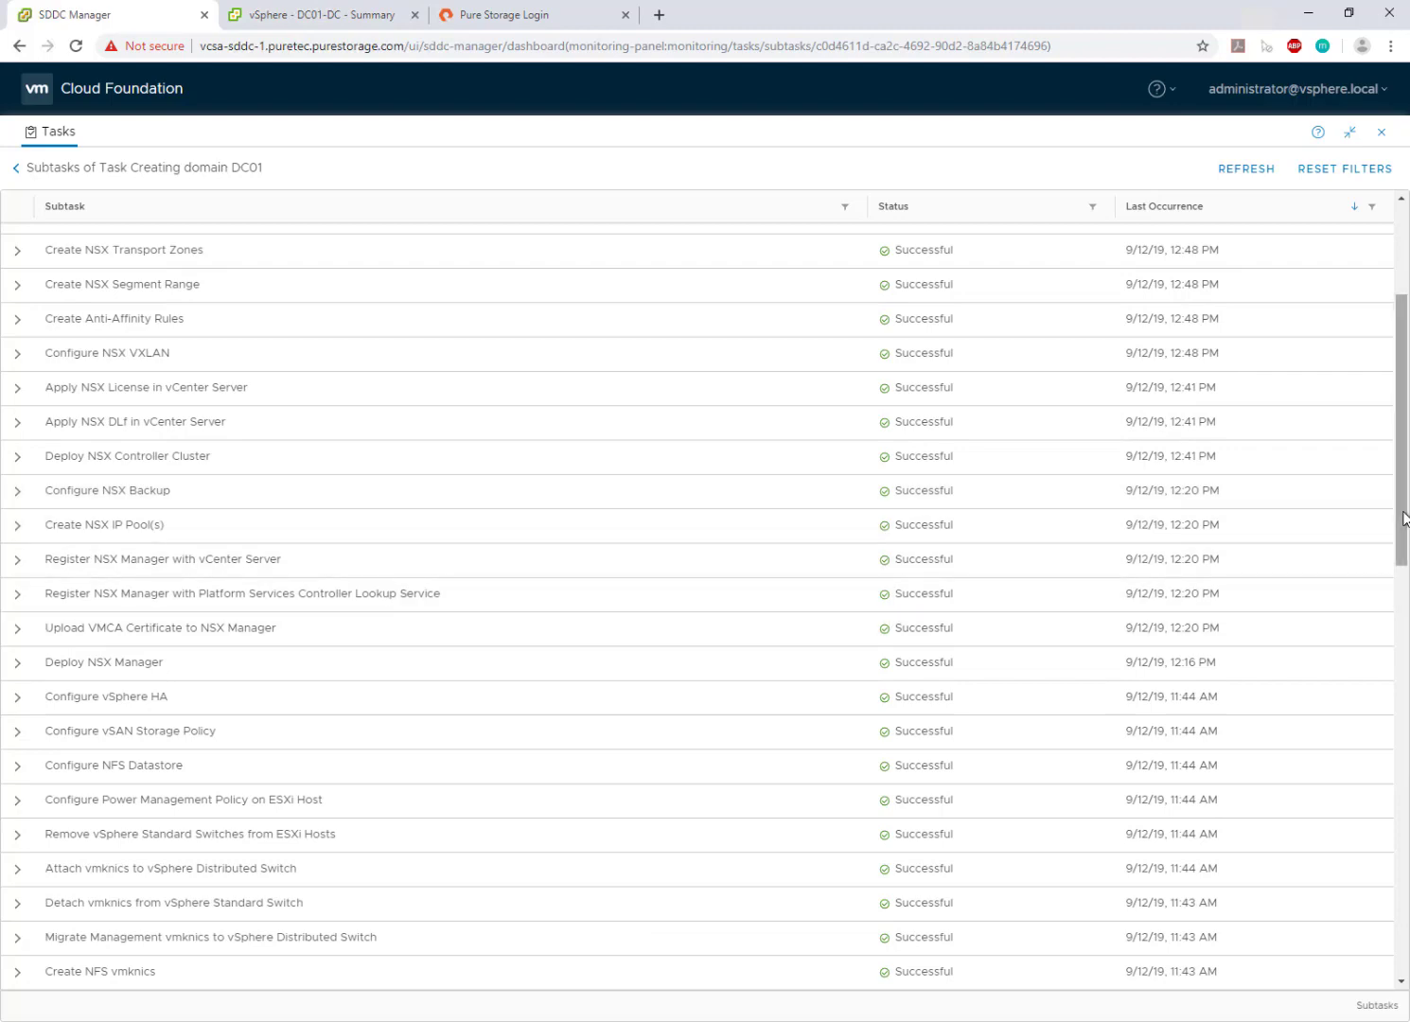
scroll(1402, 549, "down", 5)
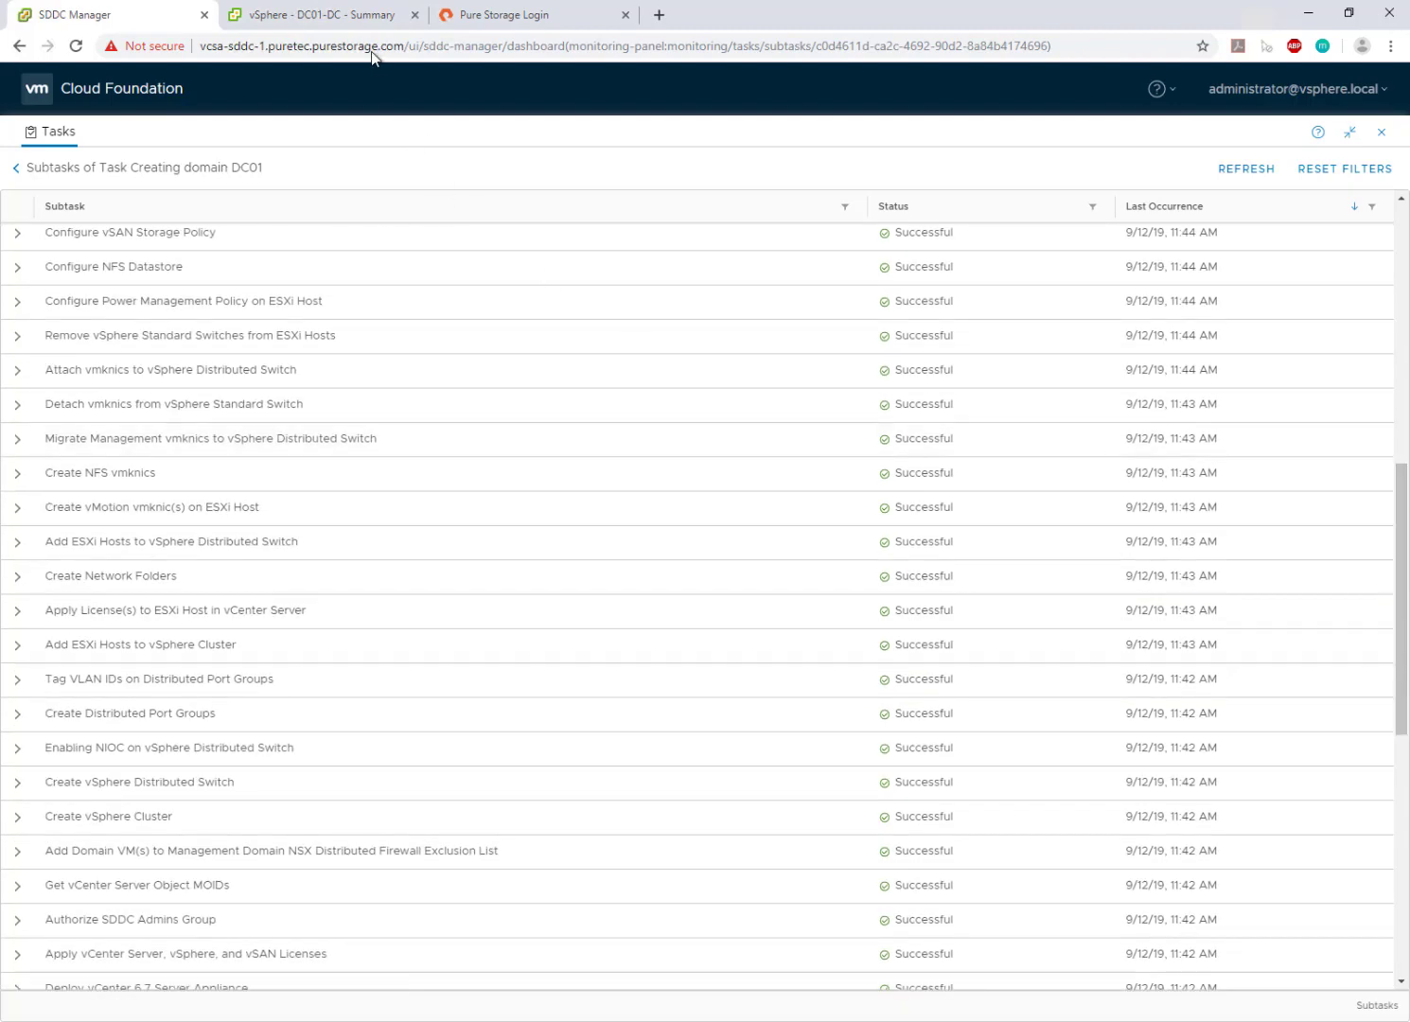
left_click(365, 22)
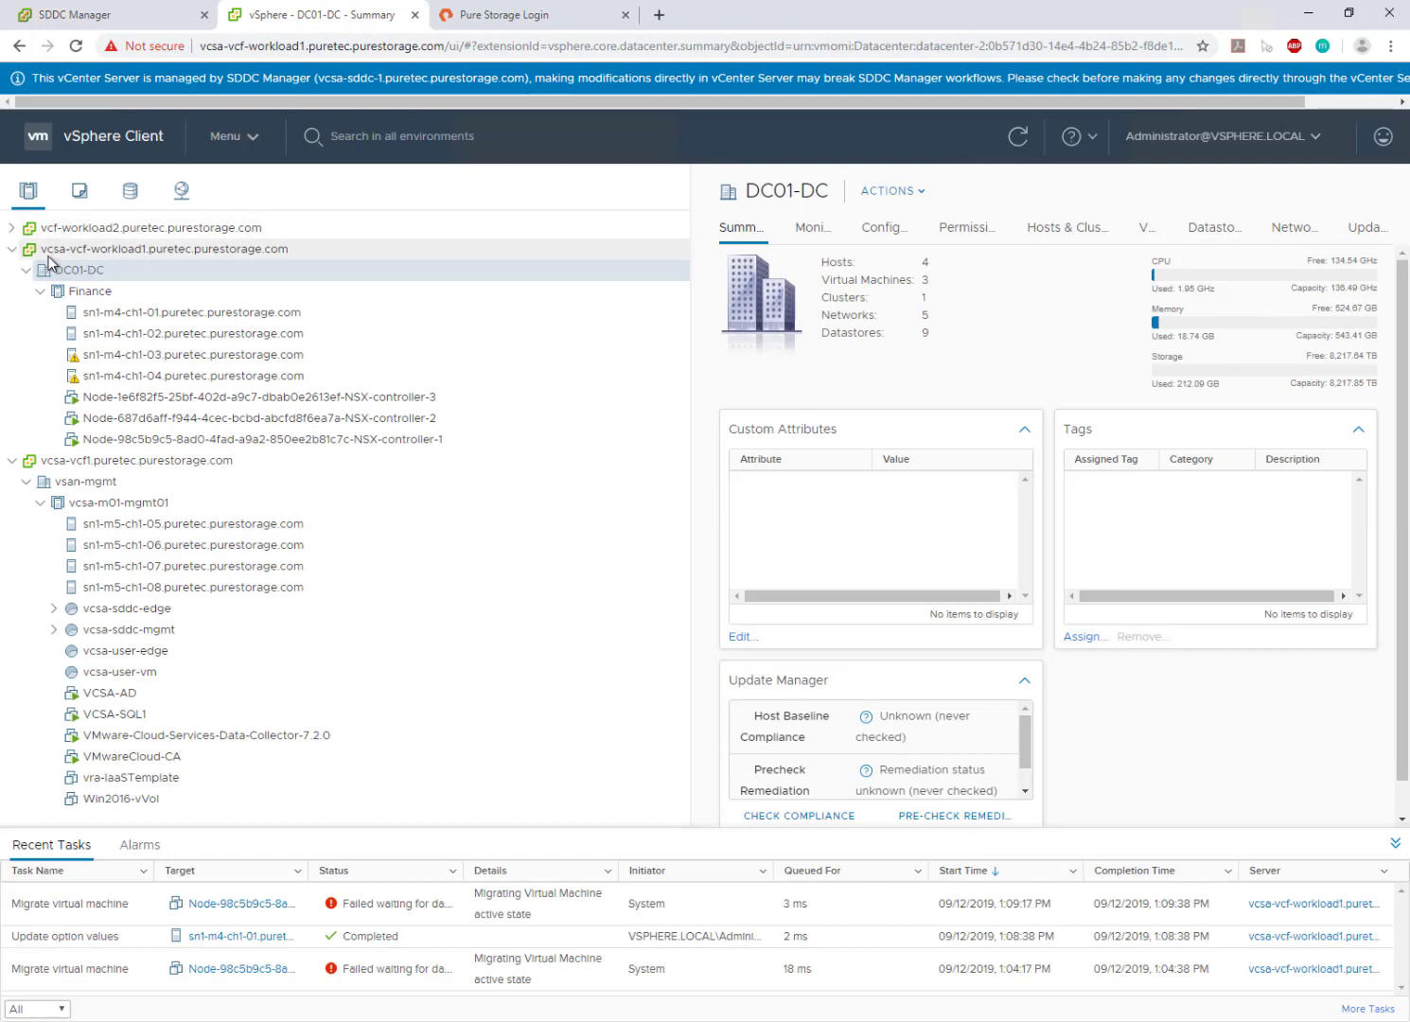
- View the Finance cluster's availability settings and expand vcsa-sddc-mgmt to list its VMs
left_click(92, 292)
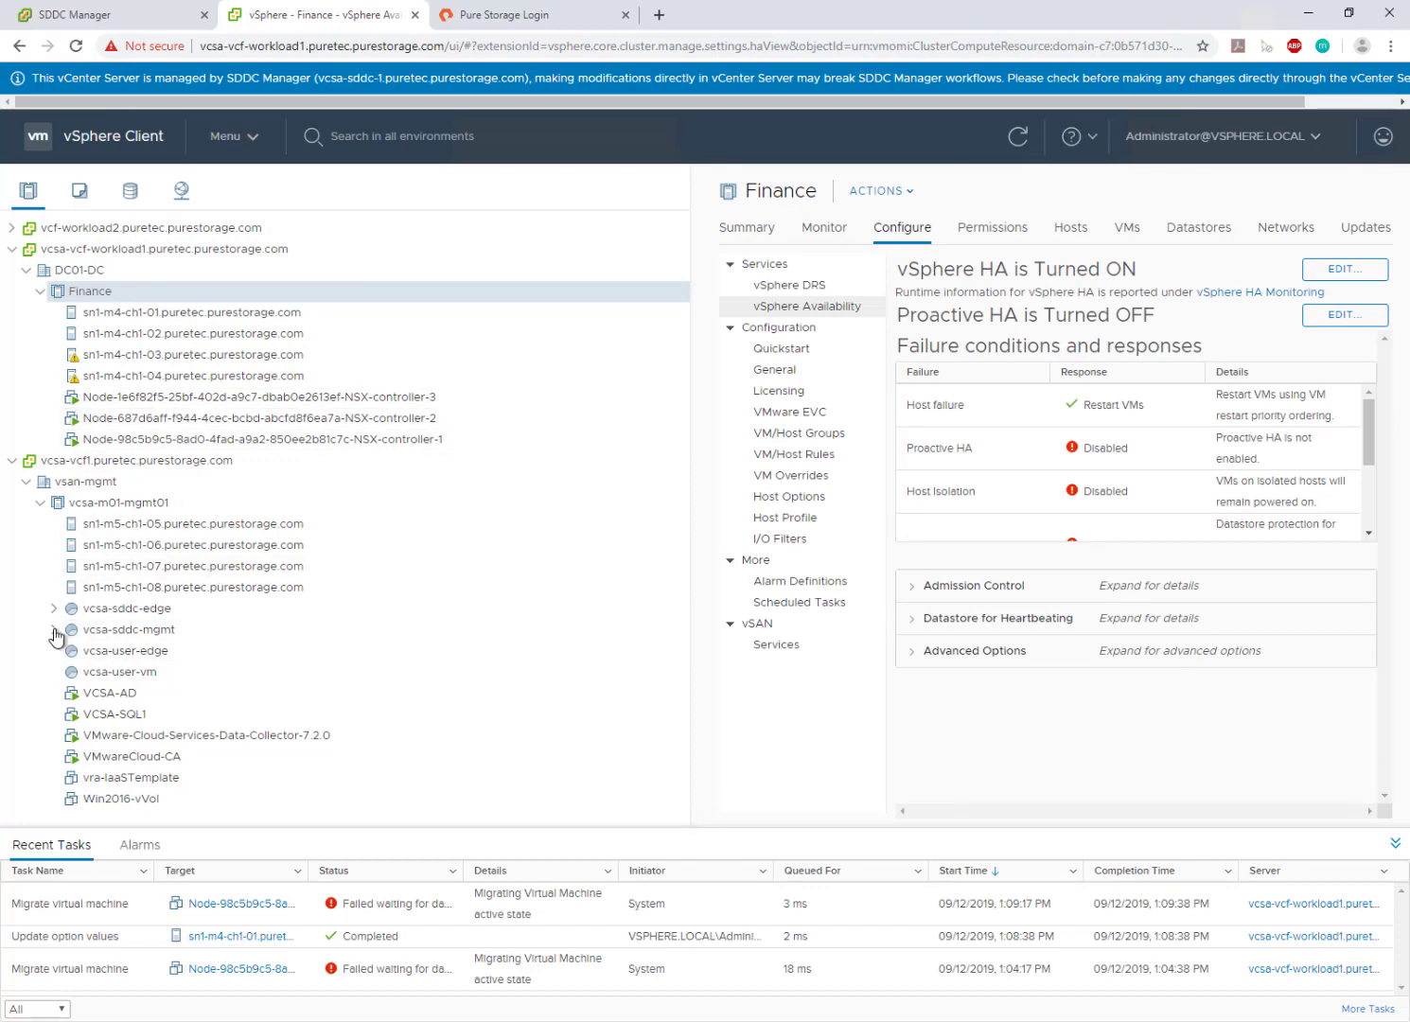
left_click(54, 629)
scroll(242, 618, "down", 1)
scroll(241, 620, "down", 1)
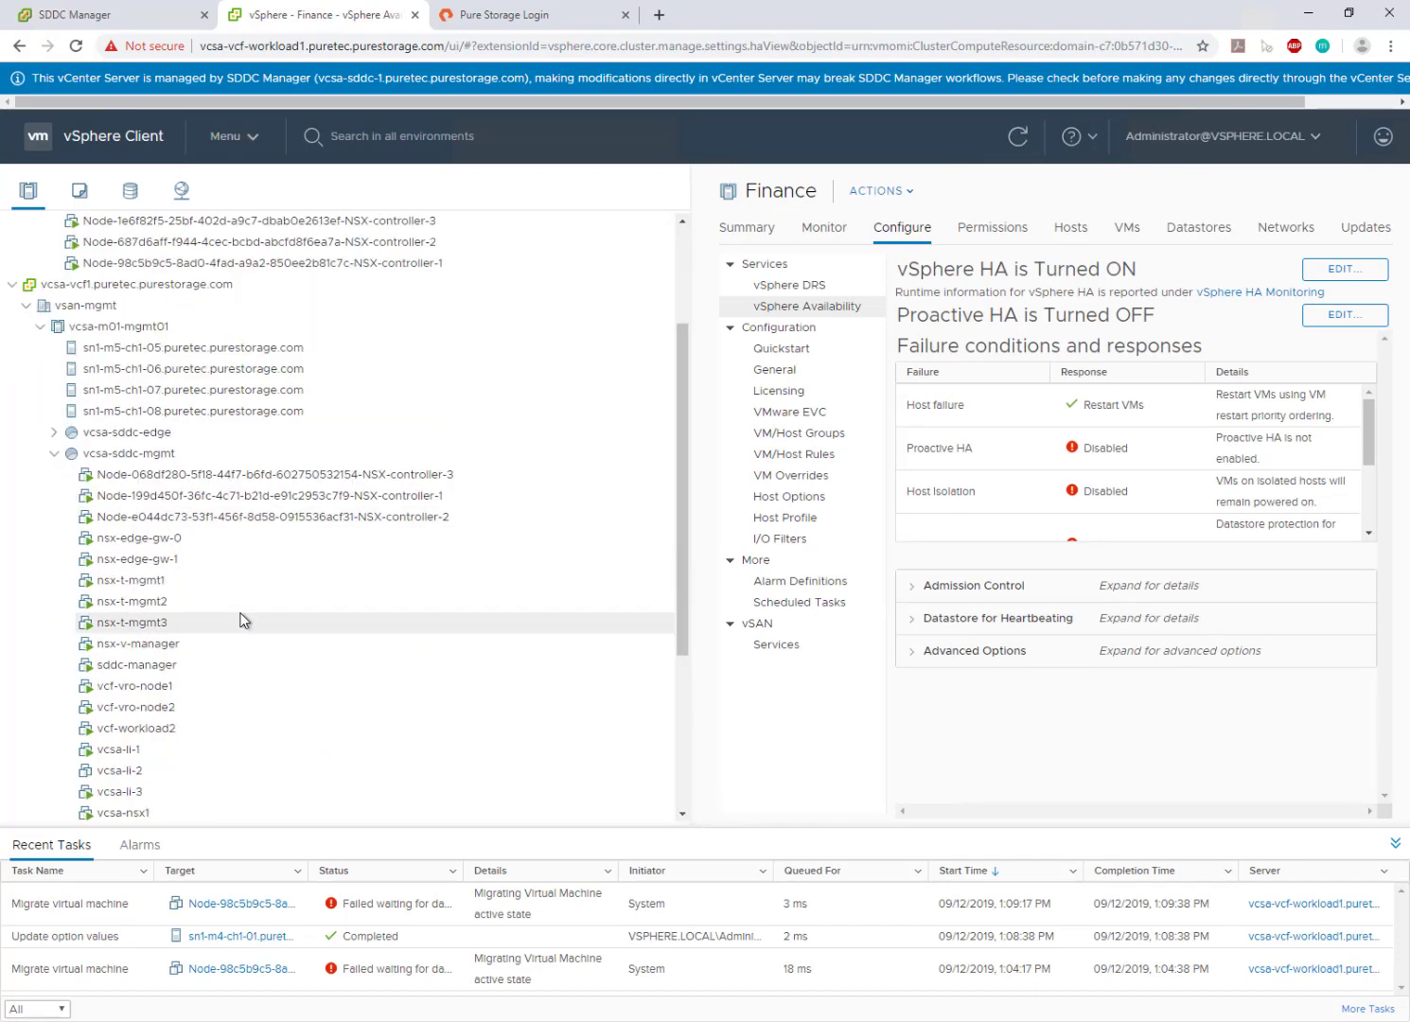
scroll(242, 620, "down", 1)
- View the nsx-v-manager and vcsa-vcf-workload1 summaries, the latter stored on vsan-mgmt-01
left_click(190, 567)
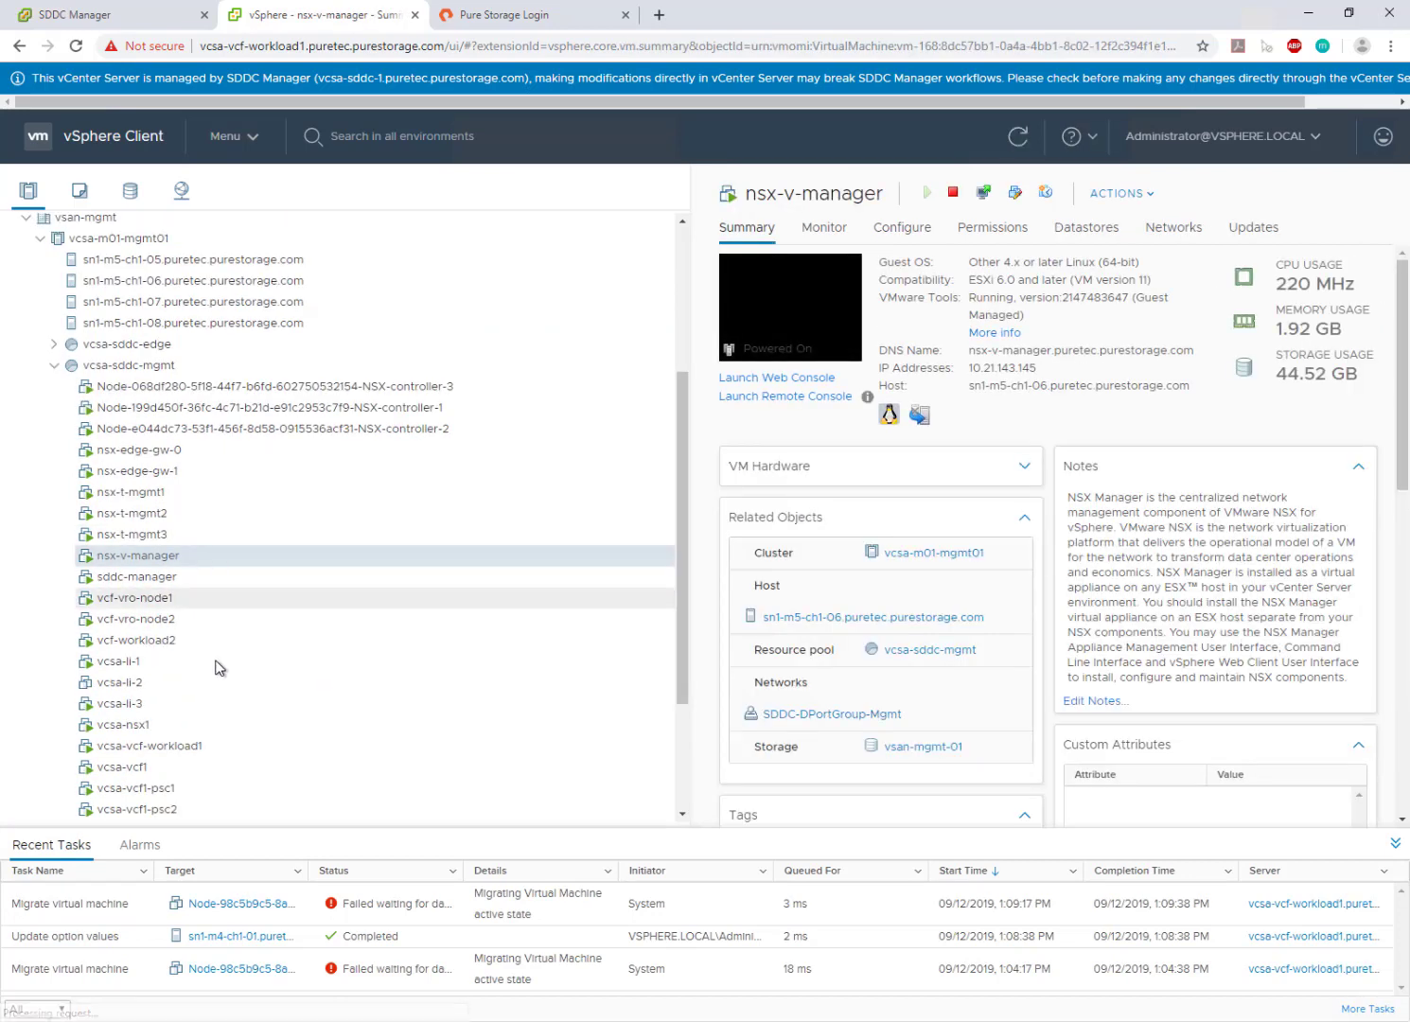
left_click(212, 748)
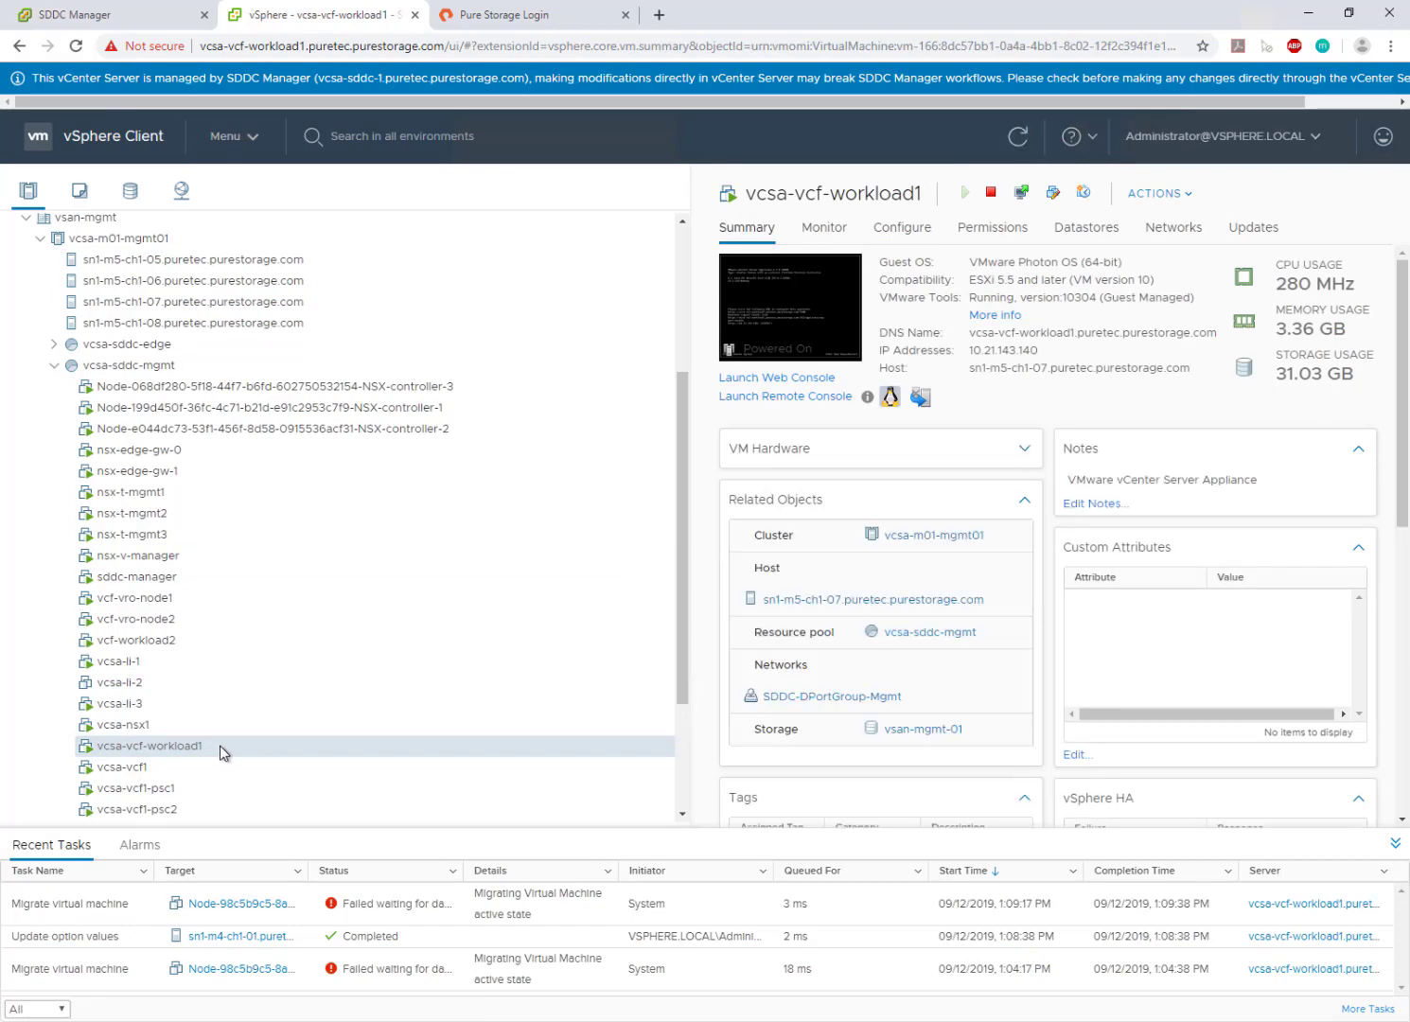
scroll(235, 738, "down", 2)
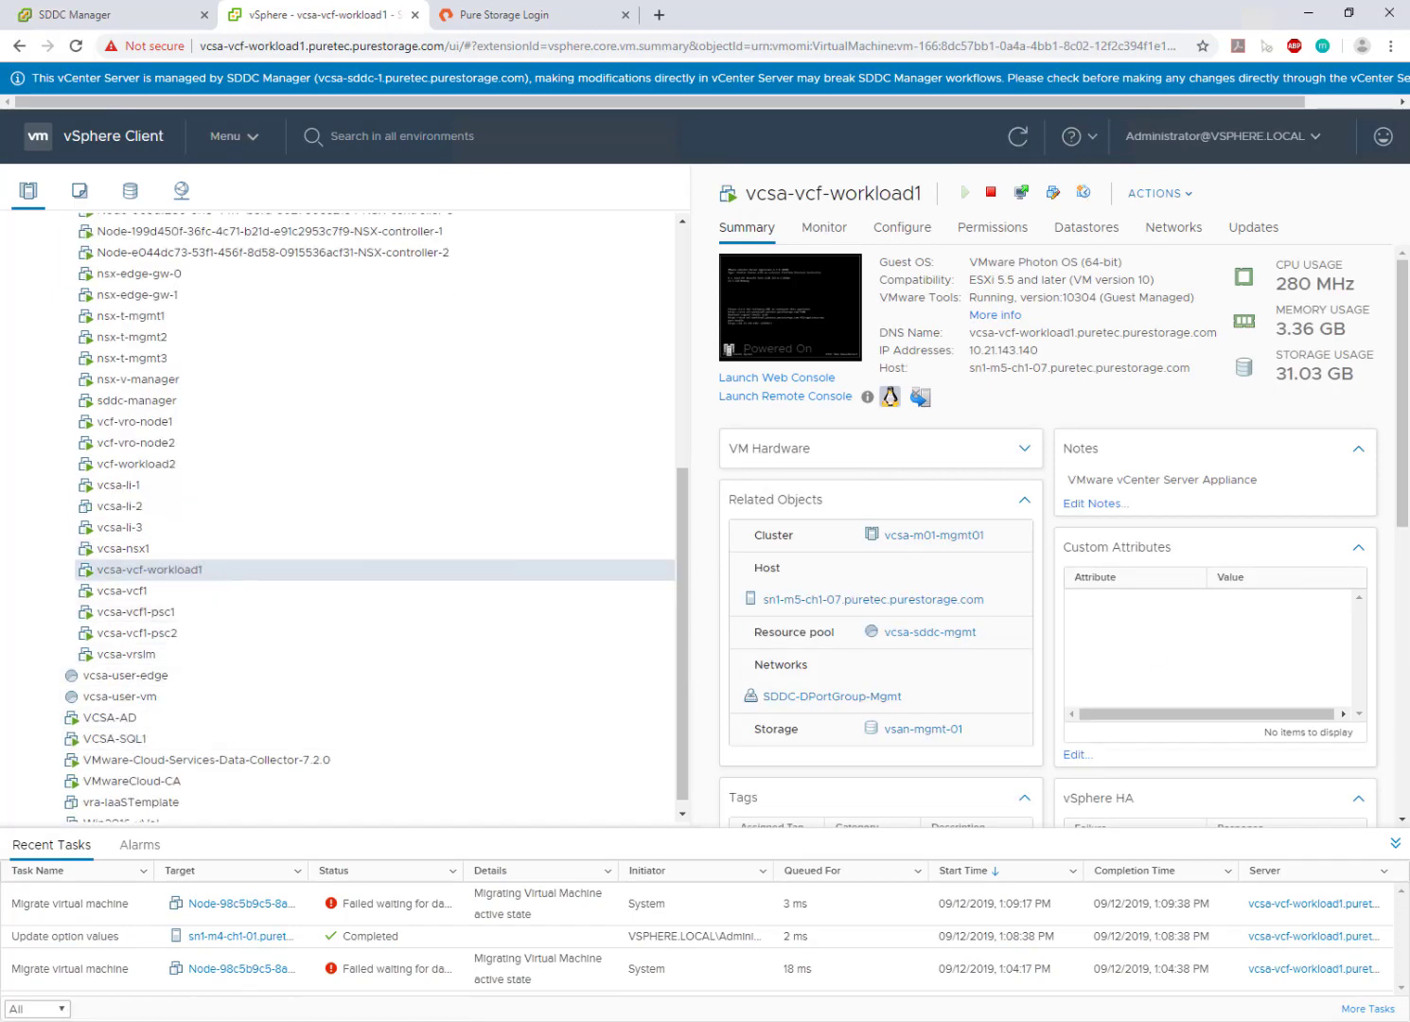
key("alt+Tab")
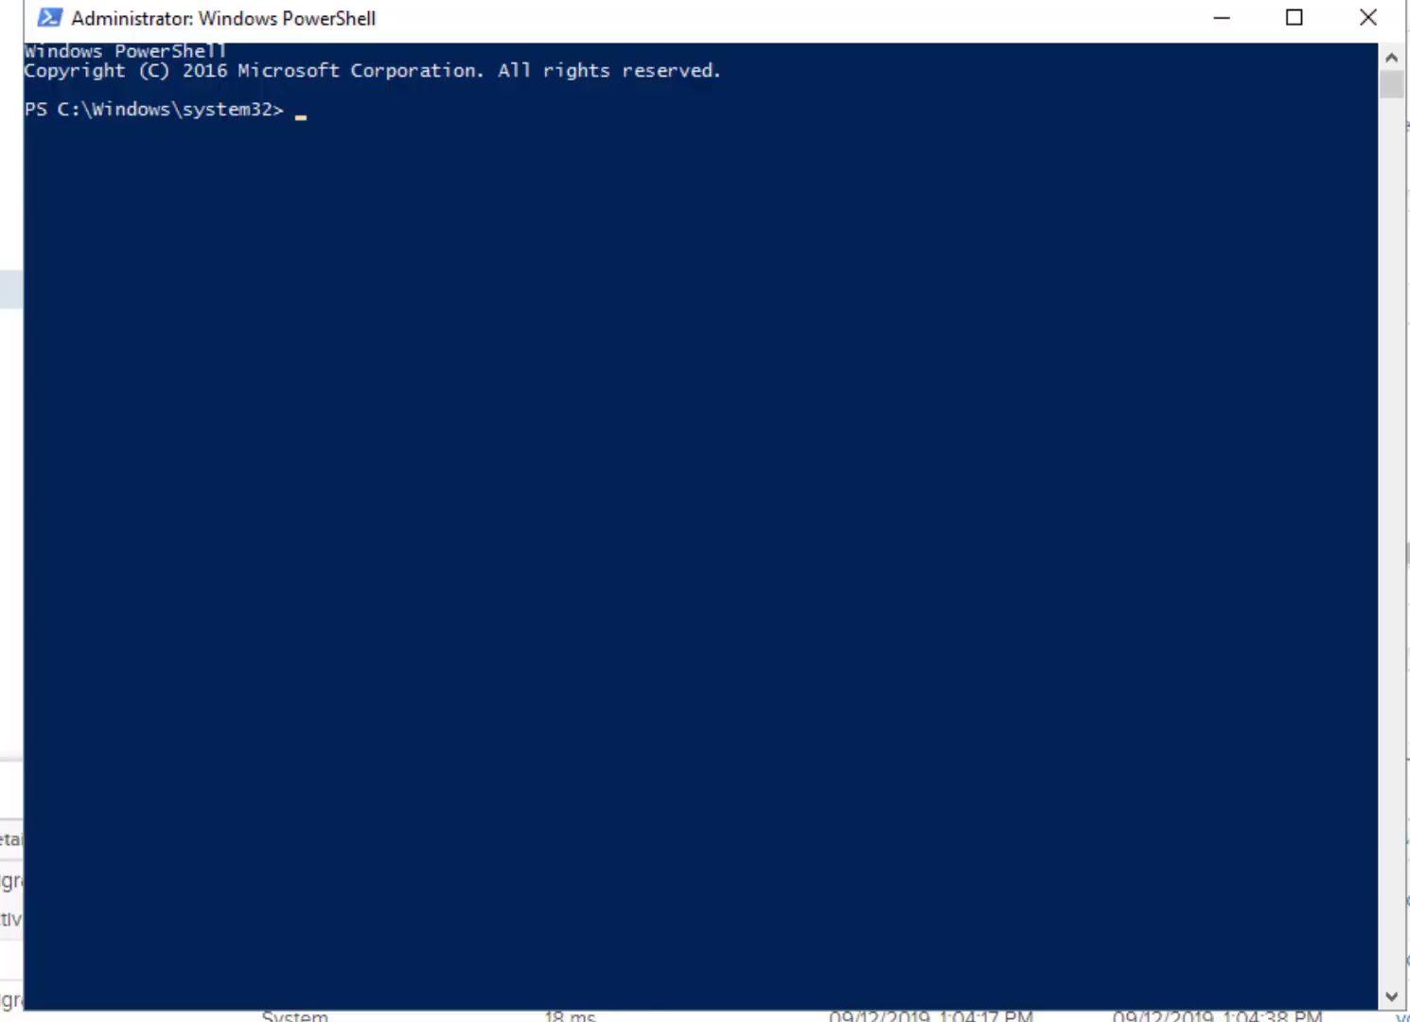
- Install the PureStorage.FlashArray.VMware module and connect-viserver to vcsa-vcf-workload1.puretec.purestorage.com, fixing the -Server typo
left_click(616, 613)
type("install-module ")
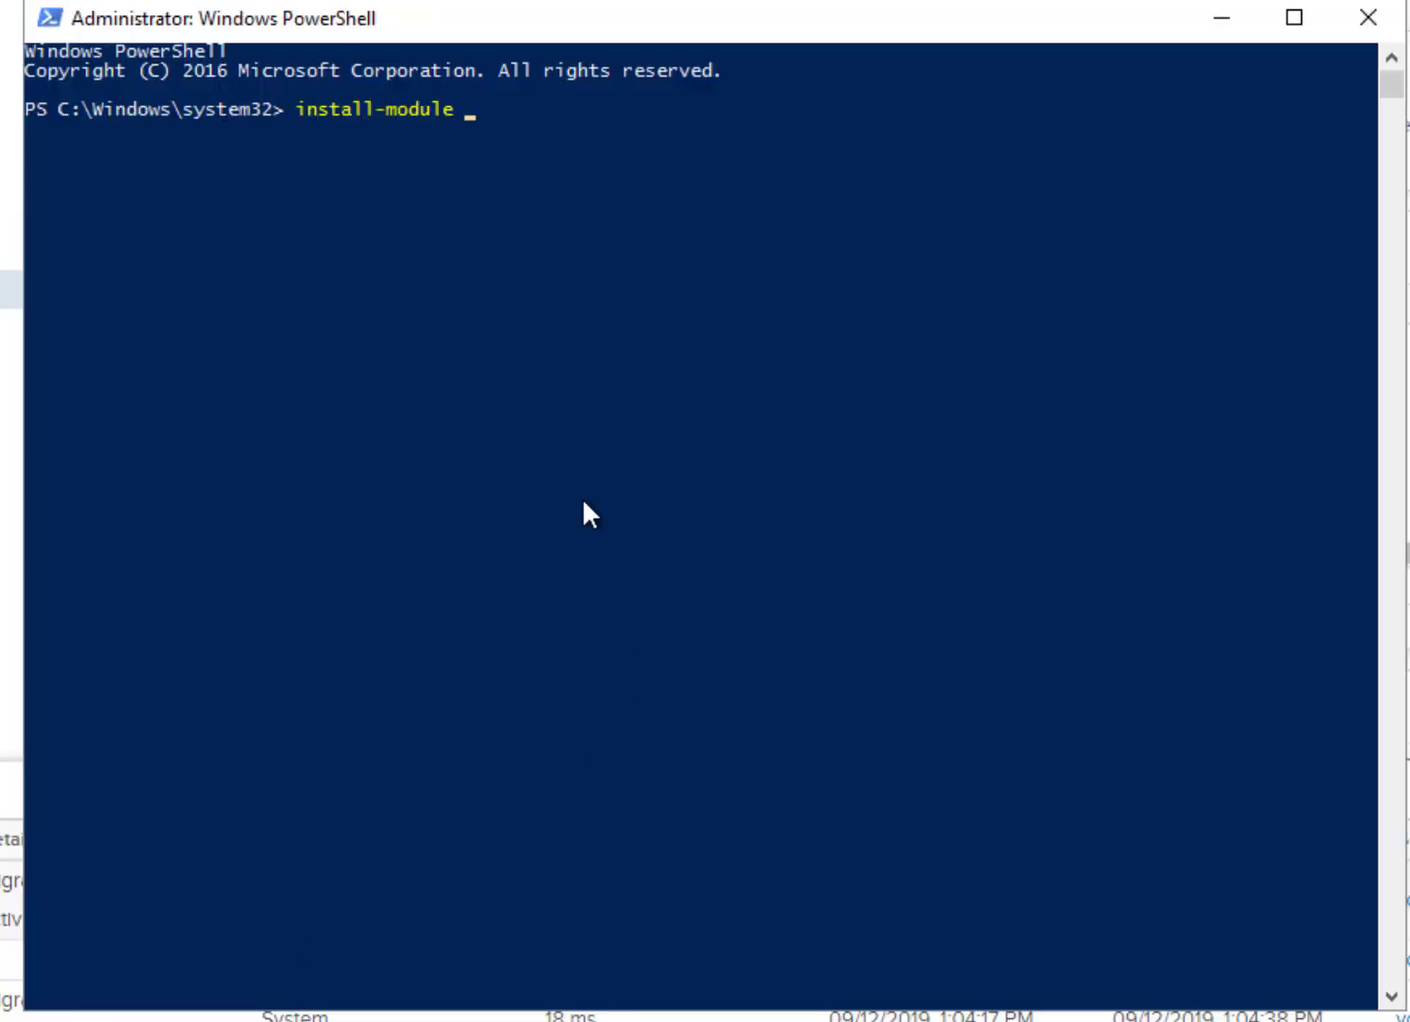
type("PureStorage.Fla")
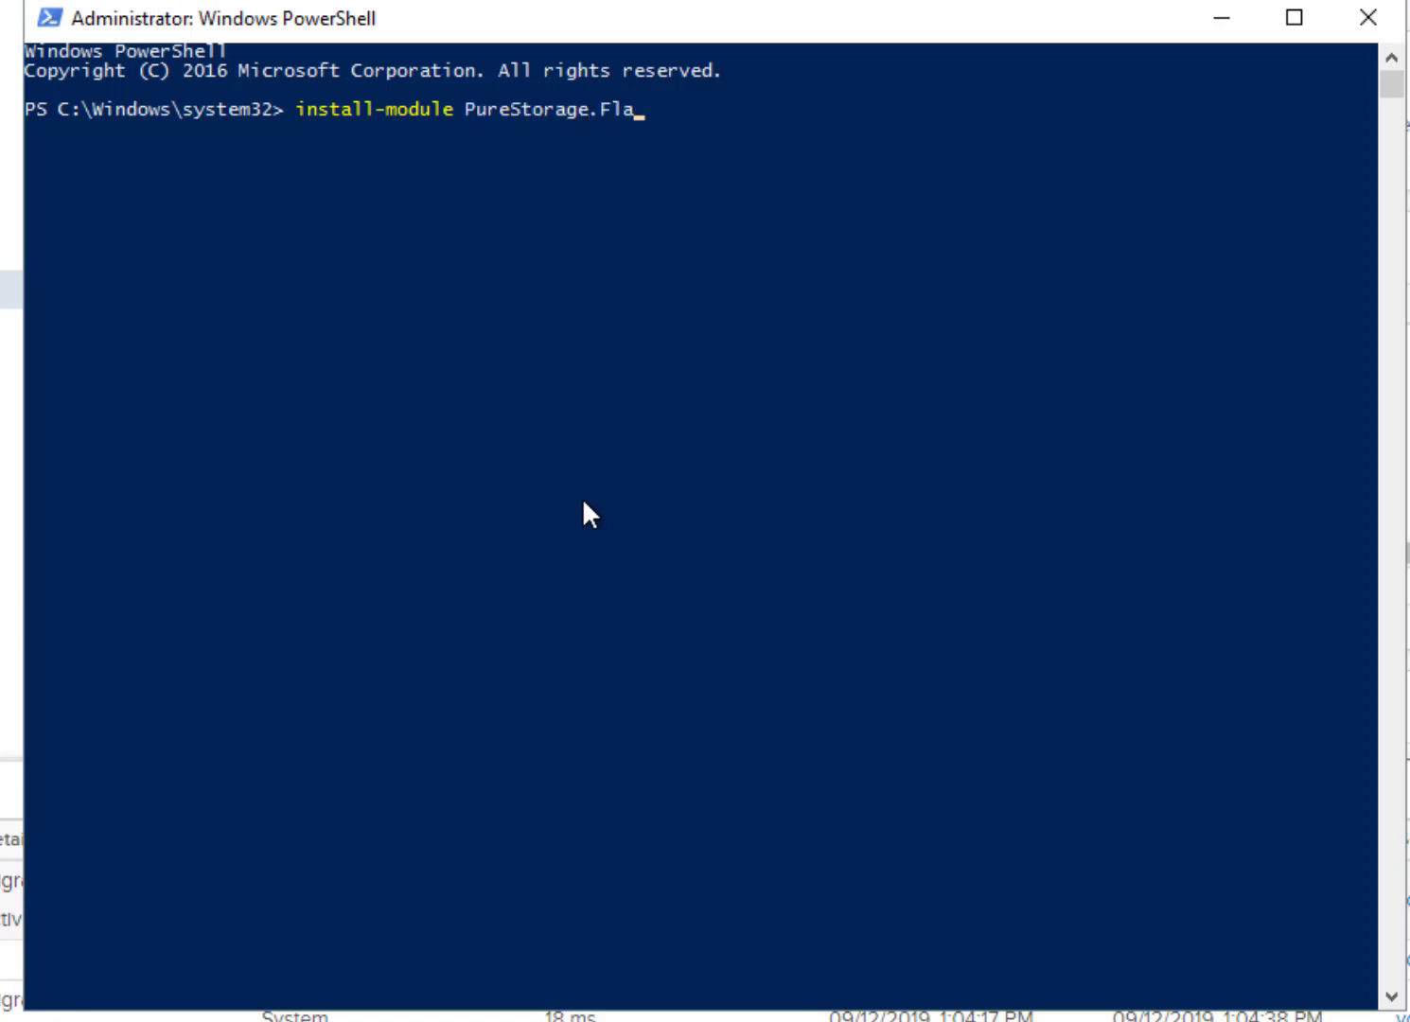
type("shArray.VMware")
key("Return")
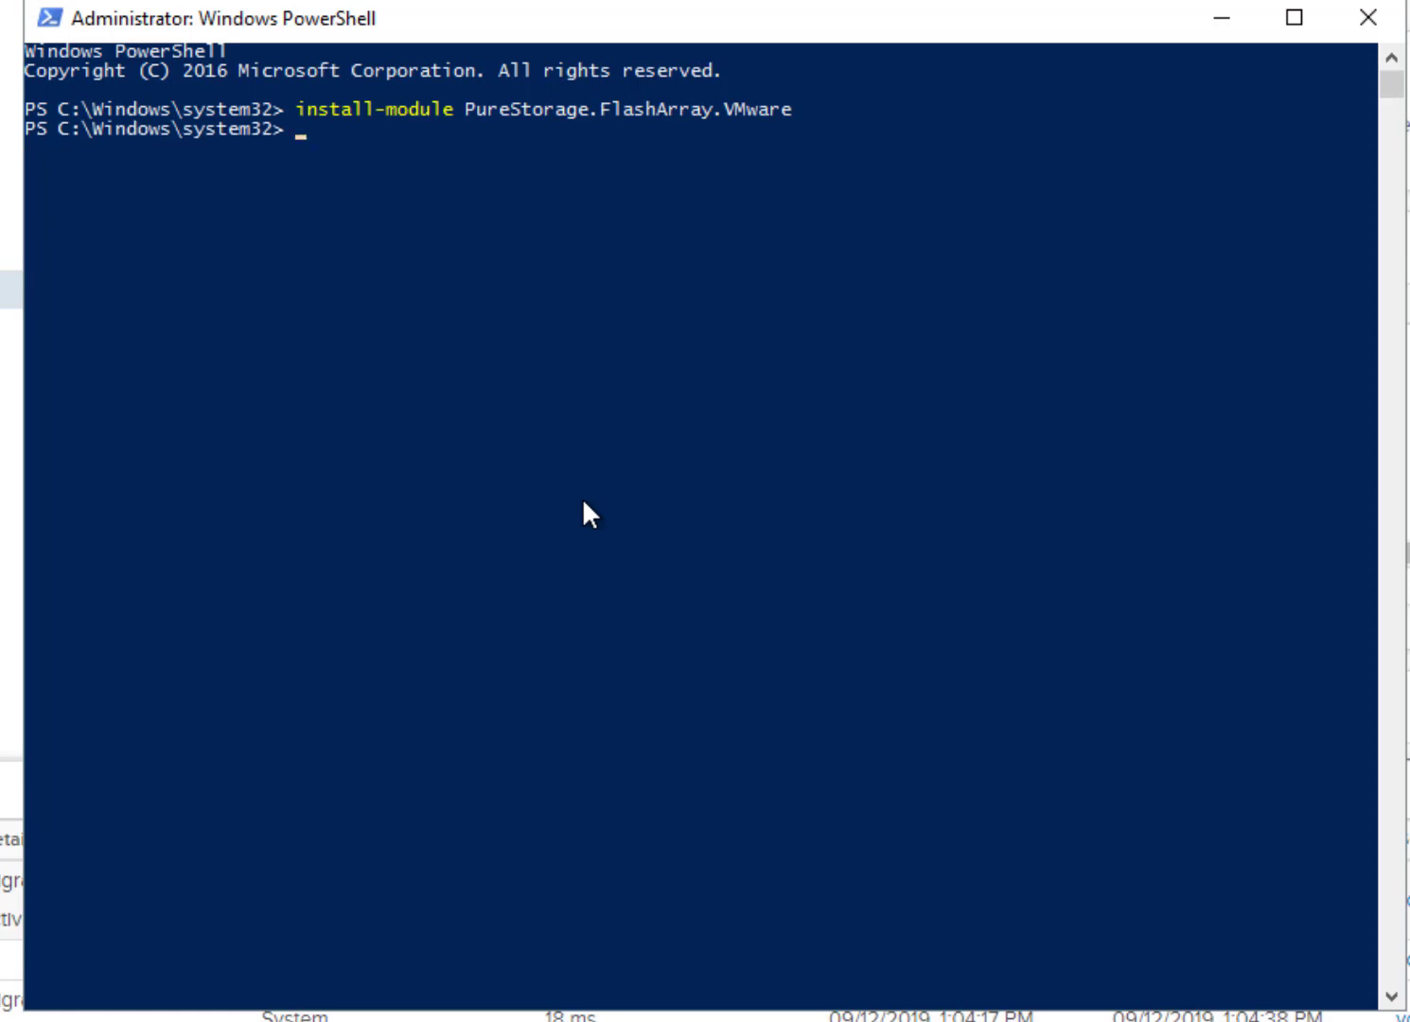
type("connect-viserver -Serer vcsa-")
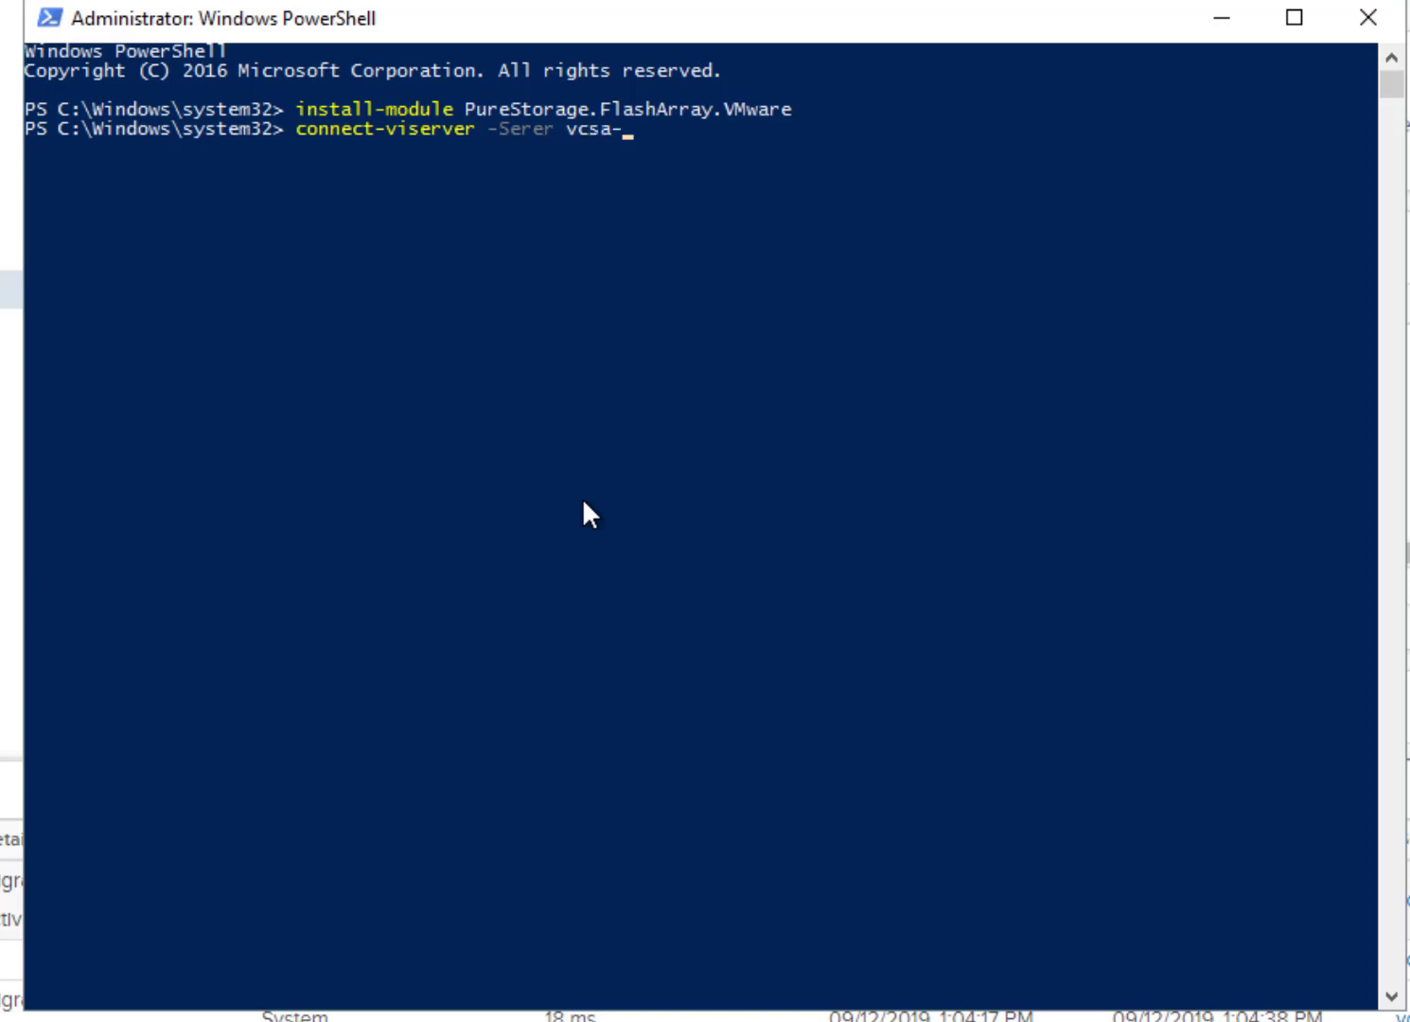
type("vcf-workload1")
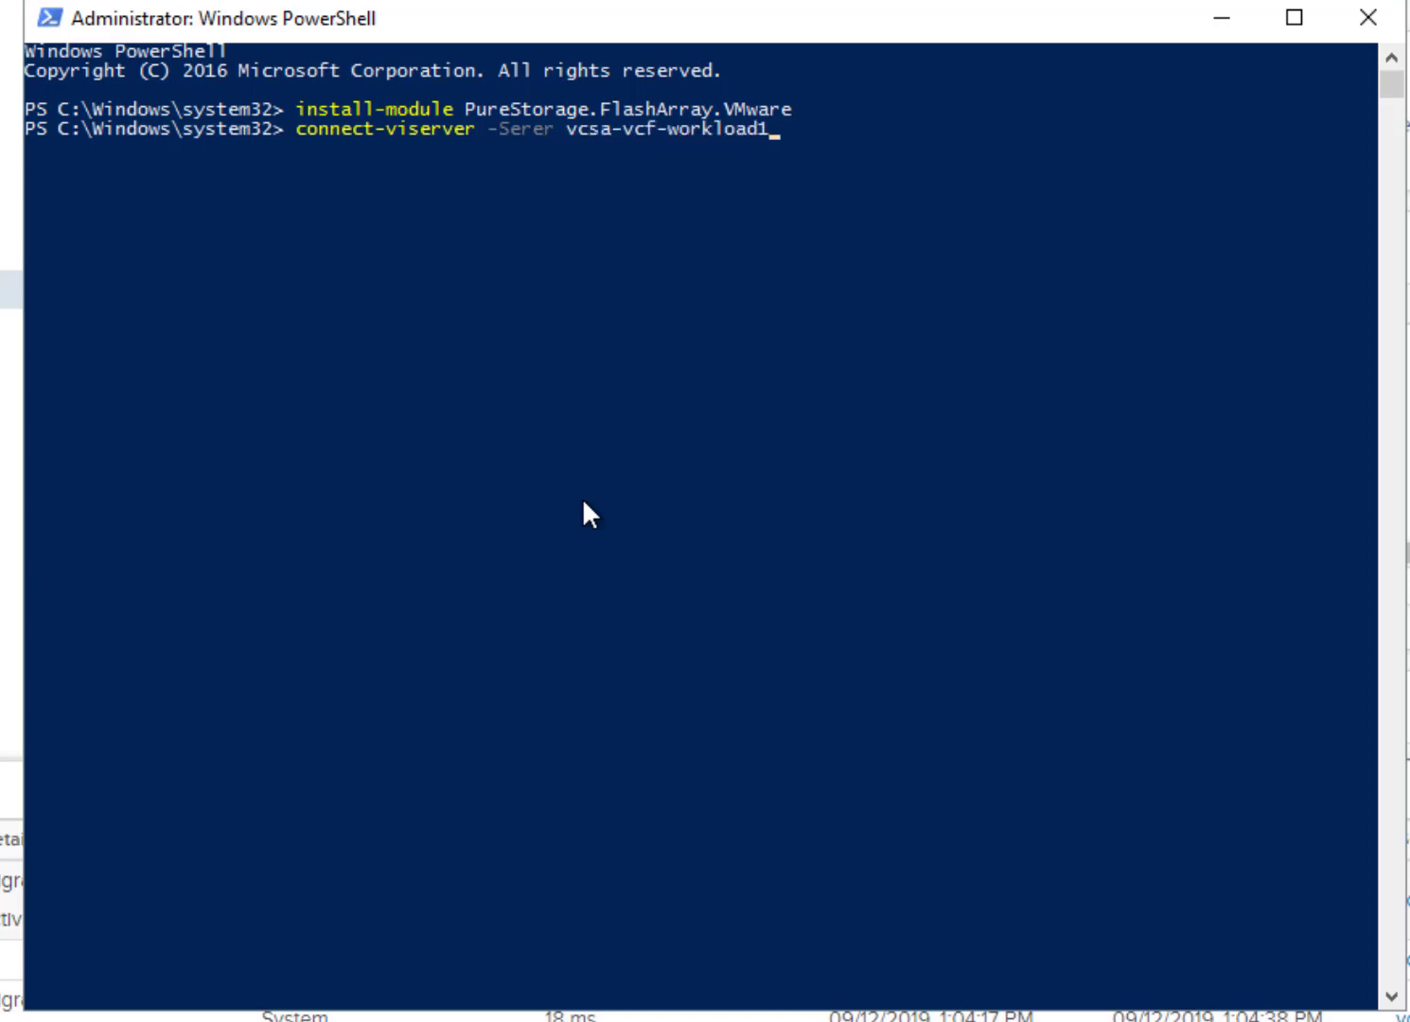
type(".puretec.purestorage.com")
key("Return")
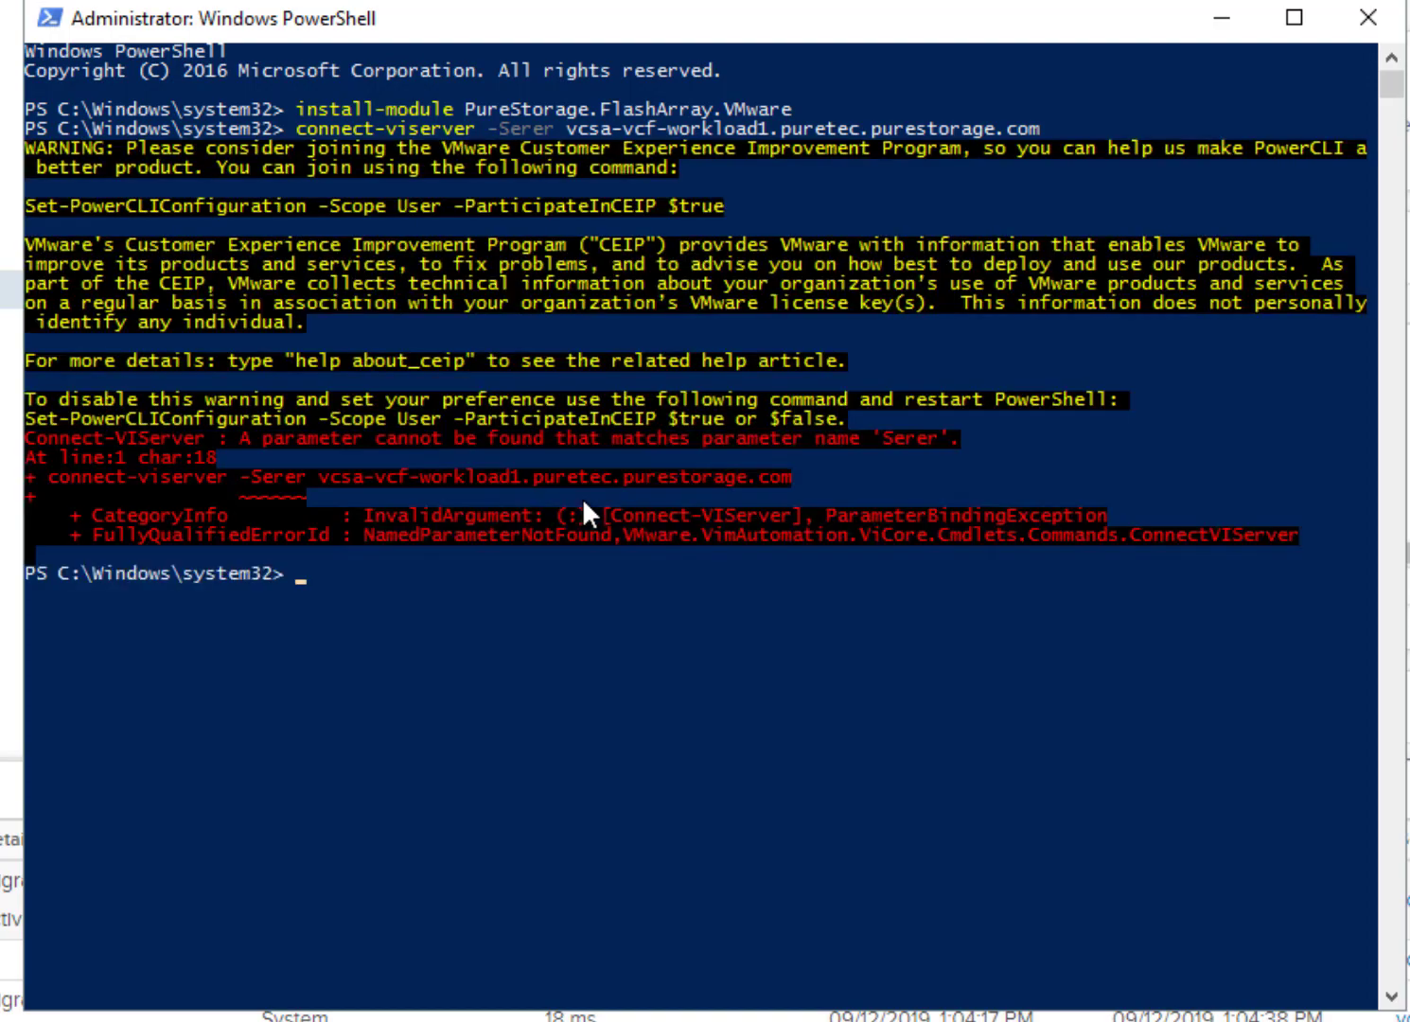
key("Up")
key("Left")
key("Left")
key("Left")
key("Left")
key("Left")
key("Left")
key("Left")
key("Left")
key("Left")
key("Left")
key("Left")
key("Left")
key("Left")
key("Left")
key("Left")
key("Left")
key("Left")
key("Left")
key("Left")
key("Left")
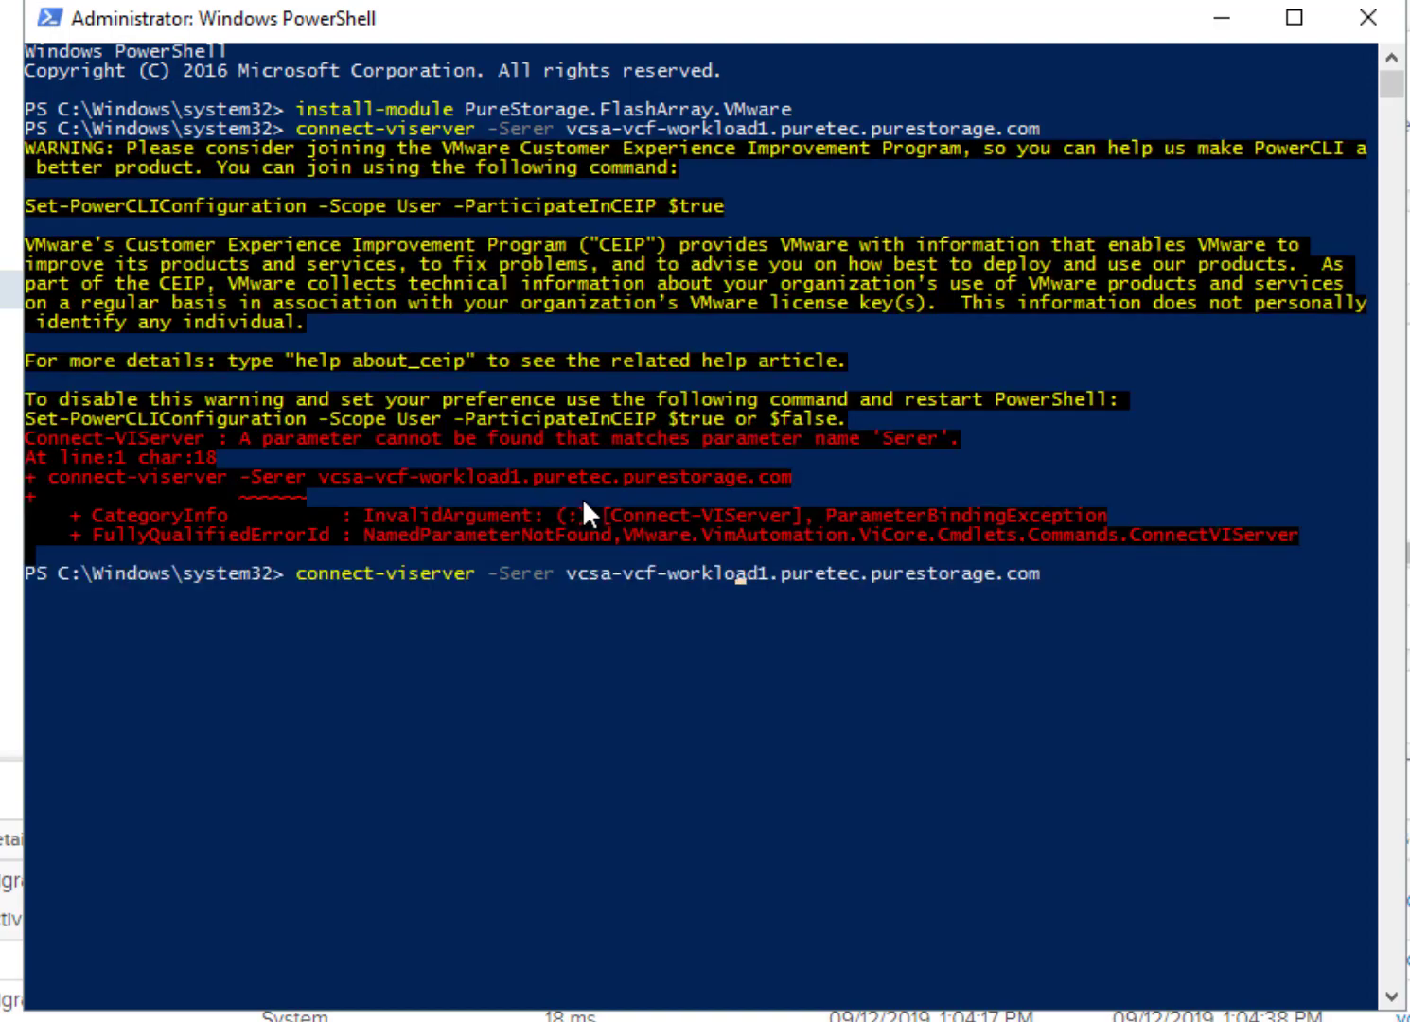
key("Left")
key("Left")
key("Left")
key("Left")
key("Left")
key("Left")
key("Left")
key("Left")
key("Left")
type("v")
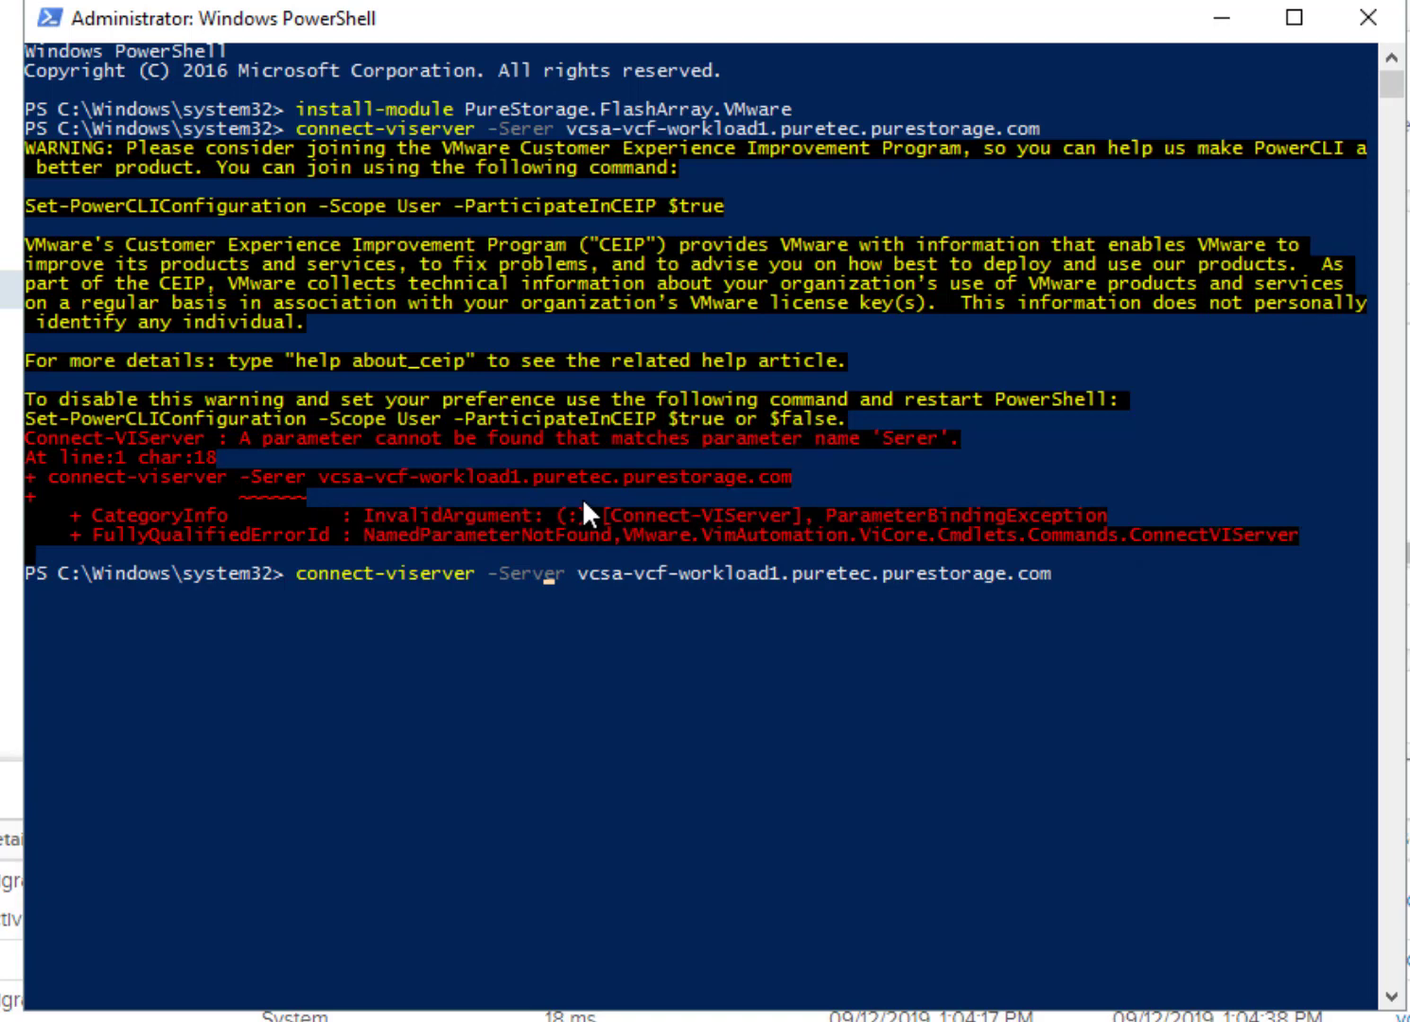
key("Return")
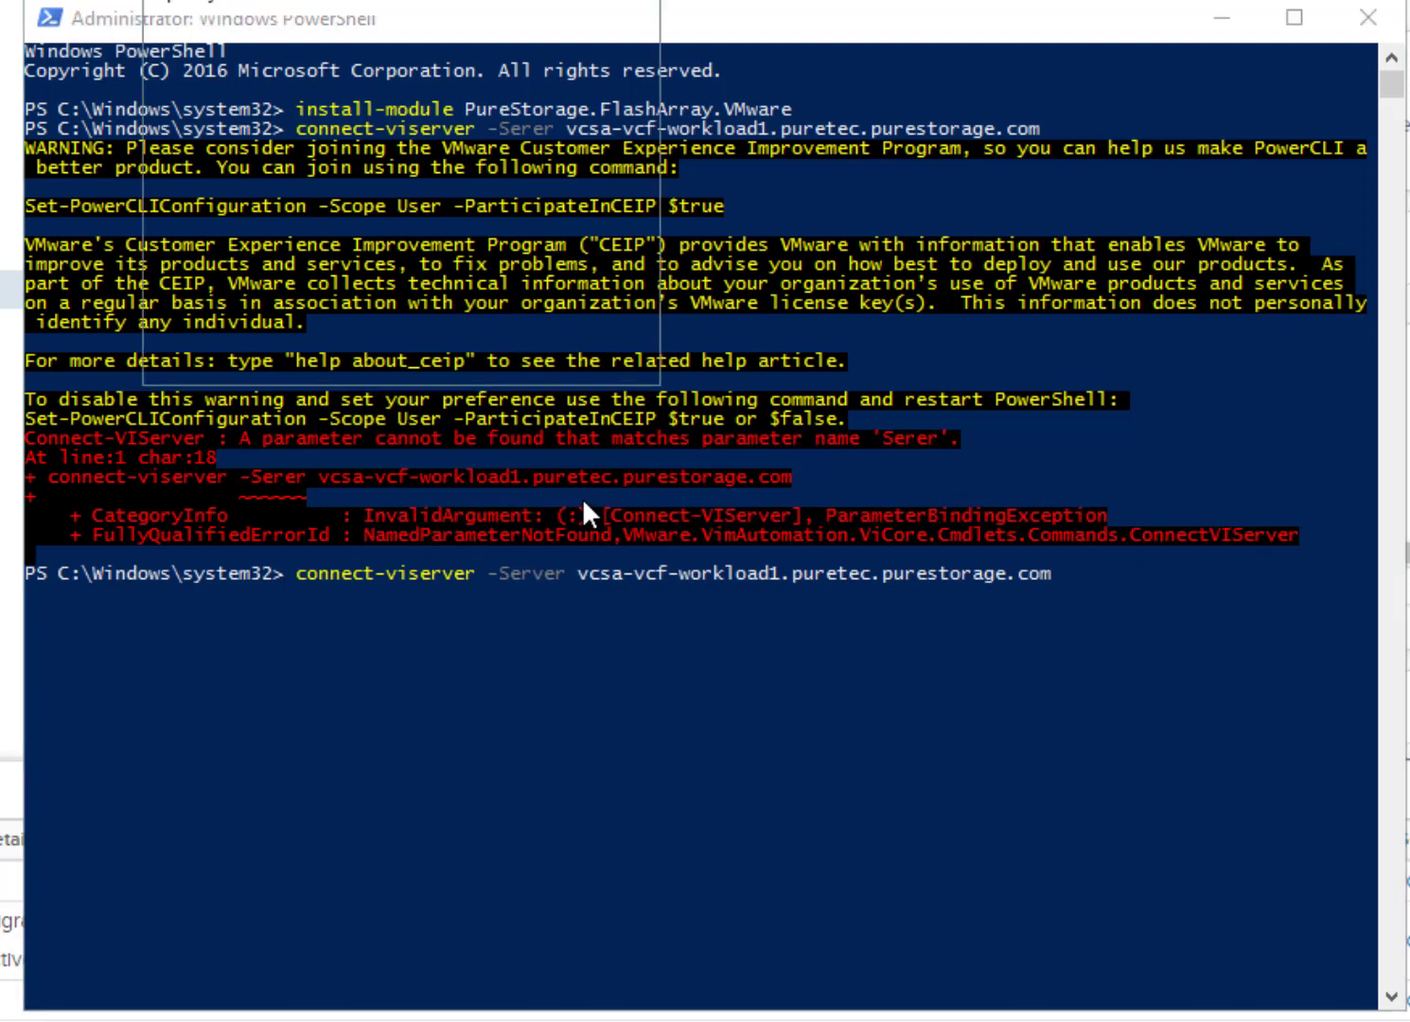
- Log in with the vSphere administrator credentials and install the Pure Storage plugin version 4.1.0
type("admin")
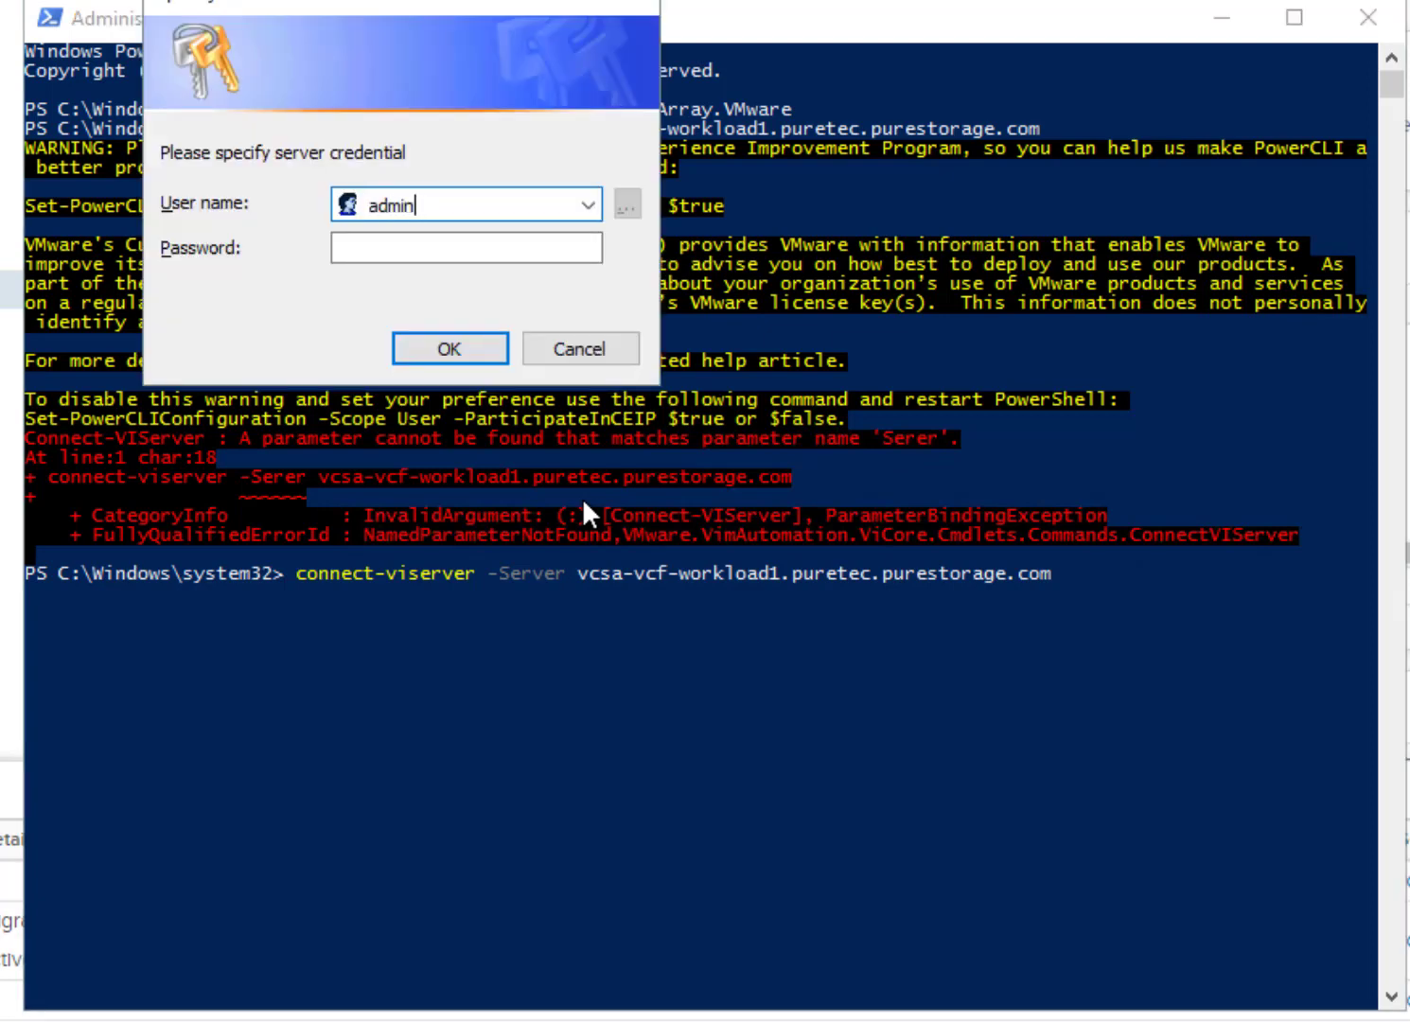
key("BackSpace")
key("BackSpace")
key("BackSpace")
type("dministrator@vsphere.local")
key("Tab")
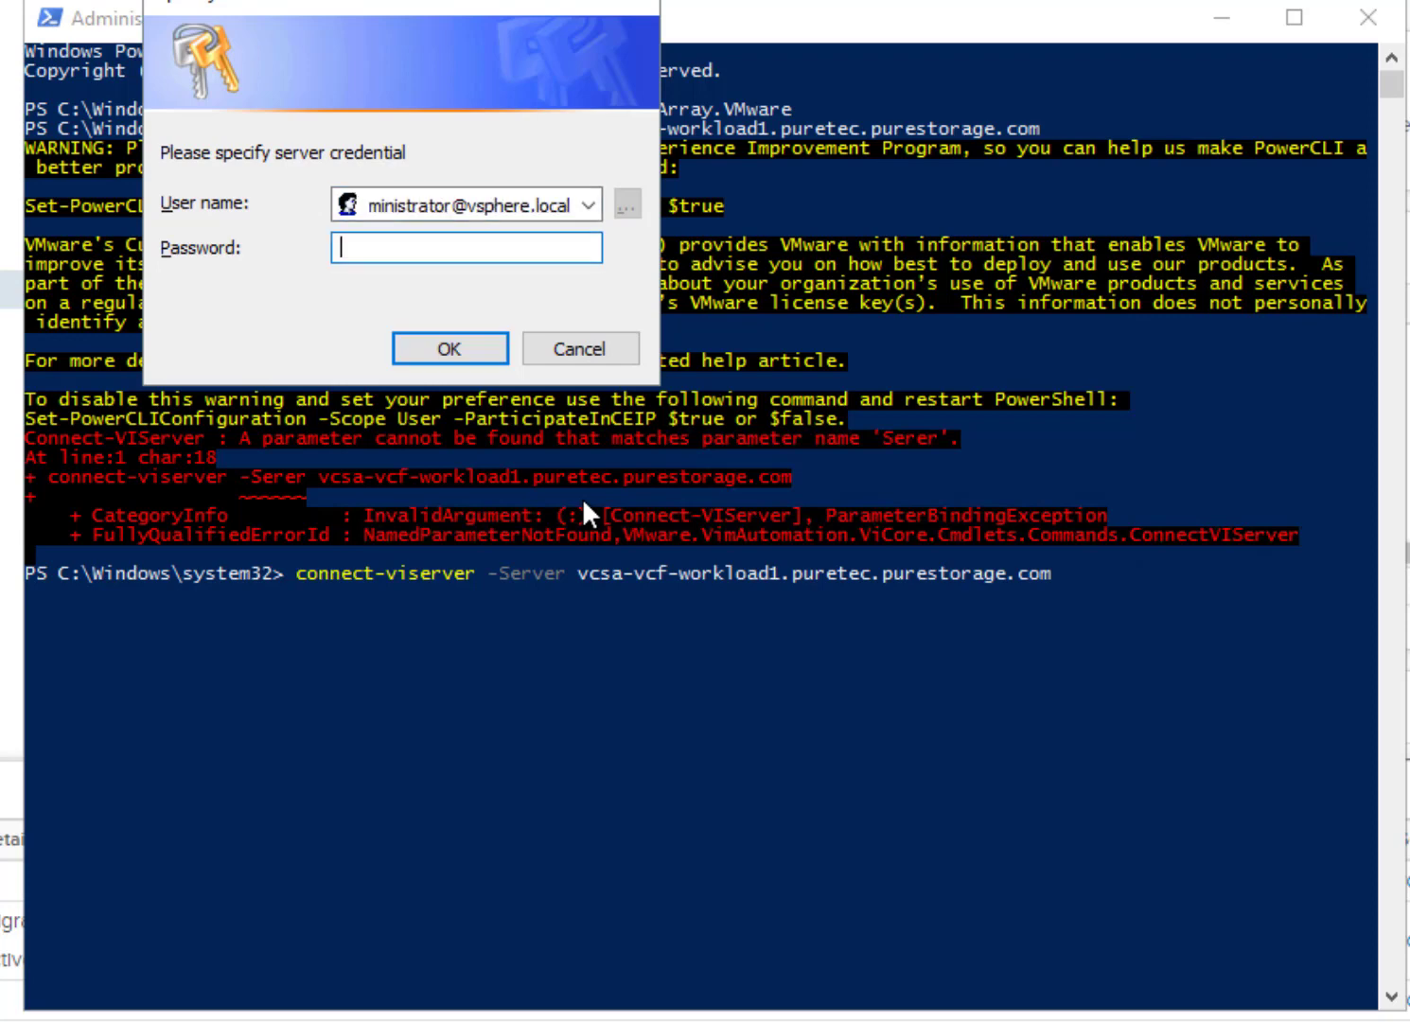
type("•••••••••••")
key("Return")
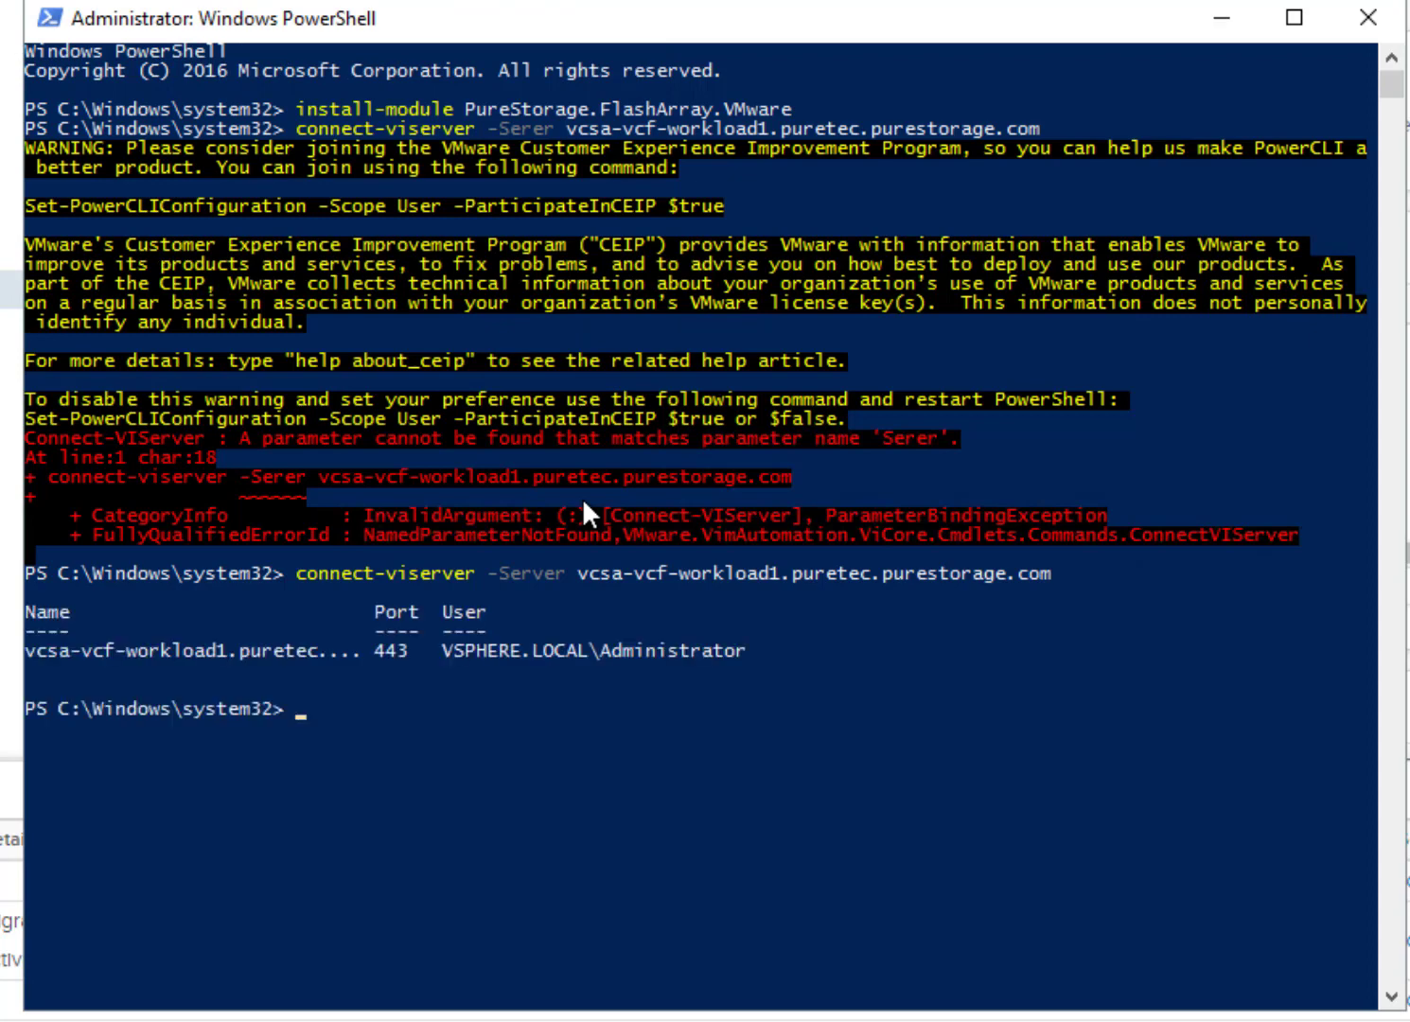
type("Install-PfavSphereP")
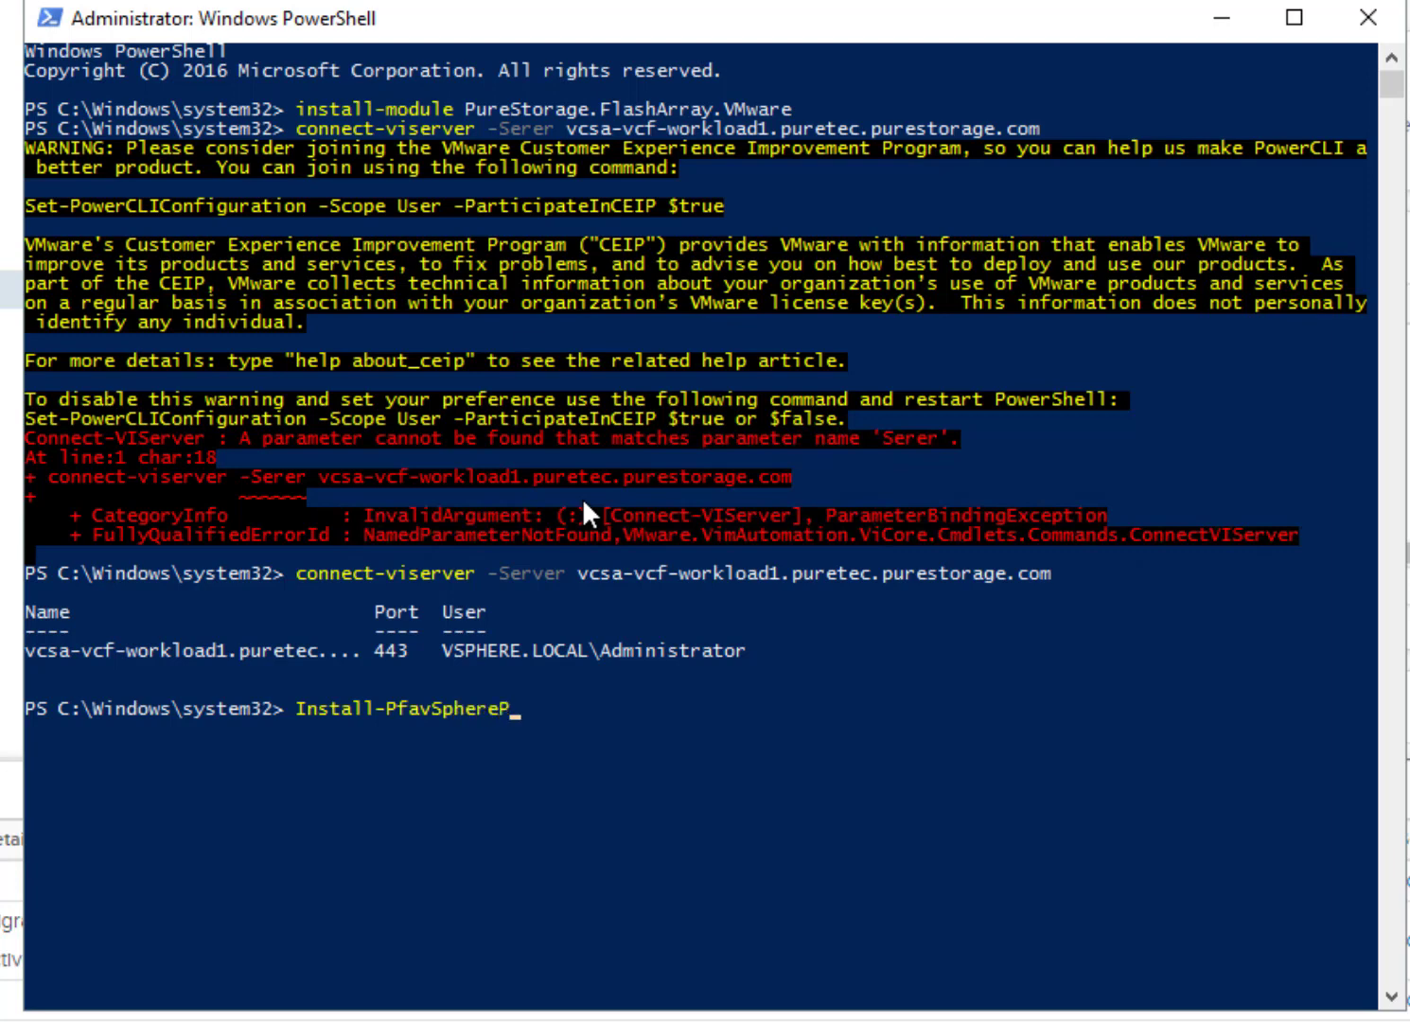
type("lugin -version 4.1.0")
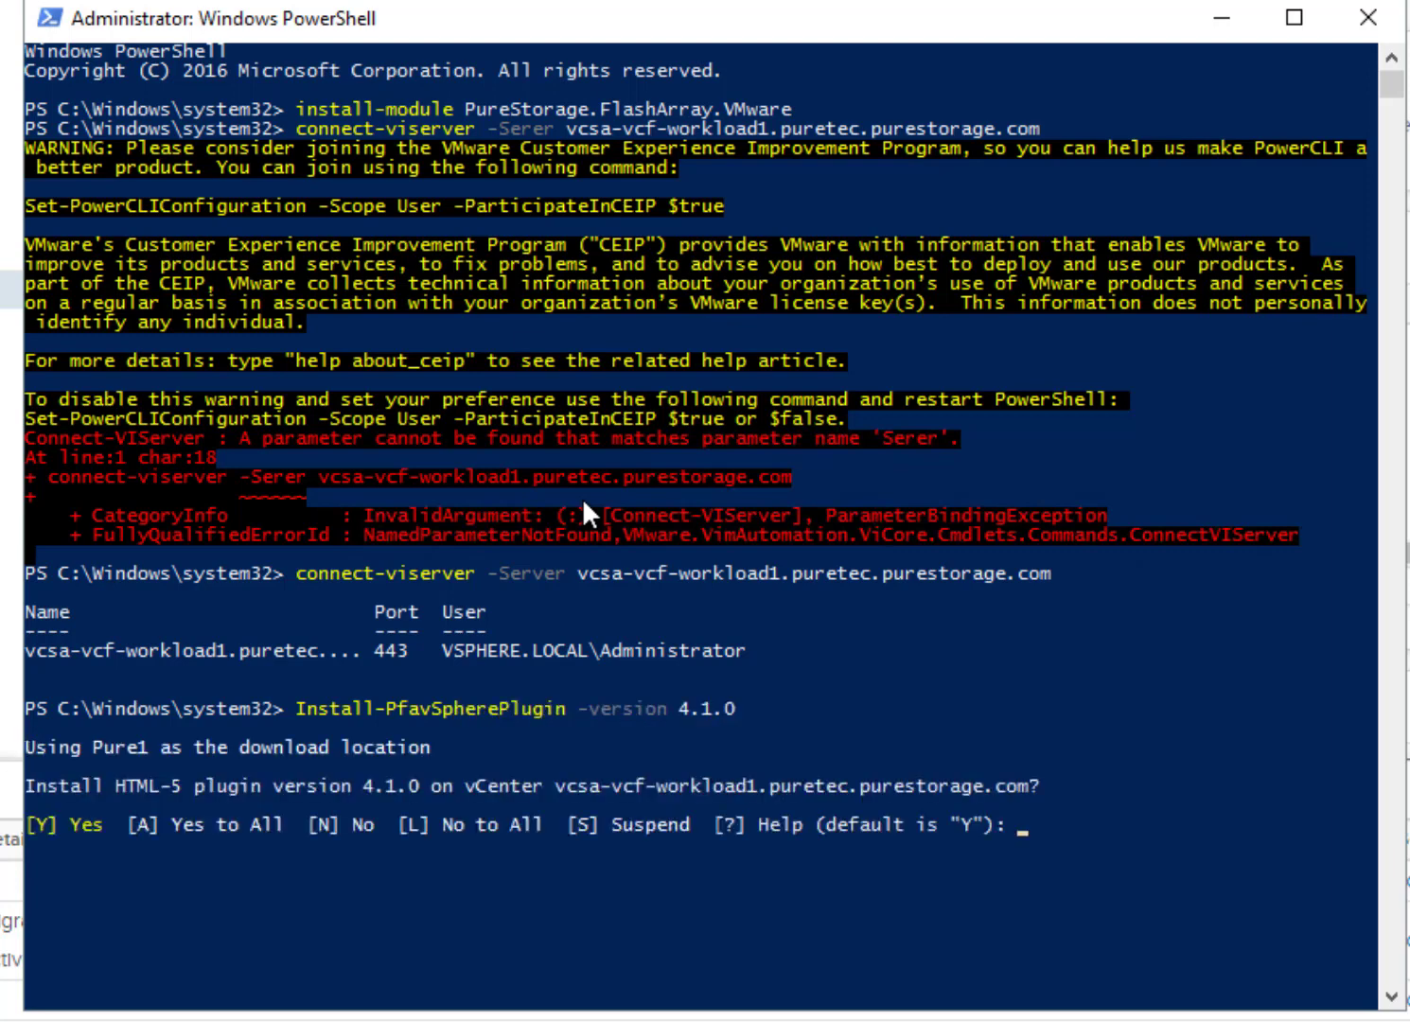
type("Y")
key("Return")
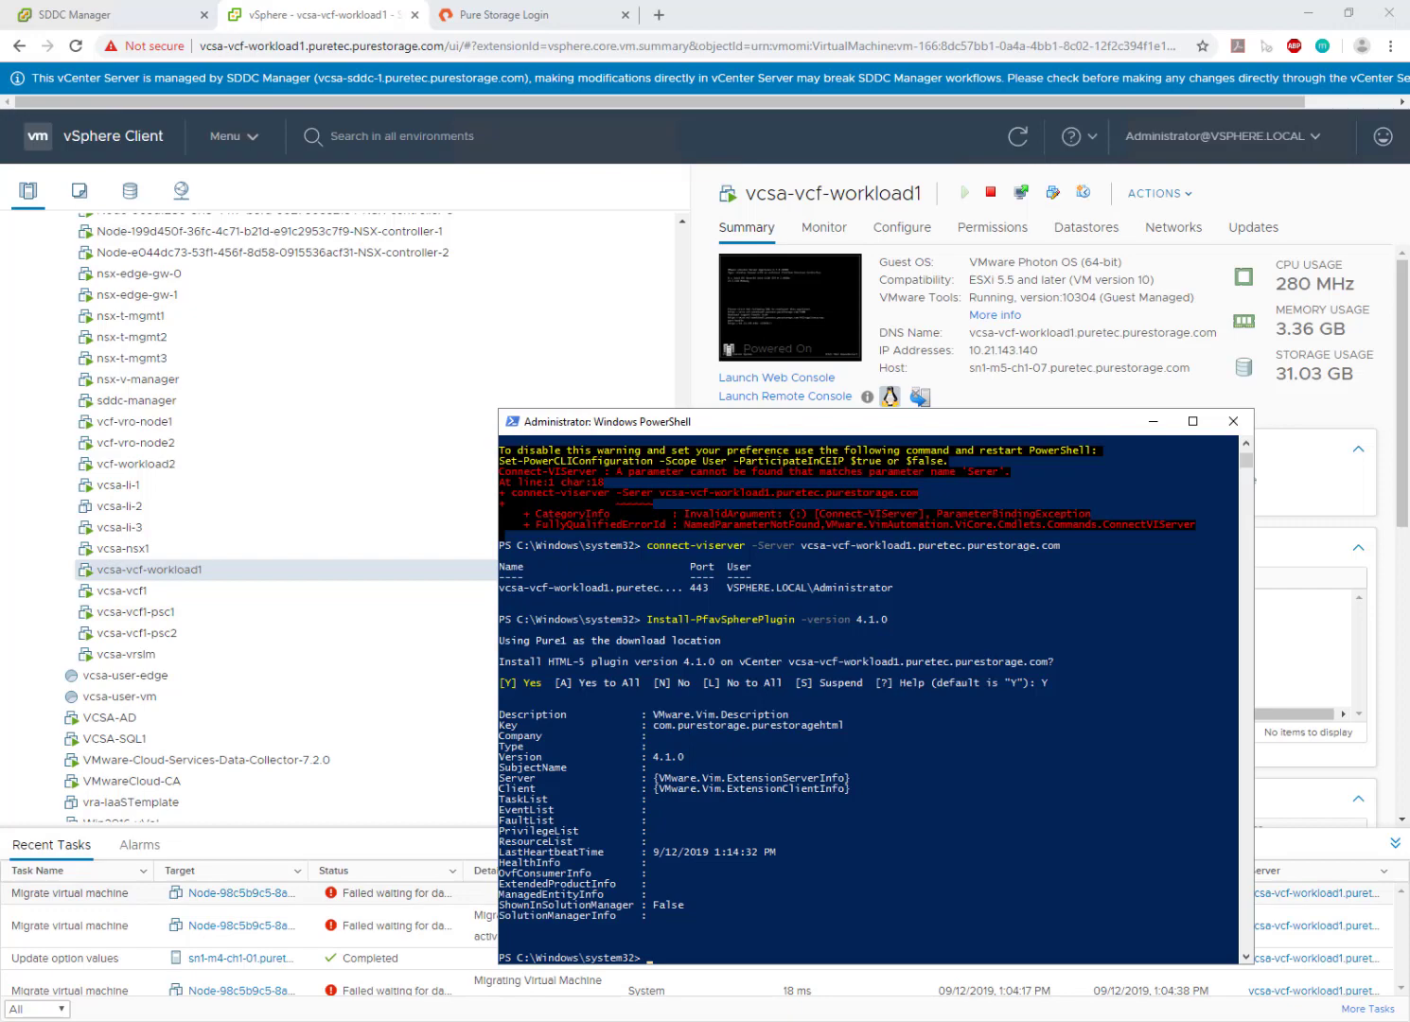
- Bring vSphere Client forward and open the Pure Storage FlashArray view from the menu
left_click(703, 852)
left_click(1169, 418)
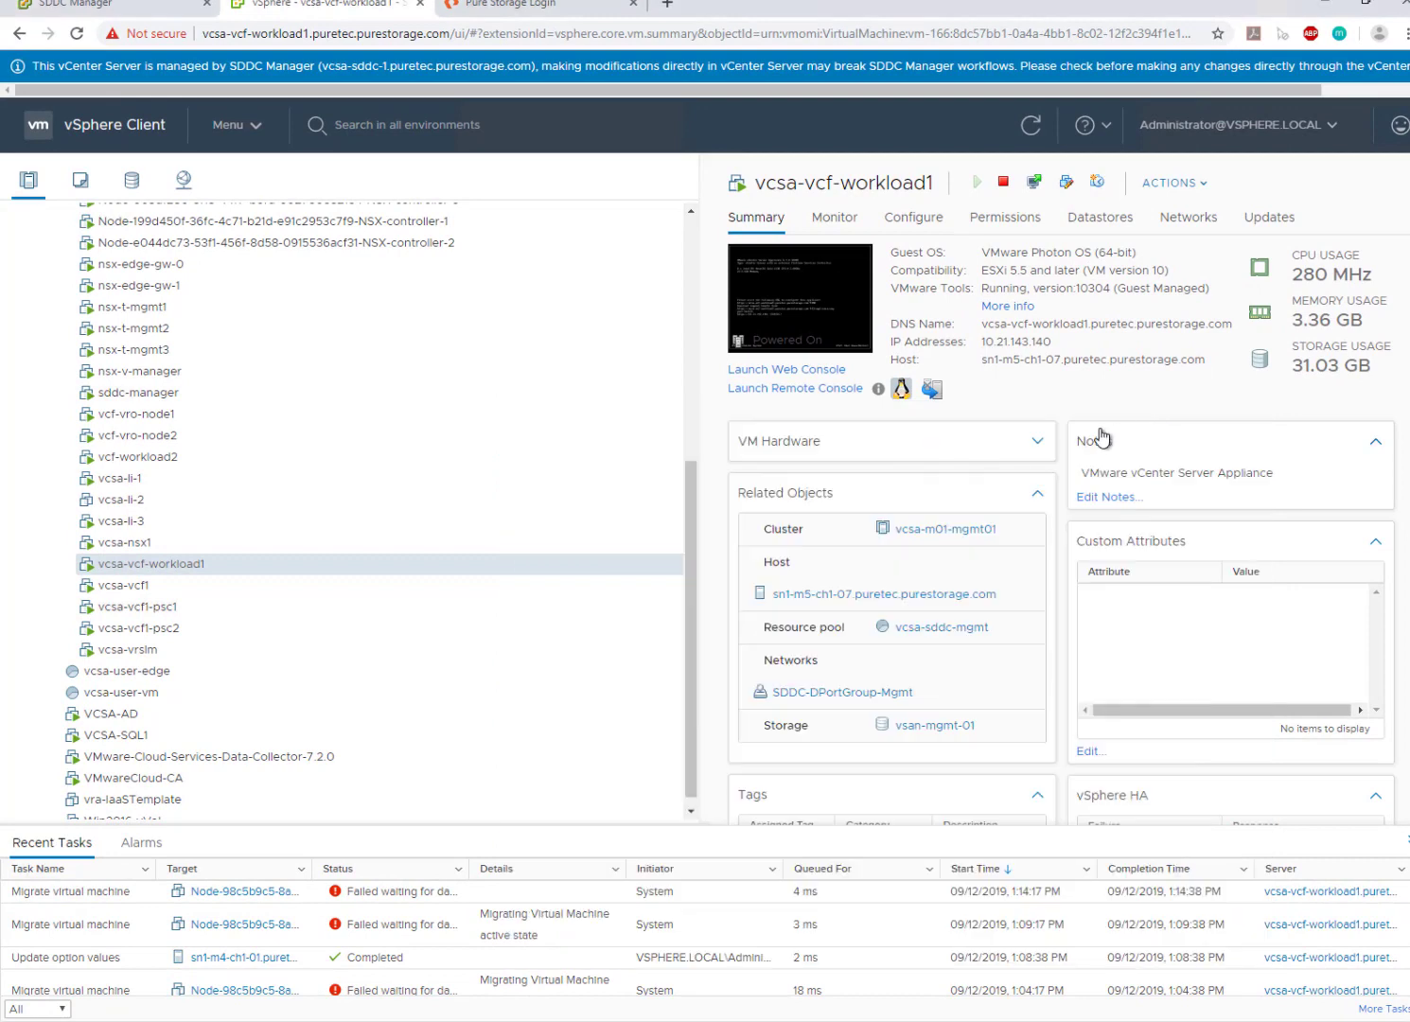
left_click(295, 36)
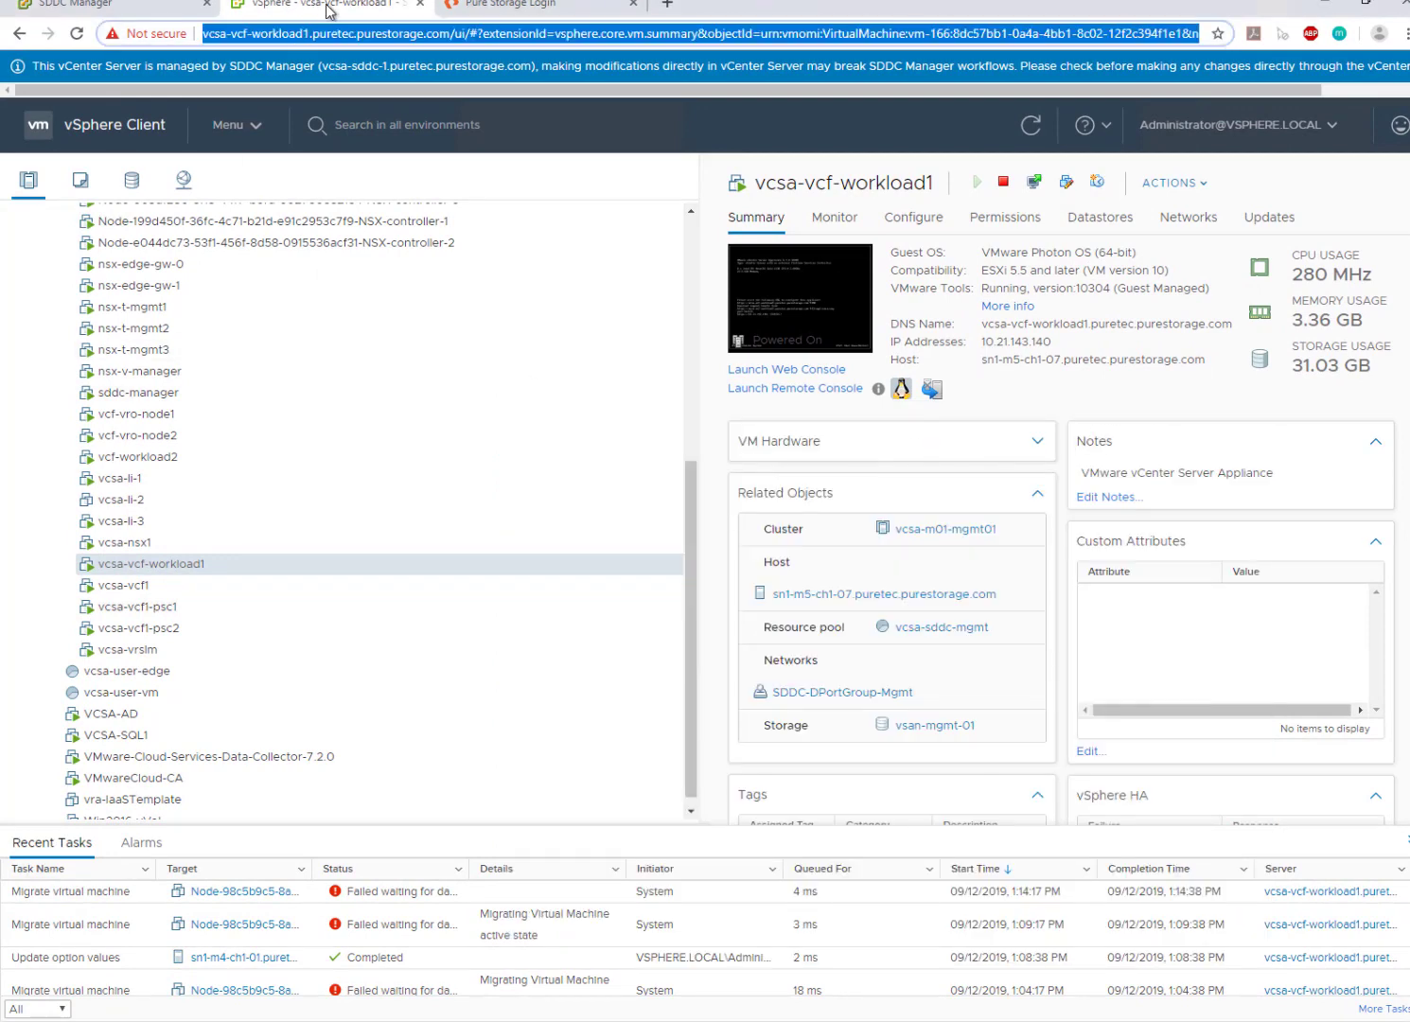
left_click(243, 126)
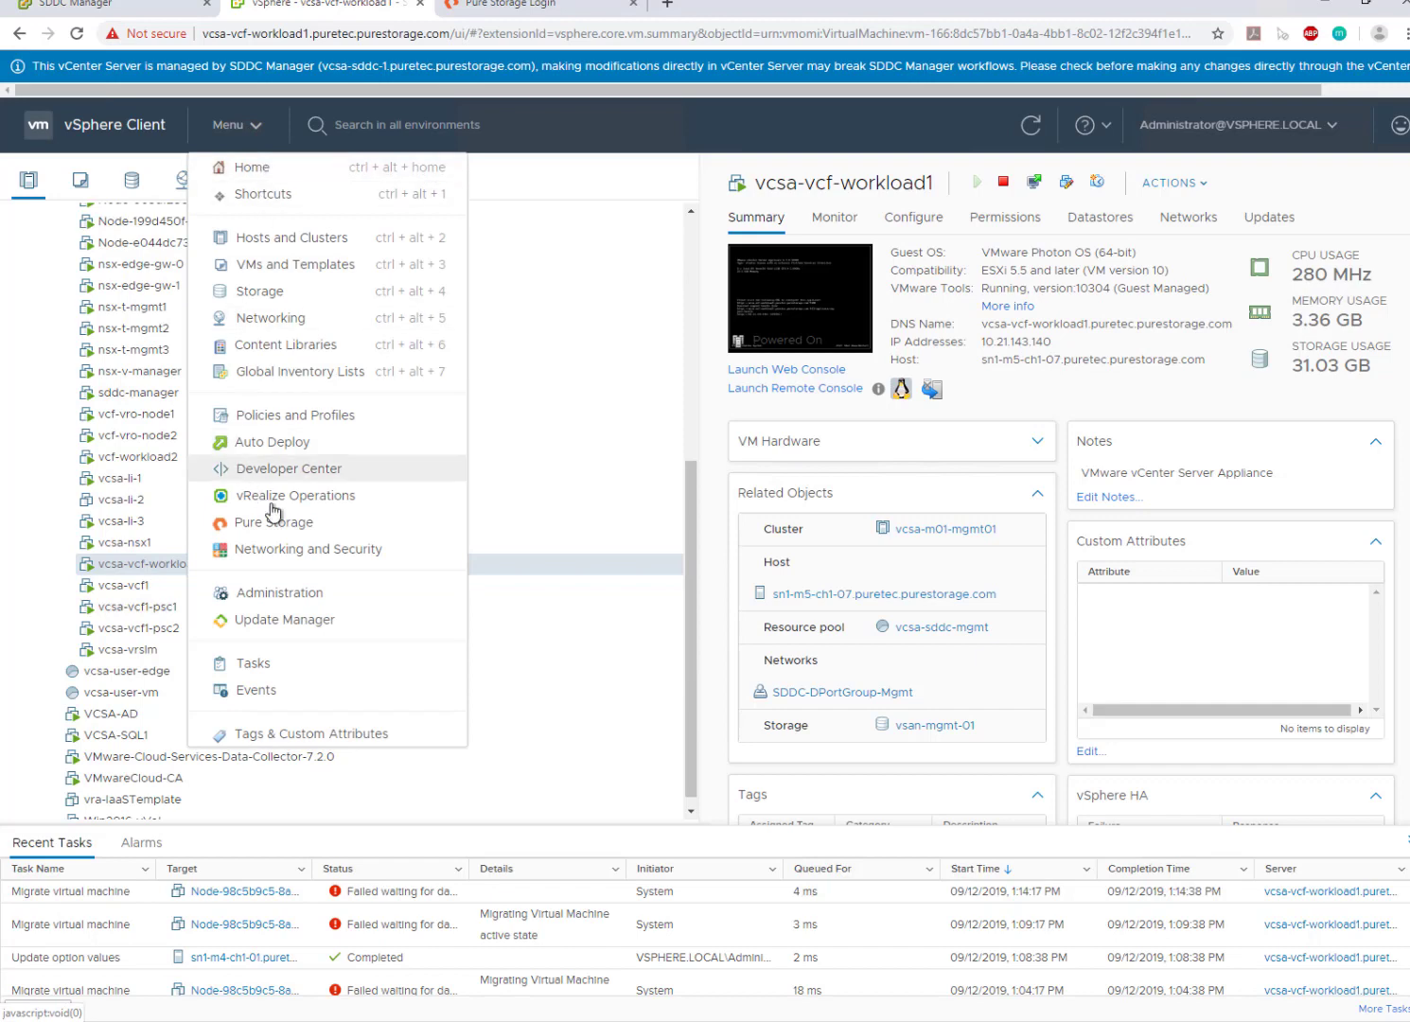
left_click(289, 528)
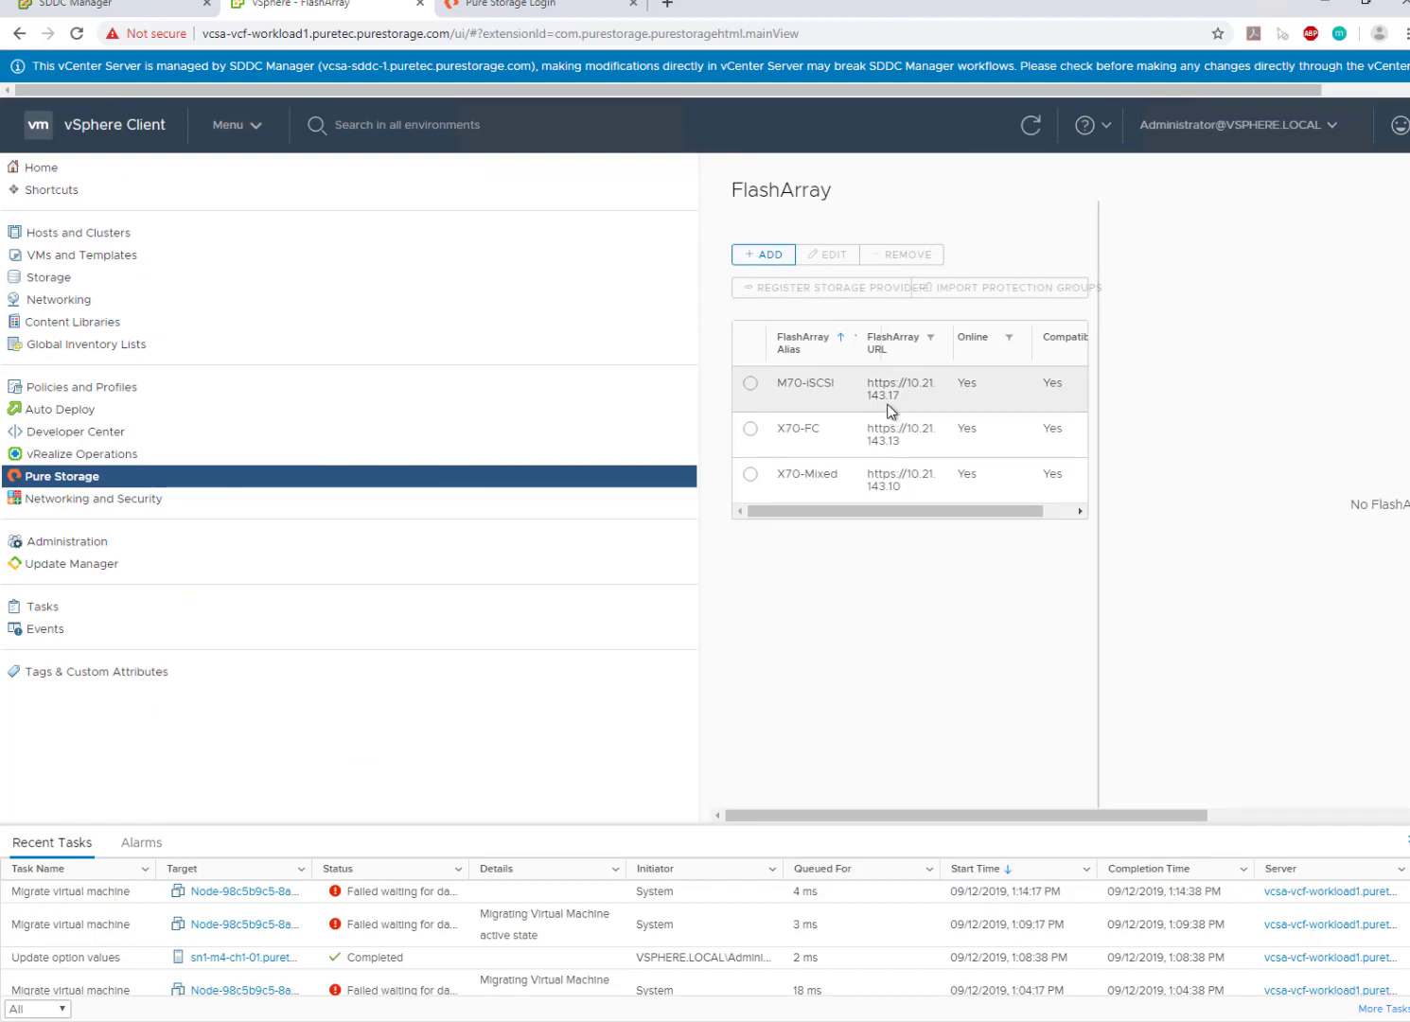
- Register X70-FC as a storage provider for vcsa-vcf-workload1 using the FlashArray user credentials
left_click(750, 432)
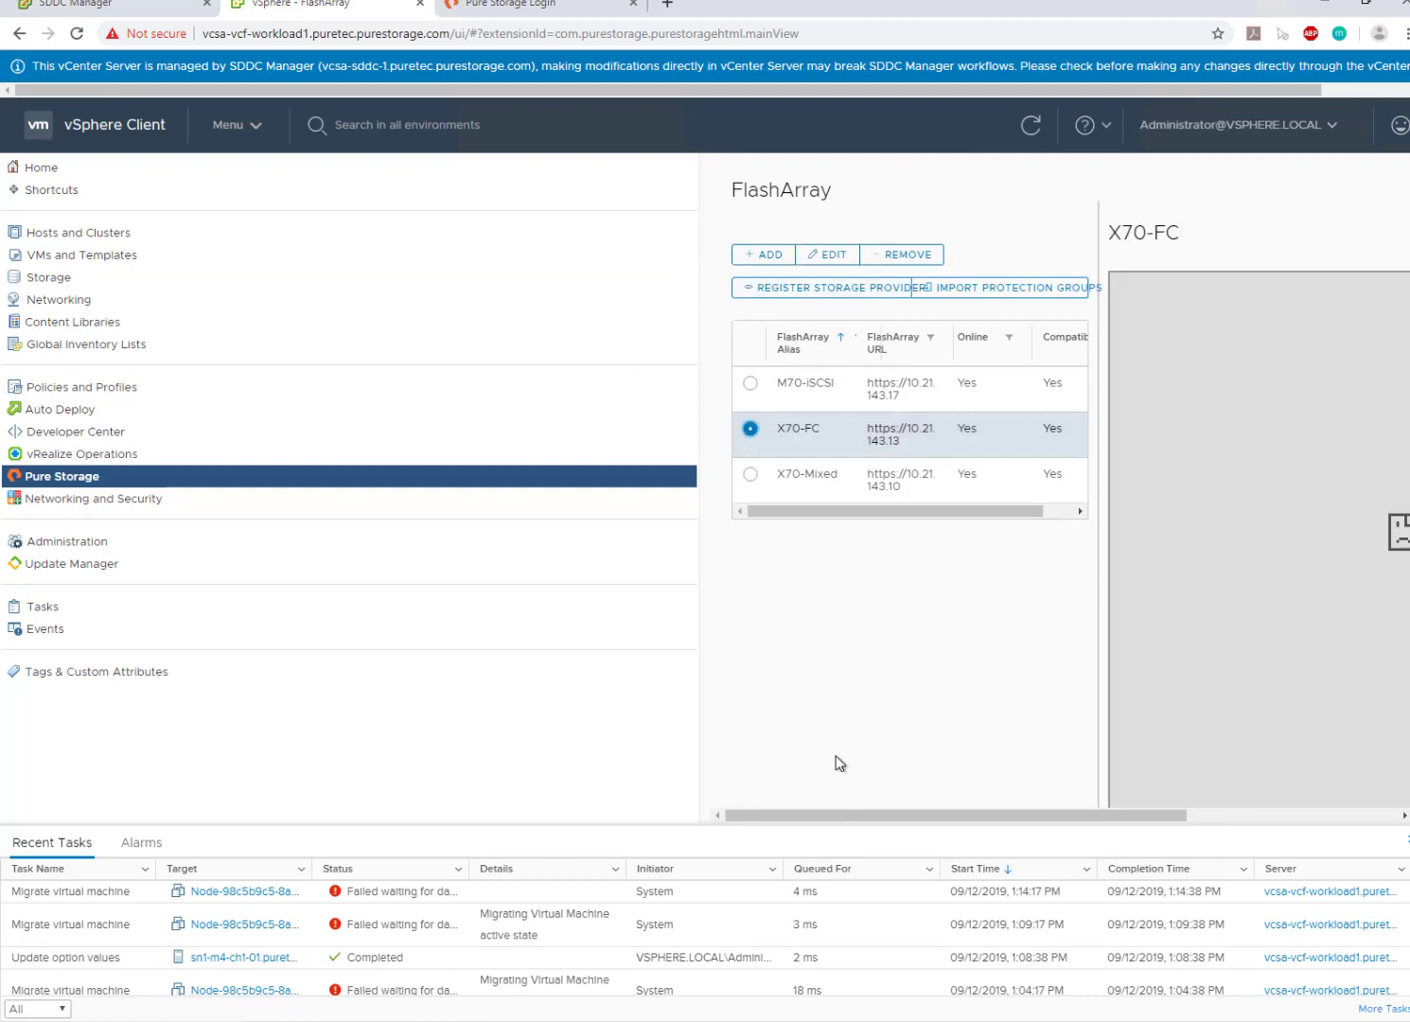
left_click(843, 288)
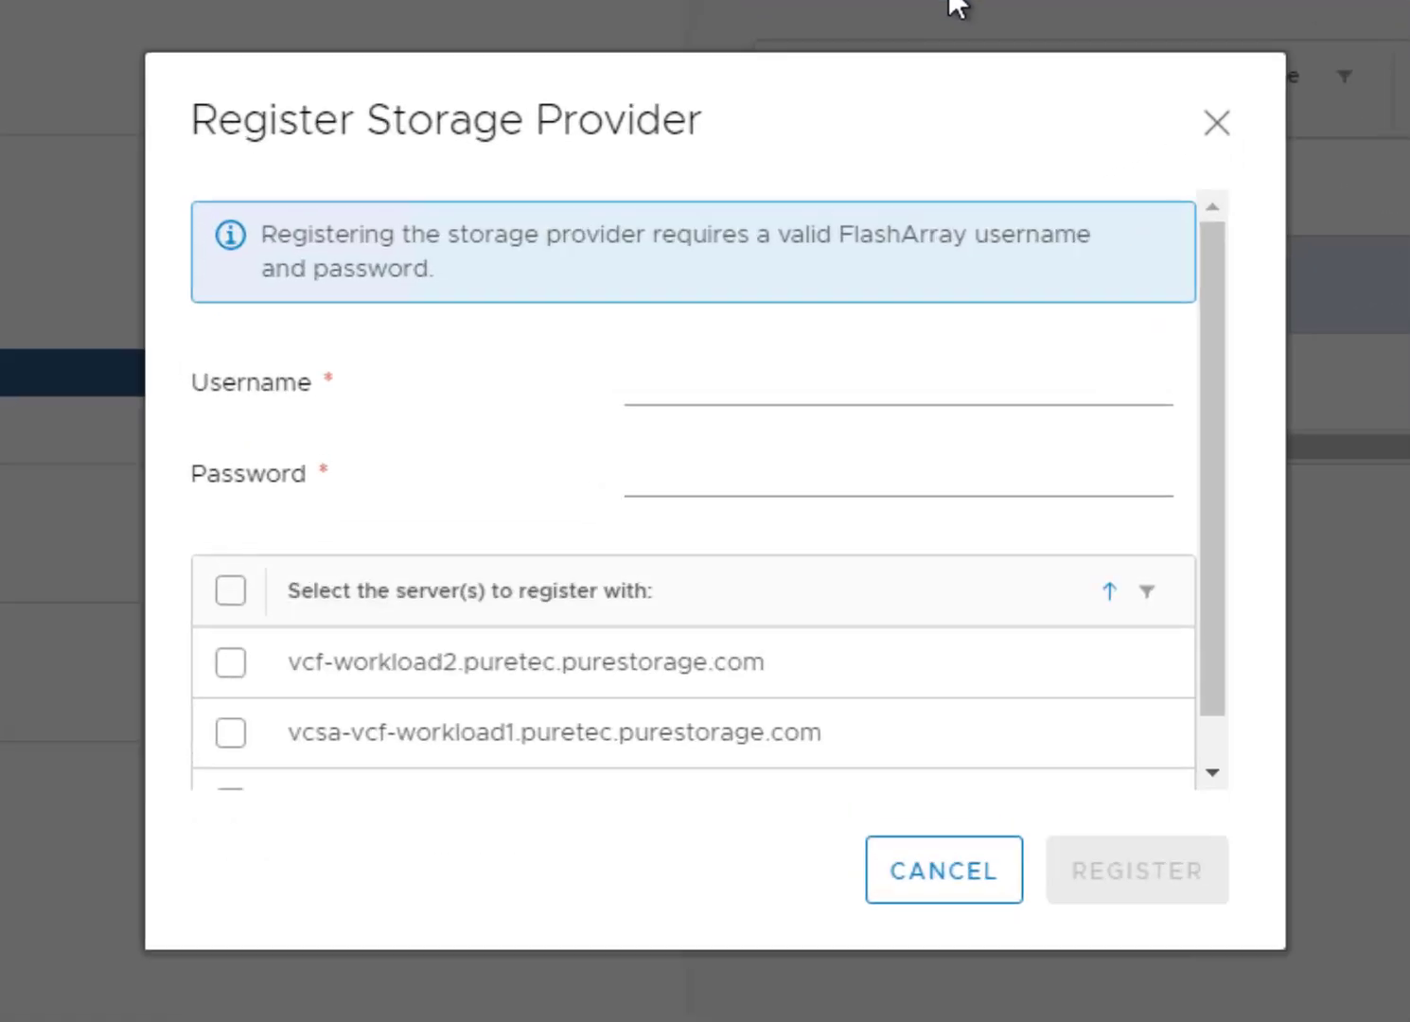
left_click(746, 399)
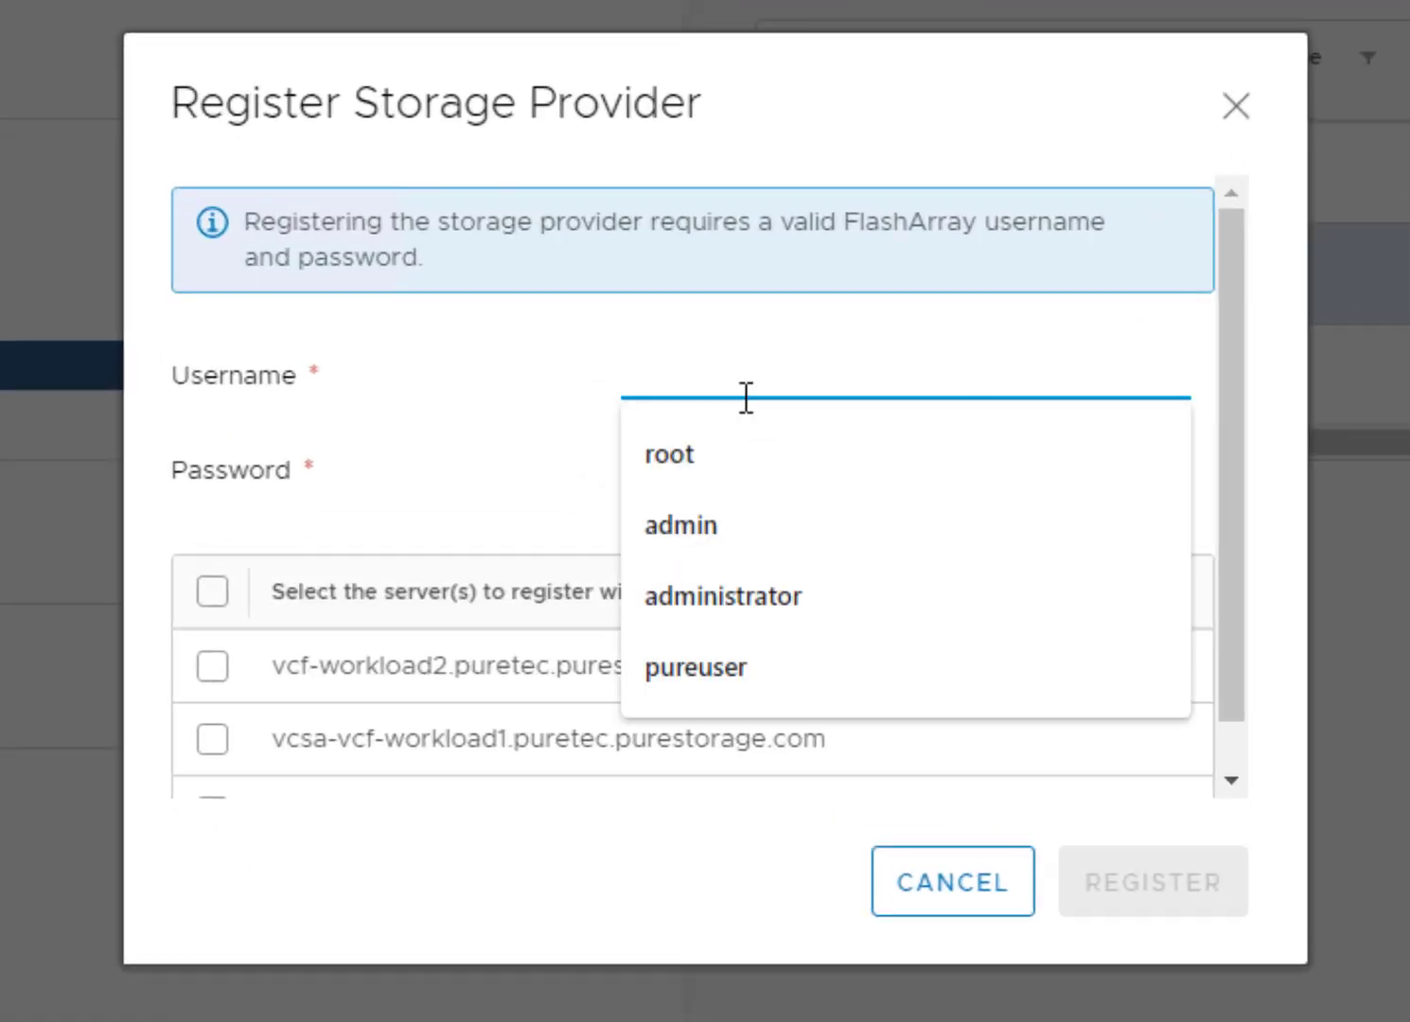
type("pureuser")
key("Tab")
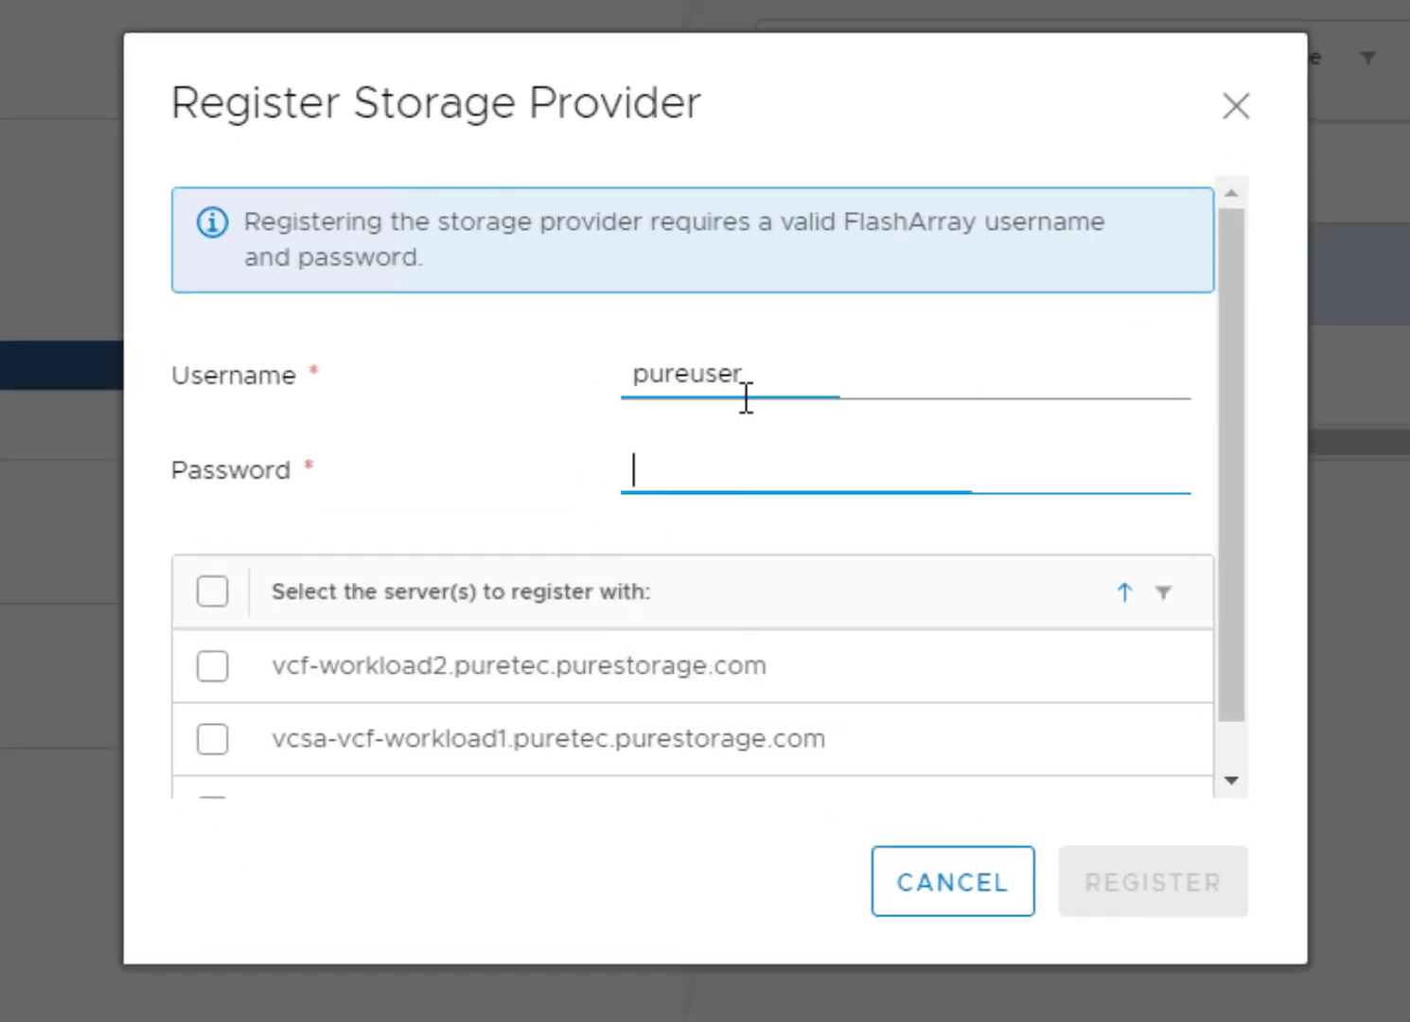
type("••••use")
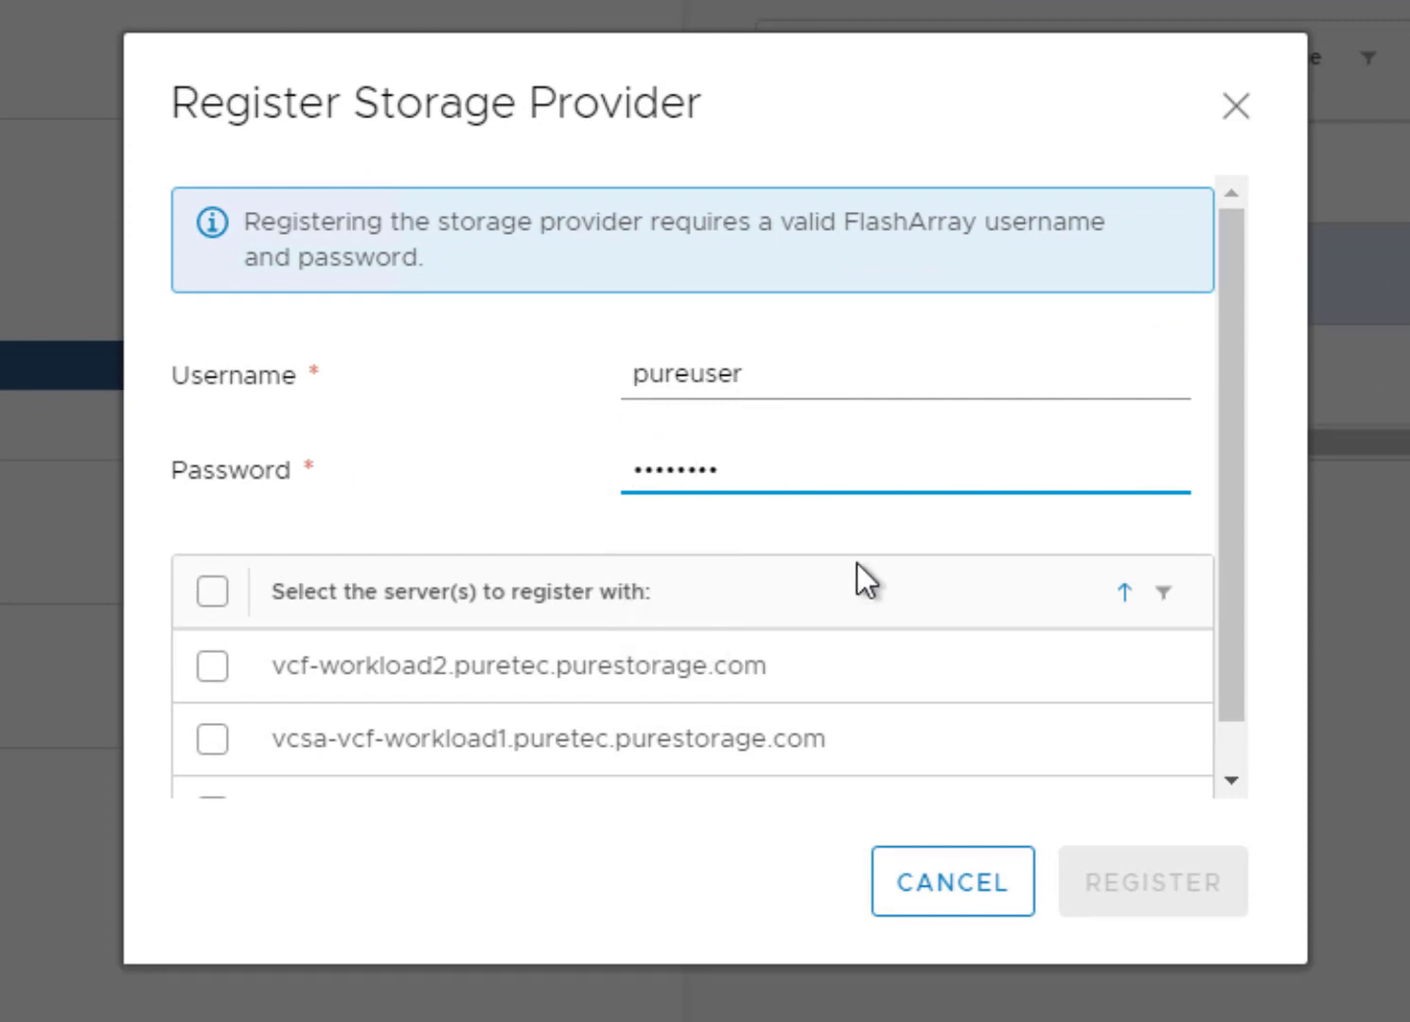
left_click(212, 740)
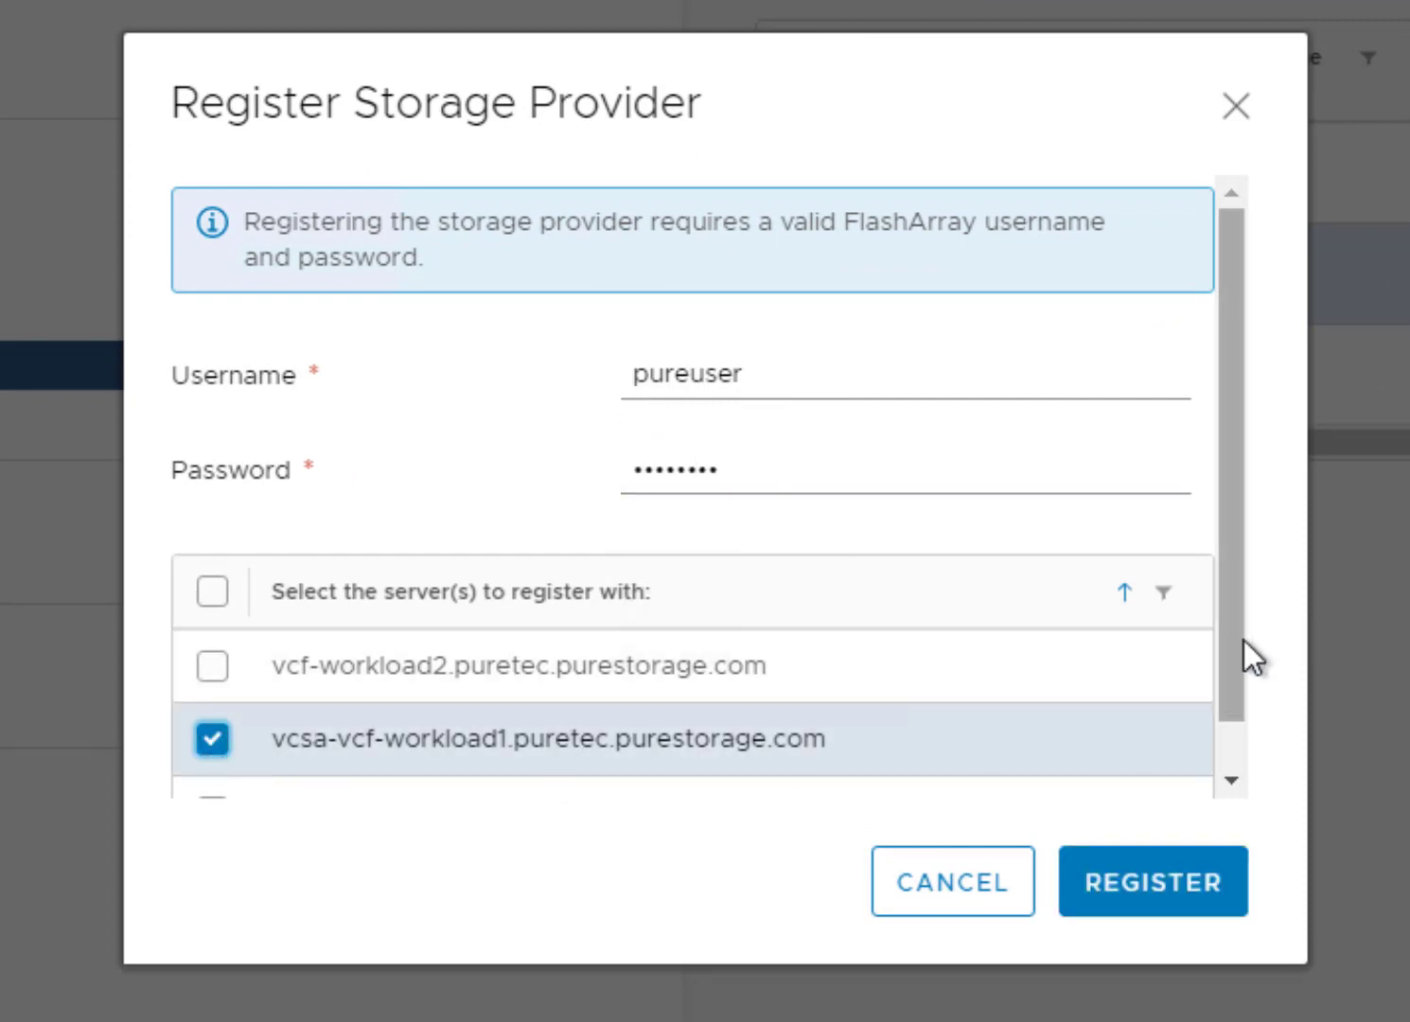
scroll(1232, 647, "down", 1)
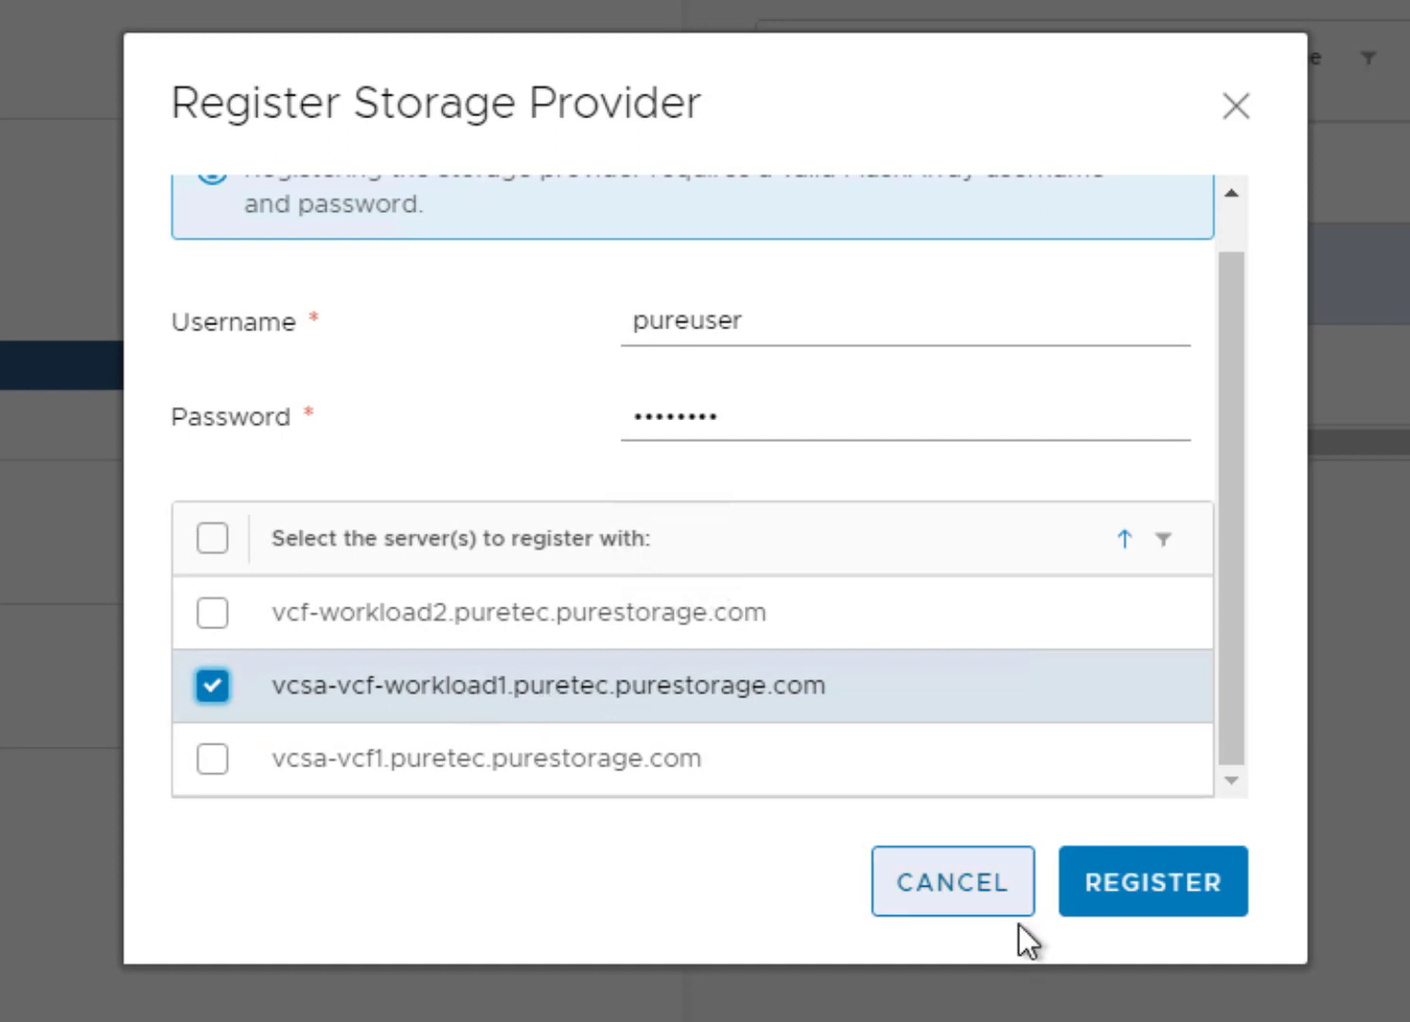
left_click(1130, 887)
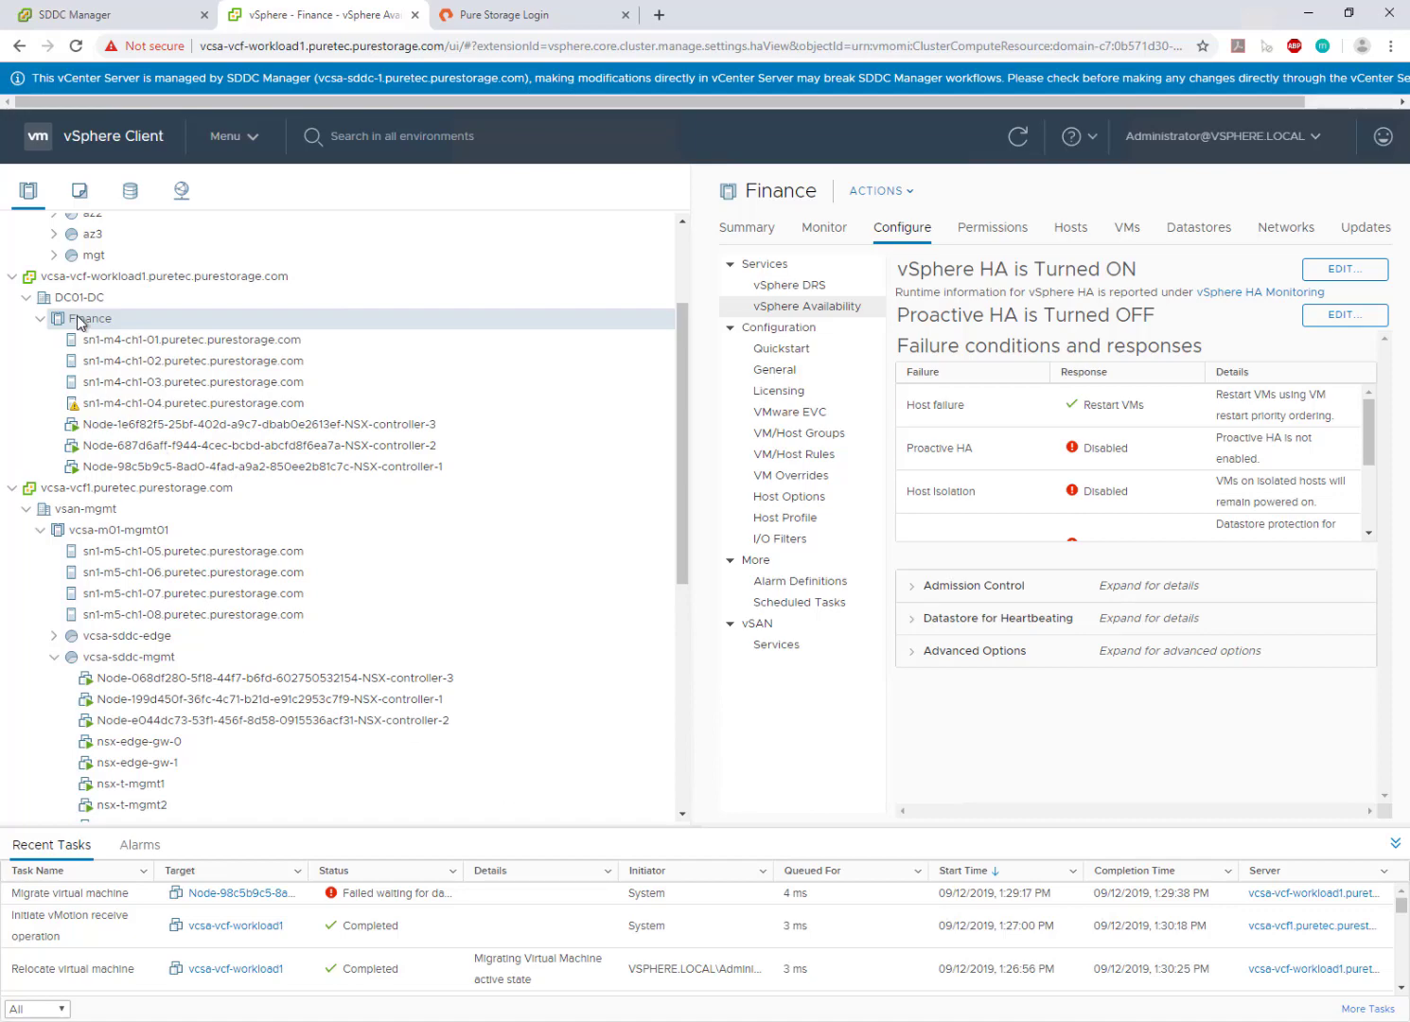
- Add a Finance host group on FlashArray M70-iSCSI over iSCSI, configuring initiators on its hosts
right_click(79, 320)
mouse_move(182, 910)
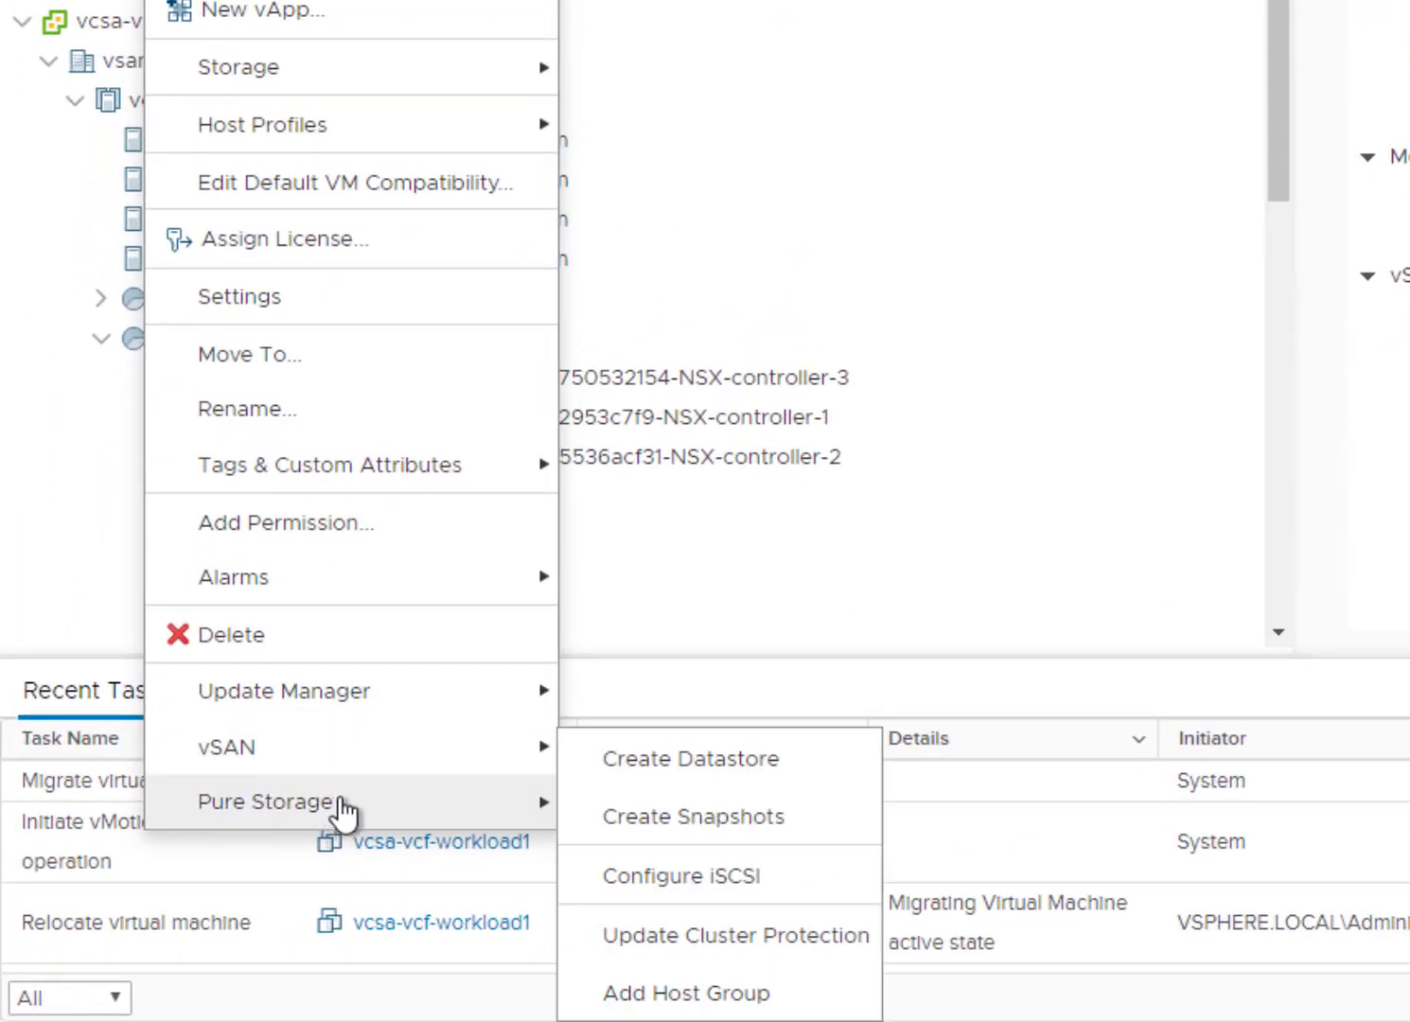
left_click(742, 993)
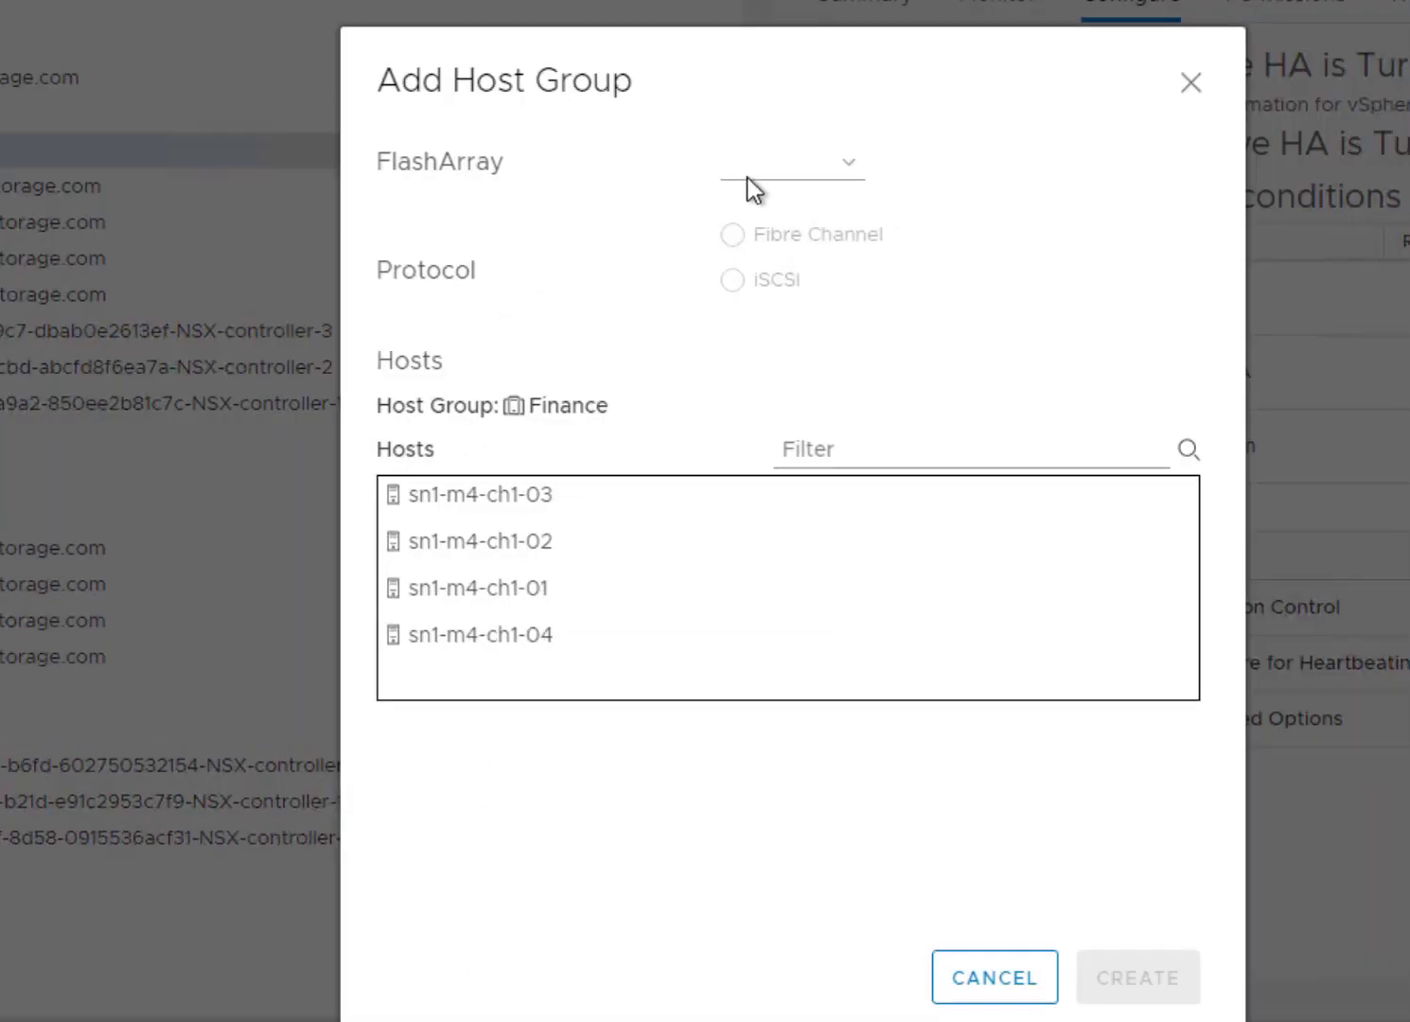
left_click(805, 169)
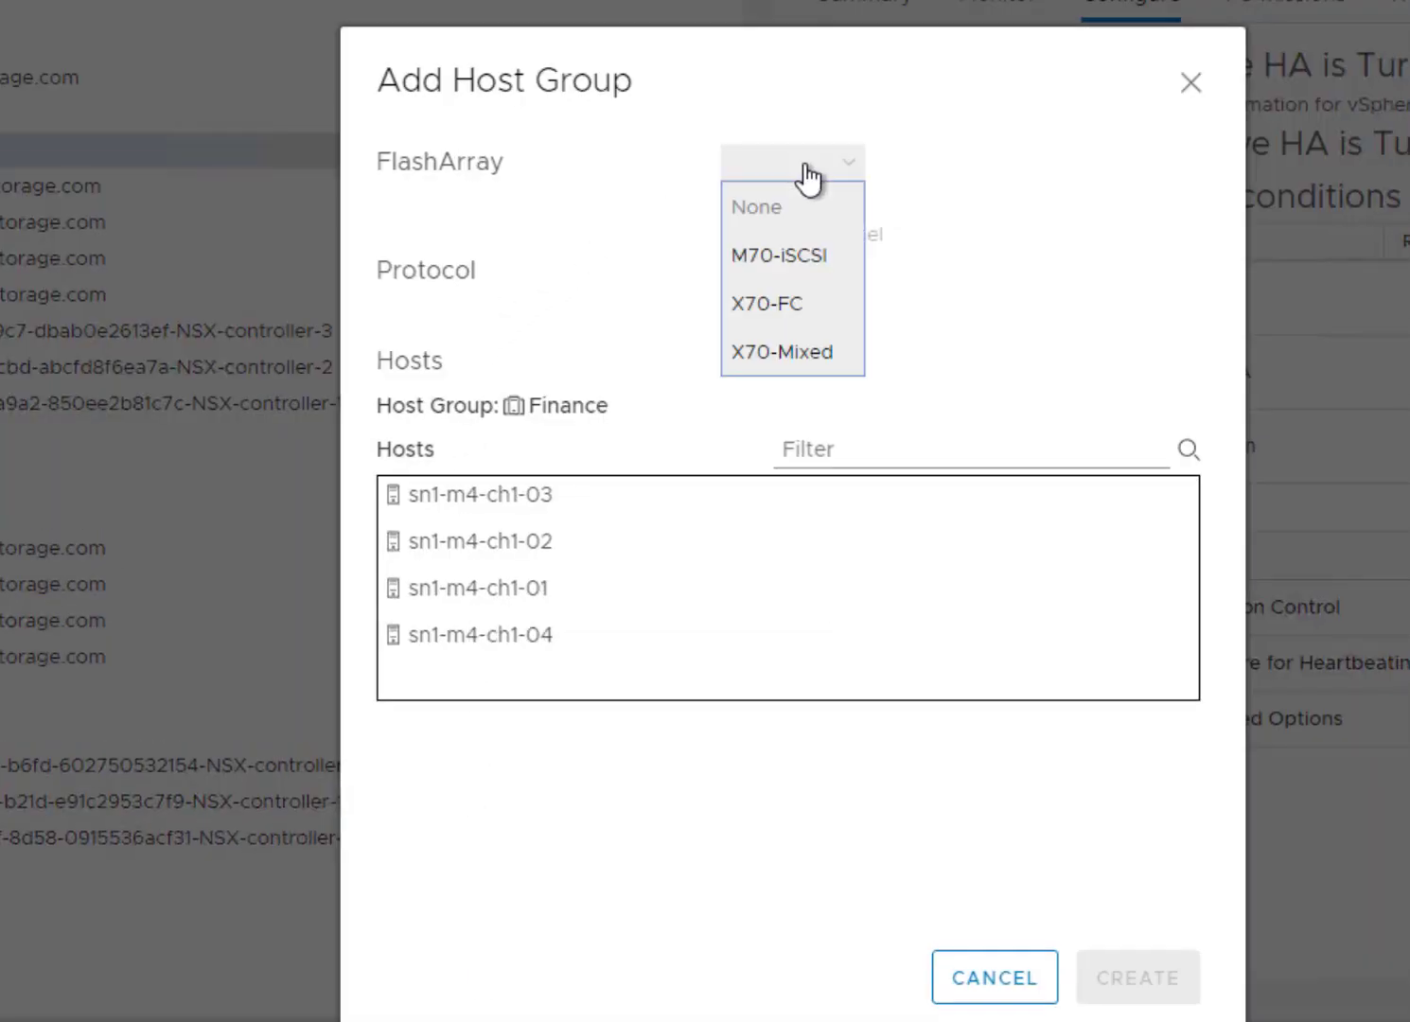
left_click(771, 302)
left_click(734, 280)
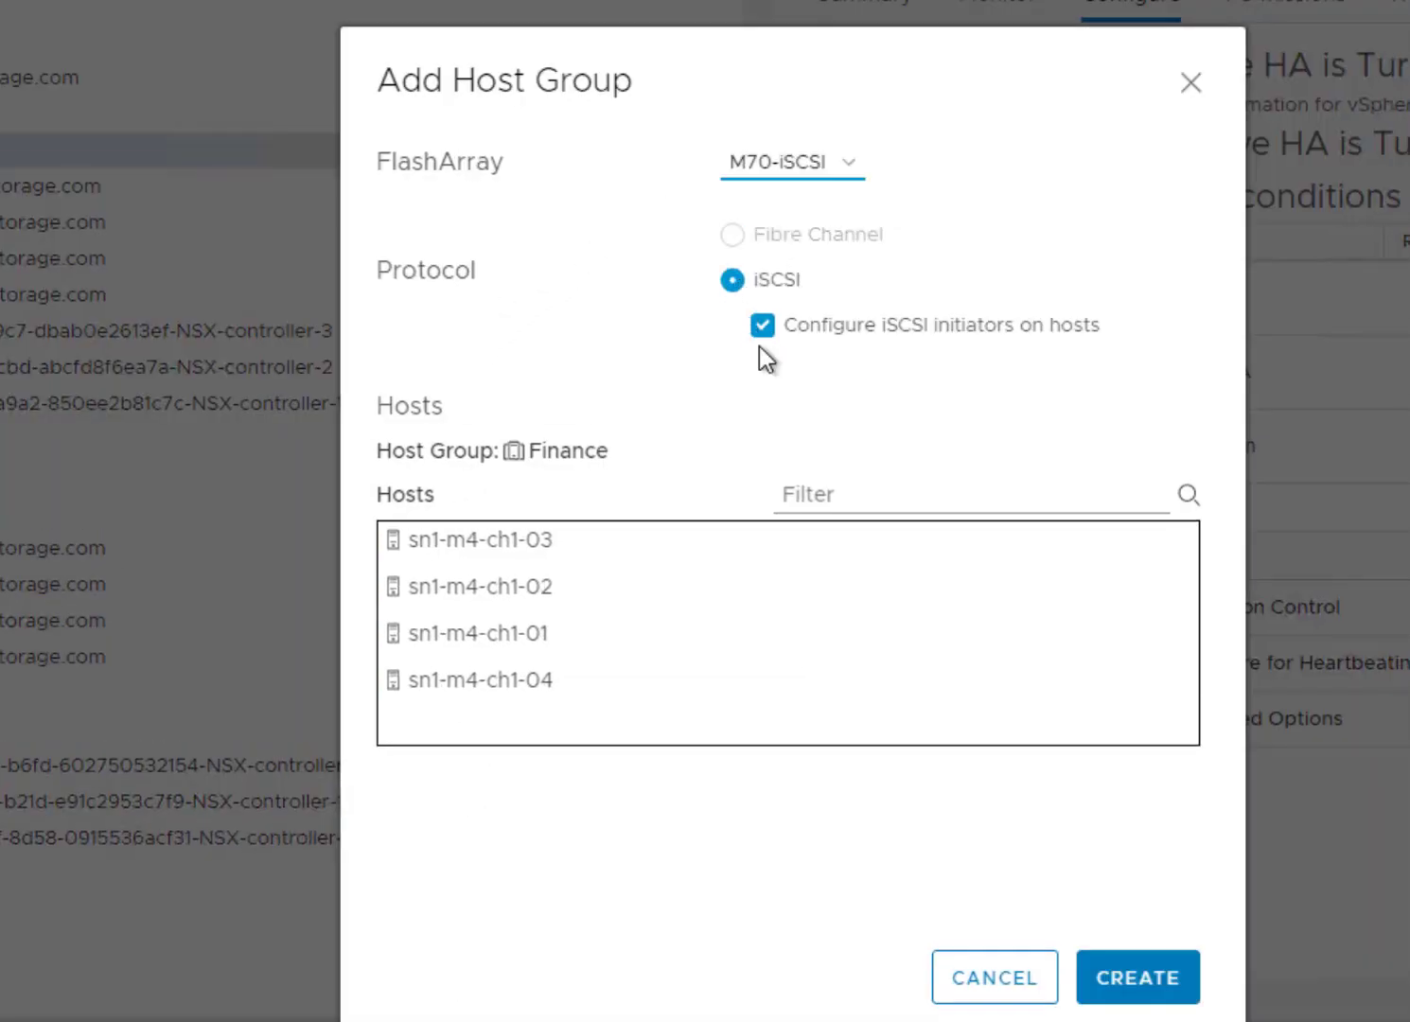
left_click(1139, 983)
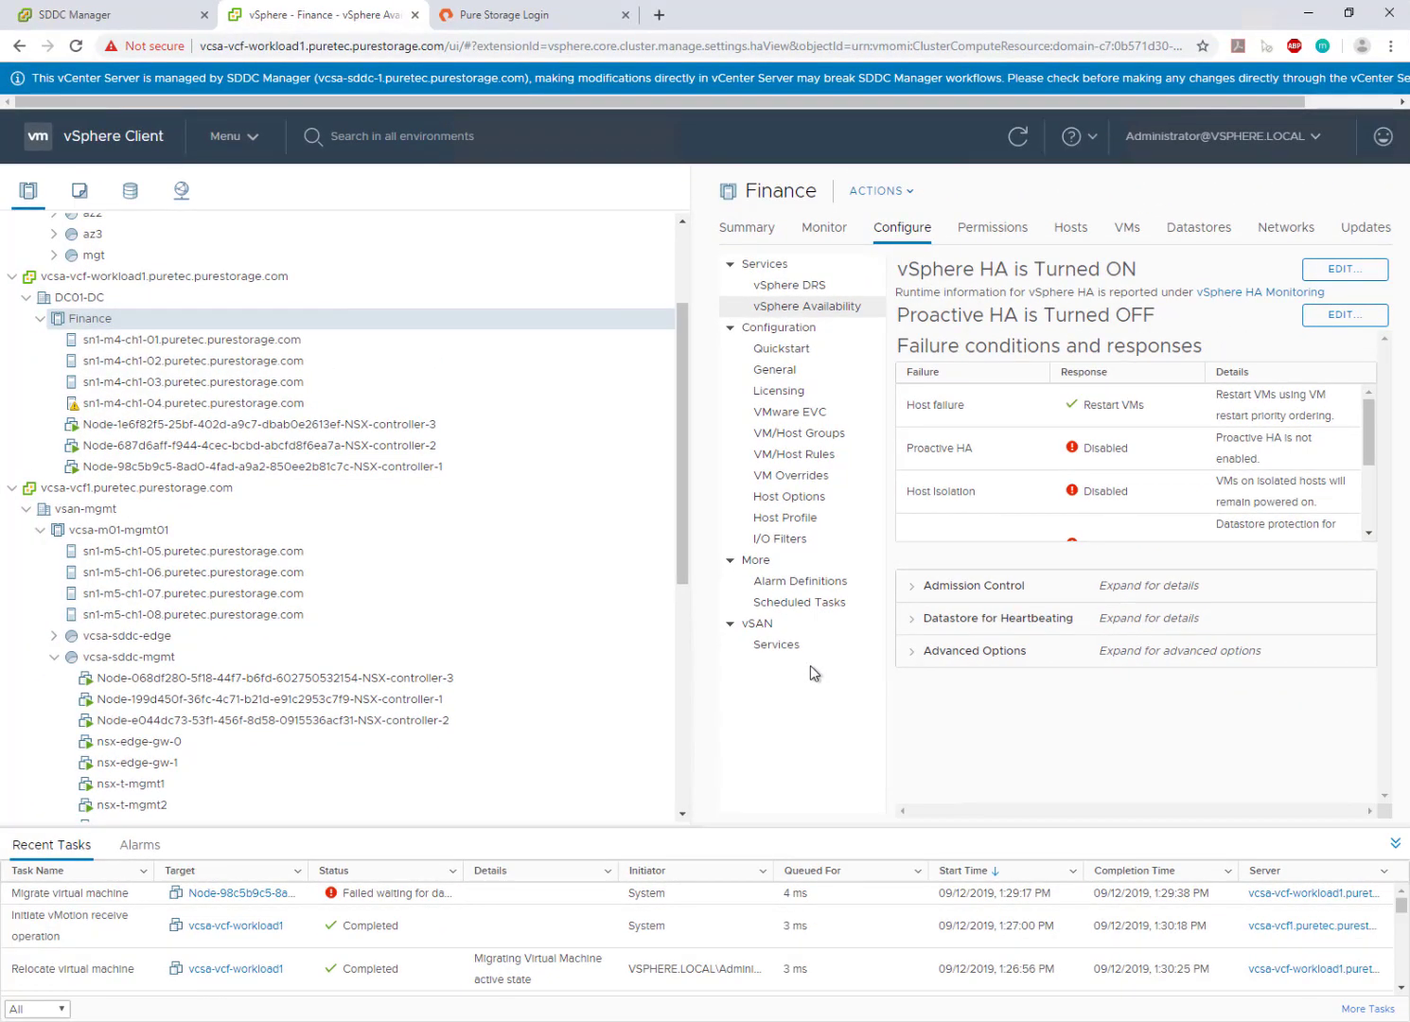
left_click(1016, 137)
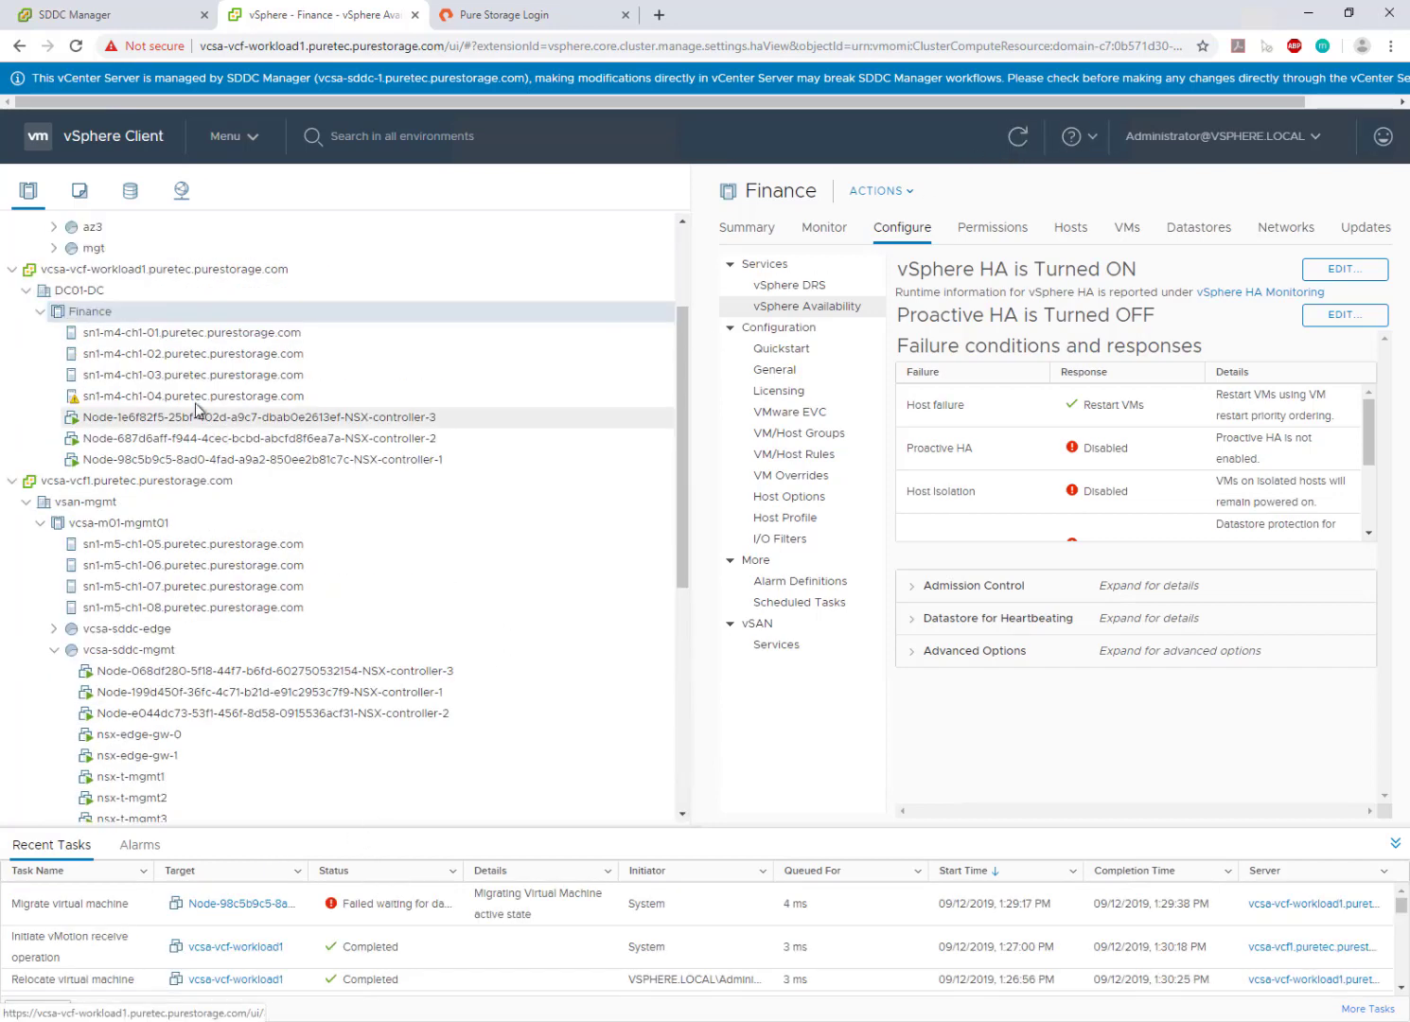
right_click(100, 314)
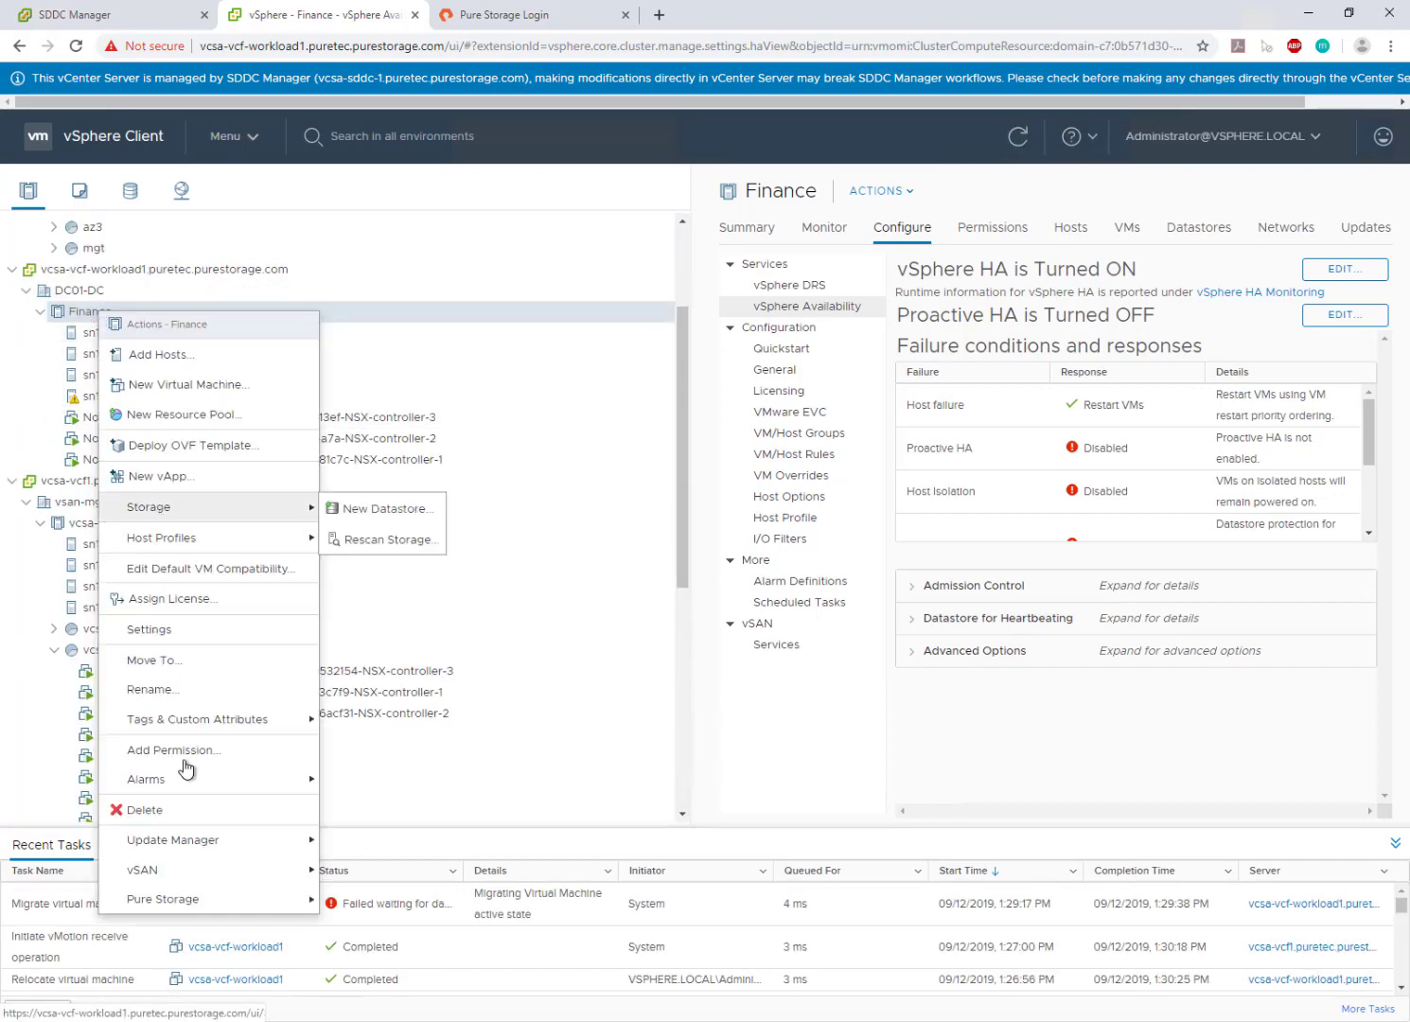
- Create a VVol datastore named Finance3 on FlashArray M70-iSCSI for the Finance cluster
mouse_move(204, 902)
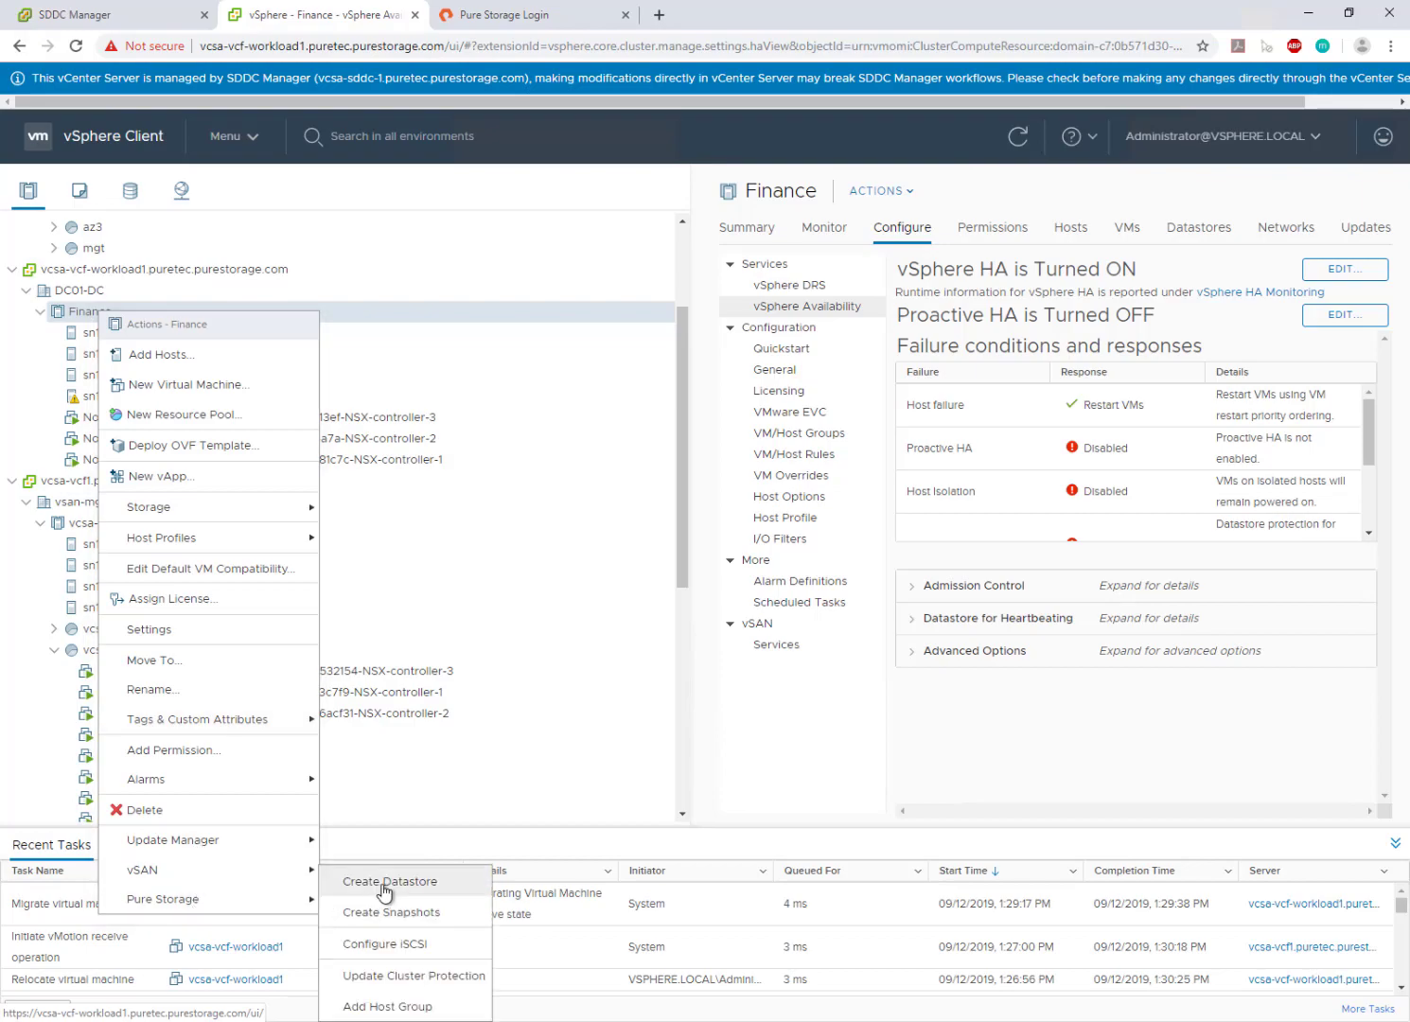
left_click(382, 890)
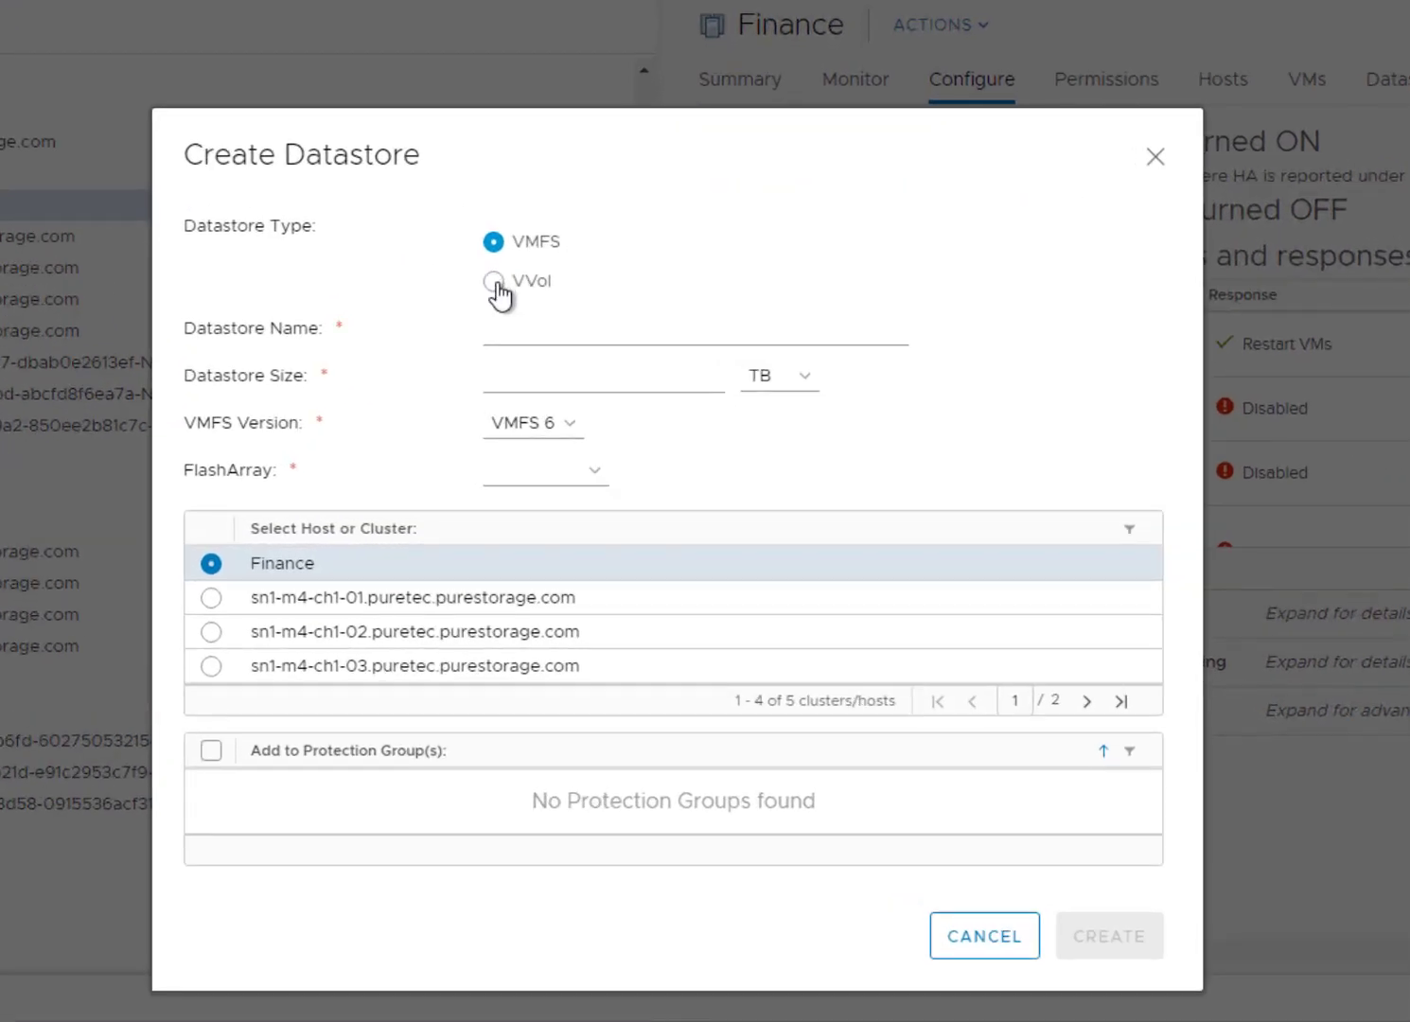
left_click(494, 281)
left_click(682, 340)
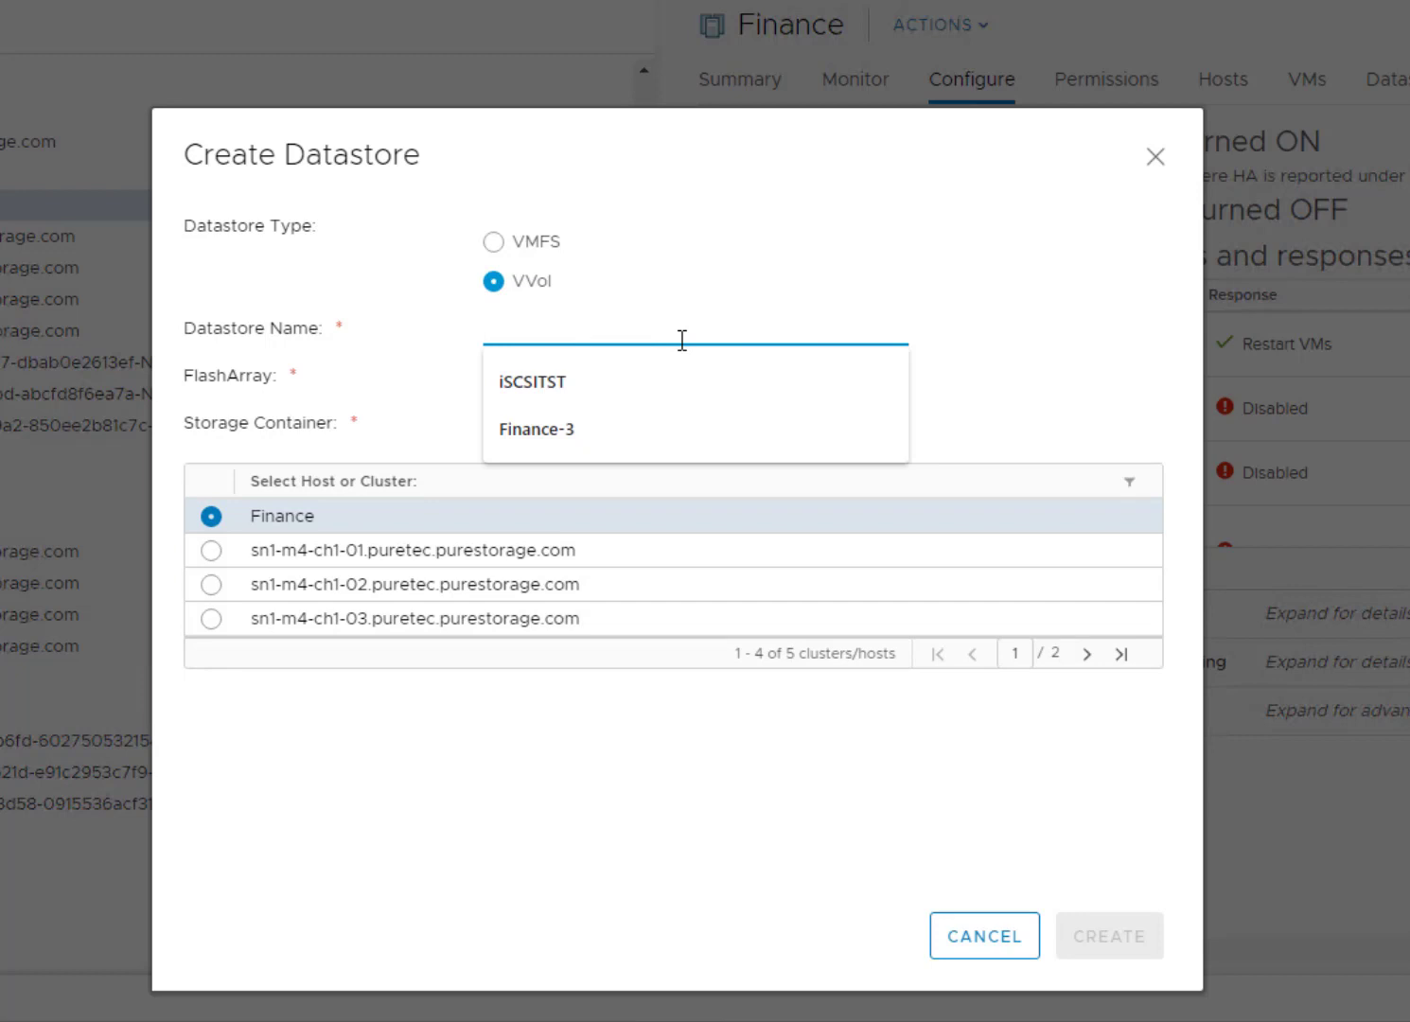
key("Down")
key("Down")
key("Return")
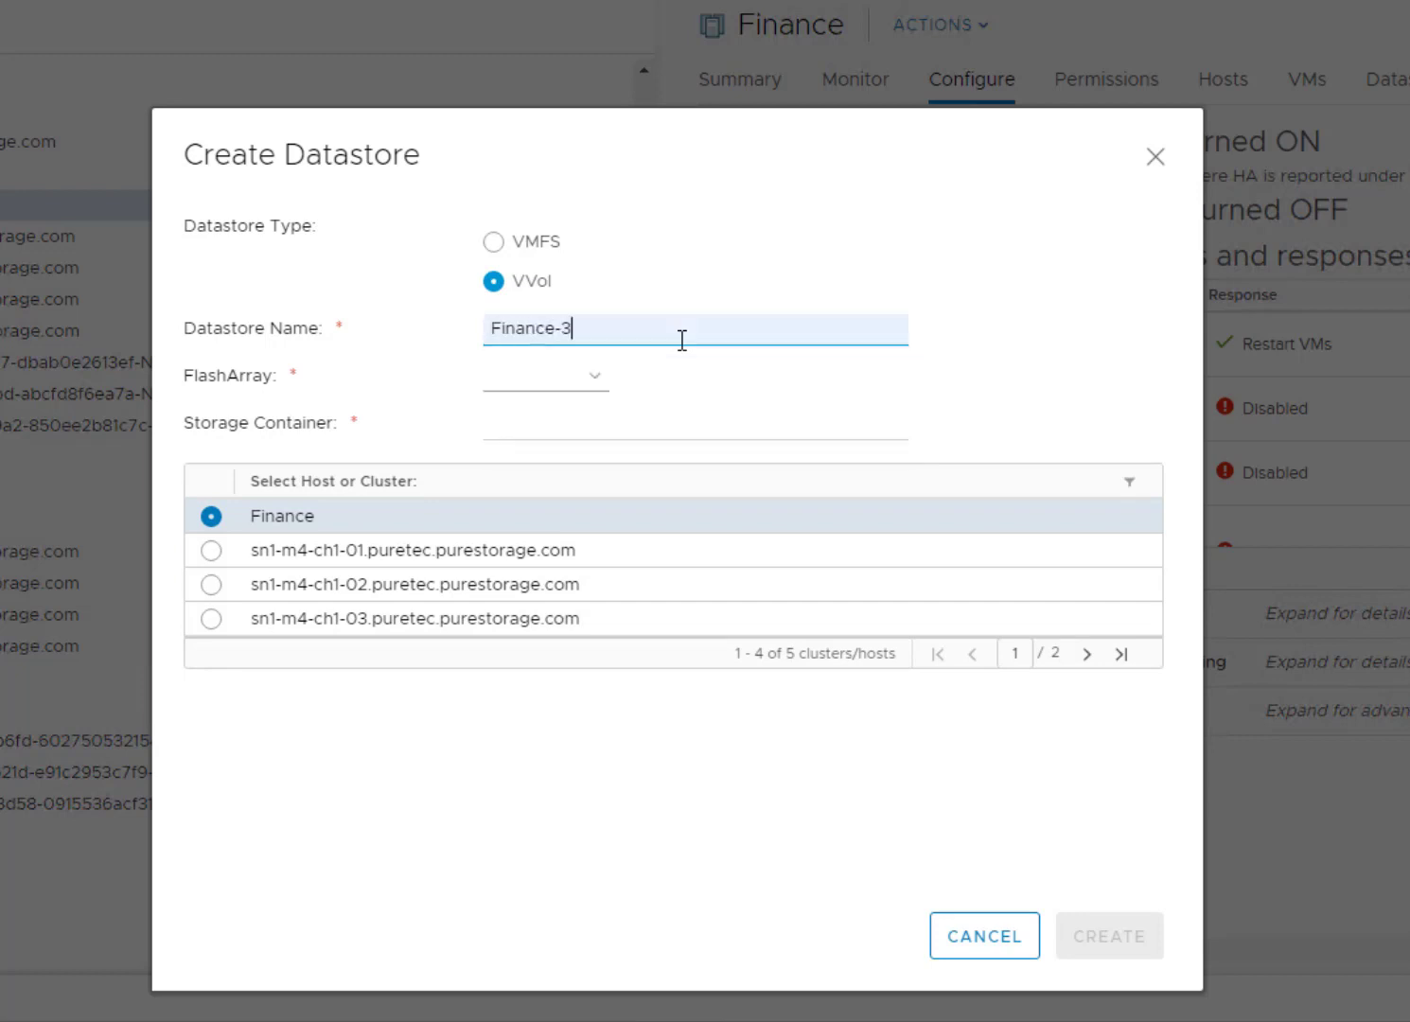
left_click(589, 381)
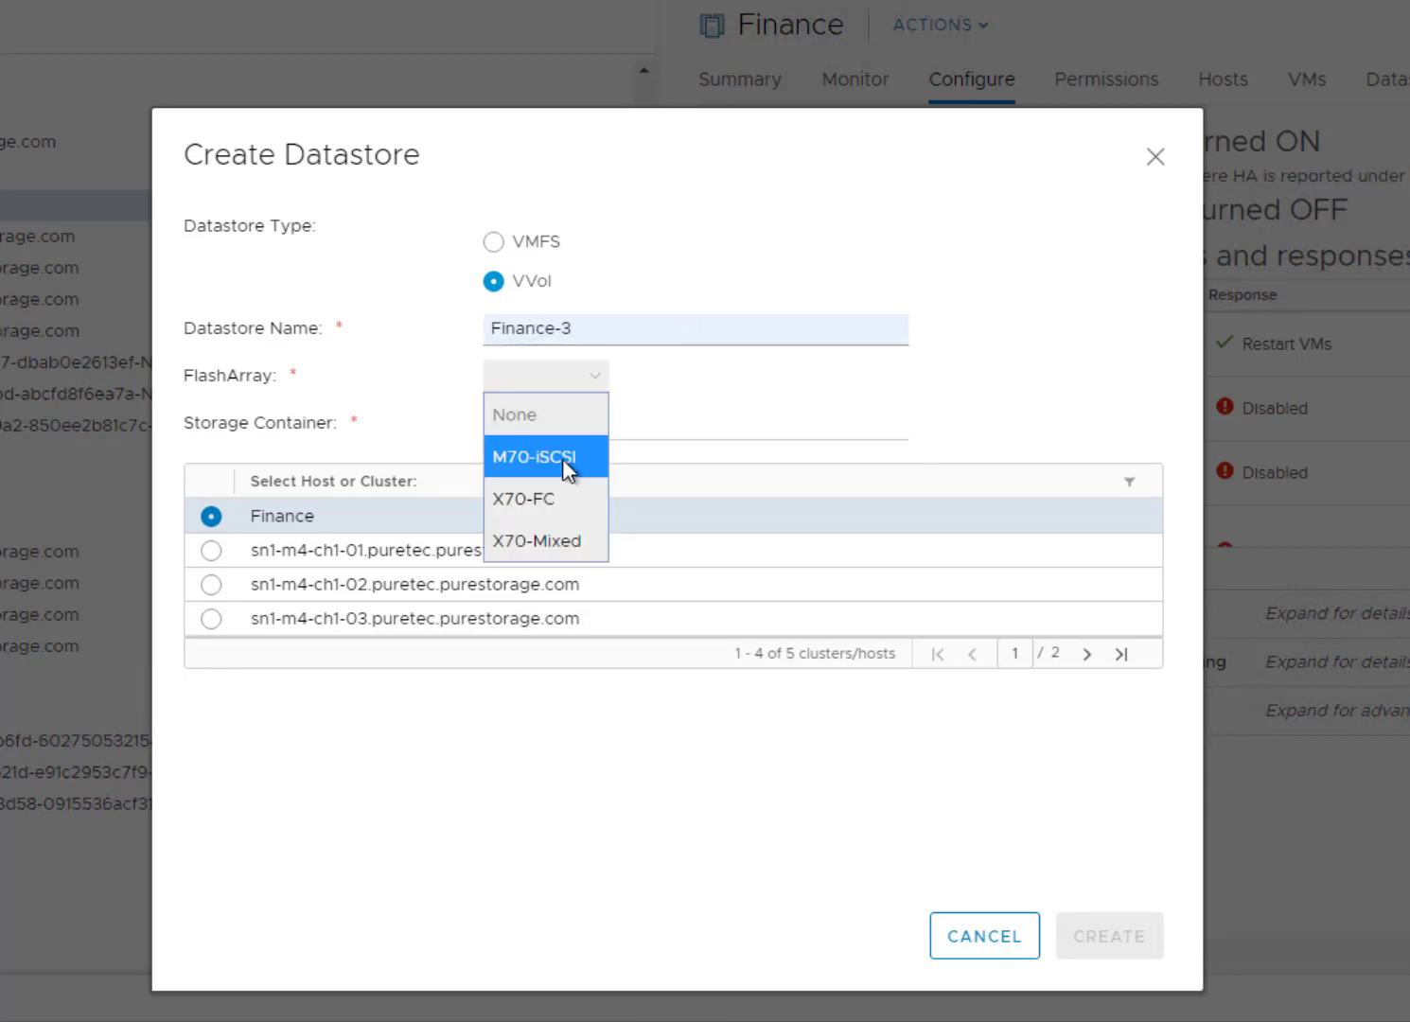
left_click(567, 458)
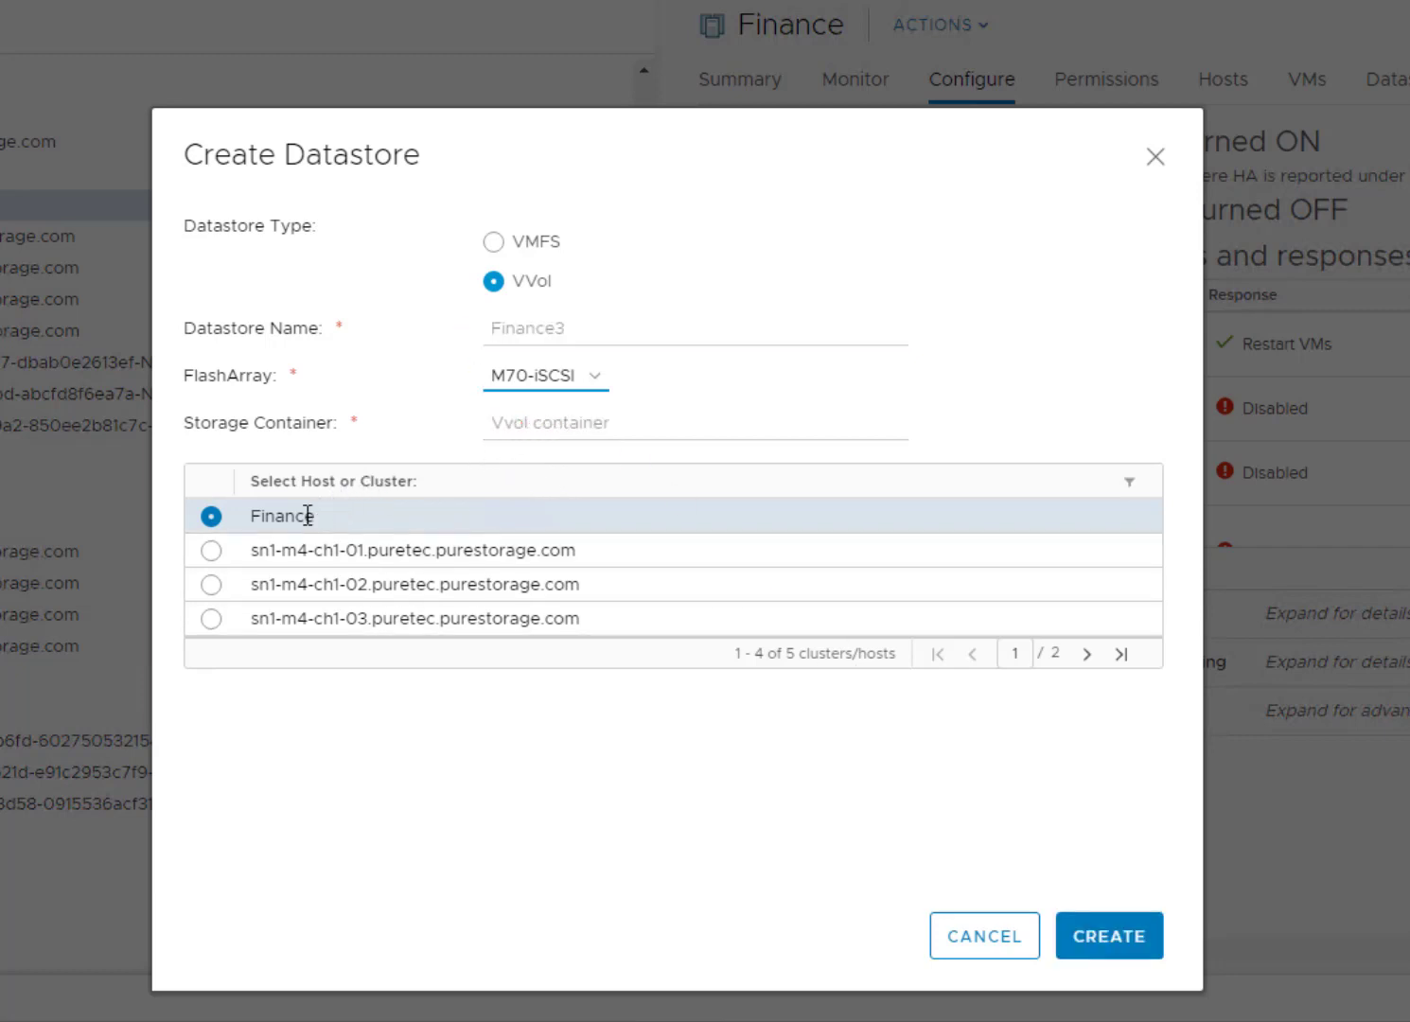
left_click(1096, 947)
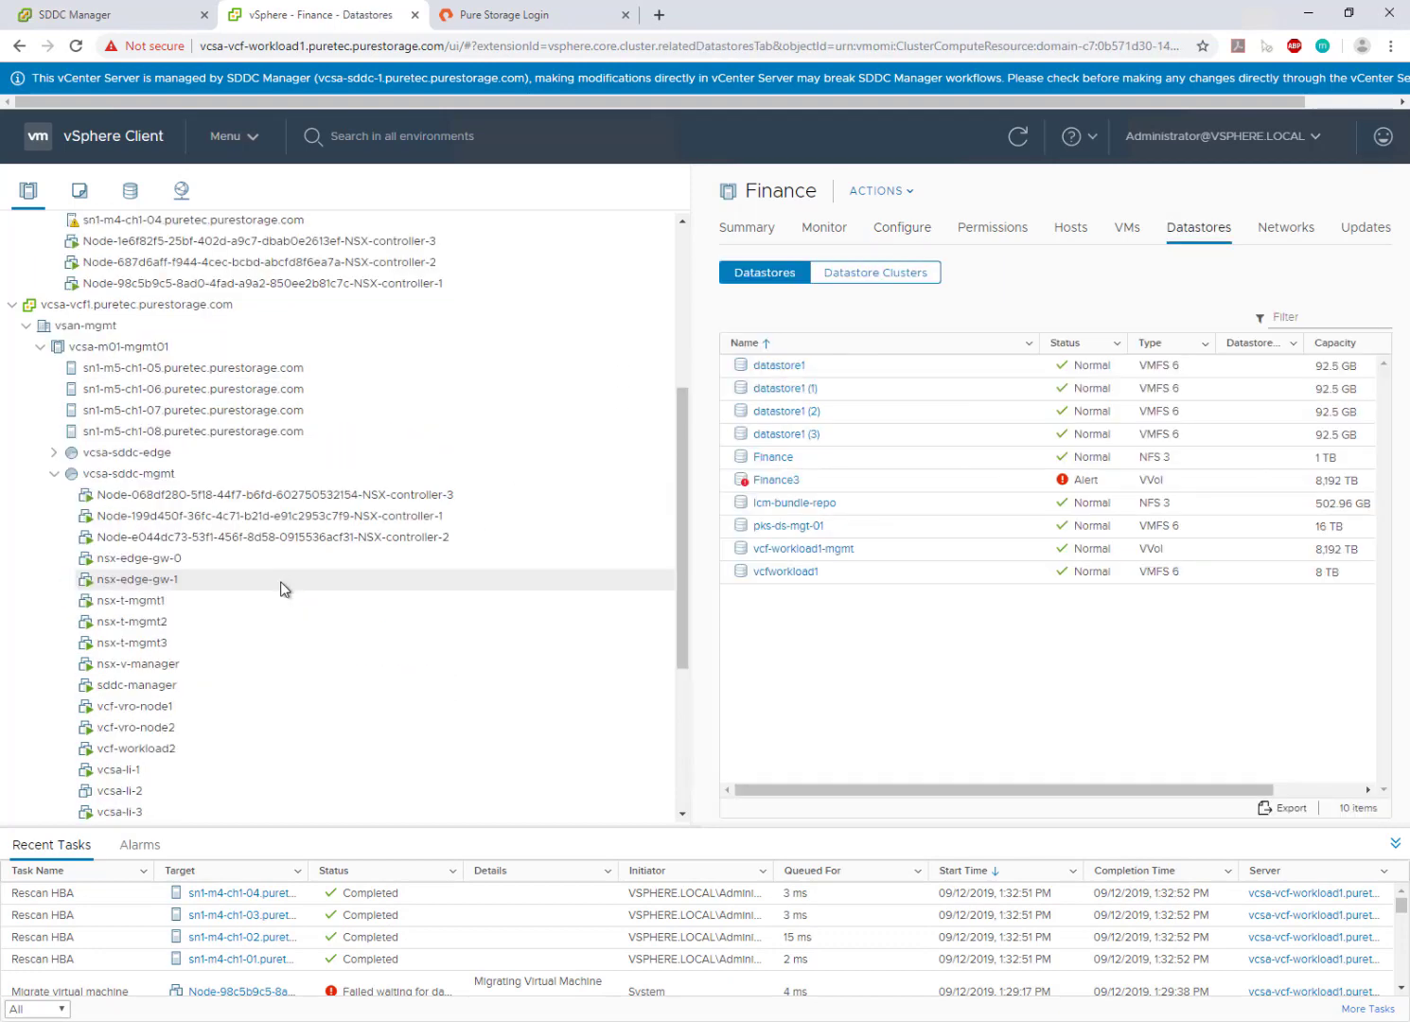
- Select vcsa-vcf-workload1 in the inventory and bring up its actions menu
scroll(245, 679, "down", 4)
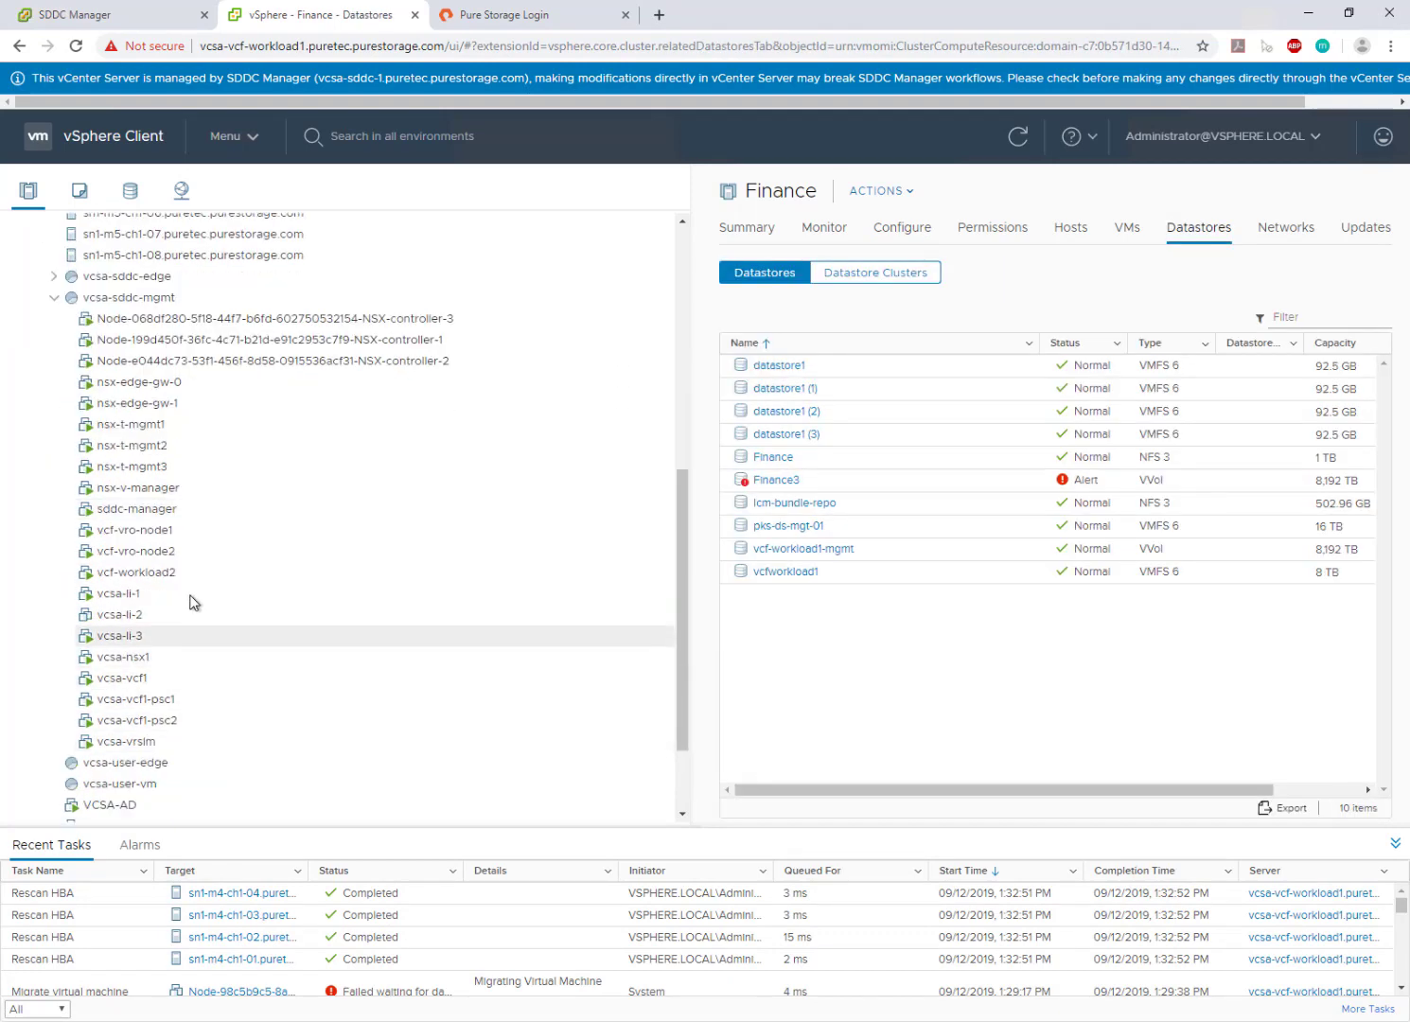
scroll(245, 549, "down", 3)
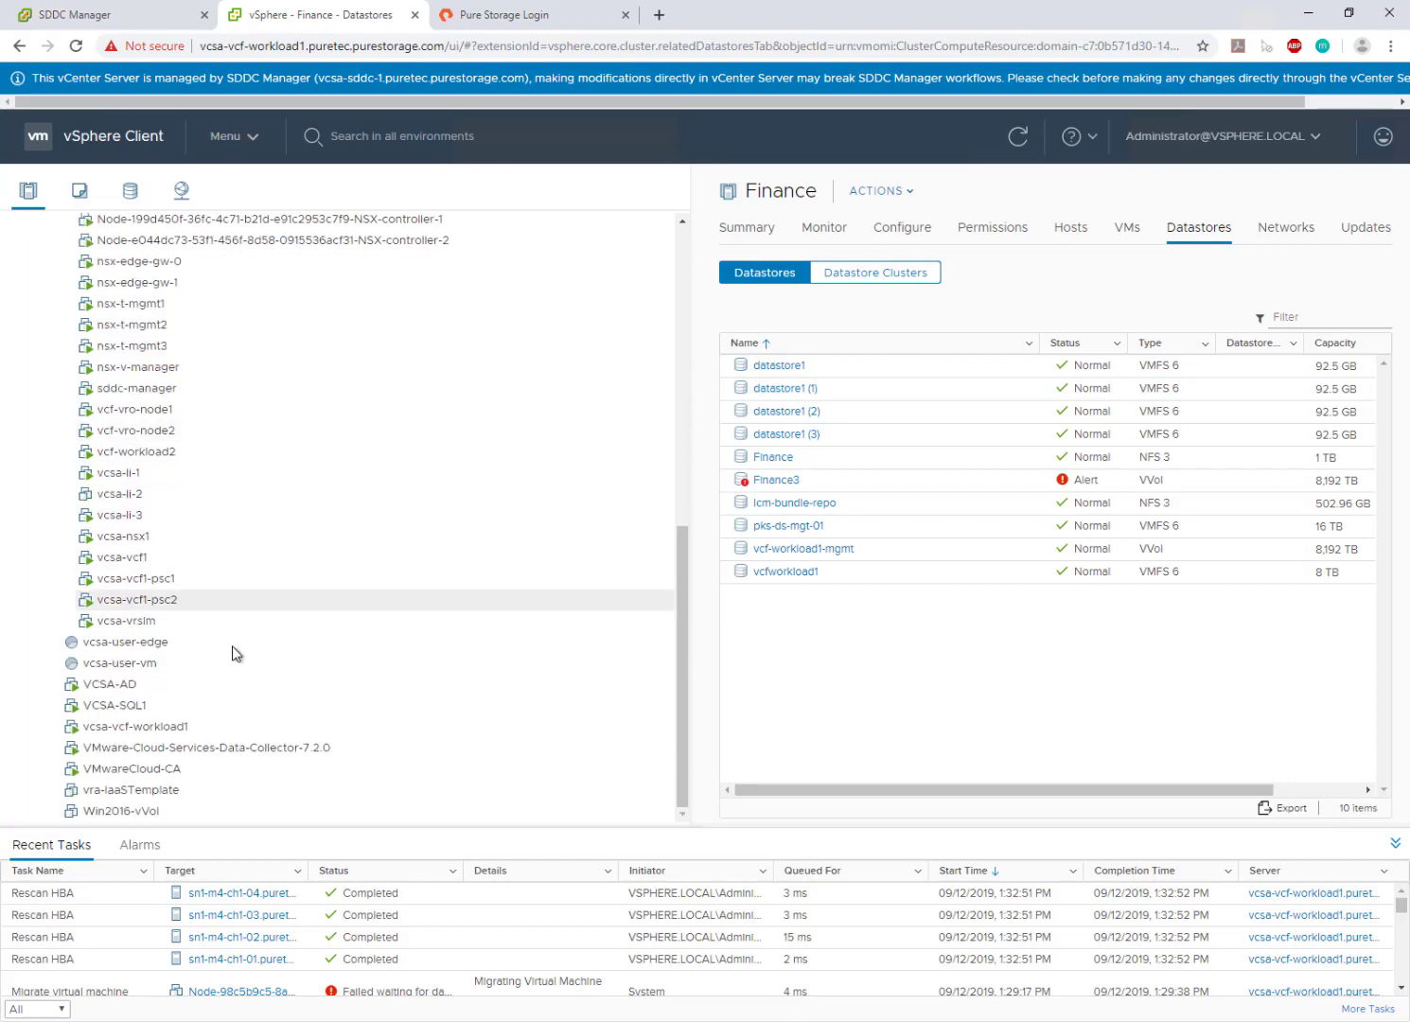
left_click(227, 731)
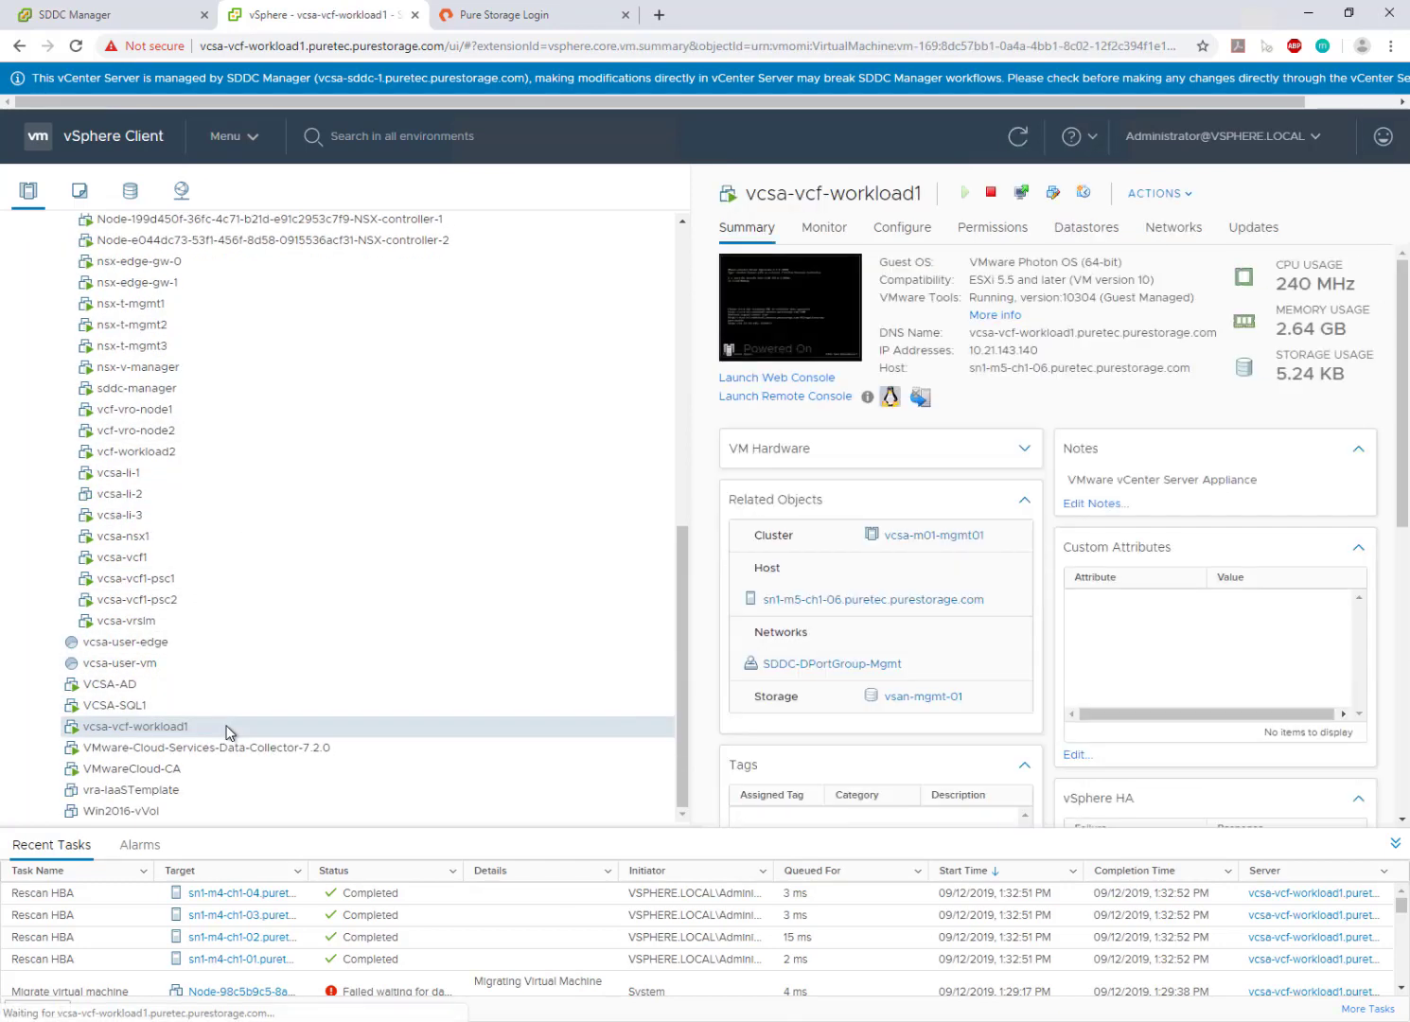
right_click(226, 731)
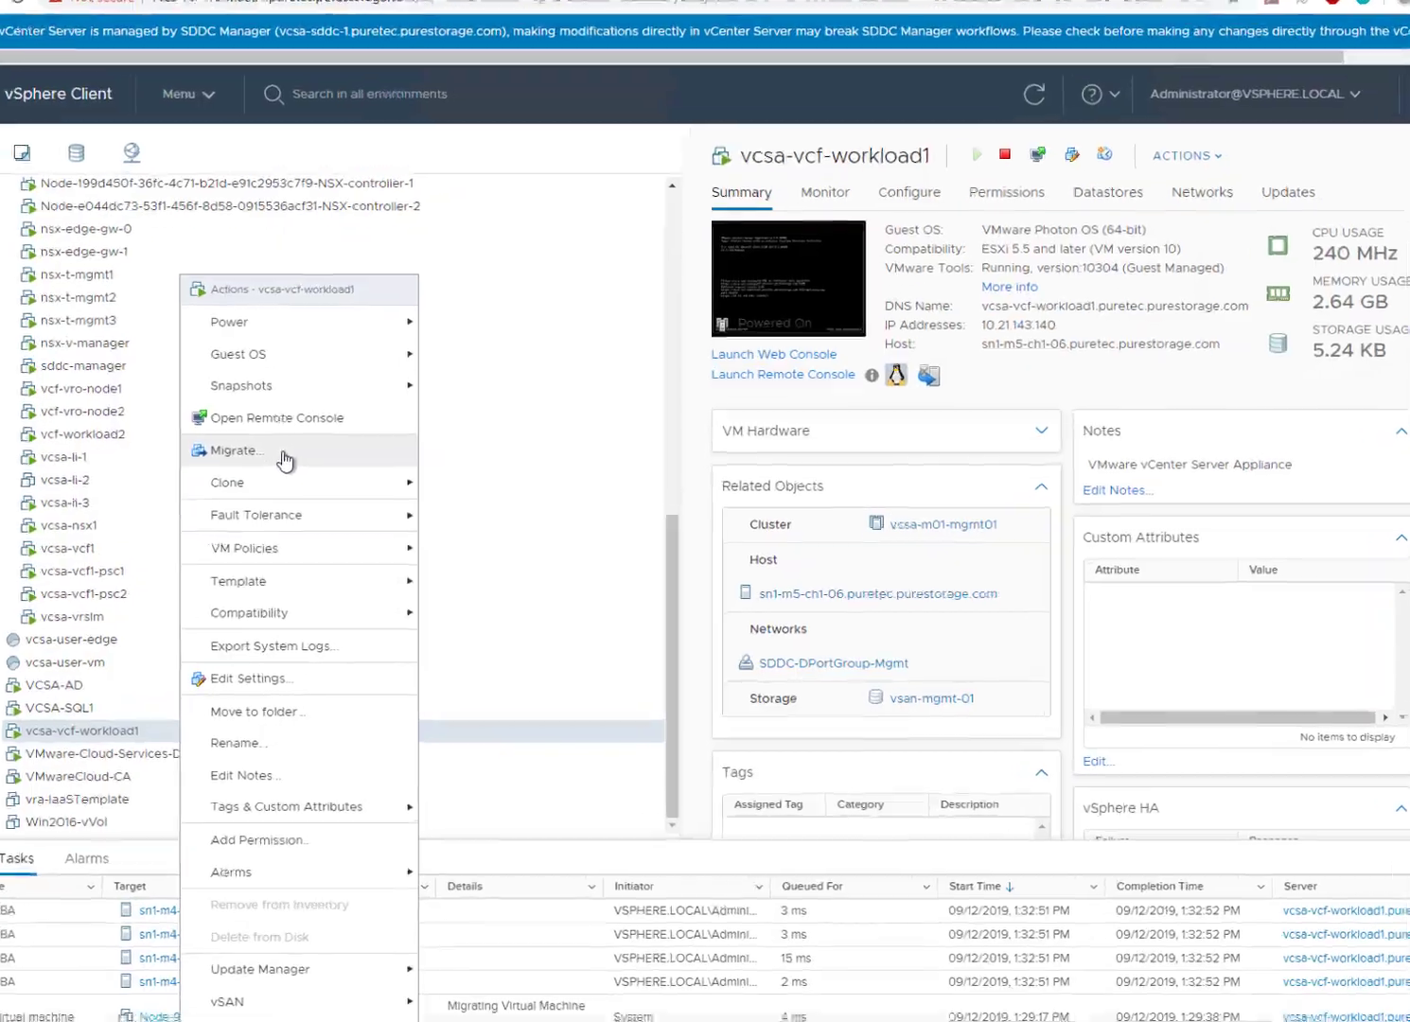
- Migrate vcsa-vcf-workload1's compute and storage, targeting host sn1-m4-ch1-01 in the Finance cluster
left_click(278, 467)
left_click(384, 323)
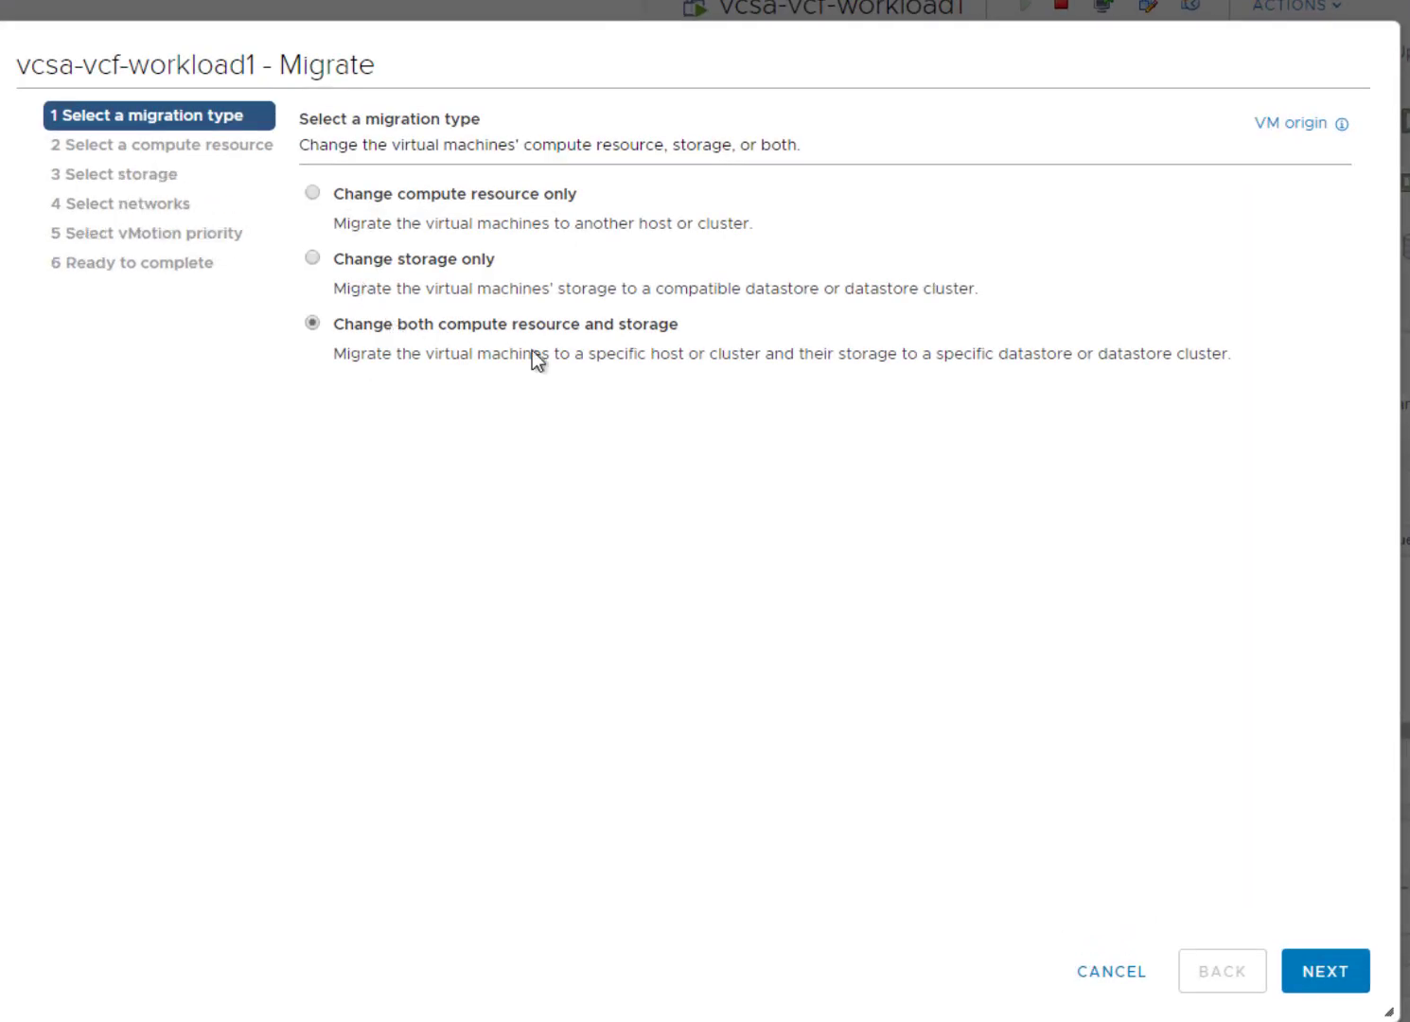
left_click(1327, 975)
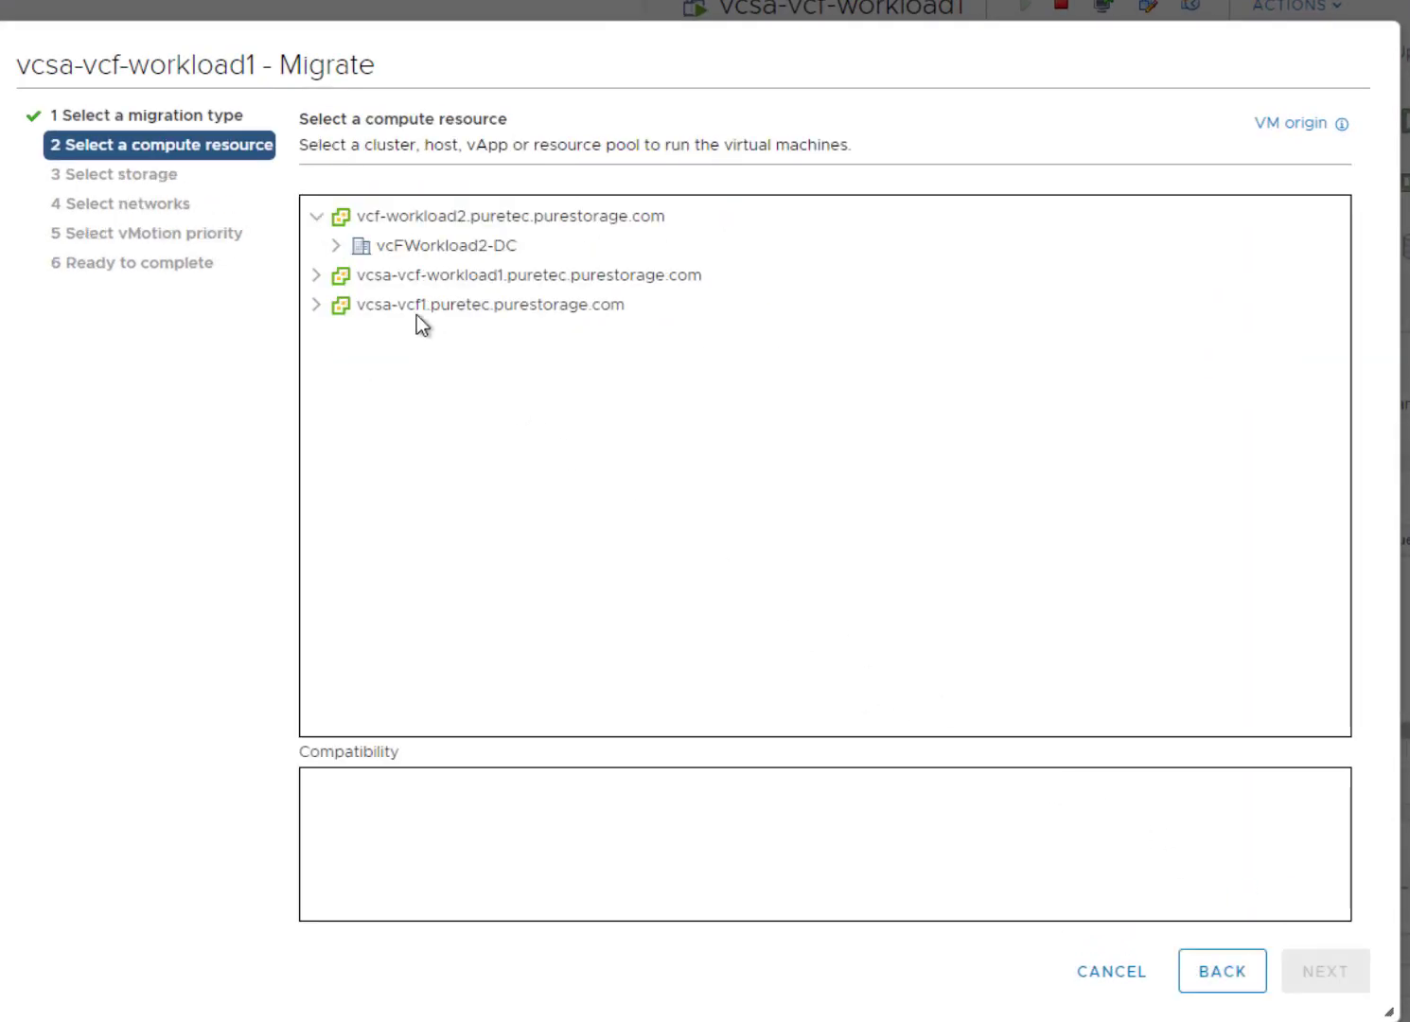
left_click(319, 275)
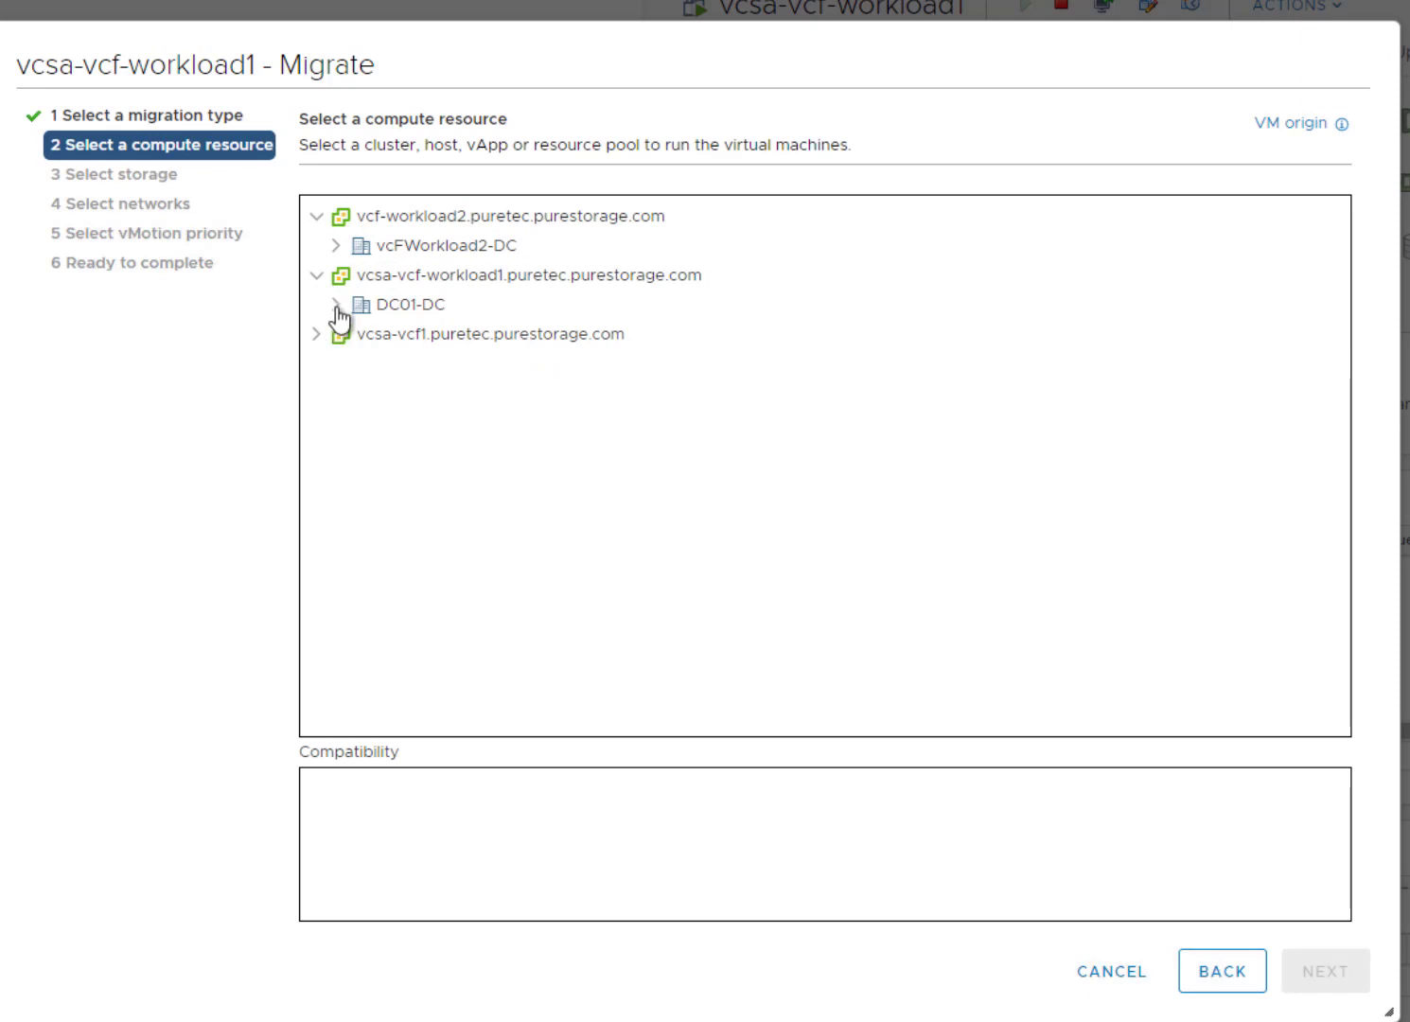
left_click(335, 306)
left_click(386, 334)
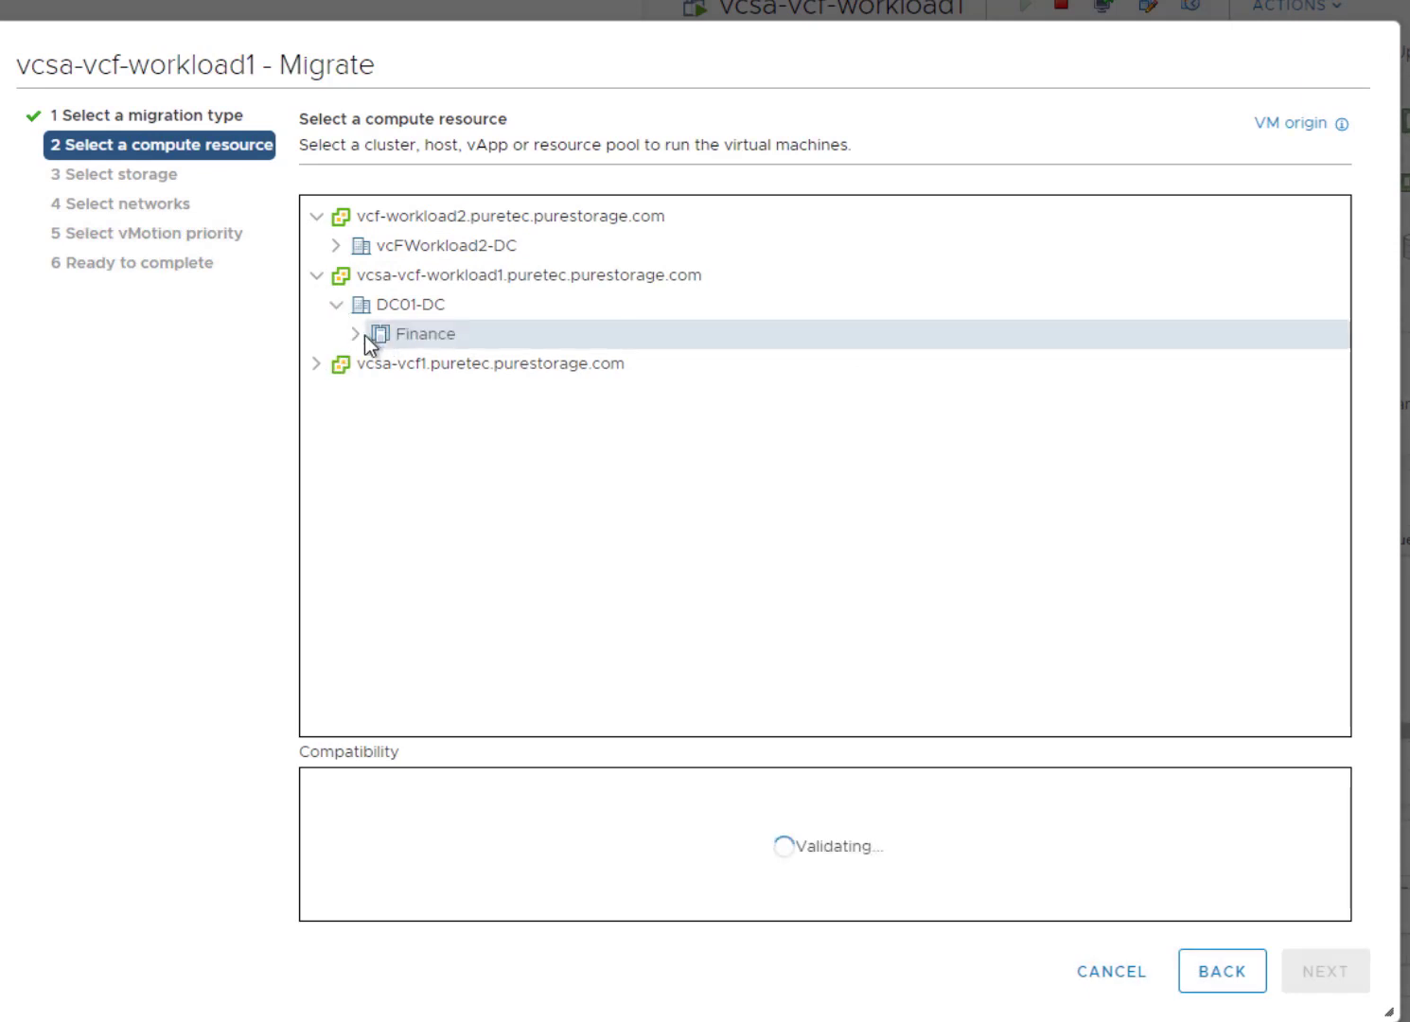
left_click(353, 335)
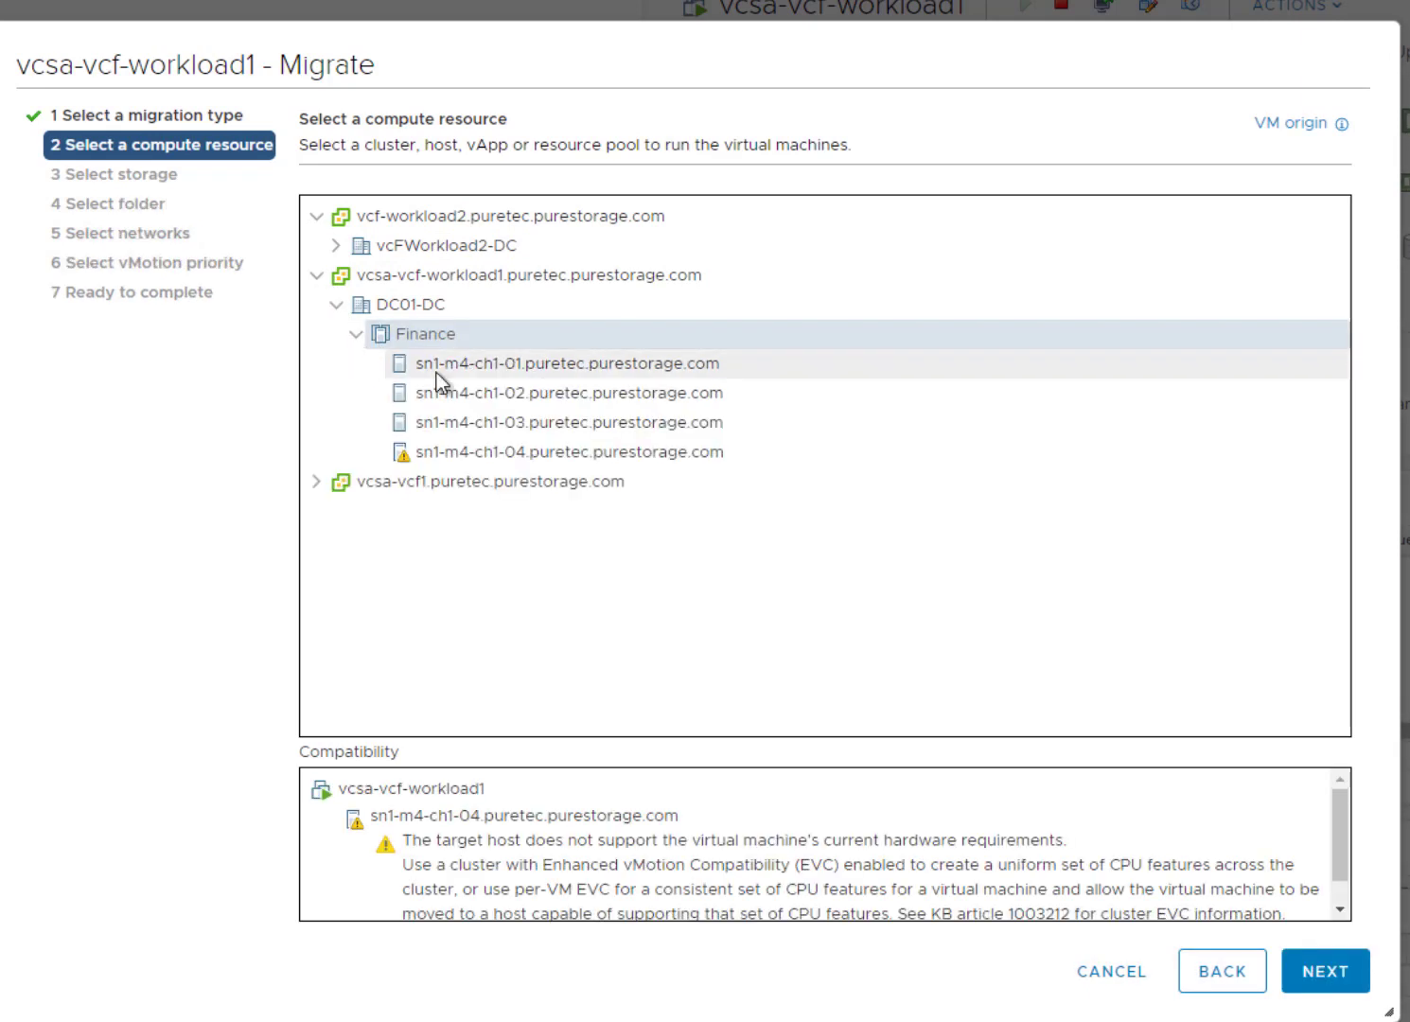
left_click(437, 369)
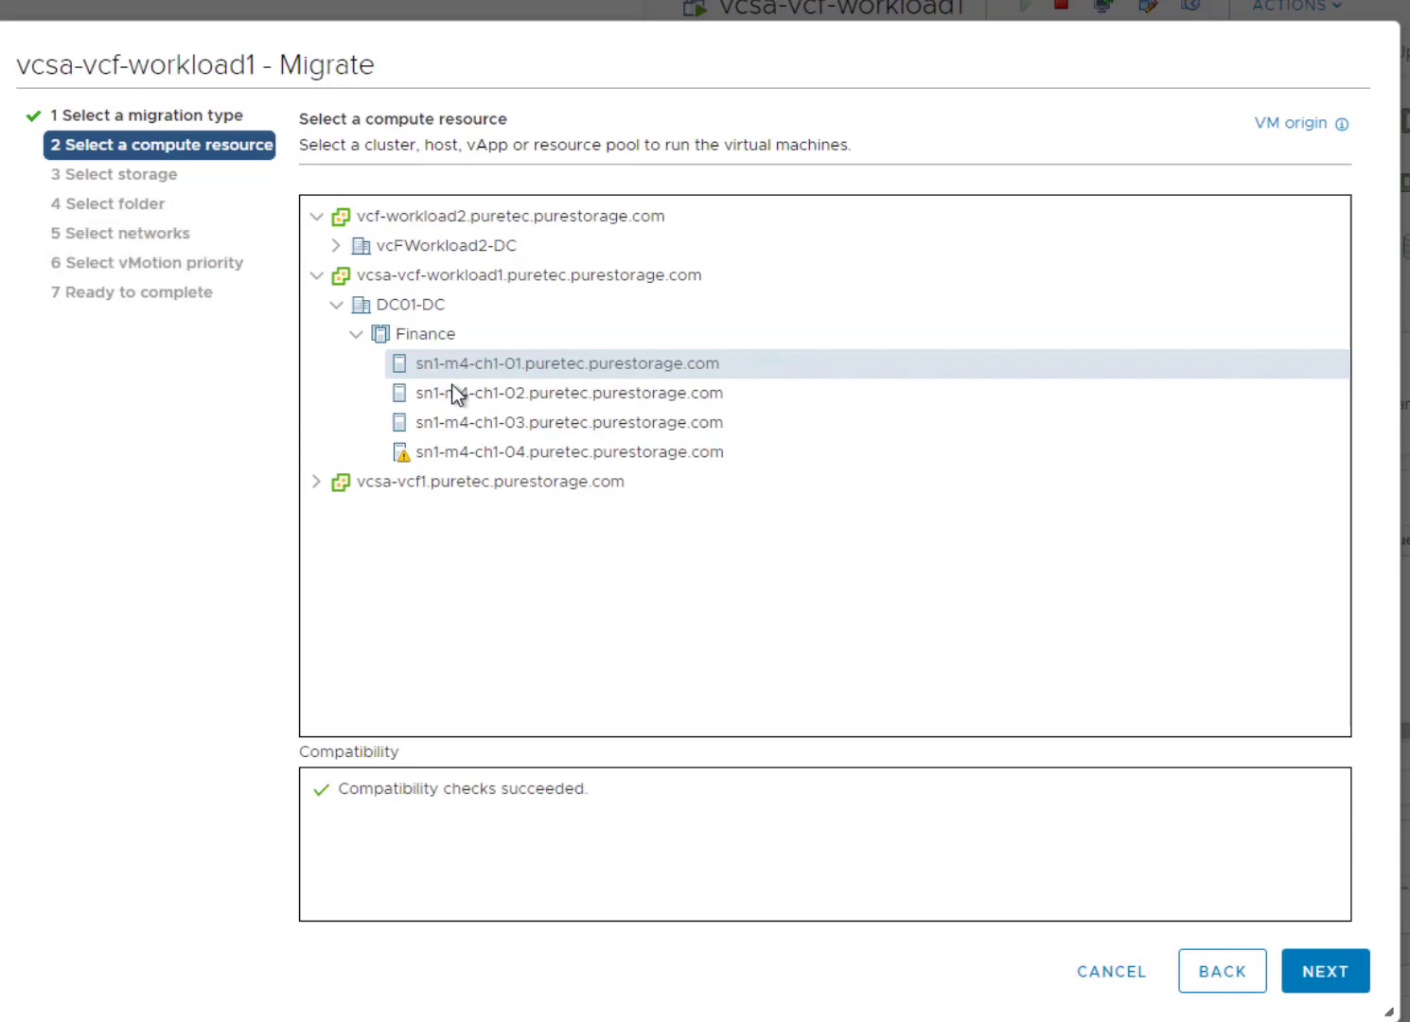
left_click(1342, 983)
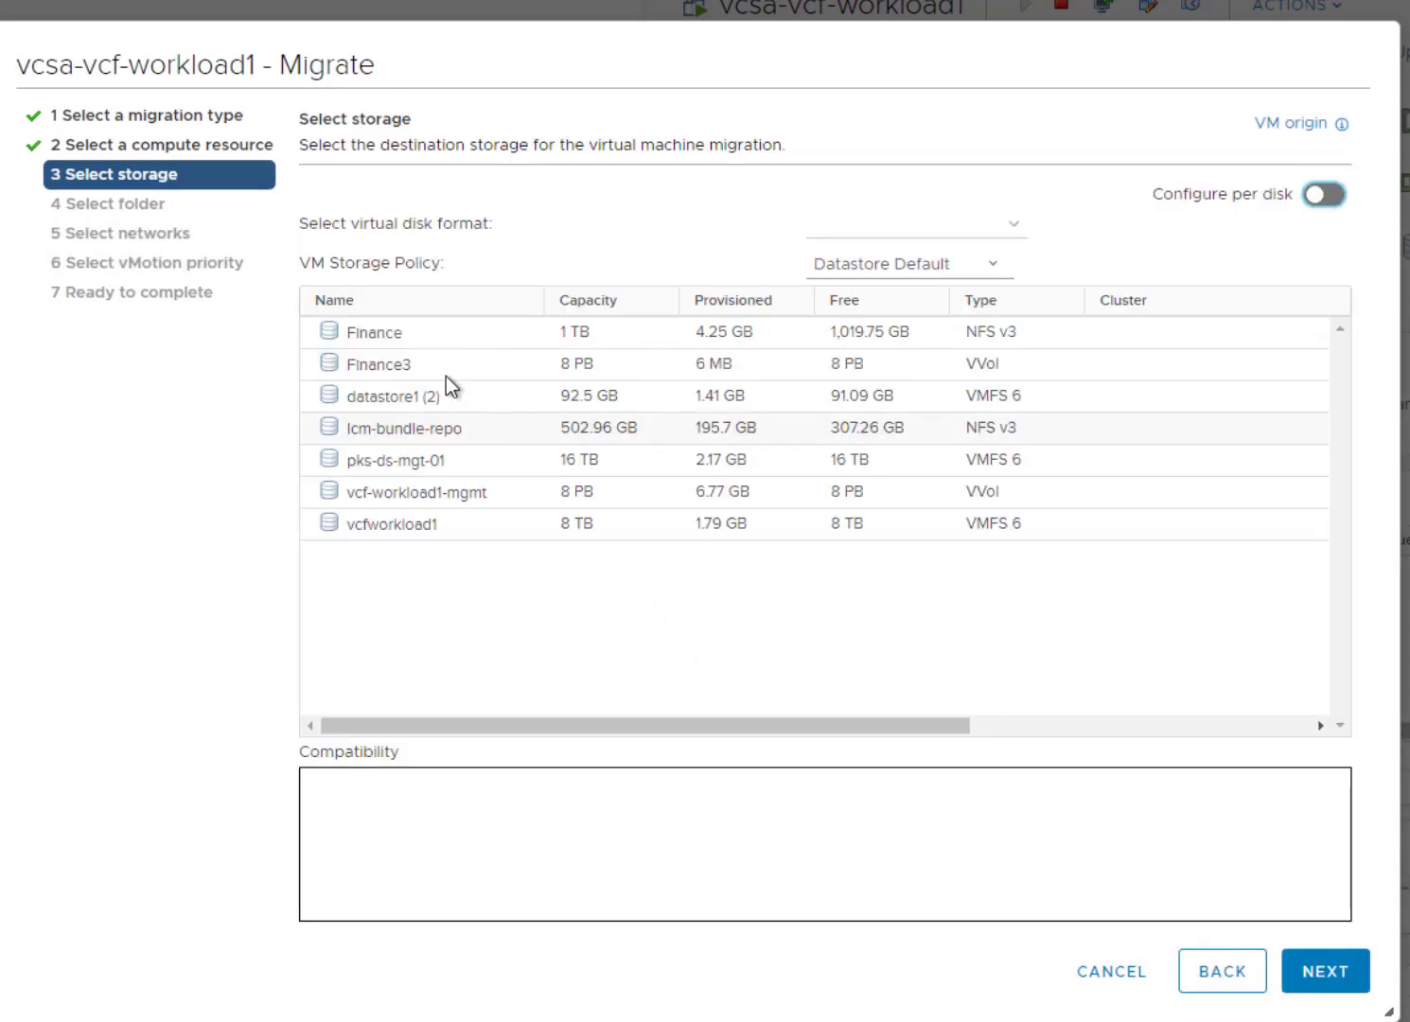
- Choose Finance3 storage, the Finance-vds-management network and high priority, then finish the migration
left_click(440, 365)
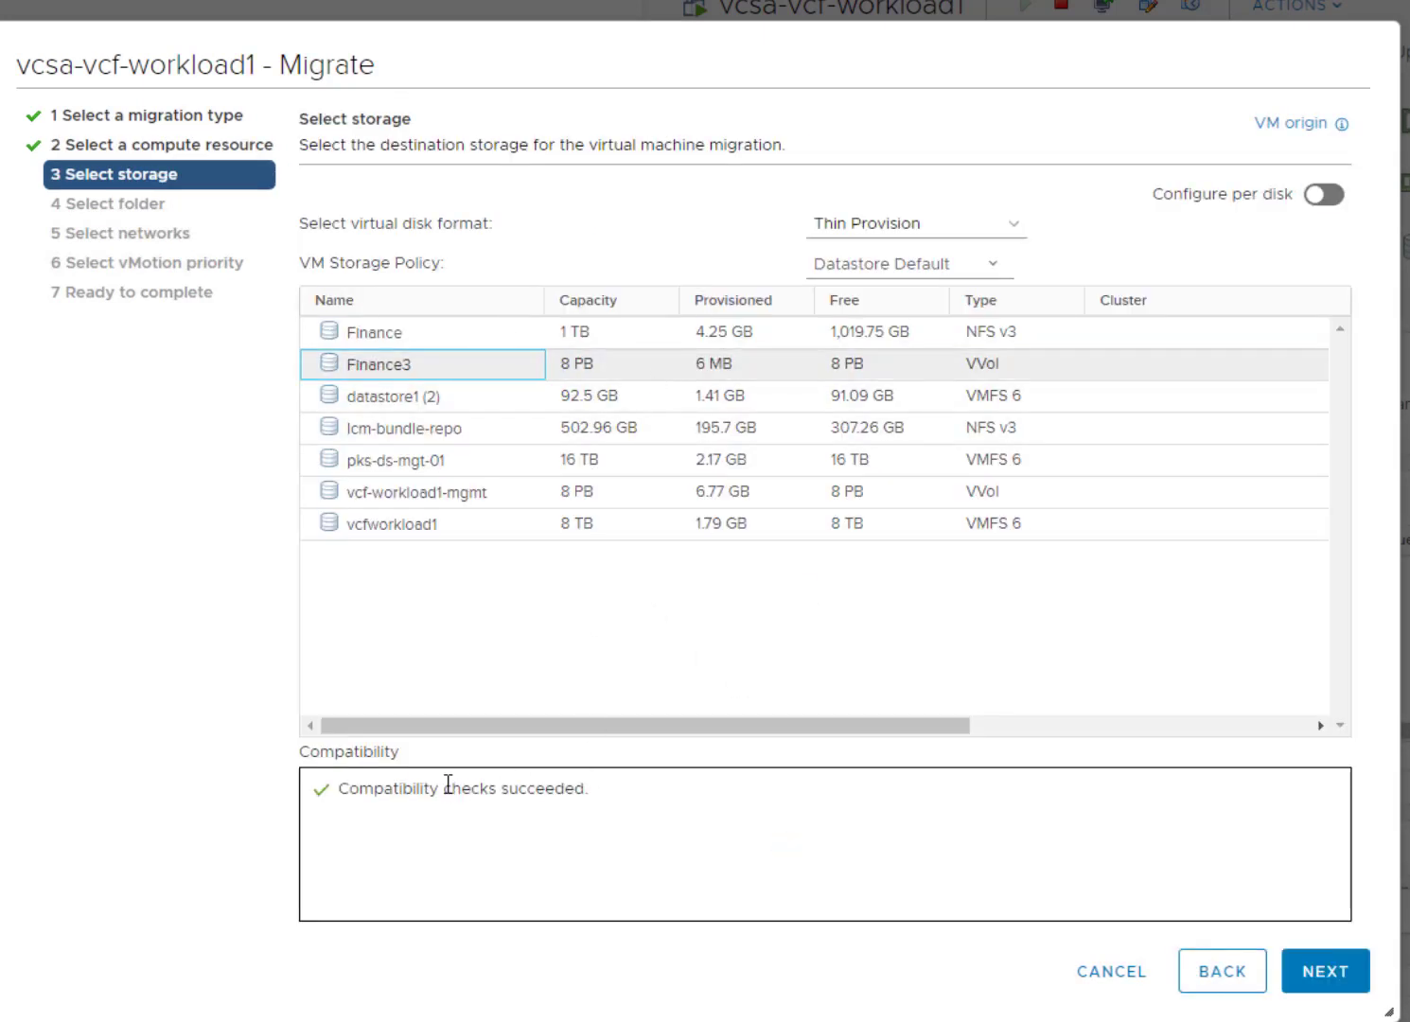
left_click(1341, 984)
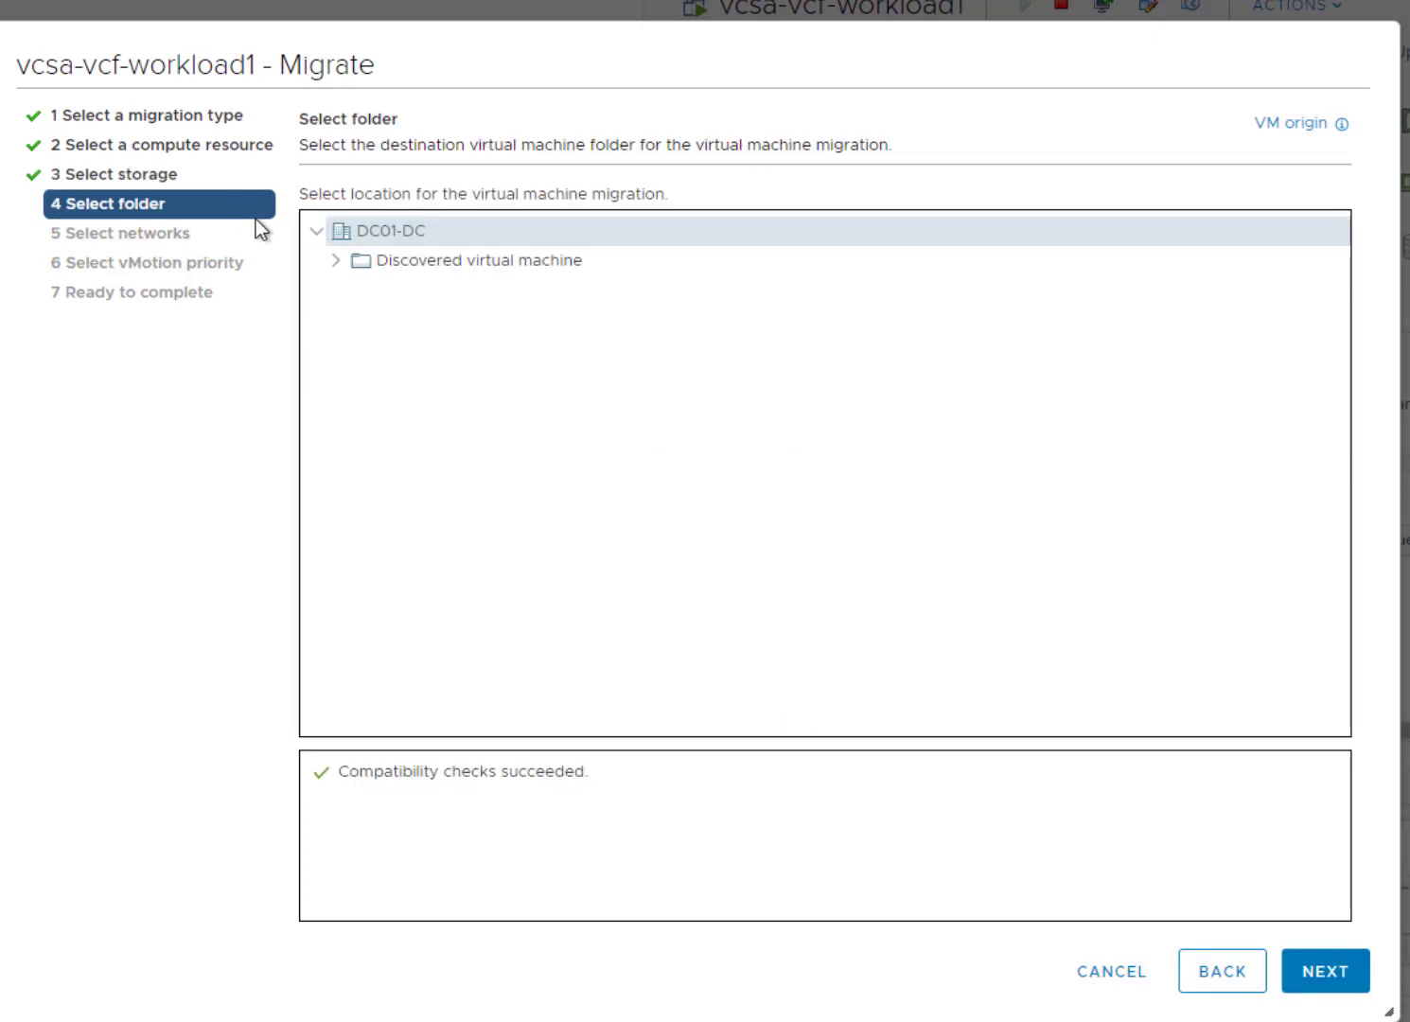
left_click(1342, 989)
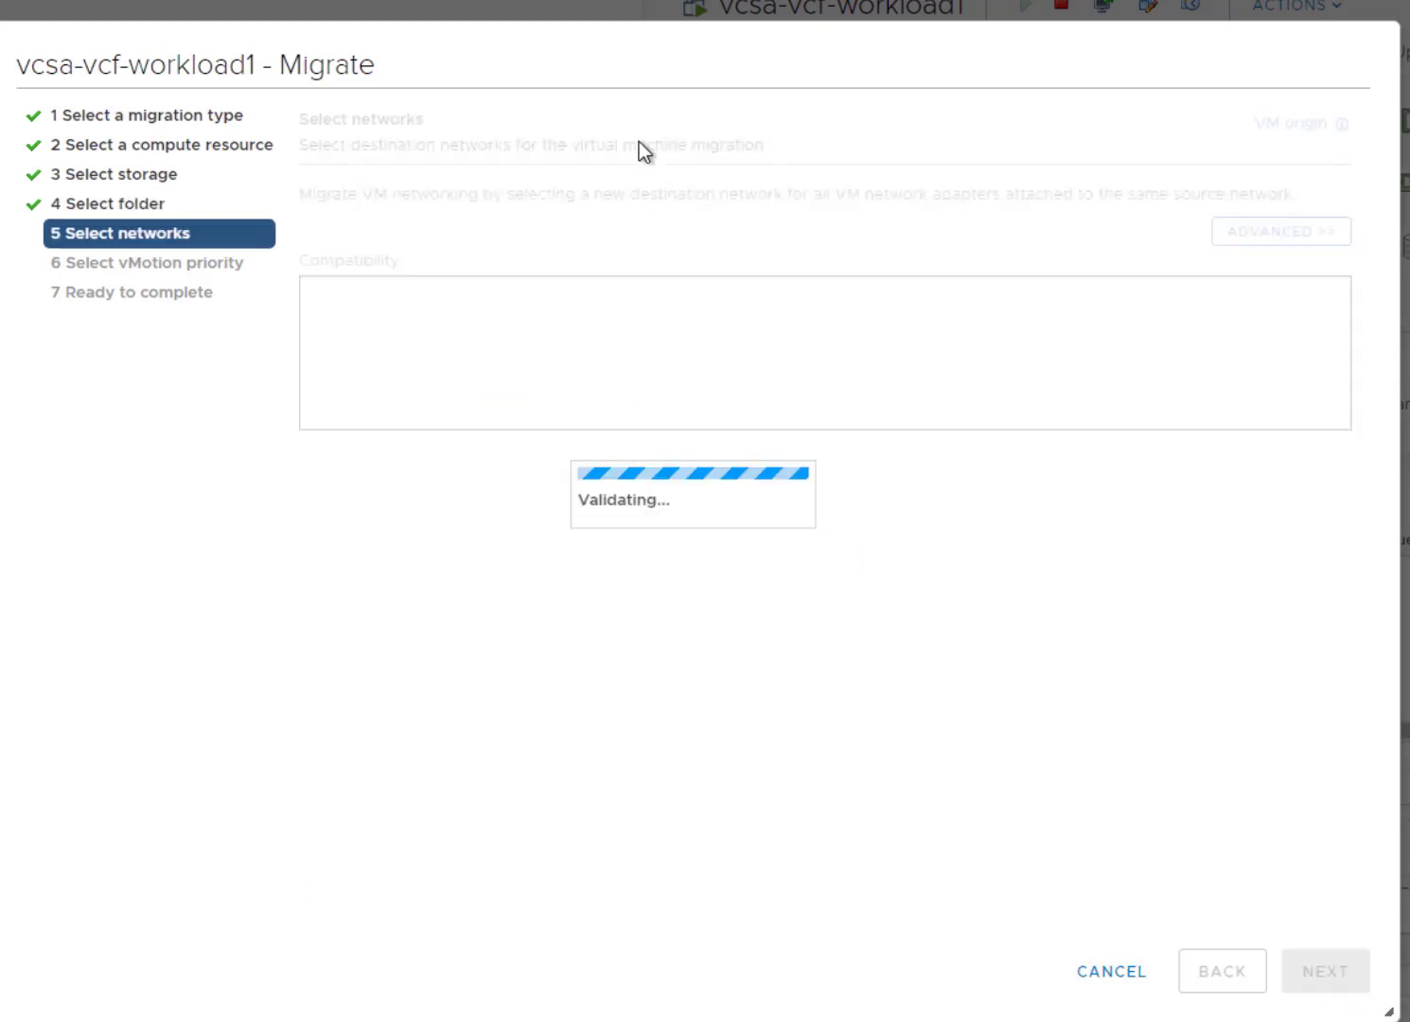
left_click(1107, 263)
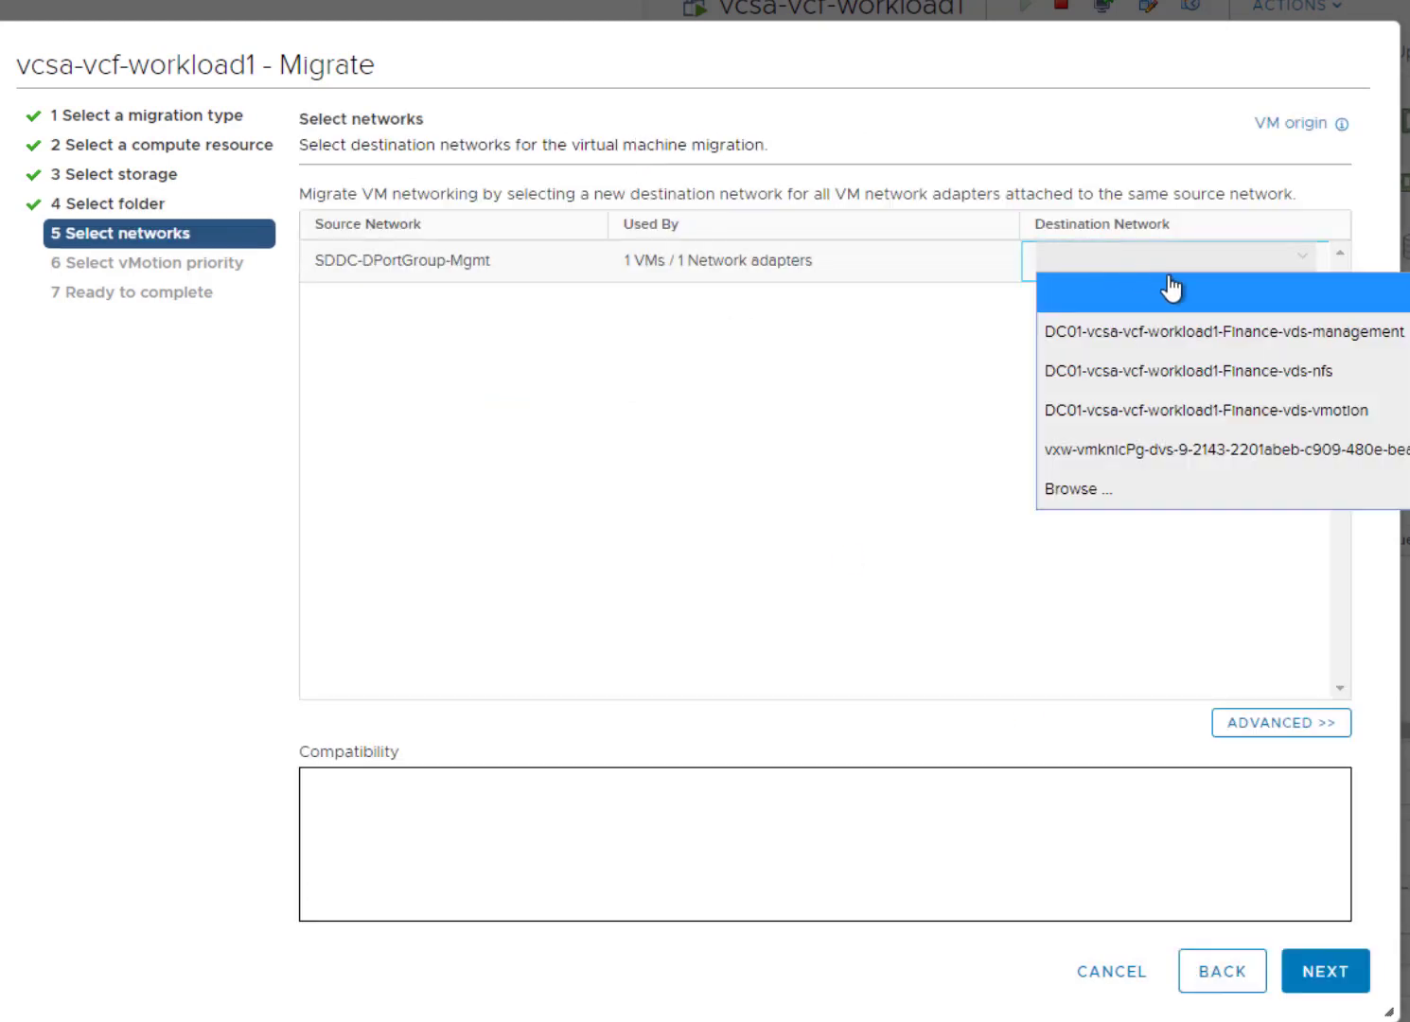
left_click(1228, 333)
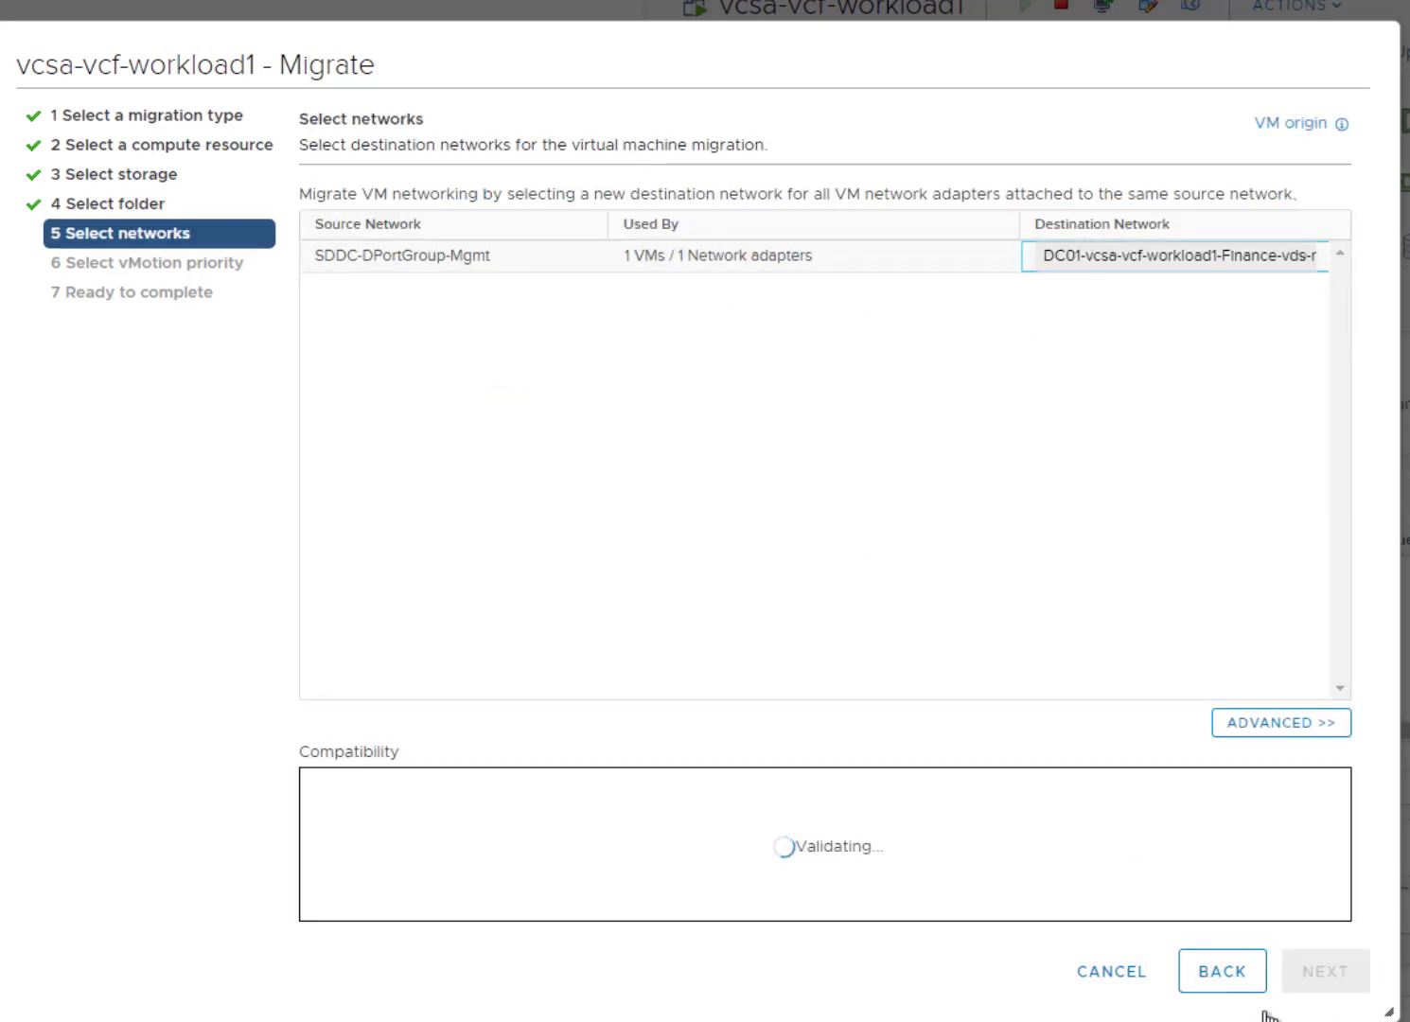
left_click(1337, 975)
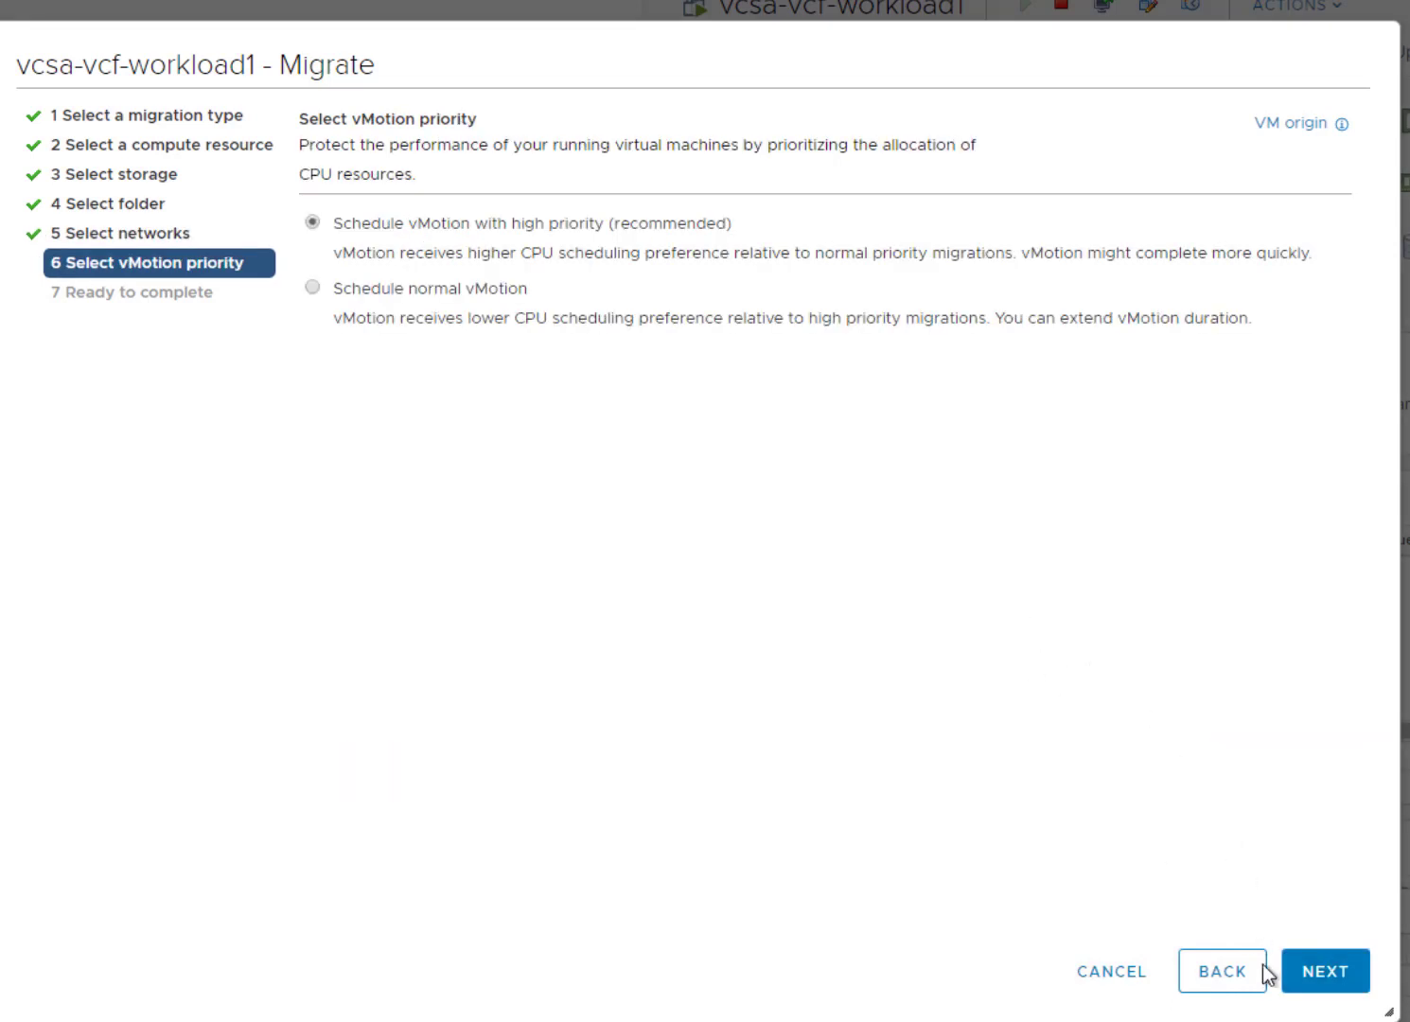
left_click(1307, 975)
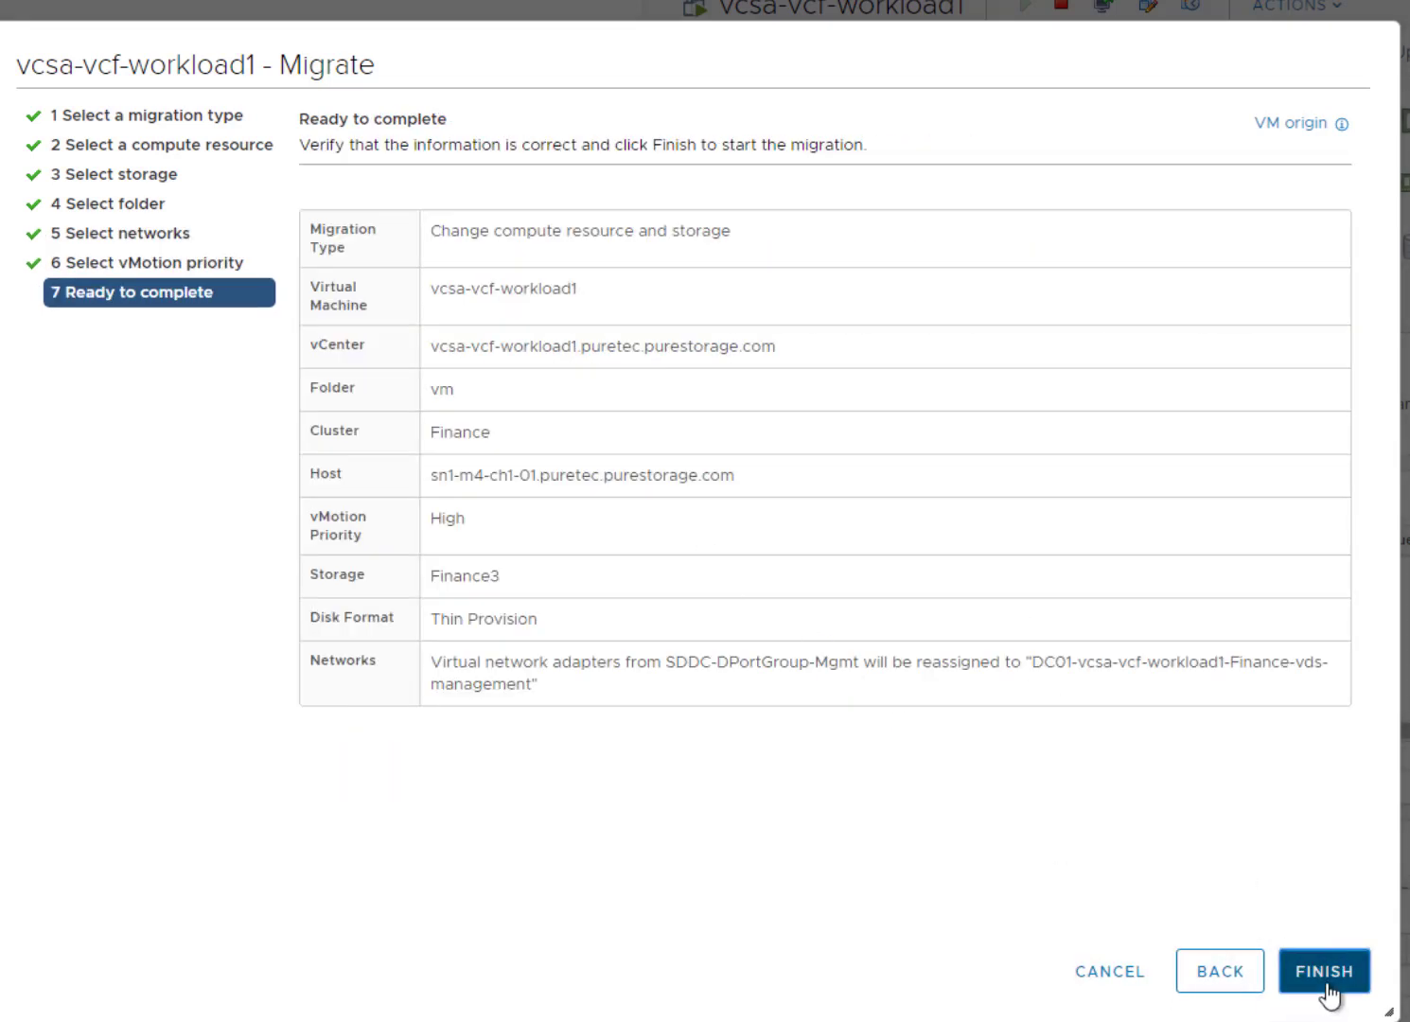
left_click(1325, 975)
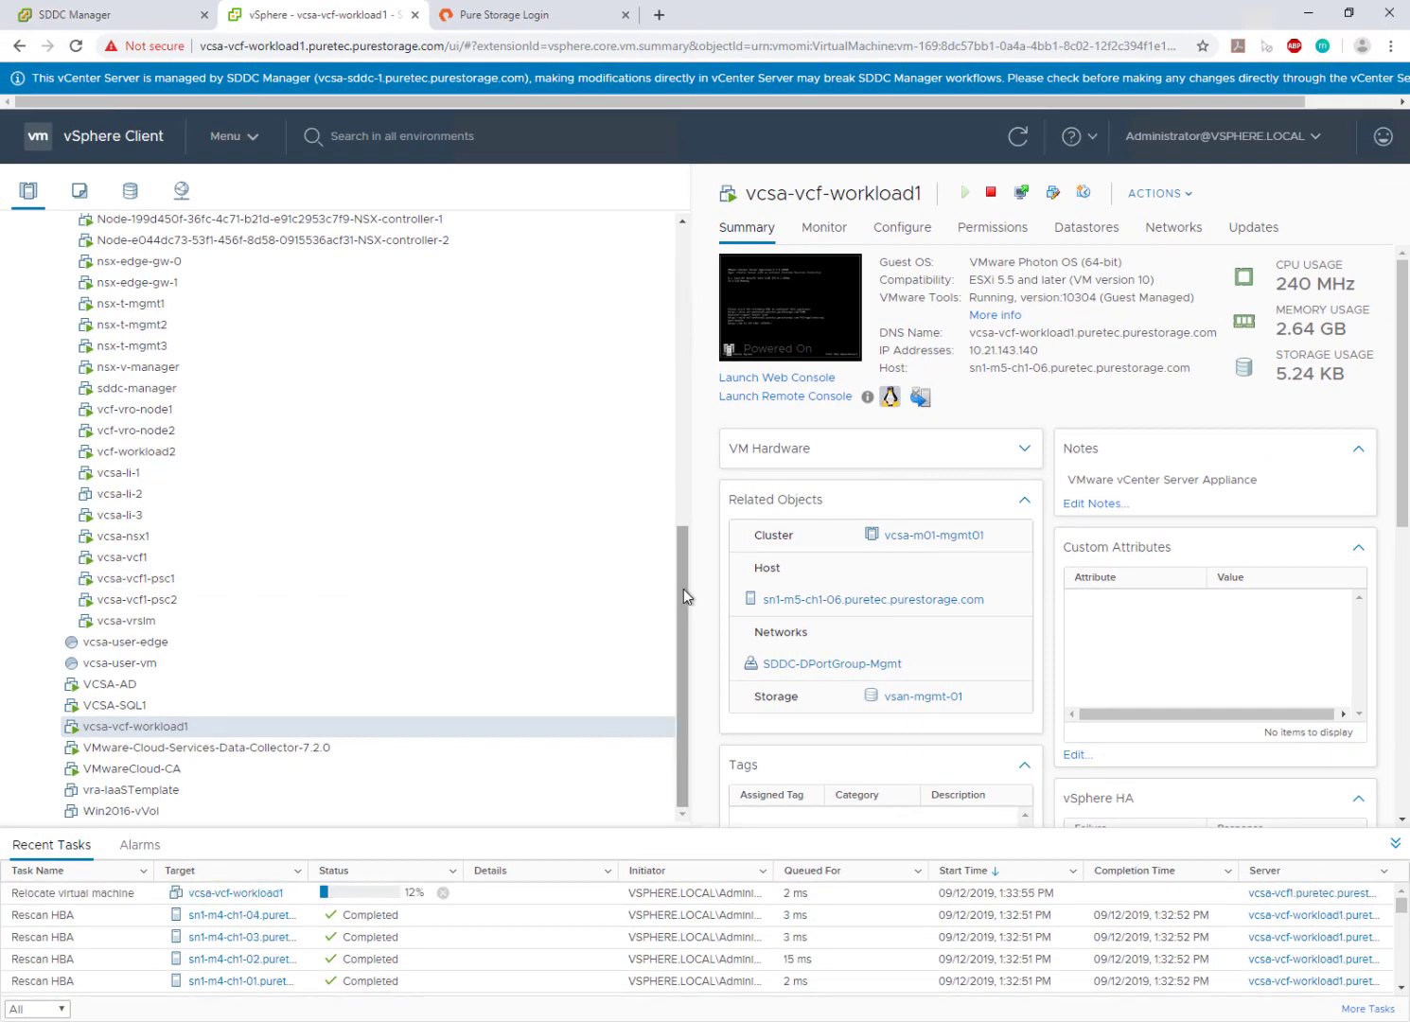
- Confirm the relocate task completed, with vcsa-vcf-workload1 on sn1-m4-ch1-01 and Finance3 storage
scroll(683, 585, "up", 2)
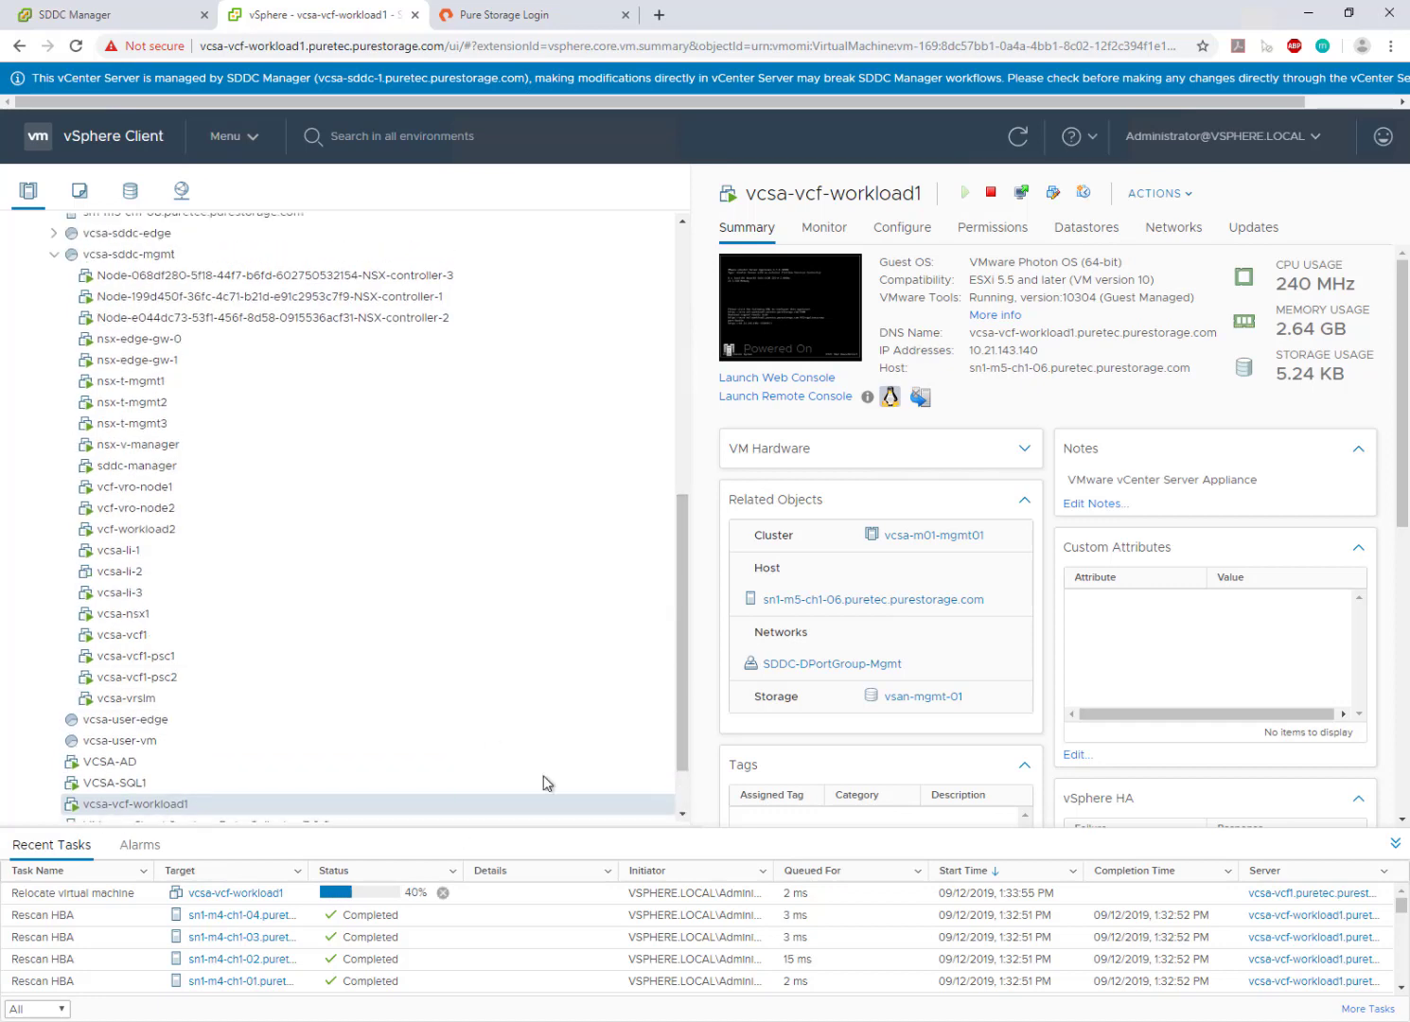
left_click_drag(683, 558, 683, 296)
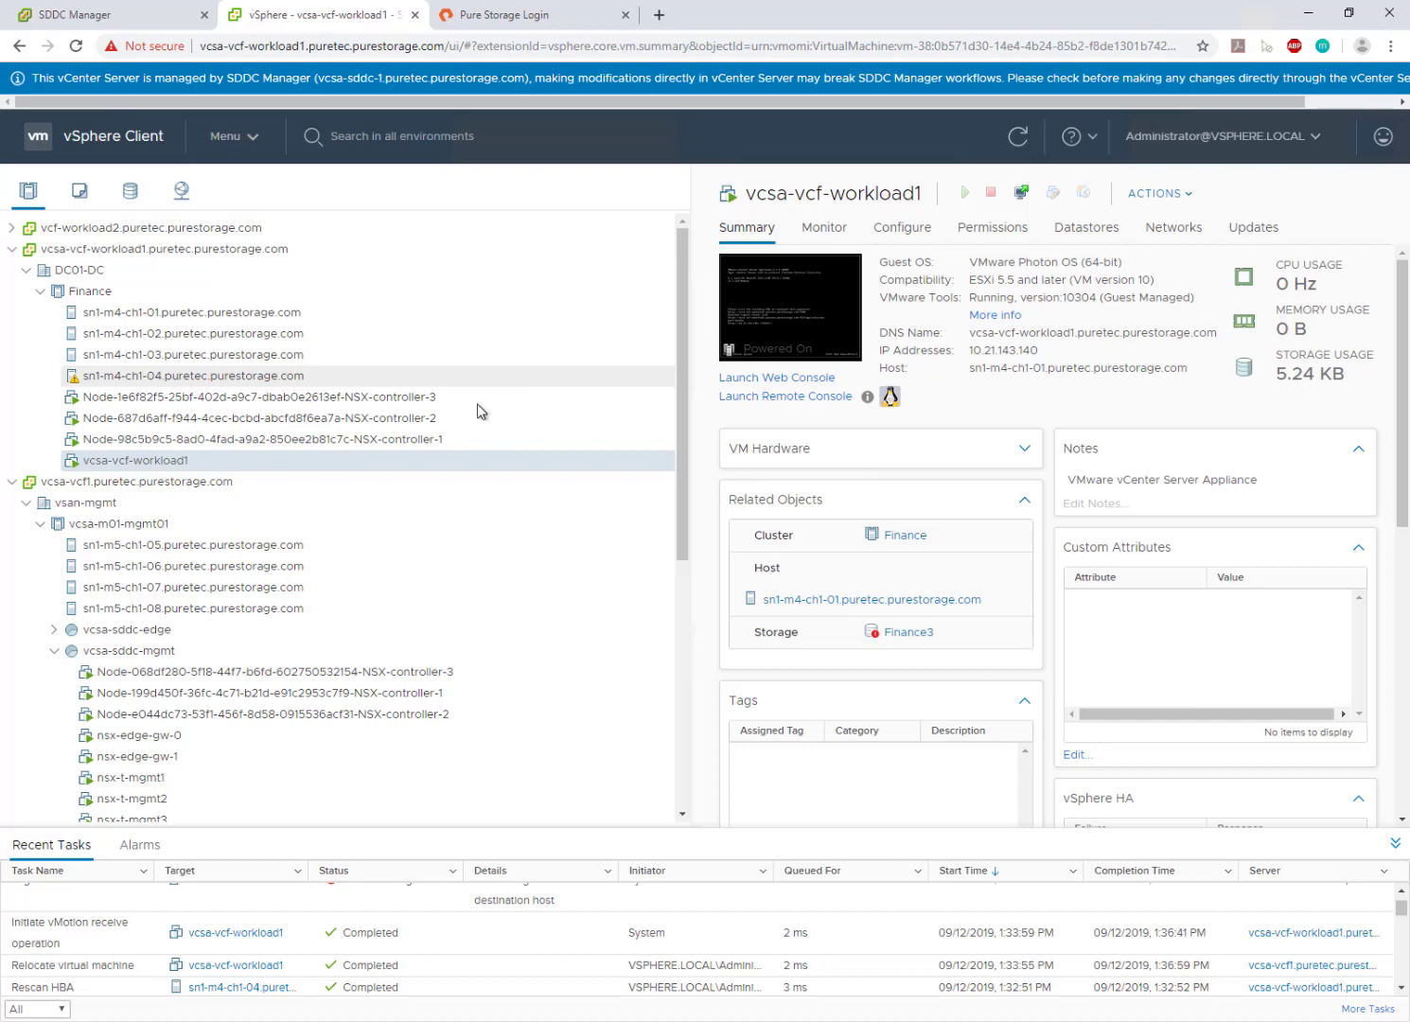
right_click(227, 466)
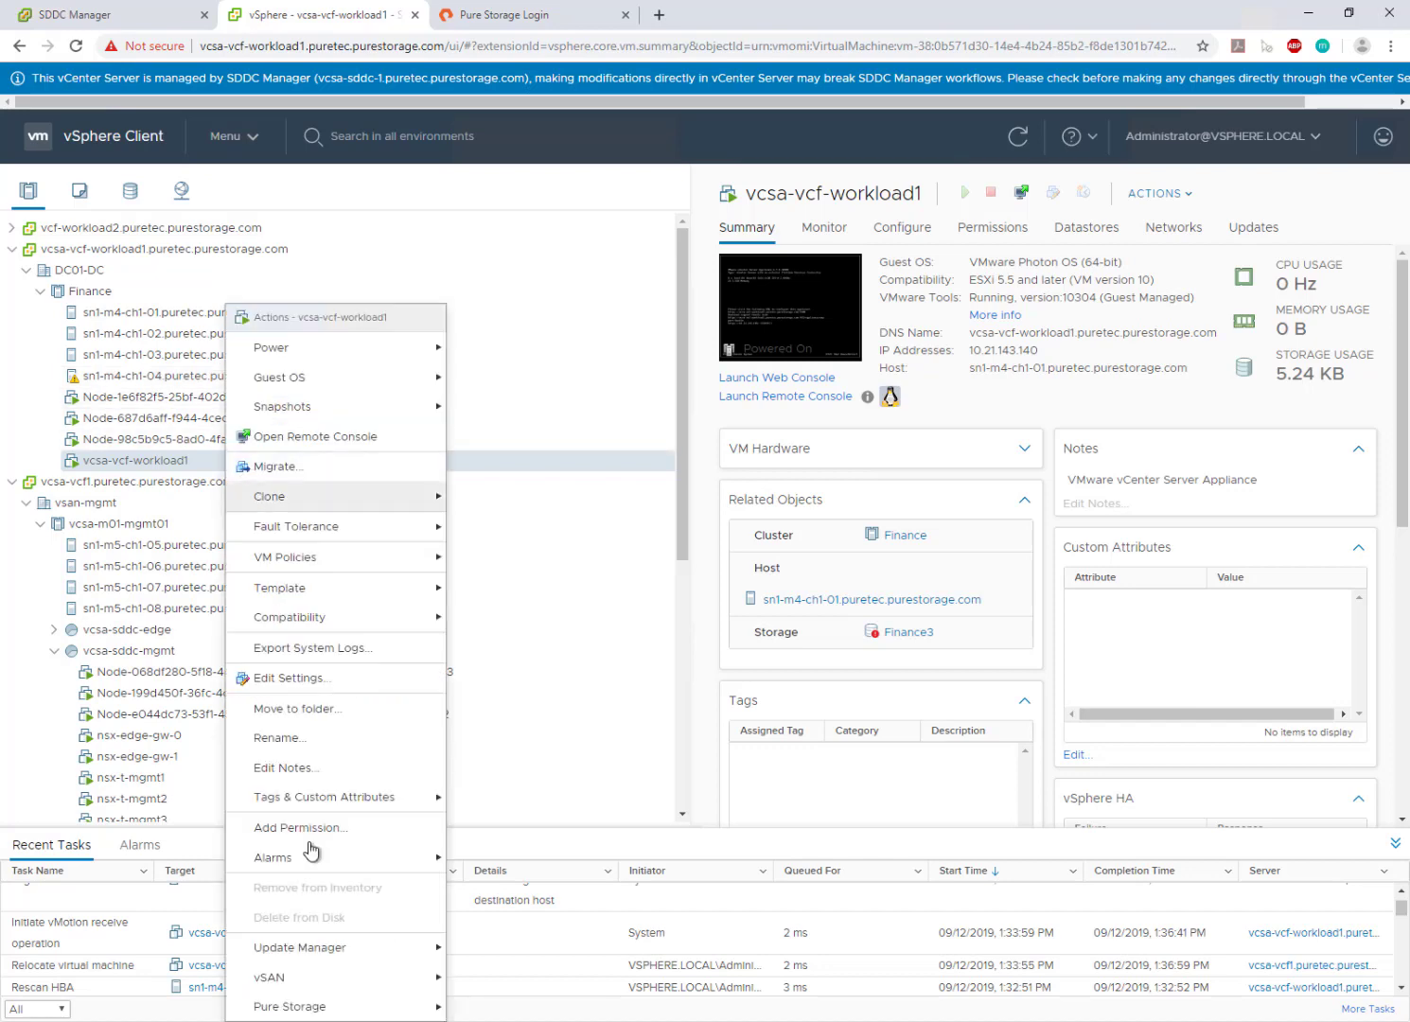
mouse_move(372, 1008)
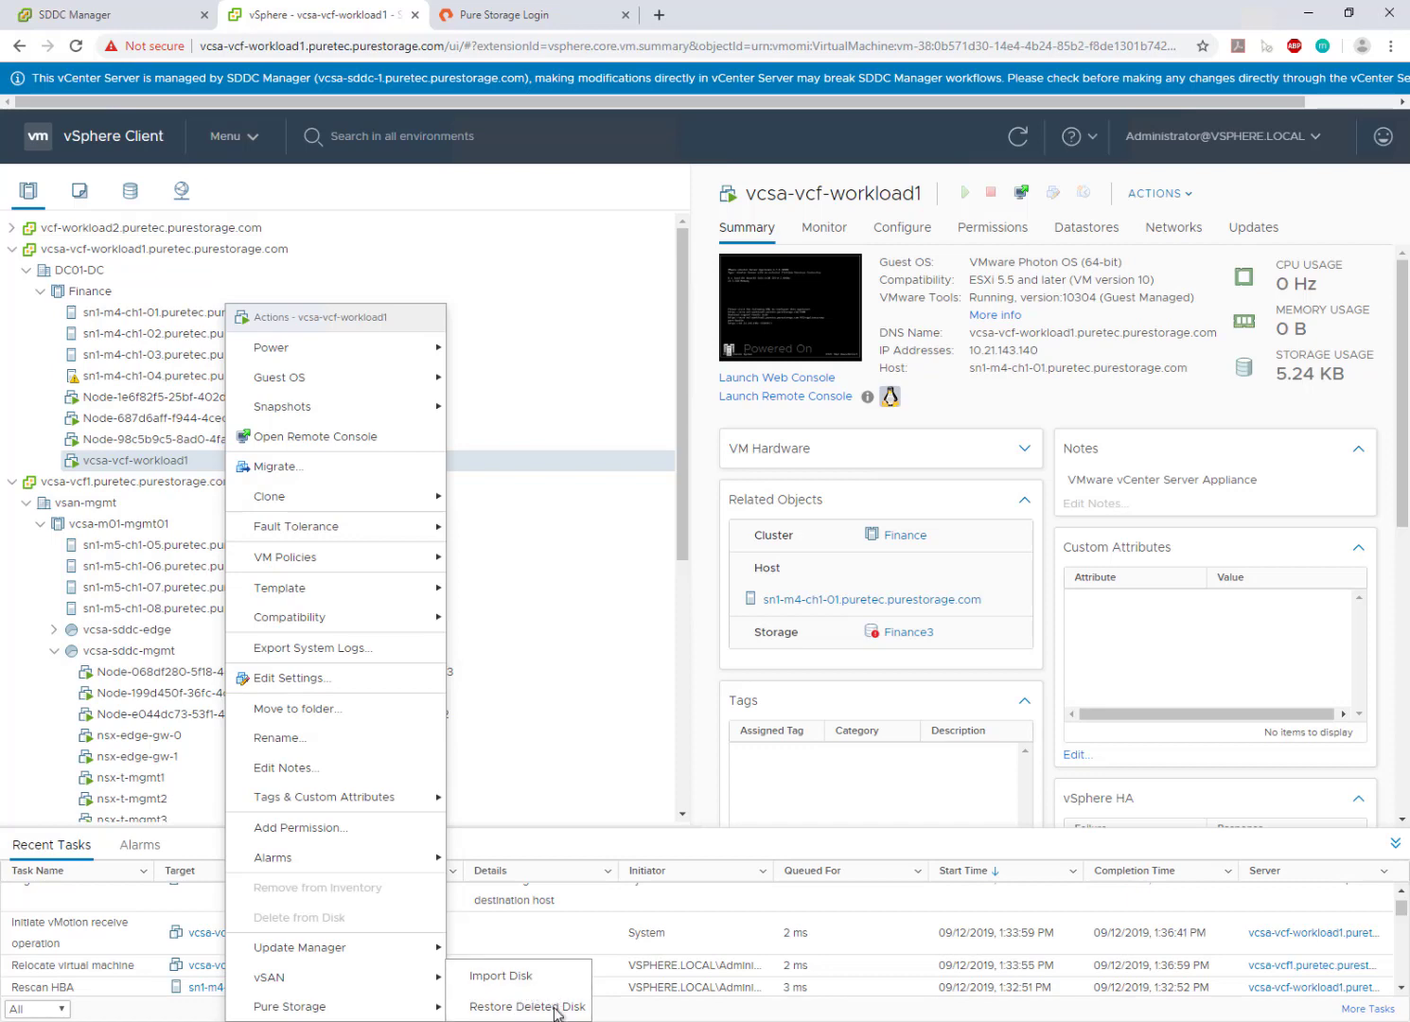
left_click(678, 490)
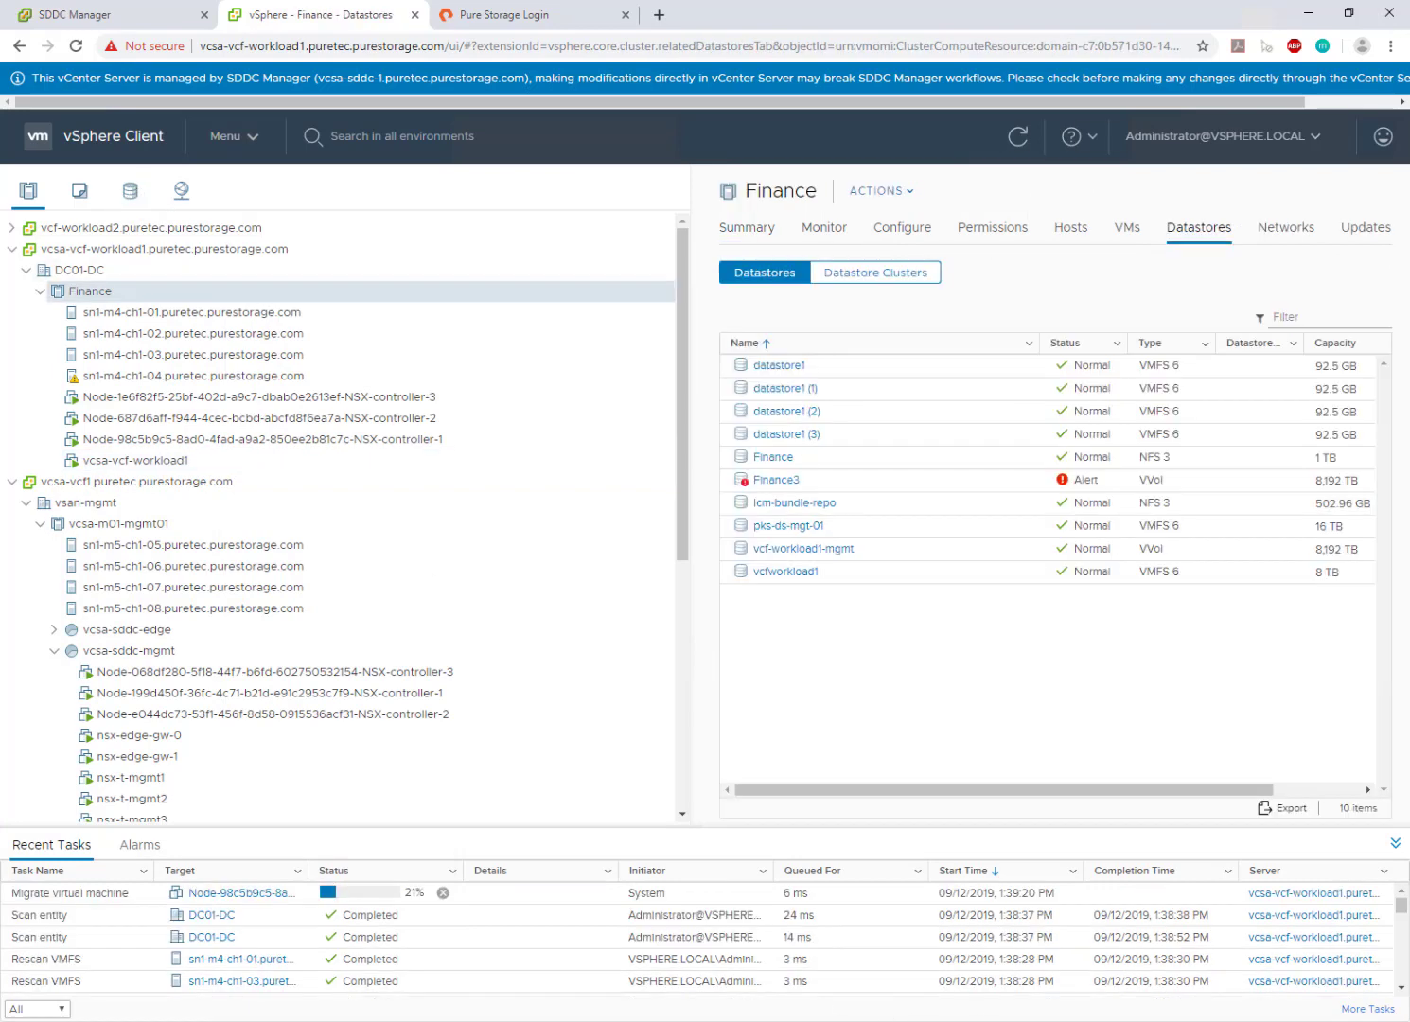
- Update the Finance cluster's protection with the vvols-PG protection group on M70-iSCSI
right_click(86, 294)
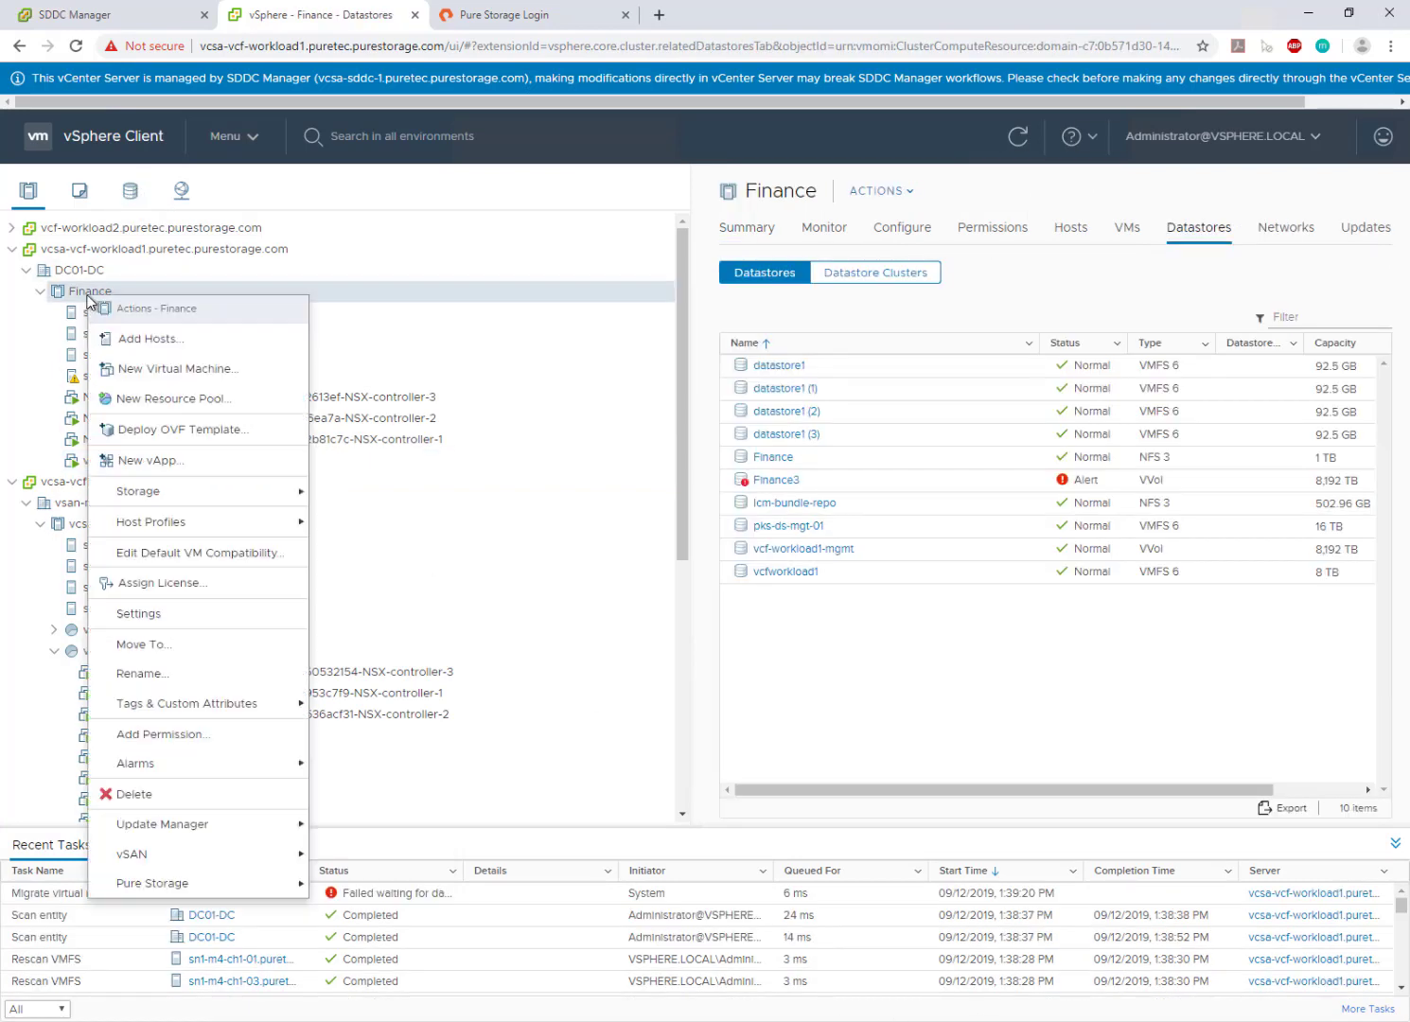
mouse_move(165, 890)
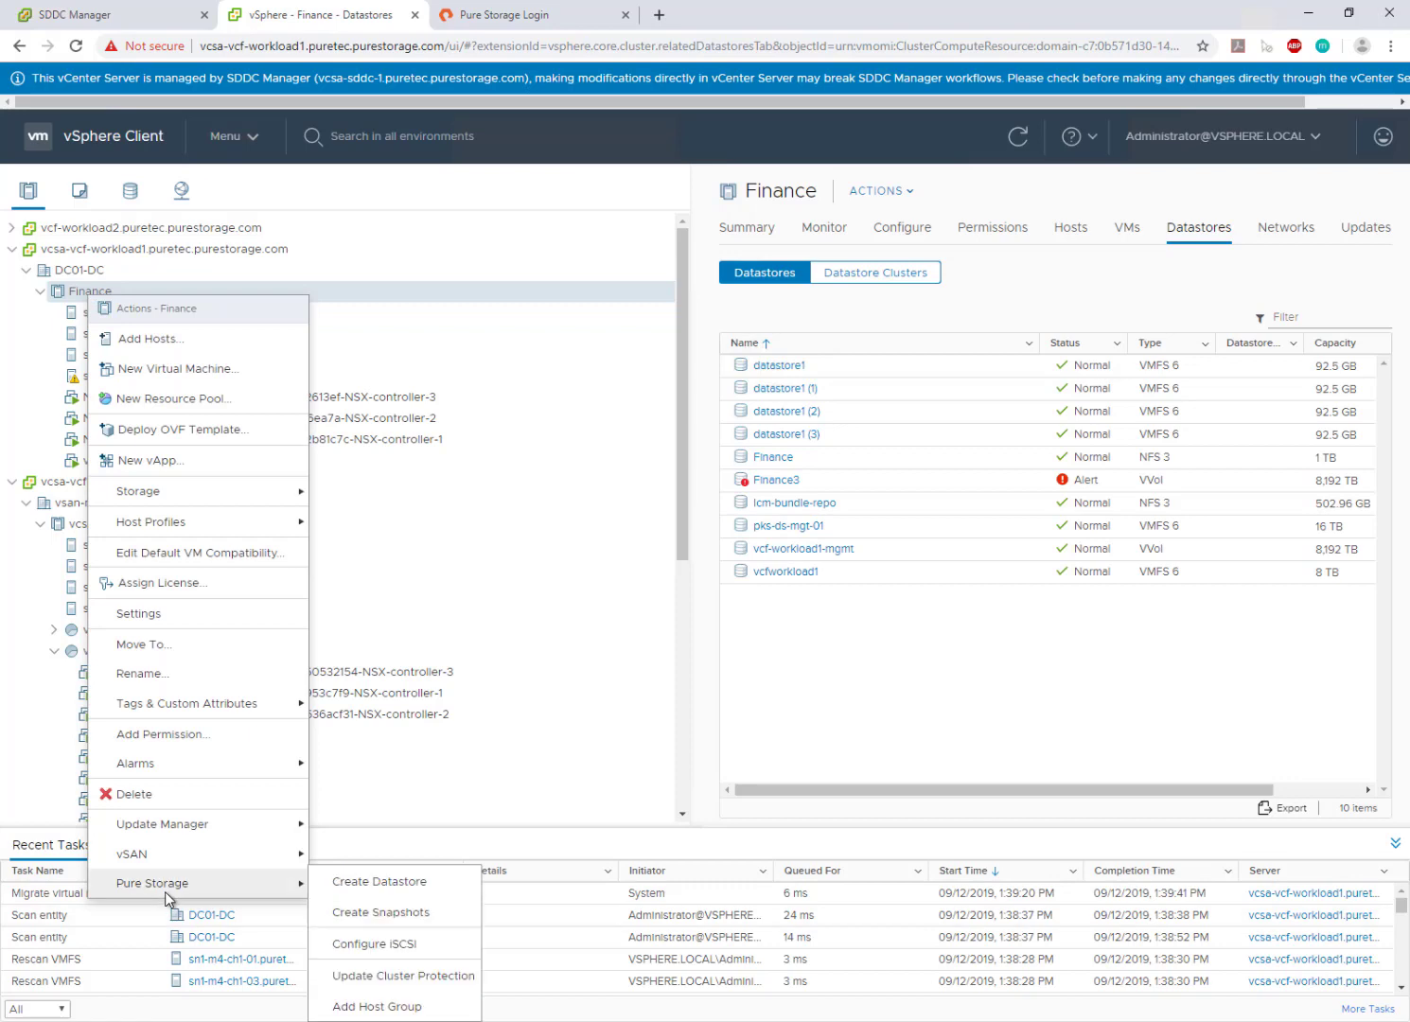
left_click(413, 983)
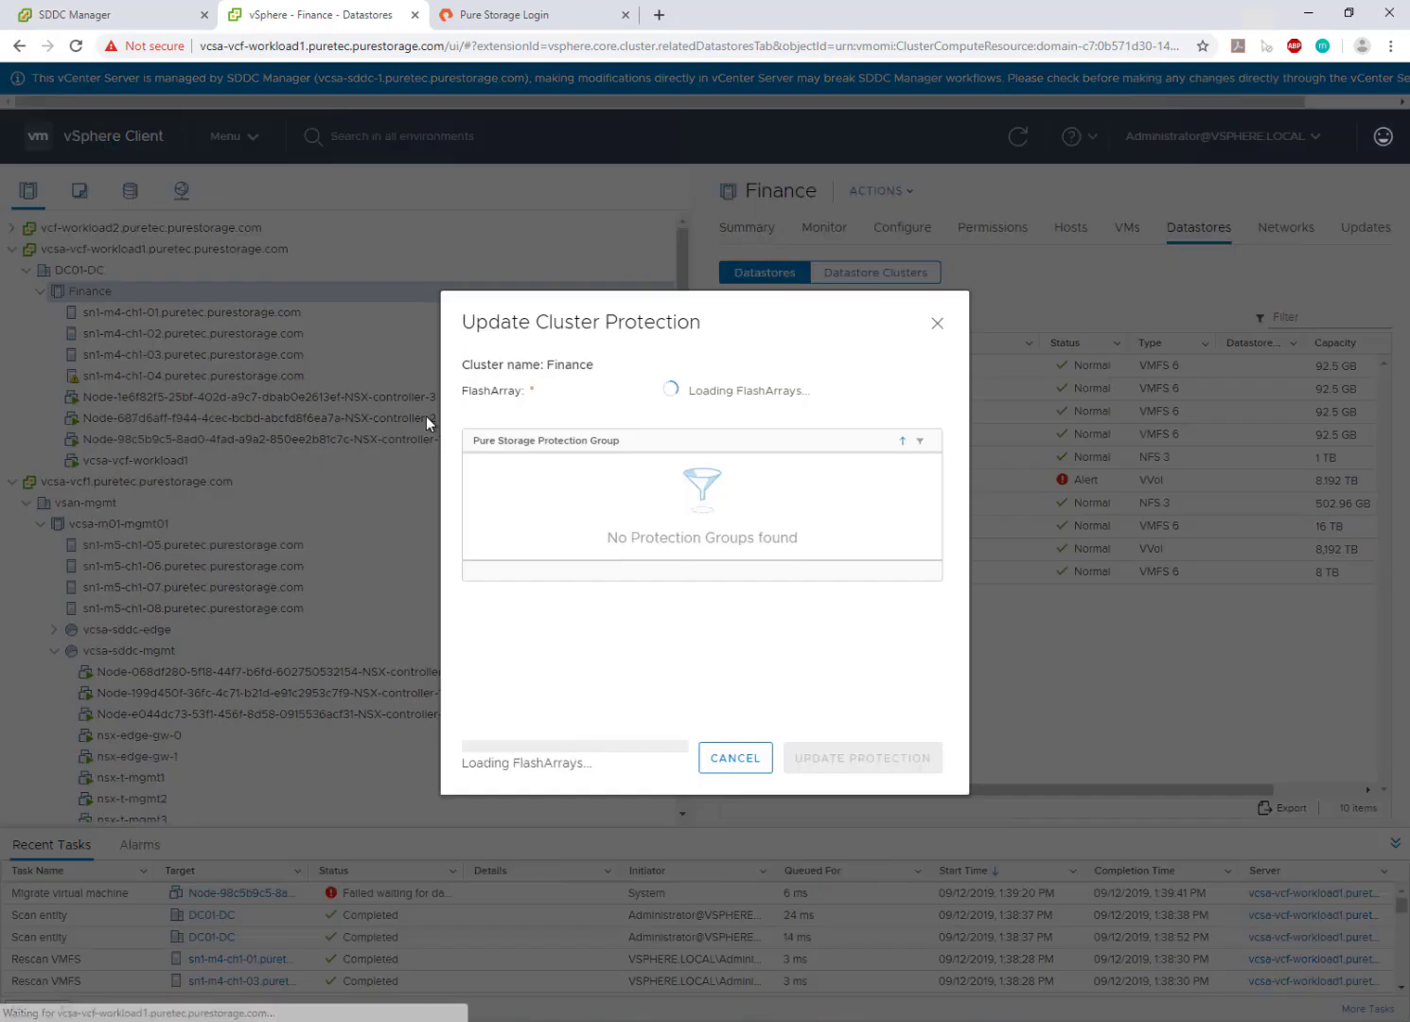
left_click(479, 487)
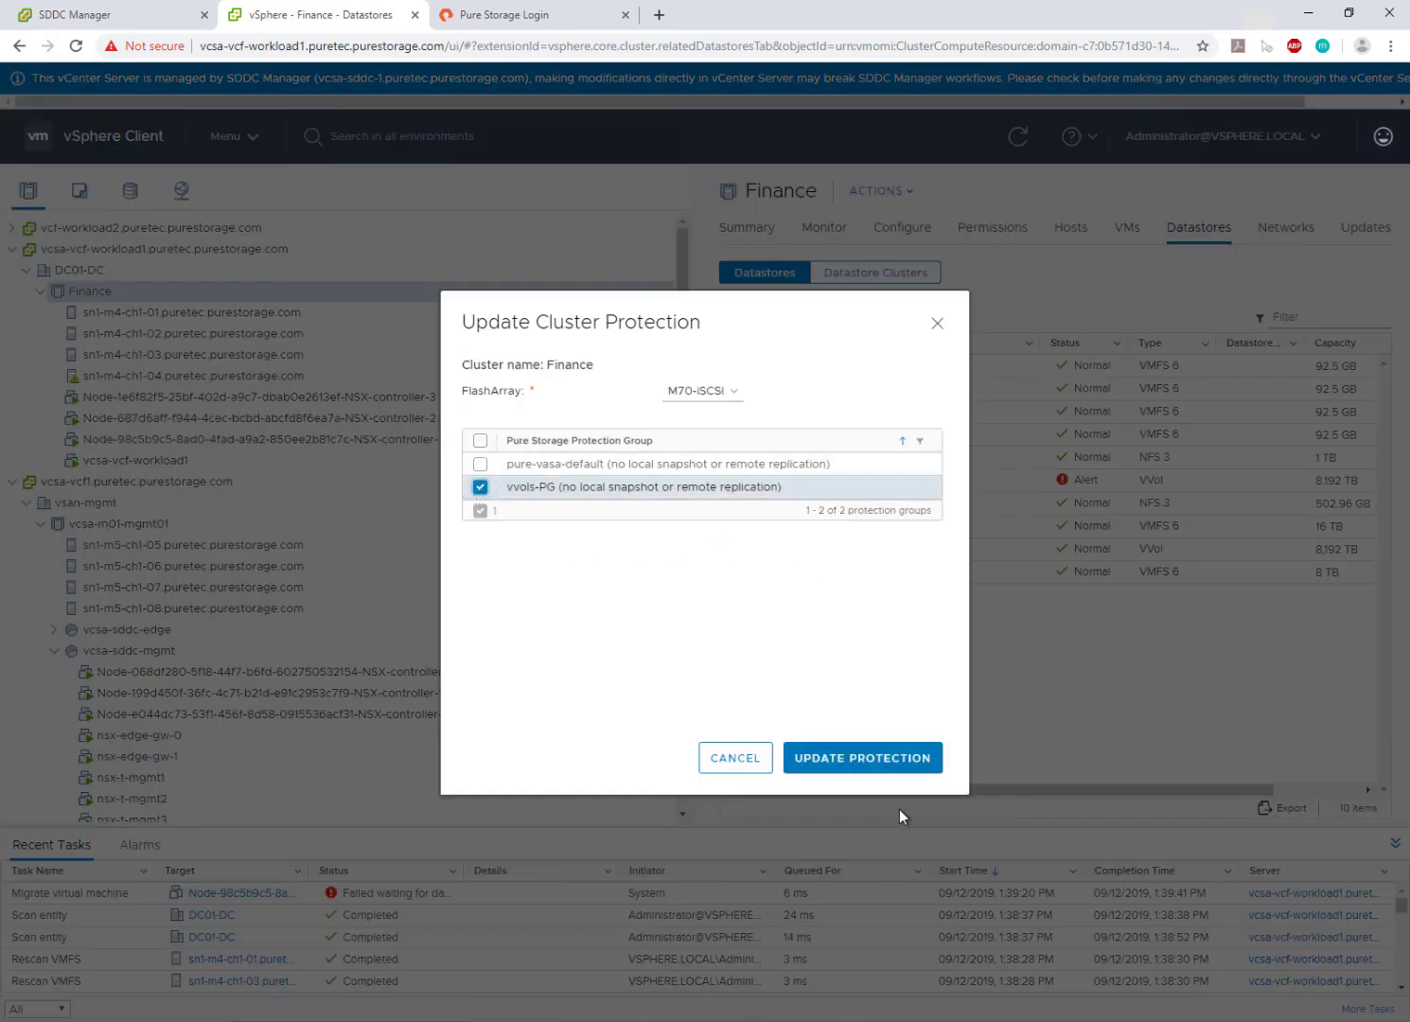
left_click(884, 763)
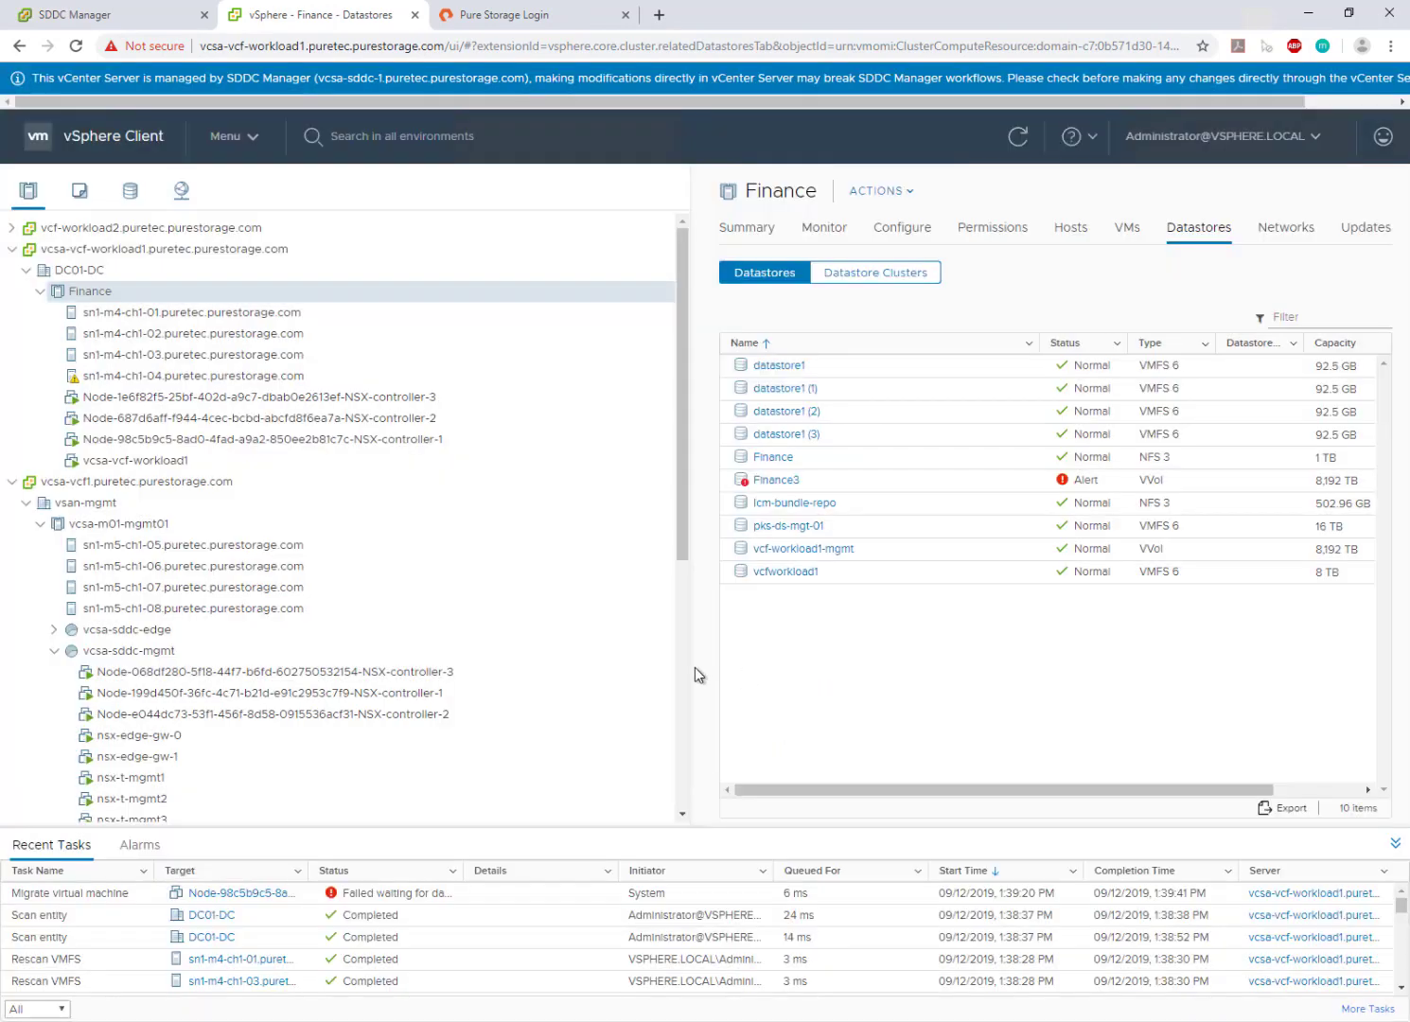